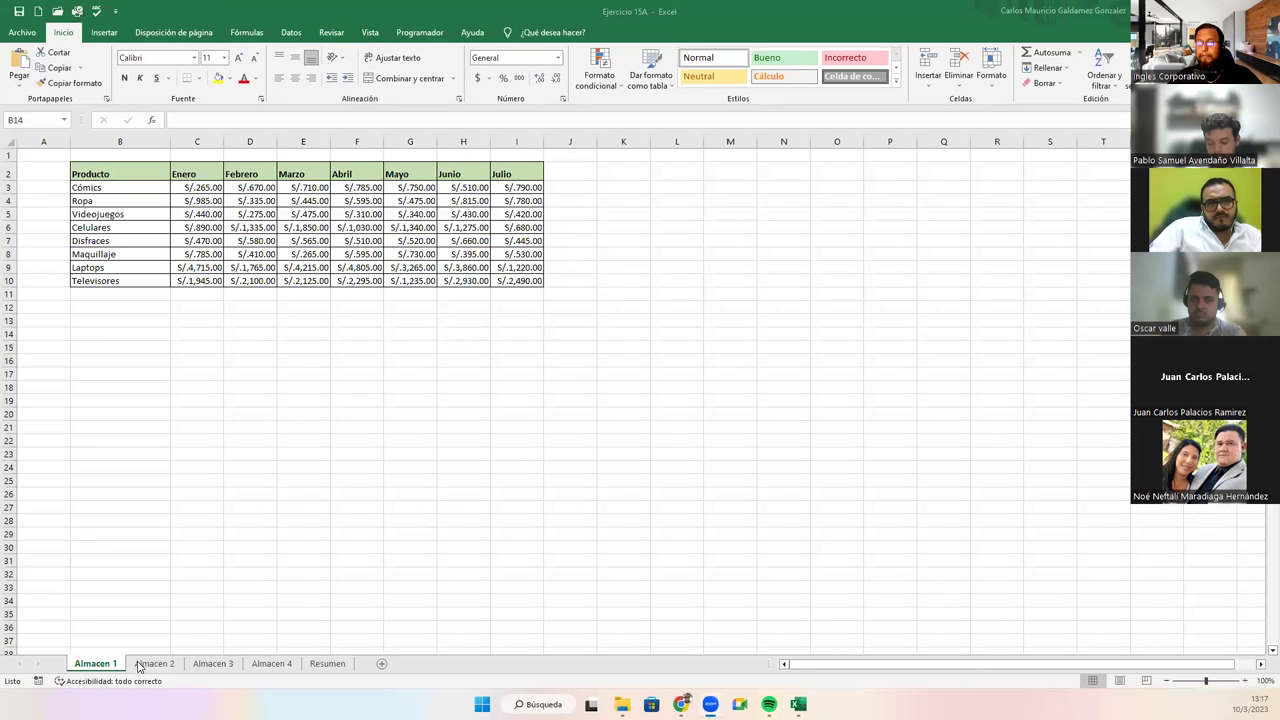
# Review the product tables on the Almacen 1 to Almacen 4 sheets and the Resumen sheet
pyautogui.click(154, 664)
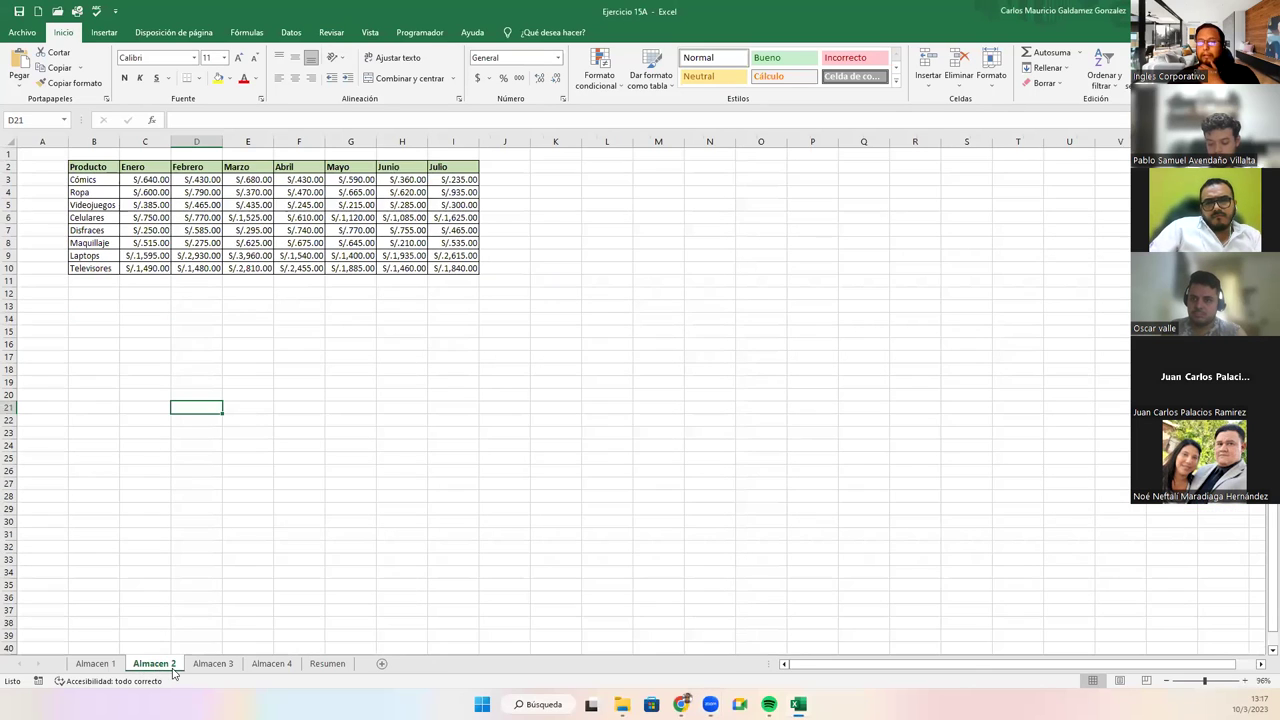
pyautogui.click(213, 664)
pyautogui.click(262, 666)
pyautogui.click(324, 666)
pyautogui.click(271, 665)
pyautogui.click(213, 665)
pyautogui.click(154, 665)
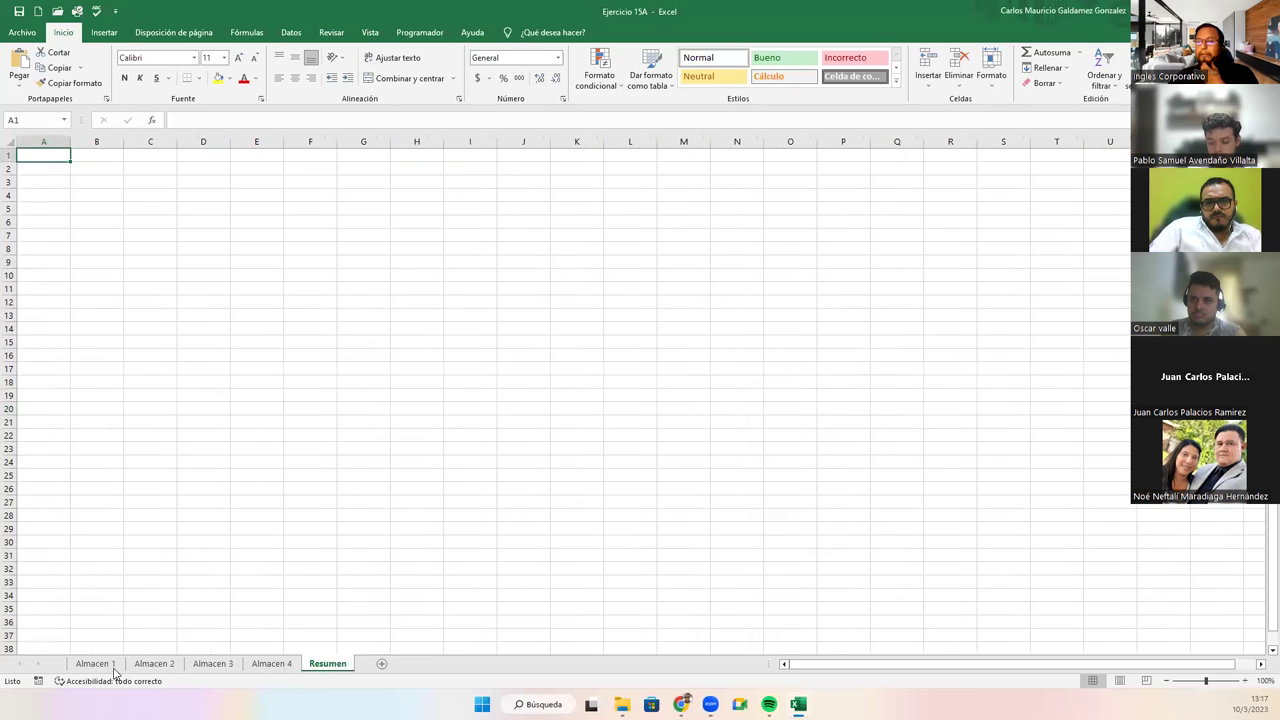
pyautogui.click(100, 665)
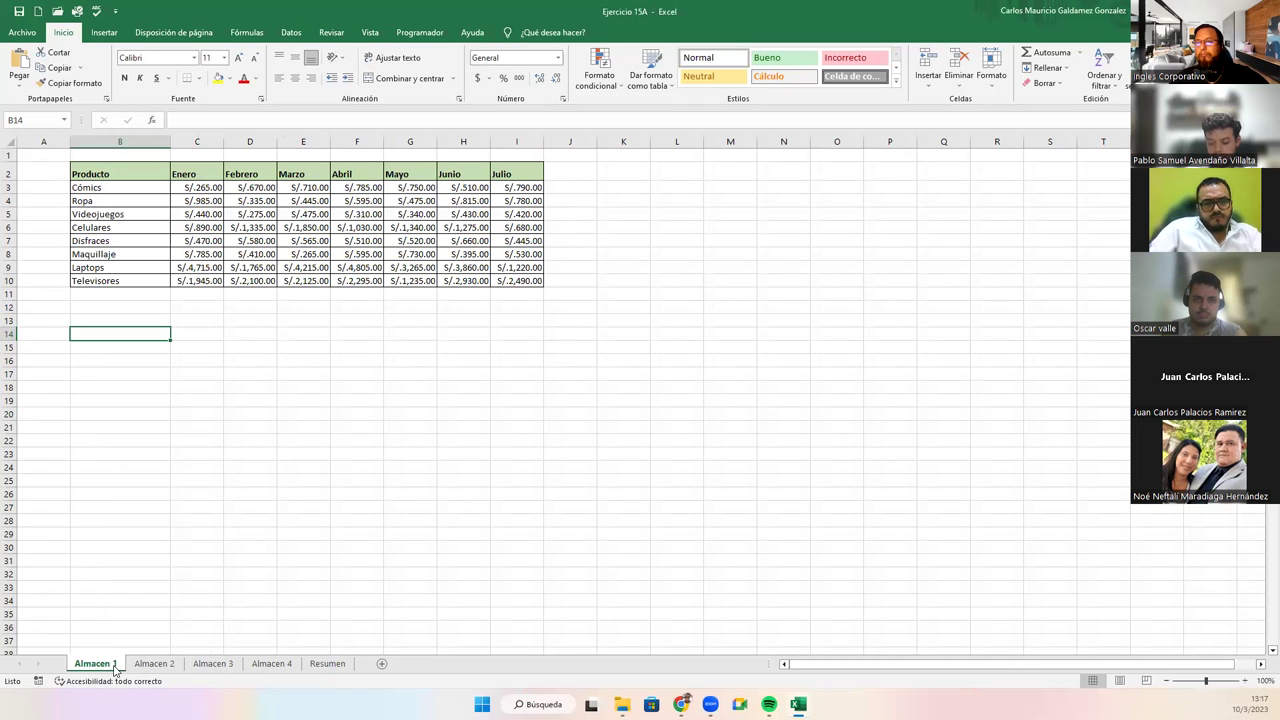
pyautogui.click(154, 664)
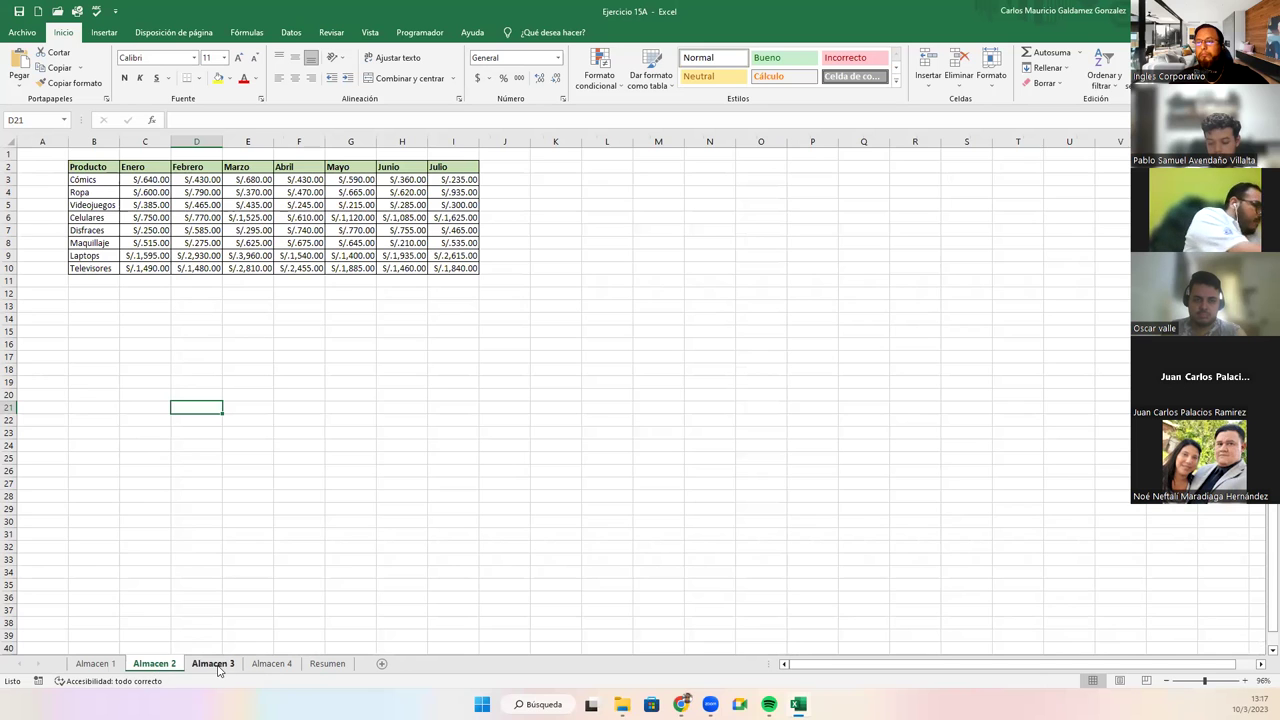
pyautogui.click(215, 665)
pyautogui.click(271, 664)
pyautogui.click(327, 664)
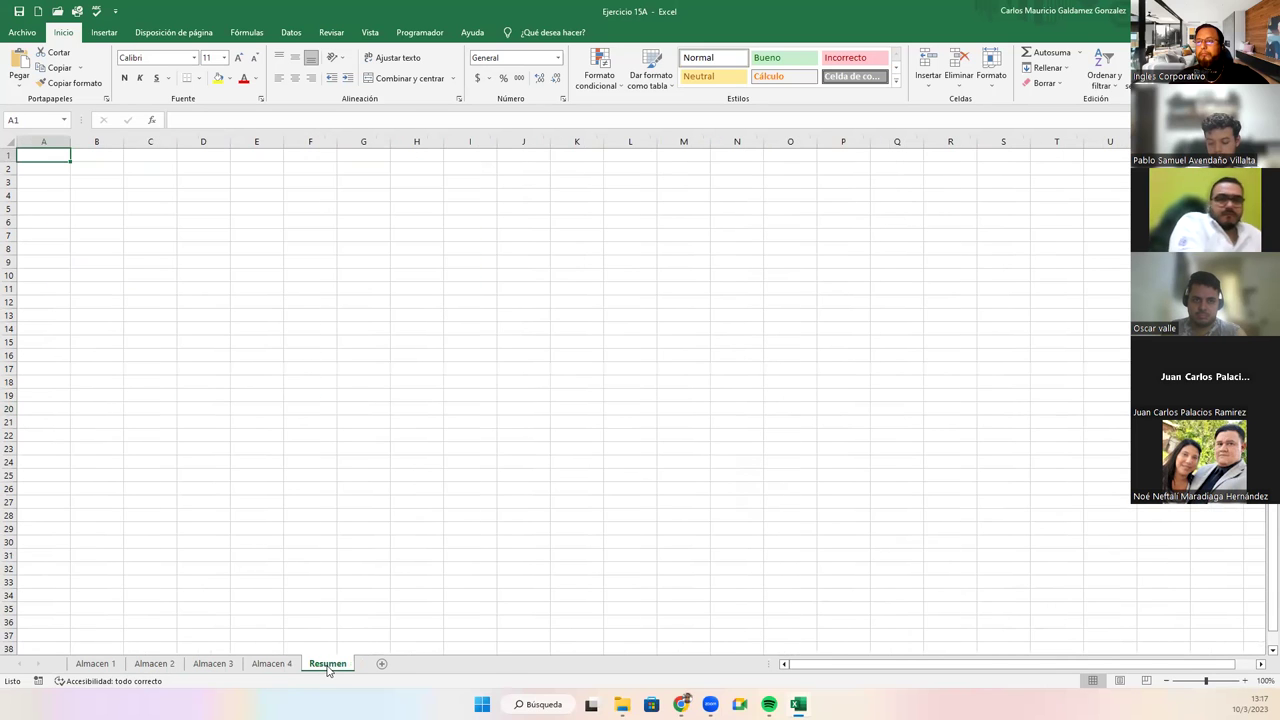
# Close the Ejercicio 15A workbook and open Ejercicio 15B from the Ejercicios folder
pyautogui.hotkey('alt', 'Tab')
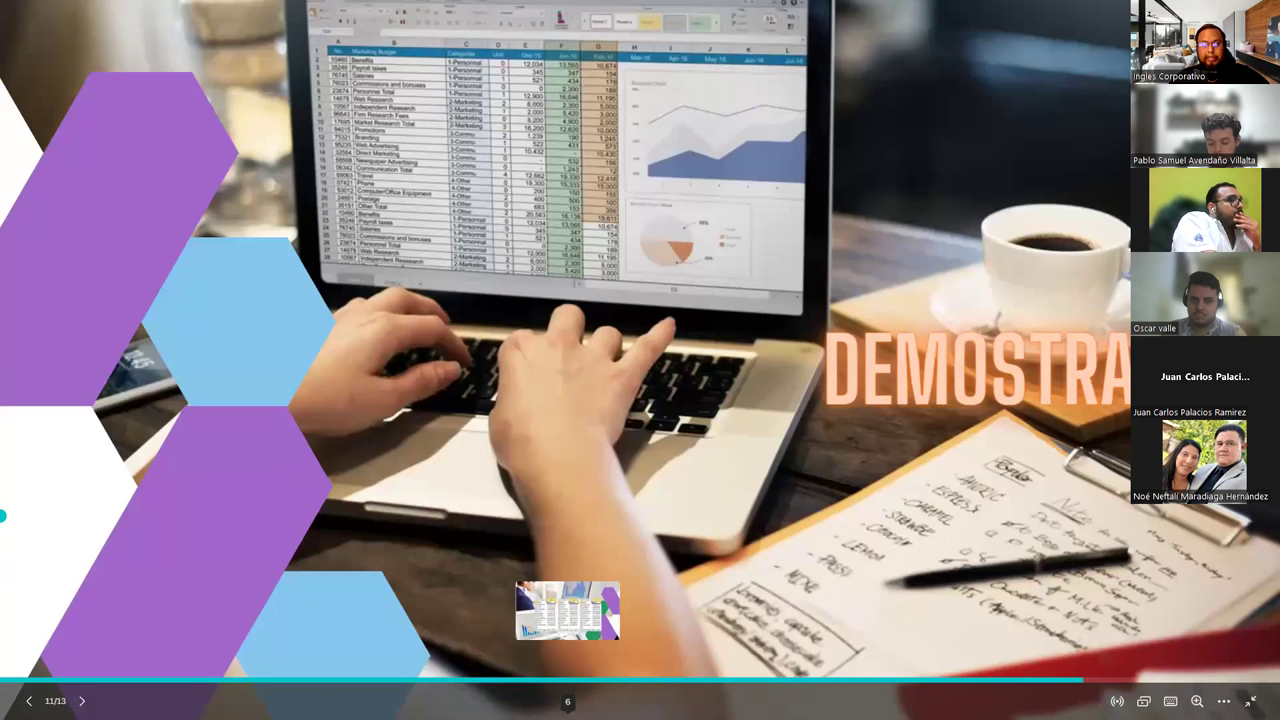
pyautogui.hotkey('alt', 'Tab')
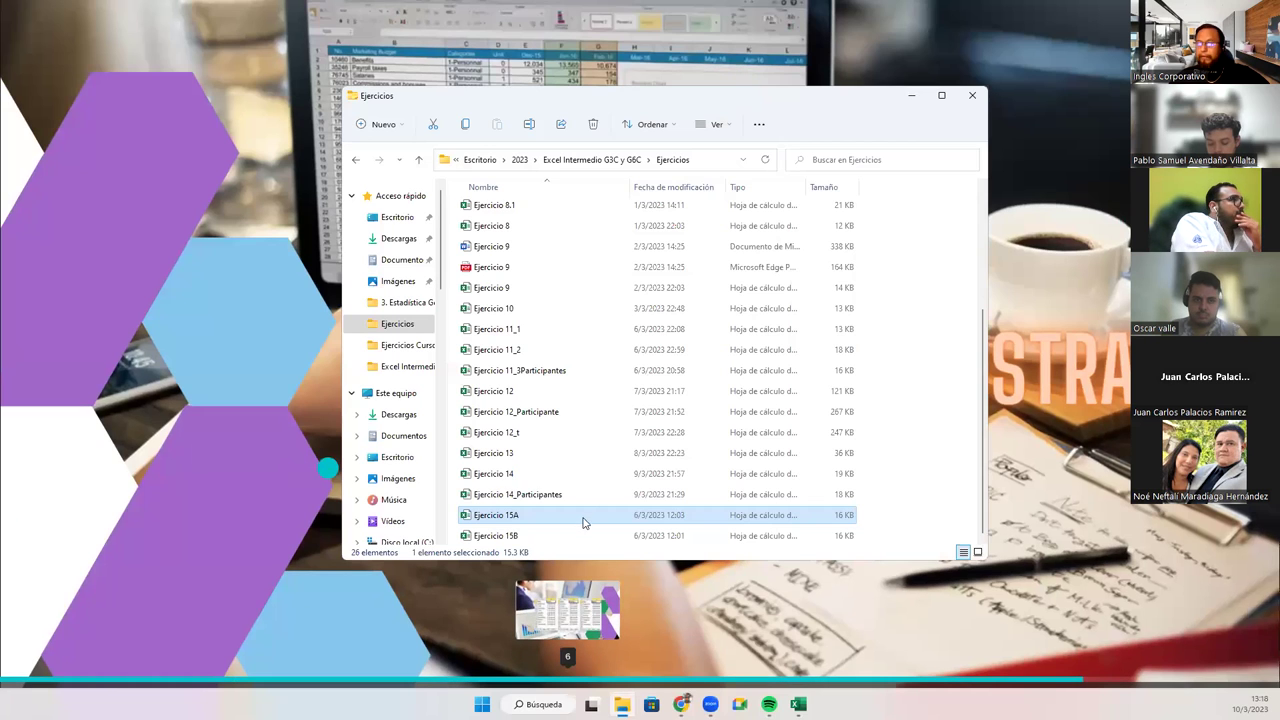
pyautogui.doubleClick(493, 475)
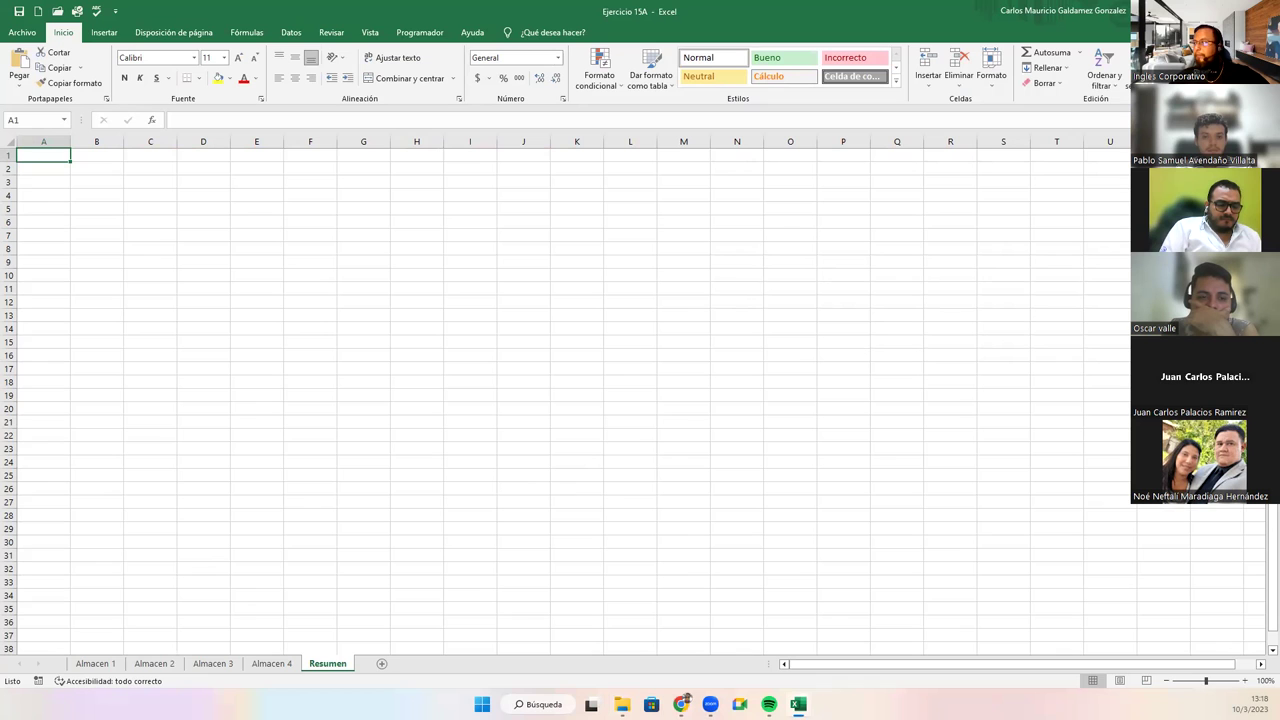
pyautogui.hotkey('alt', 'F4')
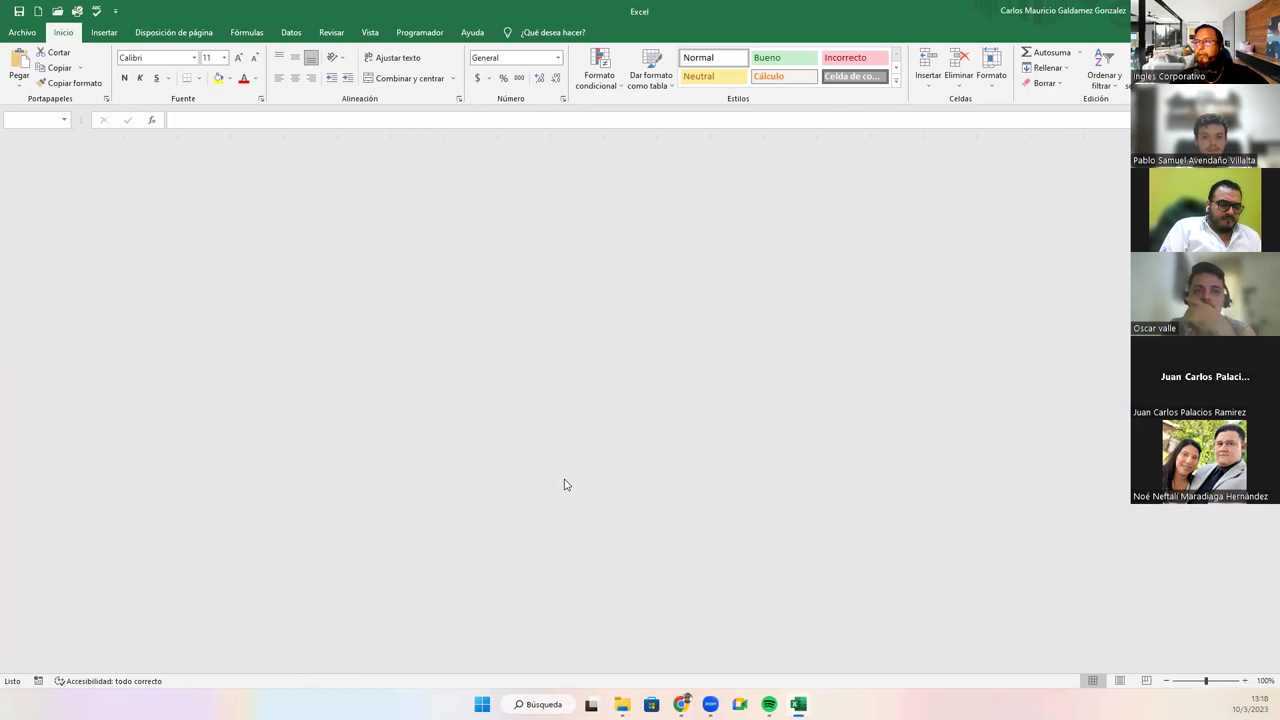
pyautogui.click(494, 537)
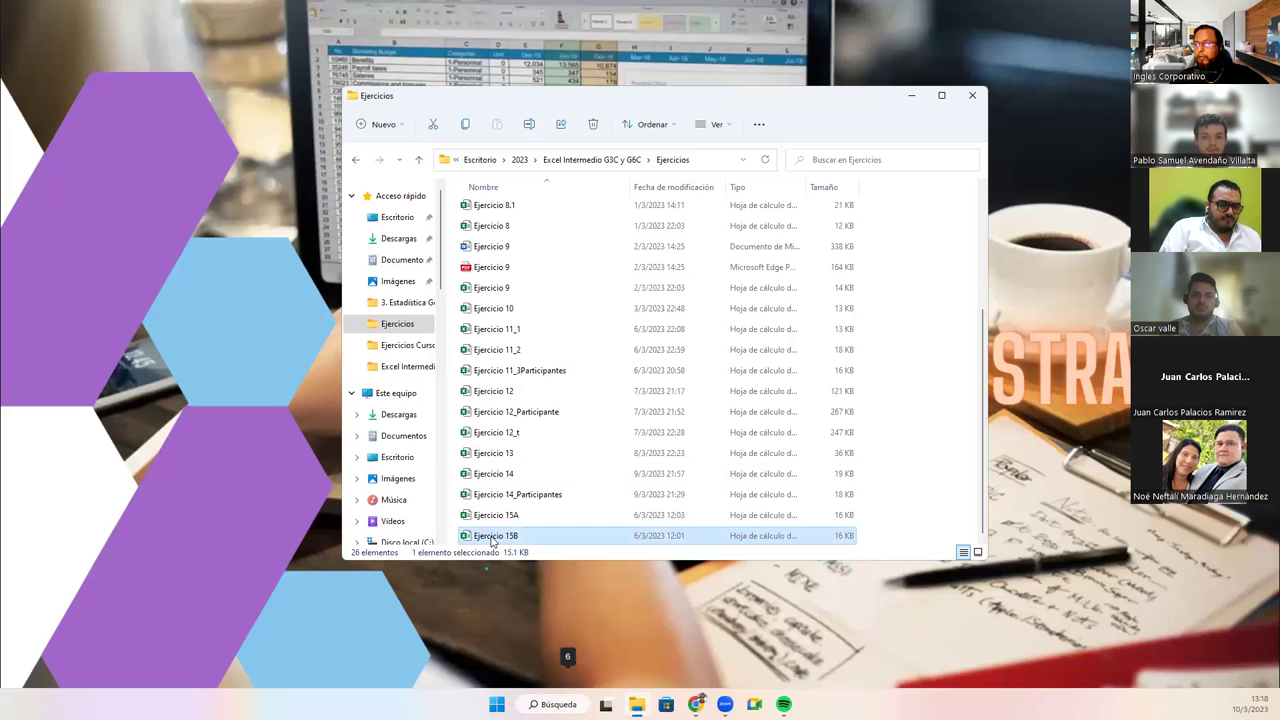
pyautogui.doubleClick(491, 537)
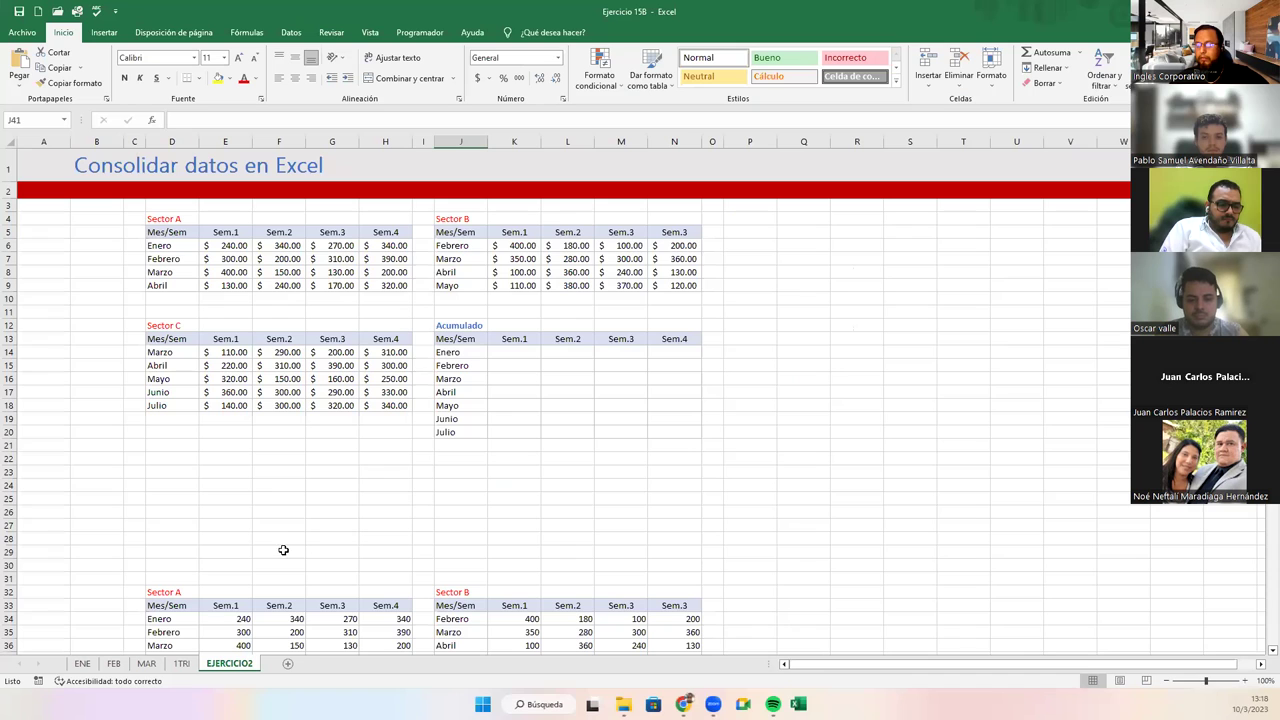
# Look over the ENE, FEB, MAR, 1TRI and EJERCICIO2 sheets of the workbook
pyautogui.click(86, 668)
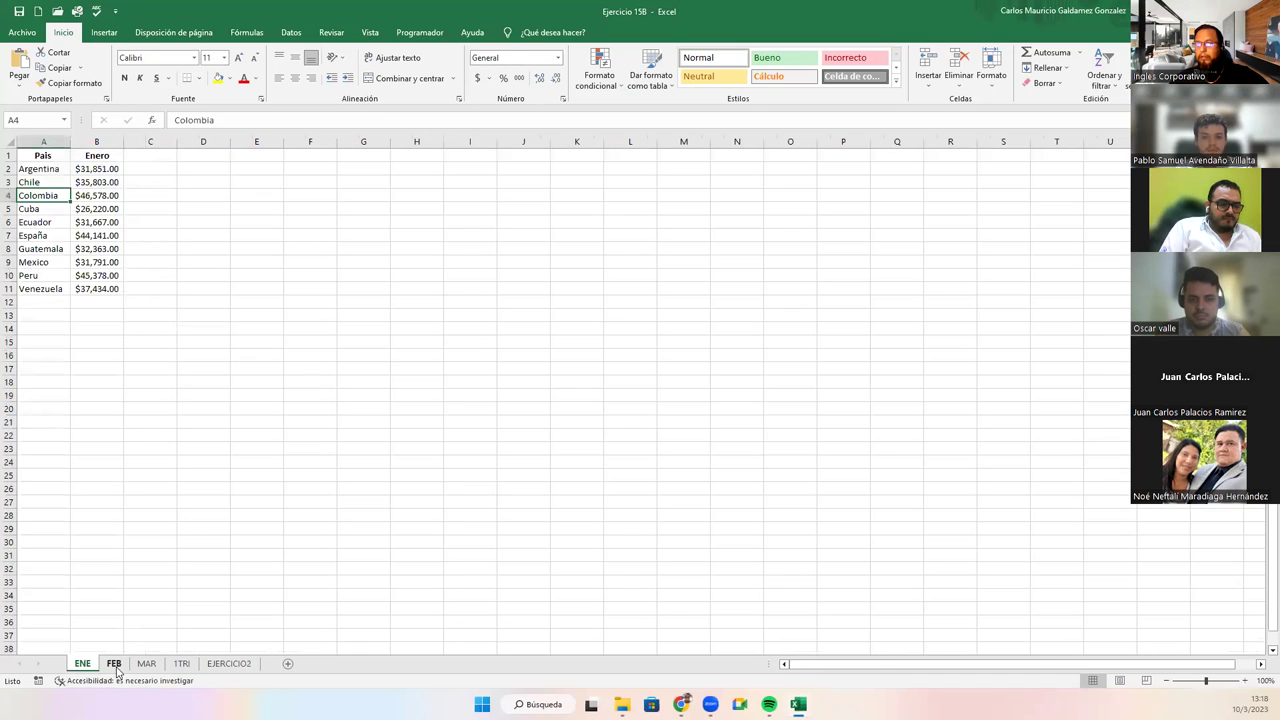
pyautogui.click(114, 664)
pyautogui.click(146, 664)
pyautogui.click(181, 664)
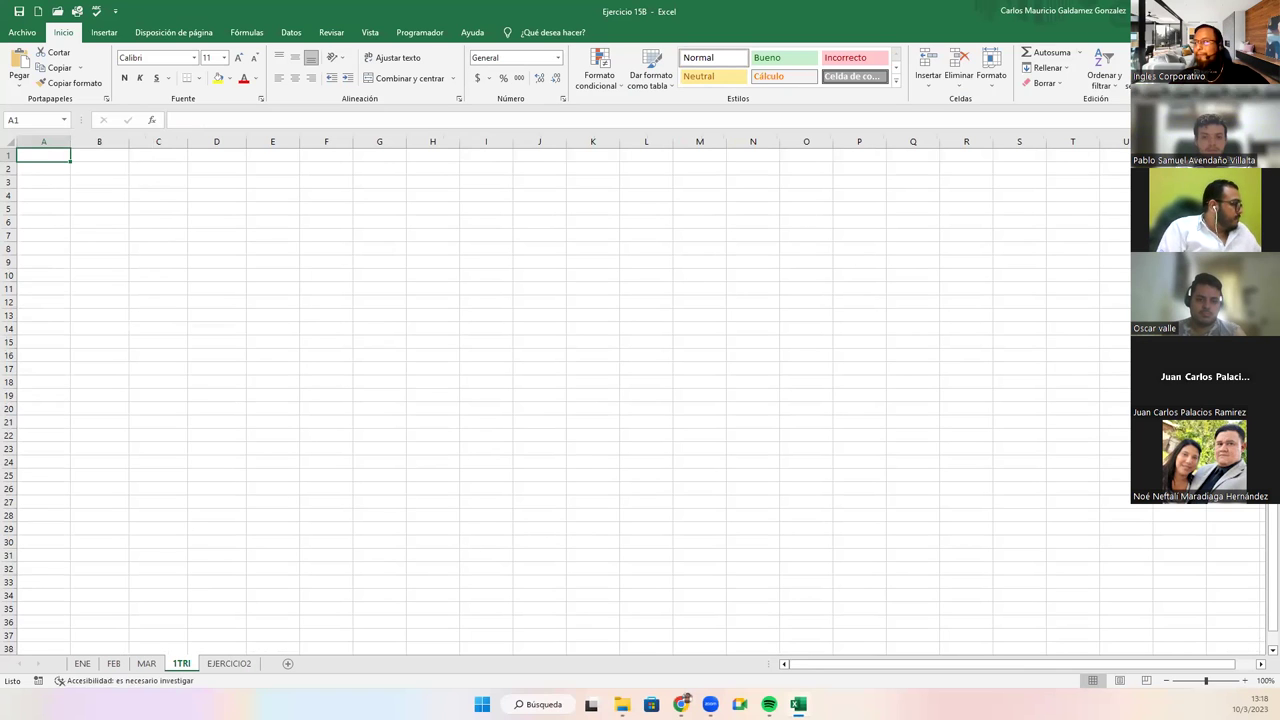
pyautogui.click(82, 664)
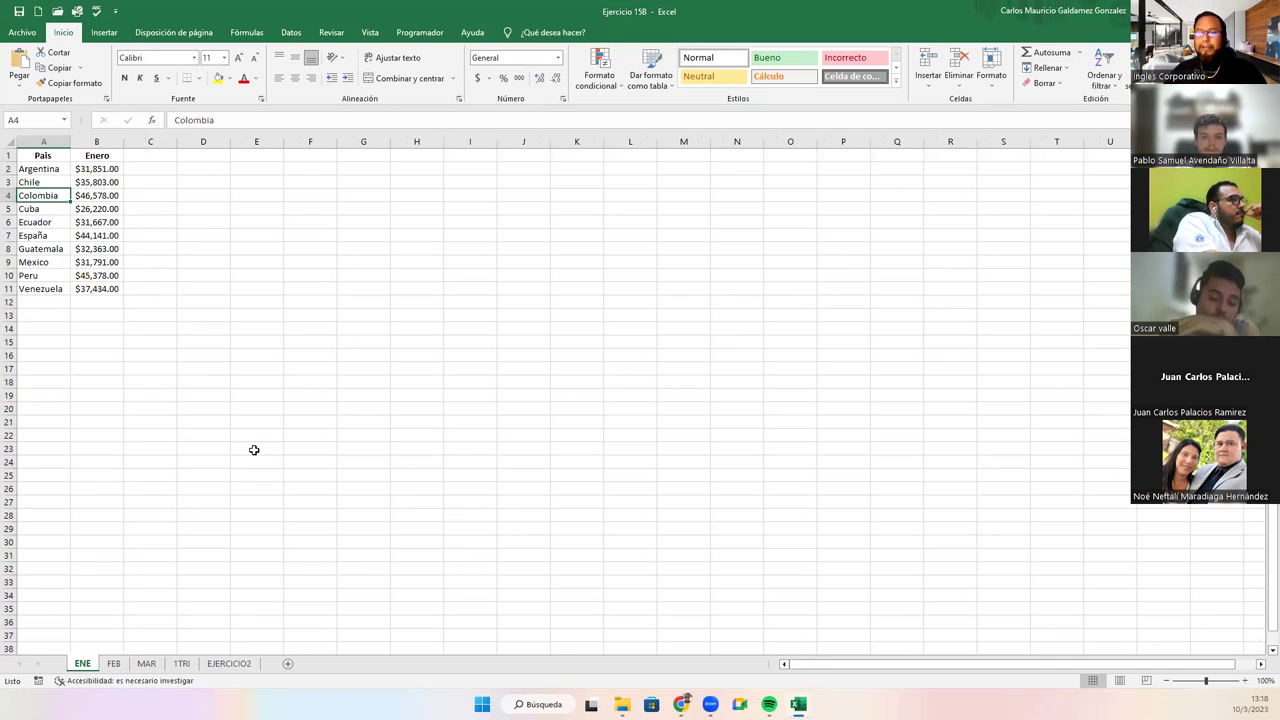
pyautogui.click(222, 665)
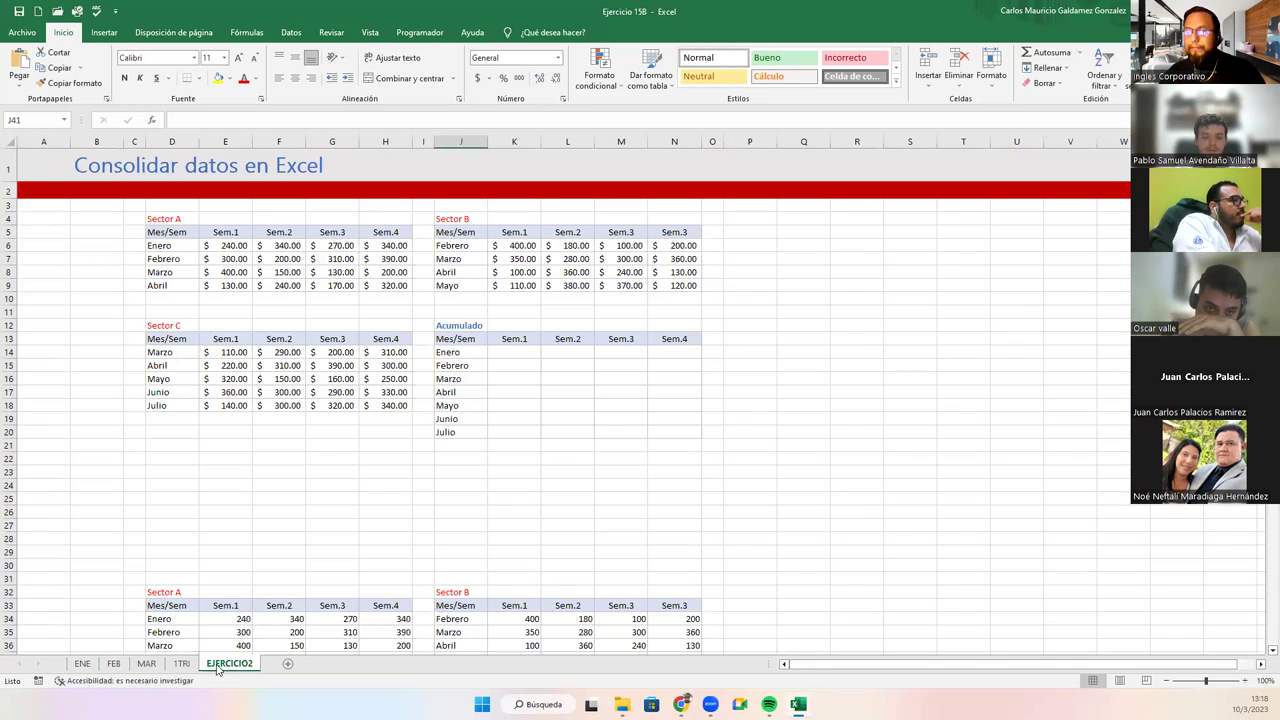
# Fit column B of the ENE sheet to its January amounts
pyautogui.click(82, 664)
pyautogui.keyDown('ctrl'); pyautogui.scroll(3, 95, 315); pyautogui.keyUp('ctrl')
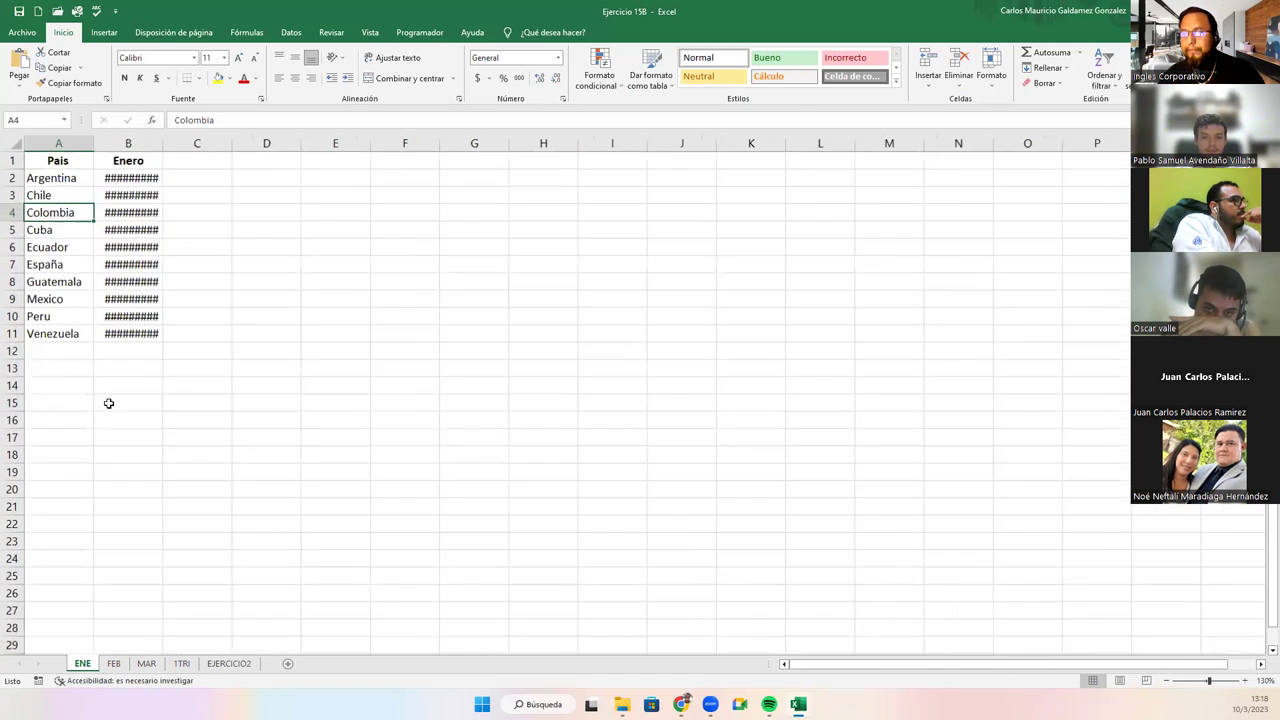
pyautogui.doubleClick(182, 145)
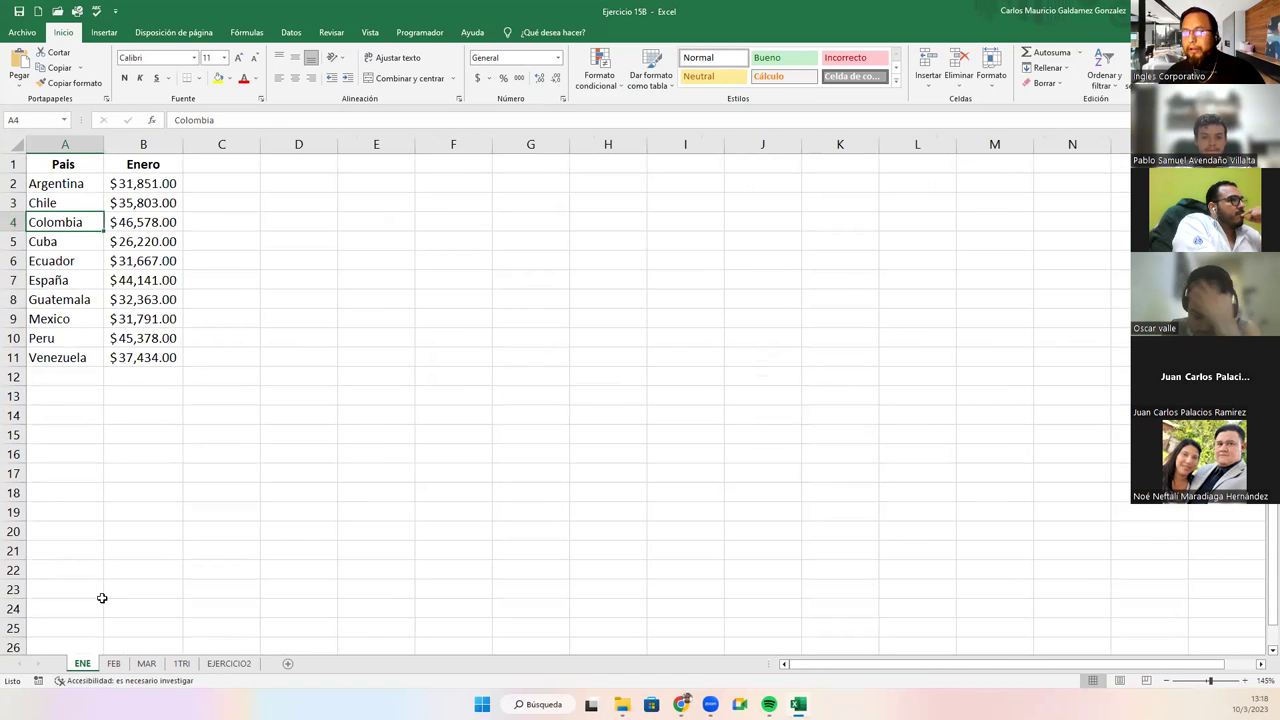
# Enlarge the FEB and MAR sheets to 130% and fit column B of MAR to its amounts
pyautogui.click(113, 664)
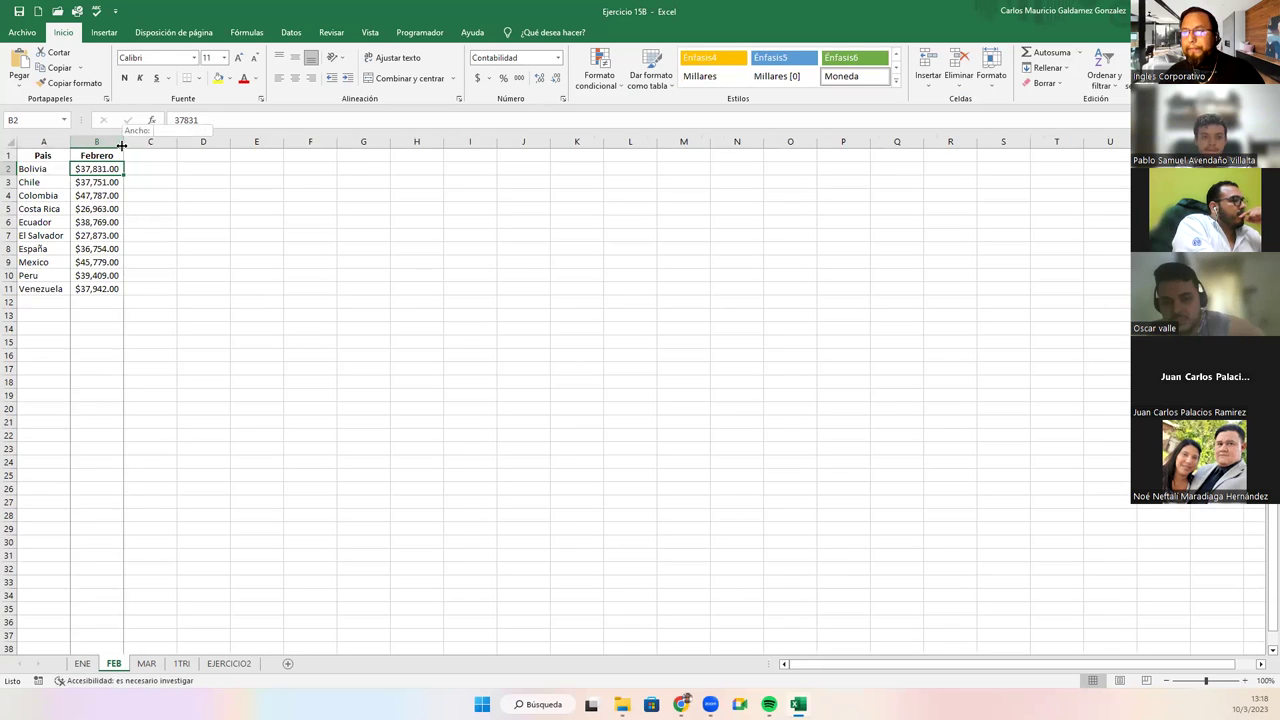
pyautogui.keyDown('ctrl'); pyautogui.scroll(3, 143, 310); pyautogui.keyUp('ctrl')
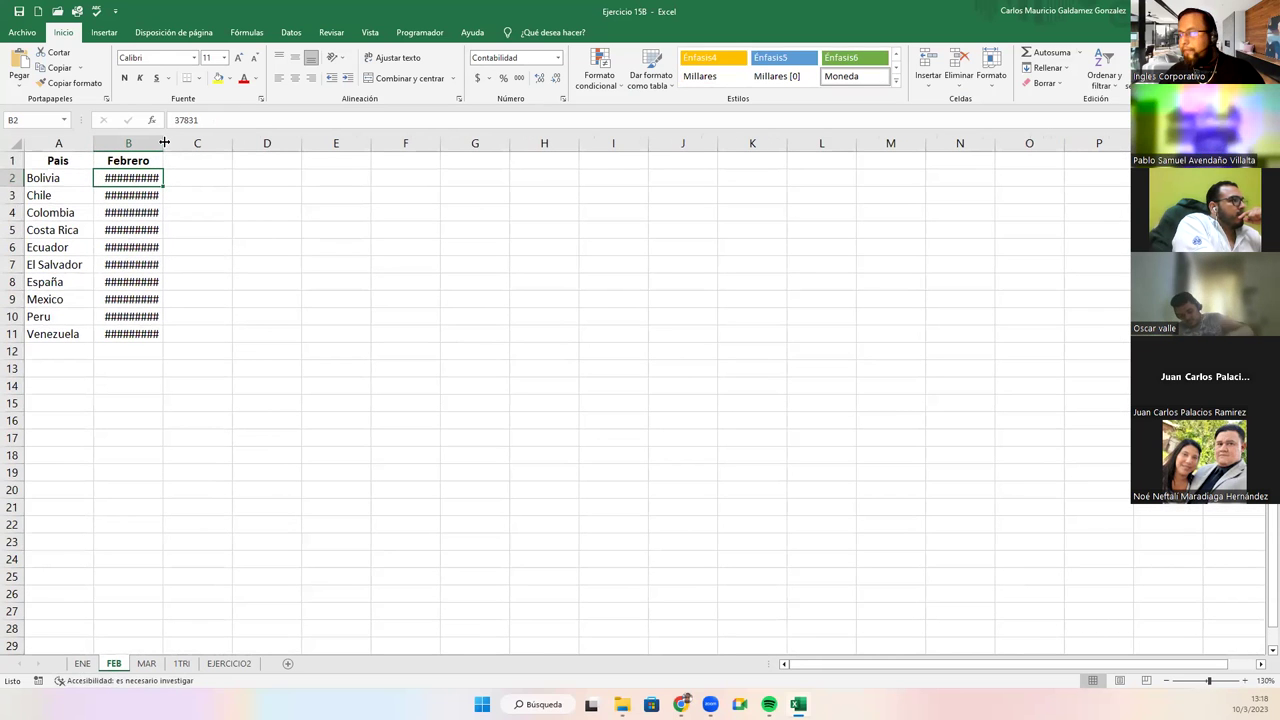
pyautogui.click(146, 664)
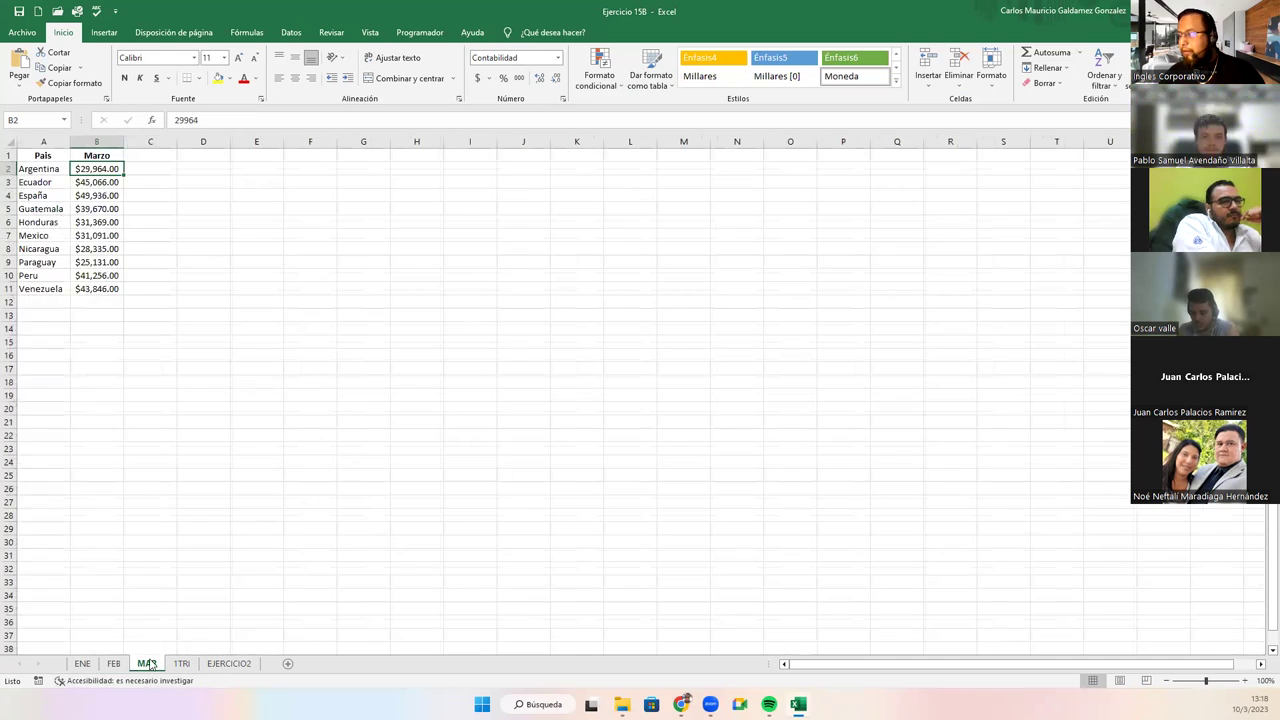
pyautogui.keyDown('ctrl'); pyautogui.scroll(3, 174, 537); pyautogui.keyUp('ctrl')
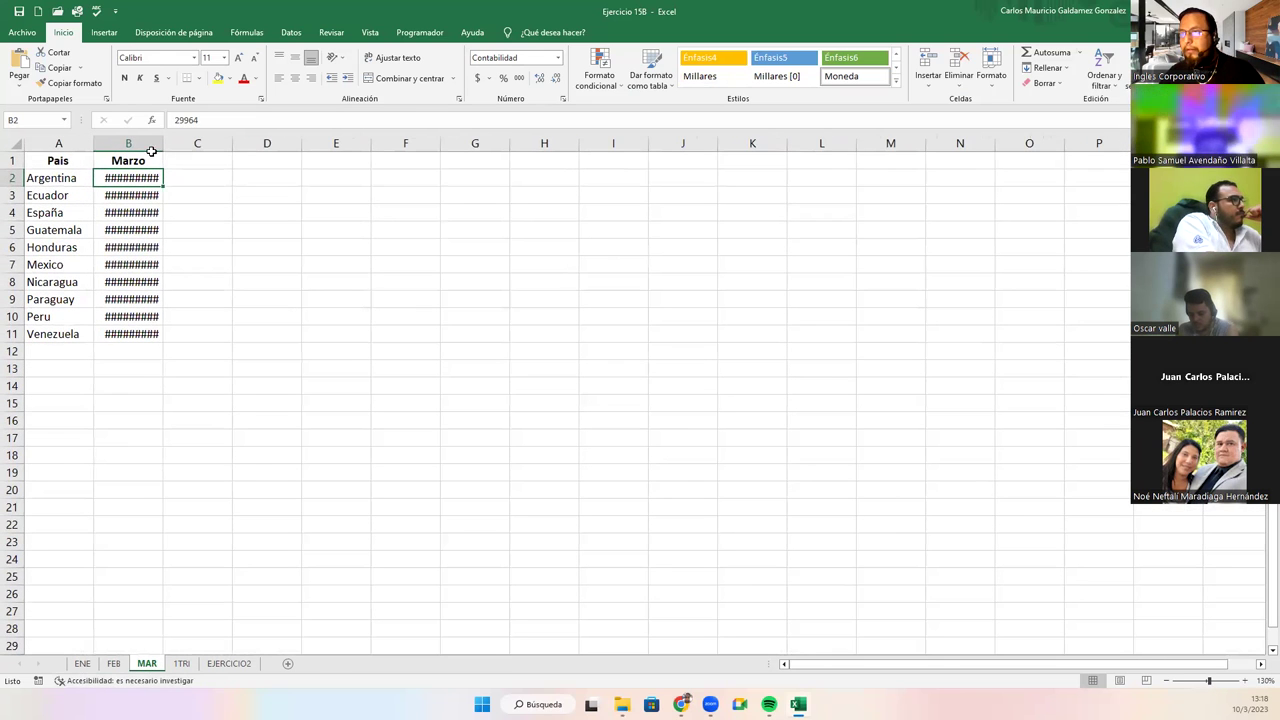
pyautogui.doubleClick(152, 151)
# Refit column B of the ENE sheet at 130% zoom and open the 1TRI sheet
pyautogui.click(82, 664)
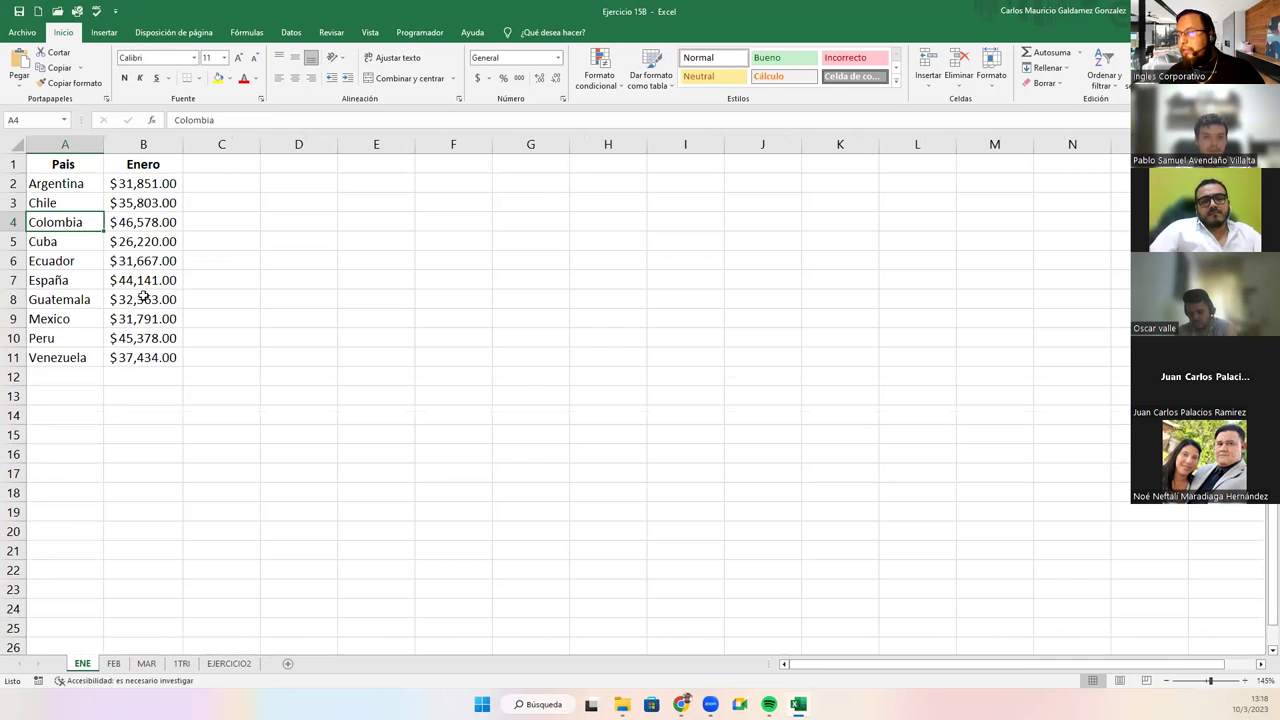
pyautogui.keyDown('ctrl'); pyautogui.scroll(-1, 143, 298); pyautogui.keyUp('ctrl')
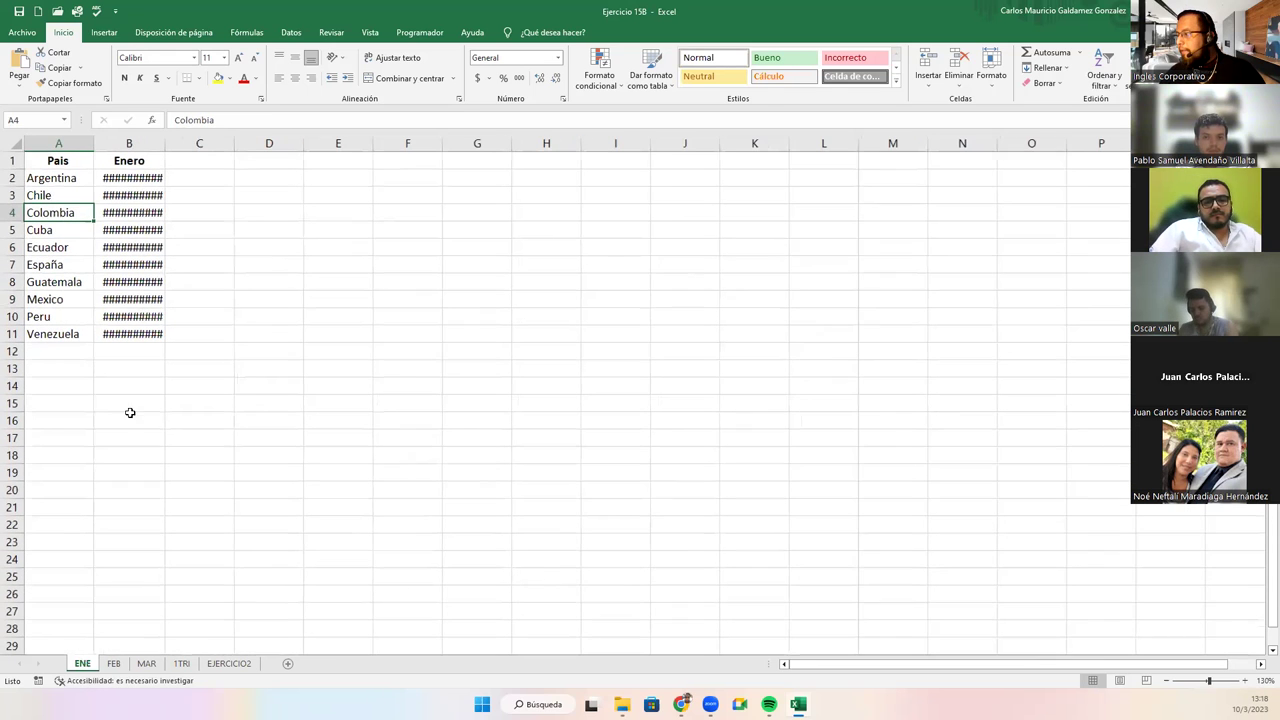
pyautogui.doubleClick(167, 144)
pyautogui.click(147, 664)
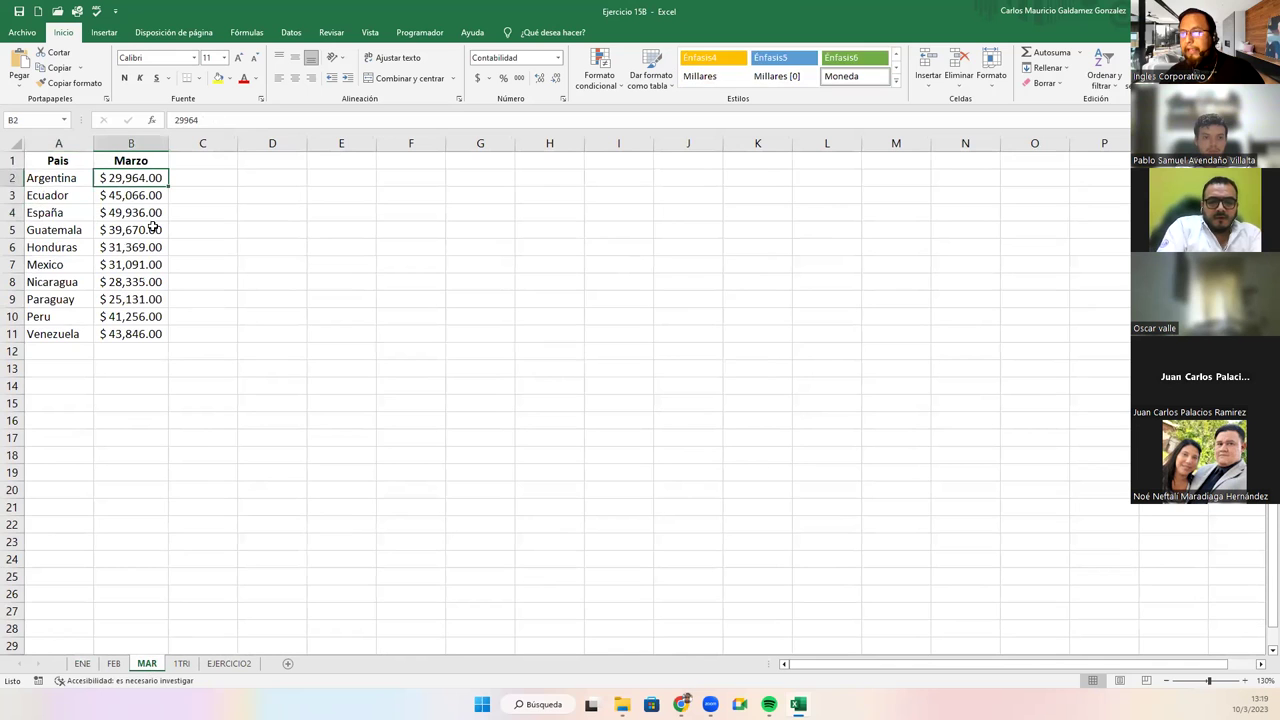
pyautogui.click(181, 664)
pyautogui.scroll(2, 157, 466)
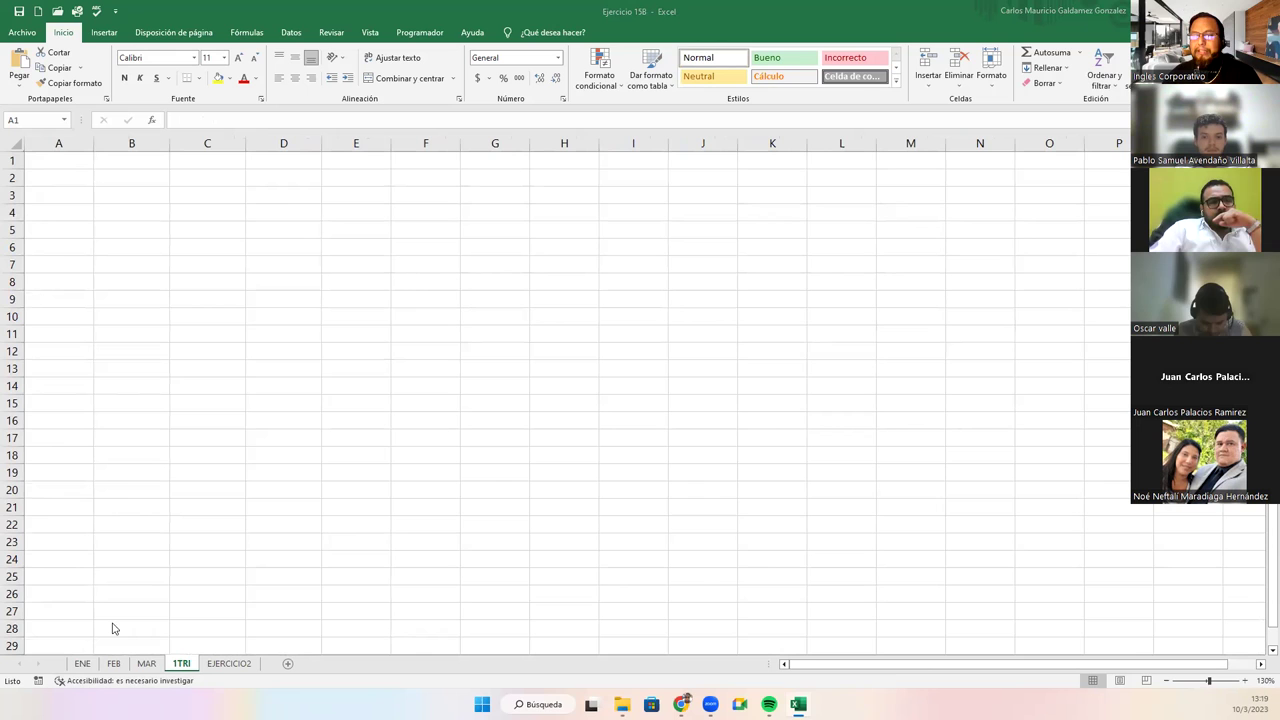
# Widen column B of the FEB sheet to fit its amounts and return to the 1TRI sheet
pyautogui.click(82, 664)
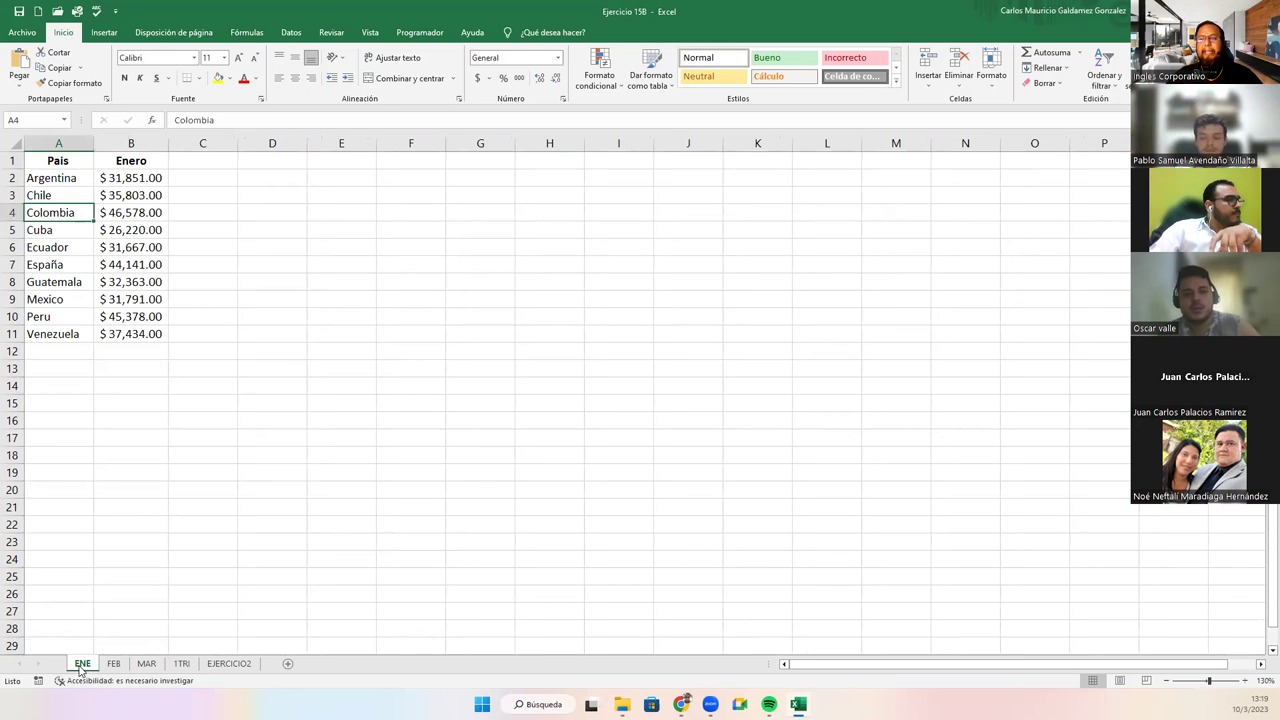
pyautogui.click(113, 664)
pyautogui.moveTo(164, 147); pyautogui.dragTo(171, 147)
pyautogui.click(147, 664)
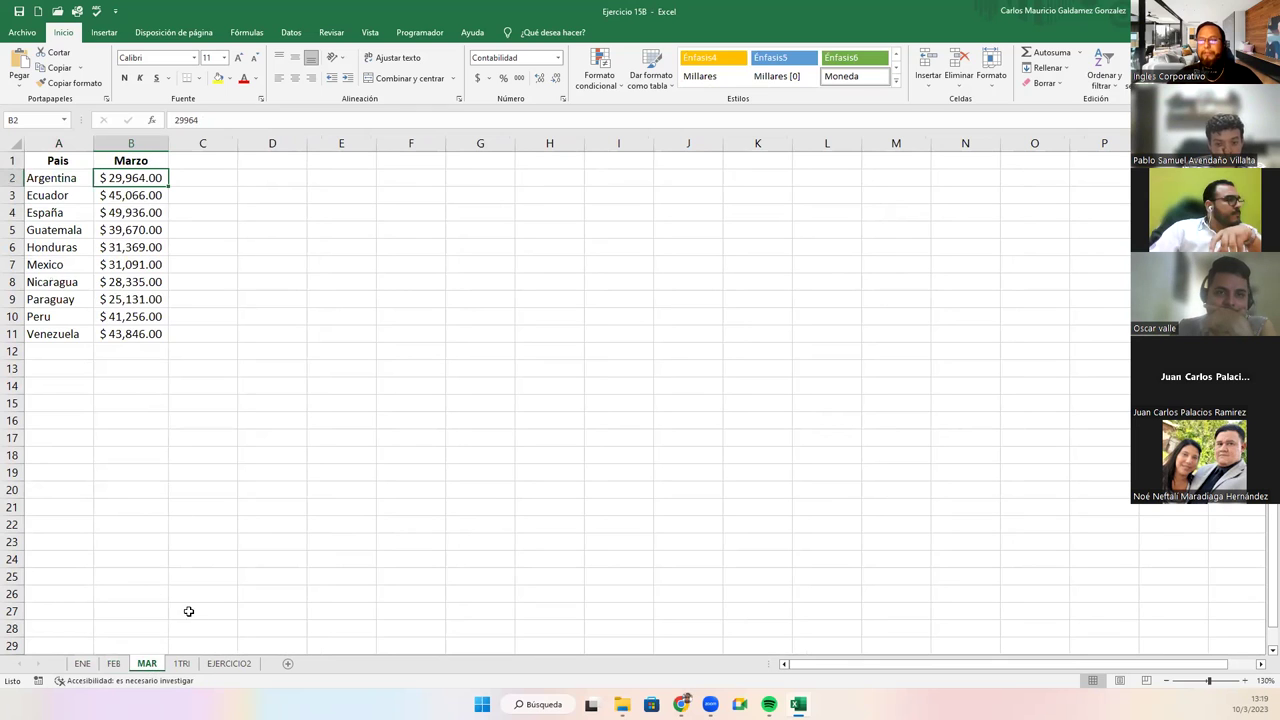
pyautogui.click(181, 664)
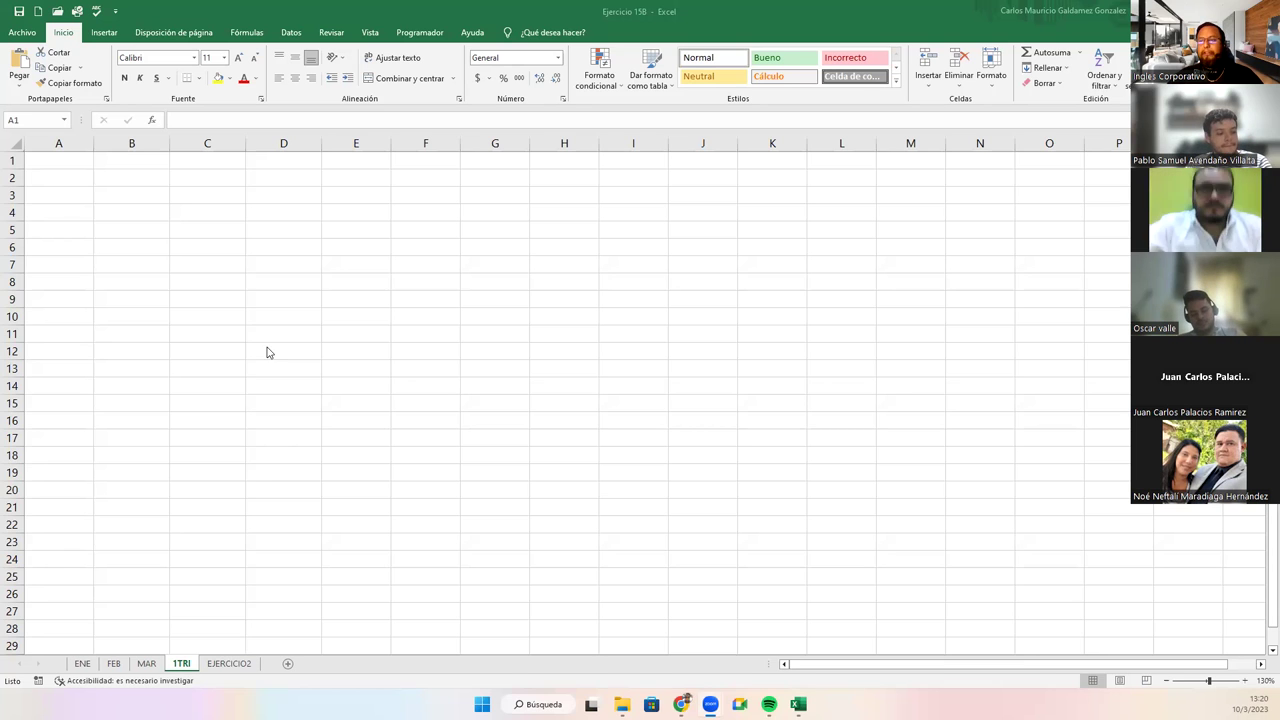
# Compare the country lists in A2:A11 across the ENE, FEB and MAR sheets
pyautogui.click(84, 664)
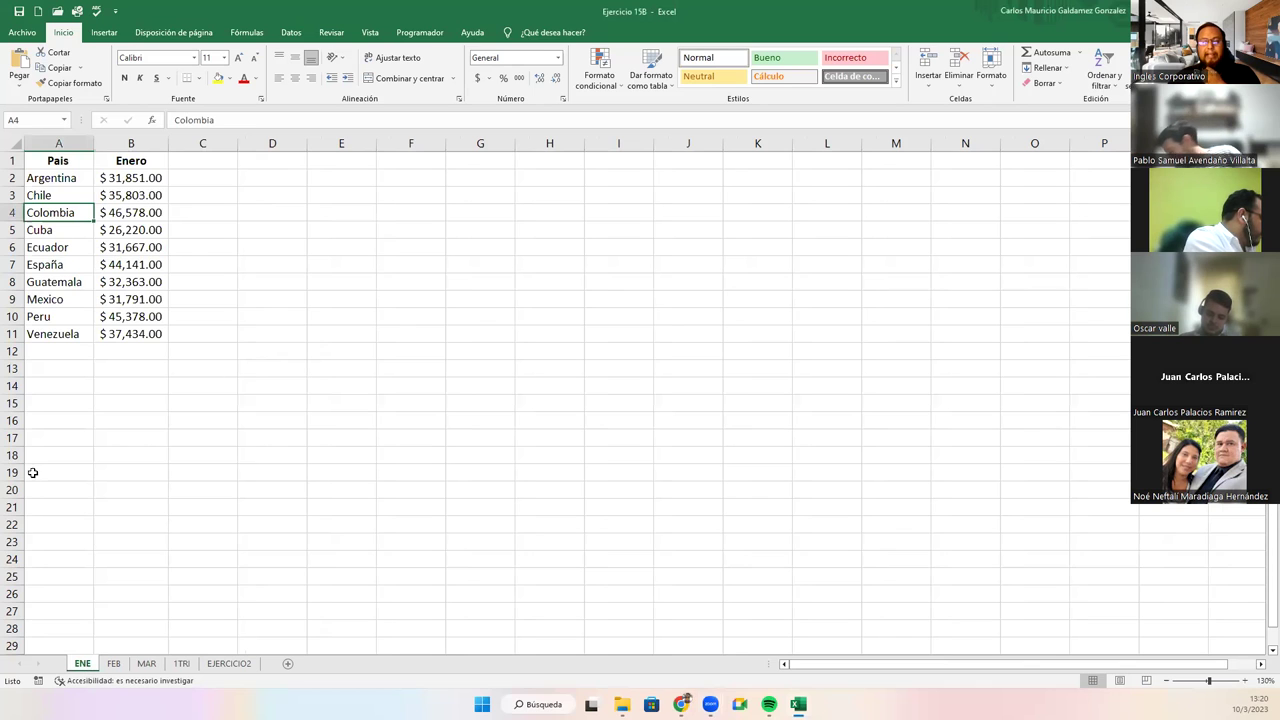
pyautogui.moveTo(47, 180); pyautogui.dragTo(73, 336)
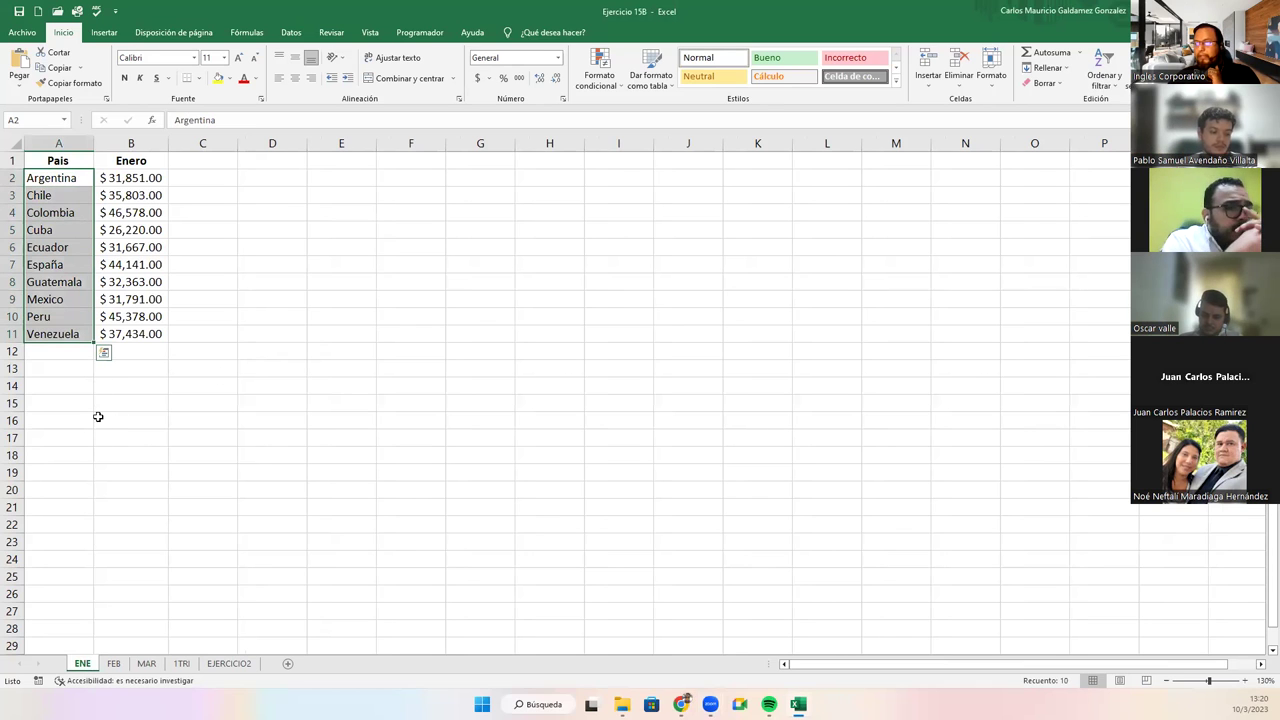
pyautogui.click(114, 664)
pyautogui.moveTo(67, 175); pyautogui.dragTo(77, 331)
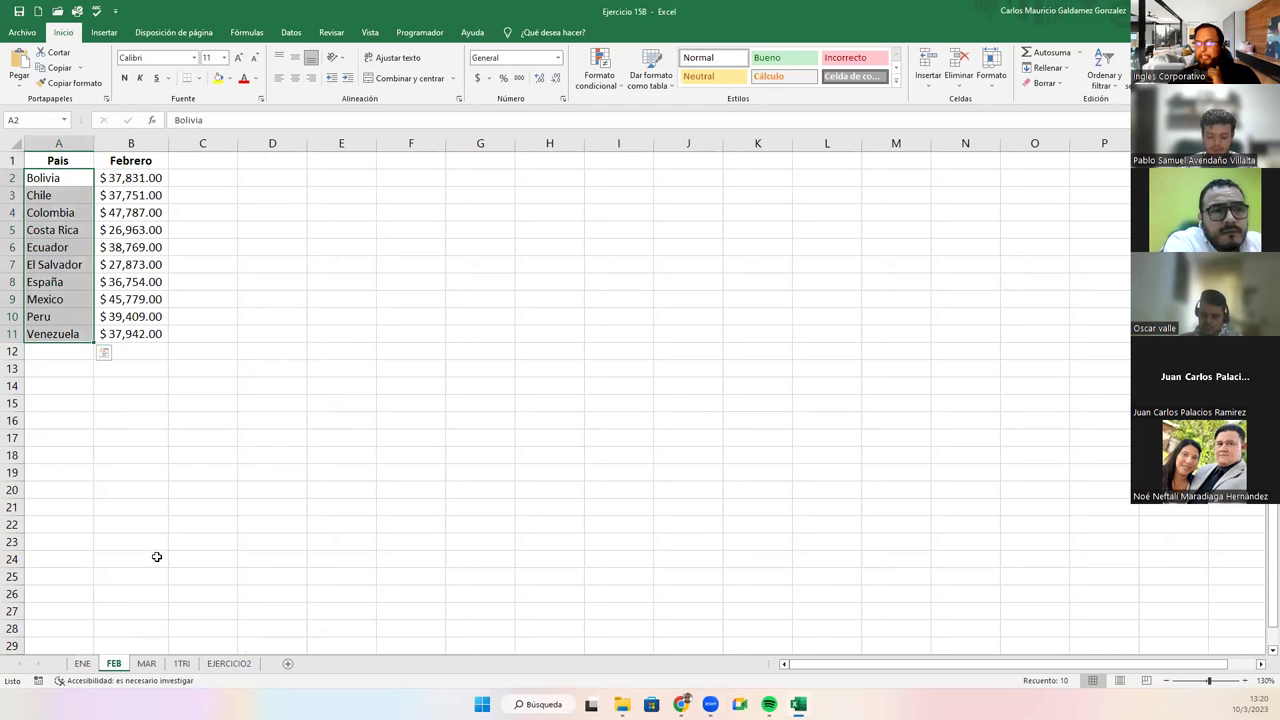
pyautogui.click(146, 664)
pyautogui.moveTo(63, 180); pyautogui.dragTo(51, 335)
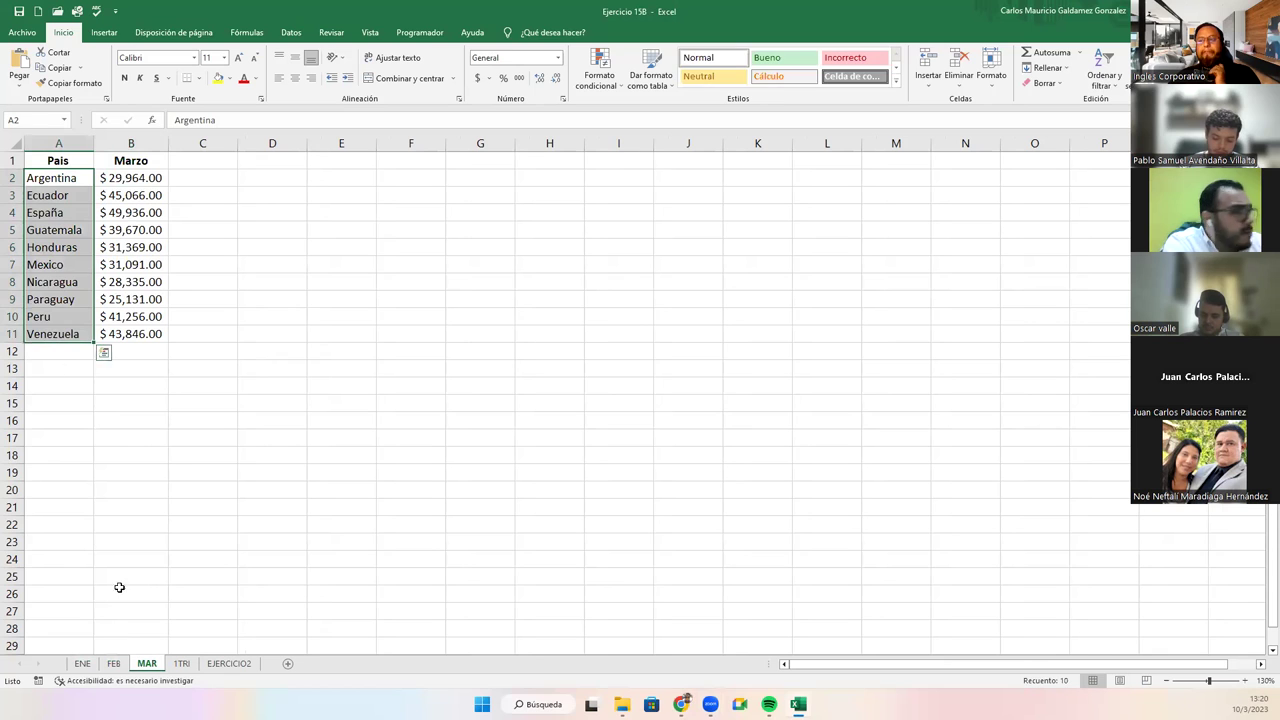
pyautogui.click(82, 664)
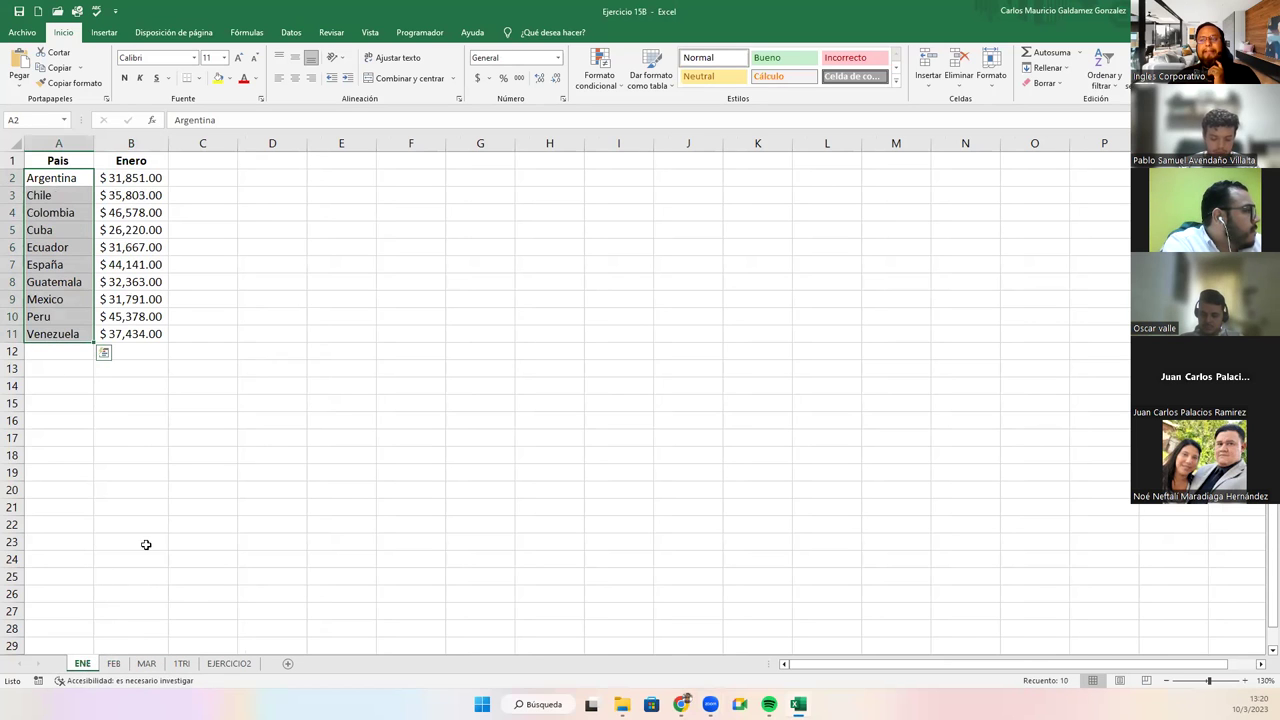
pyautogui.click(113, 666)
pyautogui.click(148, 666)
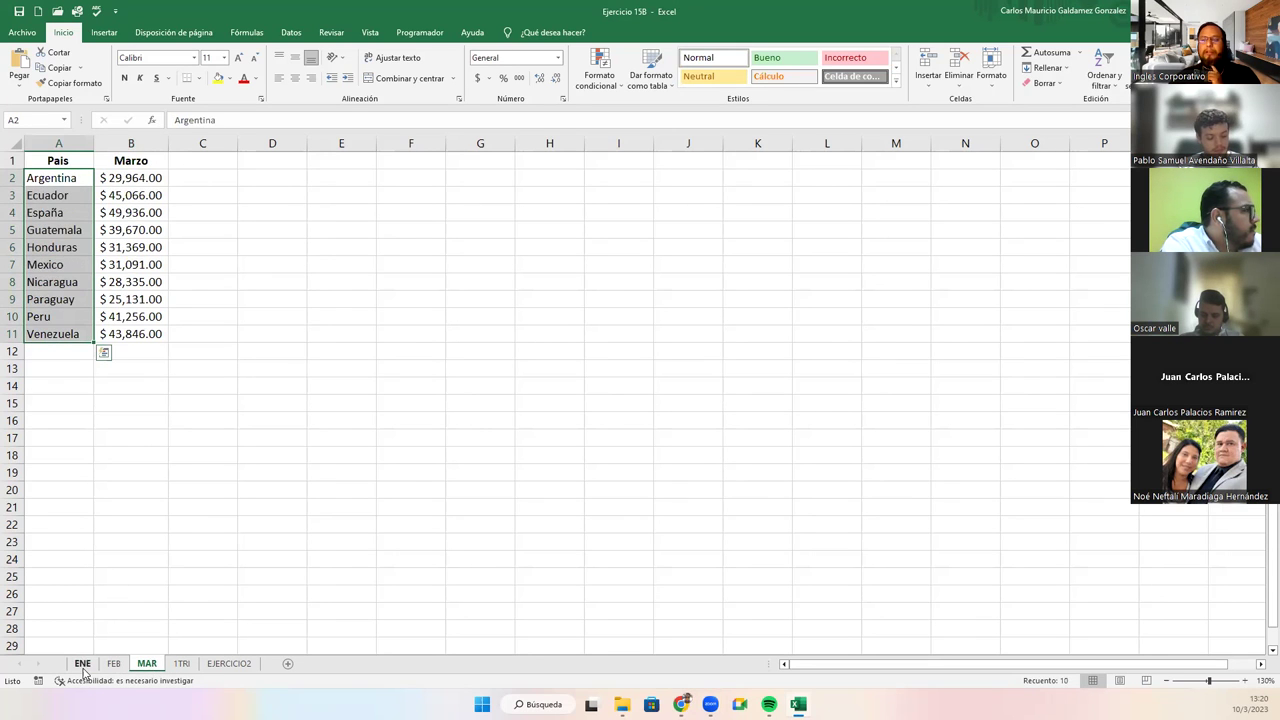
pyautogui.click(82, 664)
pyautogui.moveTo(55, 178); pyautogui.dragTo(55, 334)
pyautogui.click(114, 666)
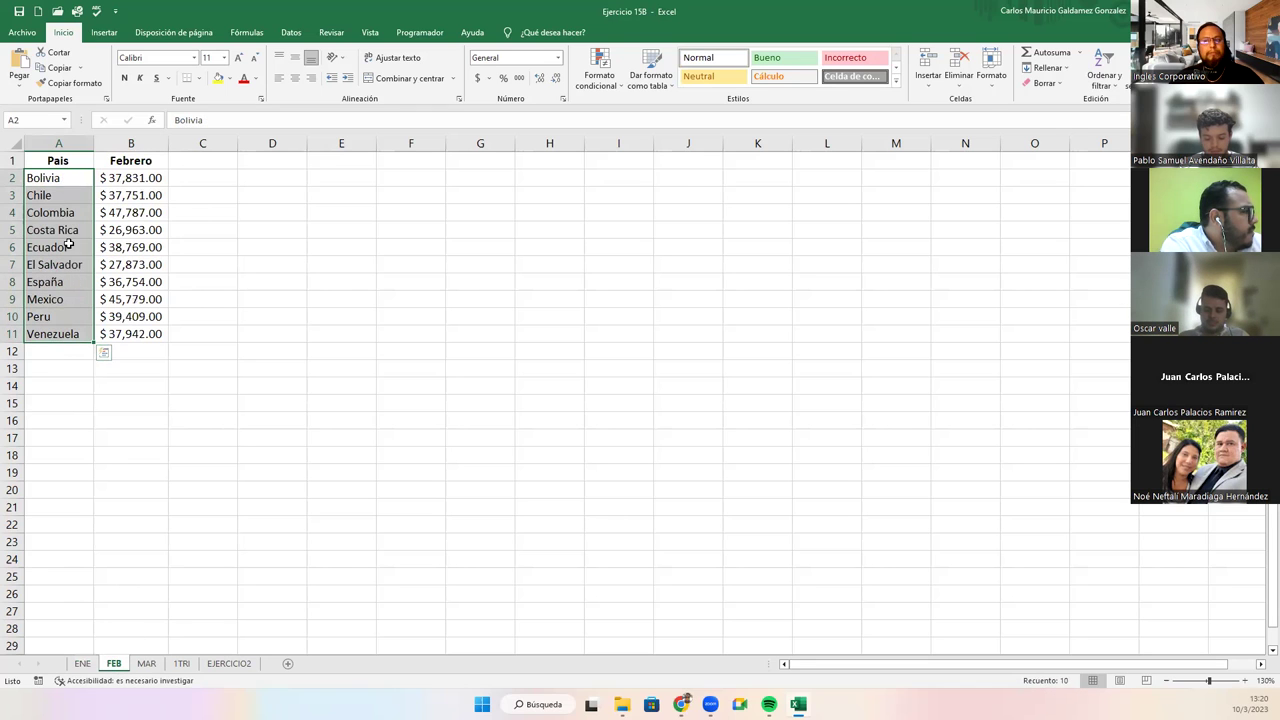
# Review the country list on the MAR sheet and return to the 1TRI sheet
pyautogui.click(145, 666)
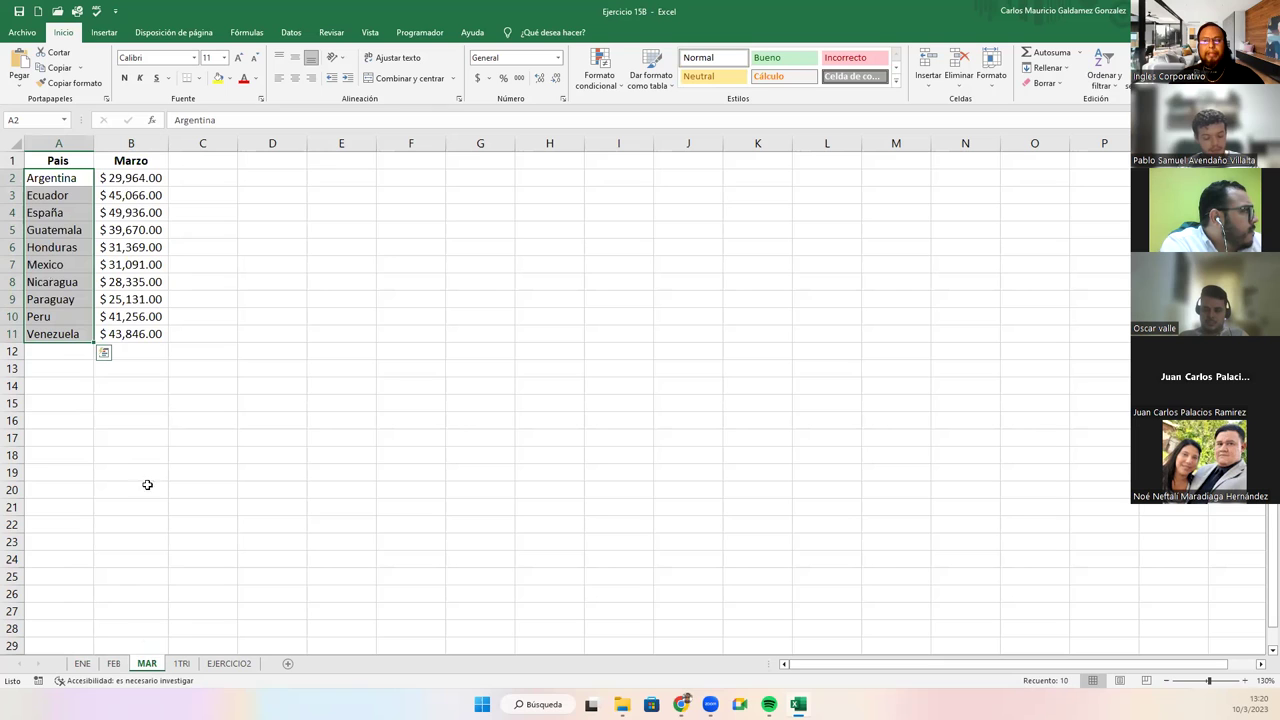
pyautogui.click(72, 280)
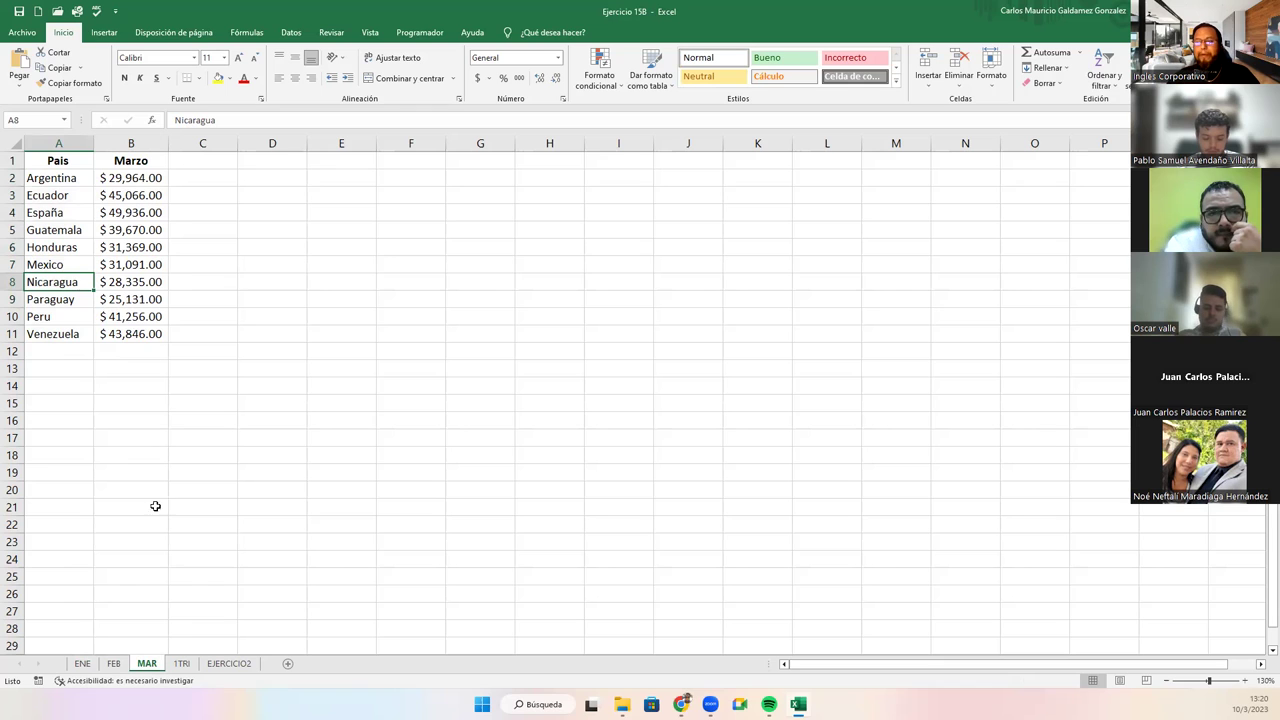
pyautogui.click(181, 664)
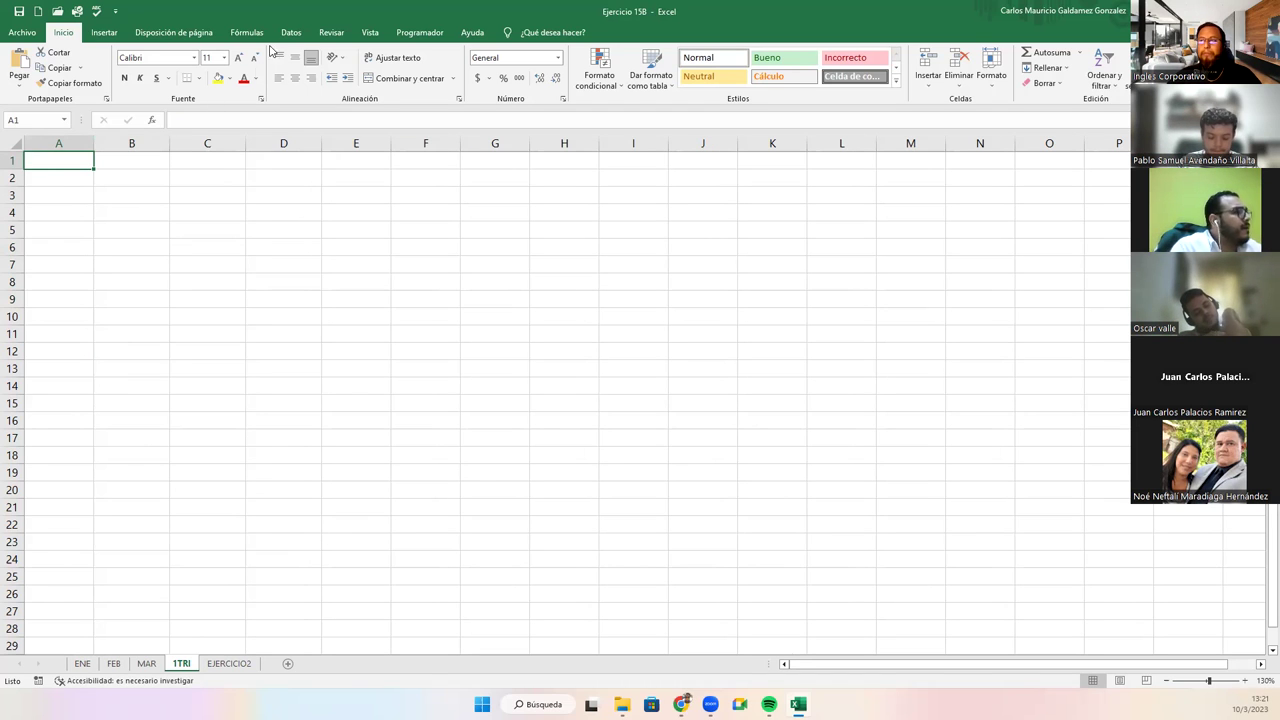
# Open the Consolidate dialog with cell A1 of the 1TRI sheet as destination and move the dialog clear of the first columns
pyautogui.click(297, 35)
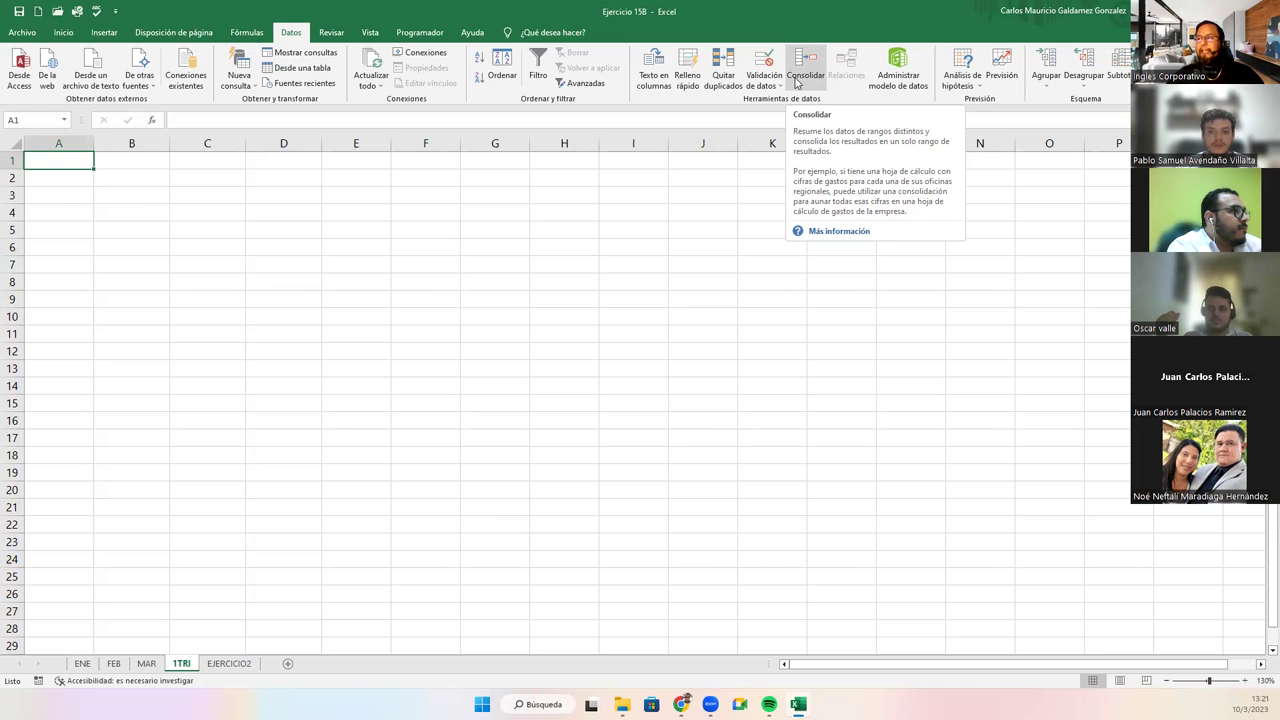
pyautogui.click(797, 83)
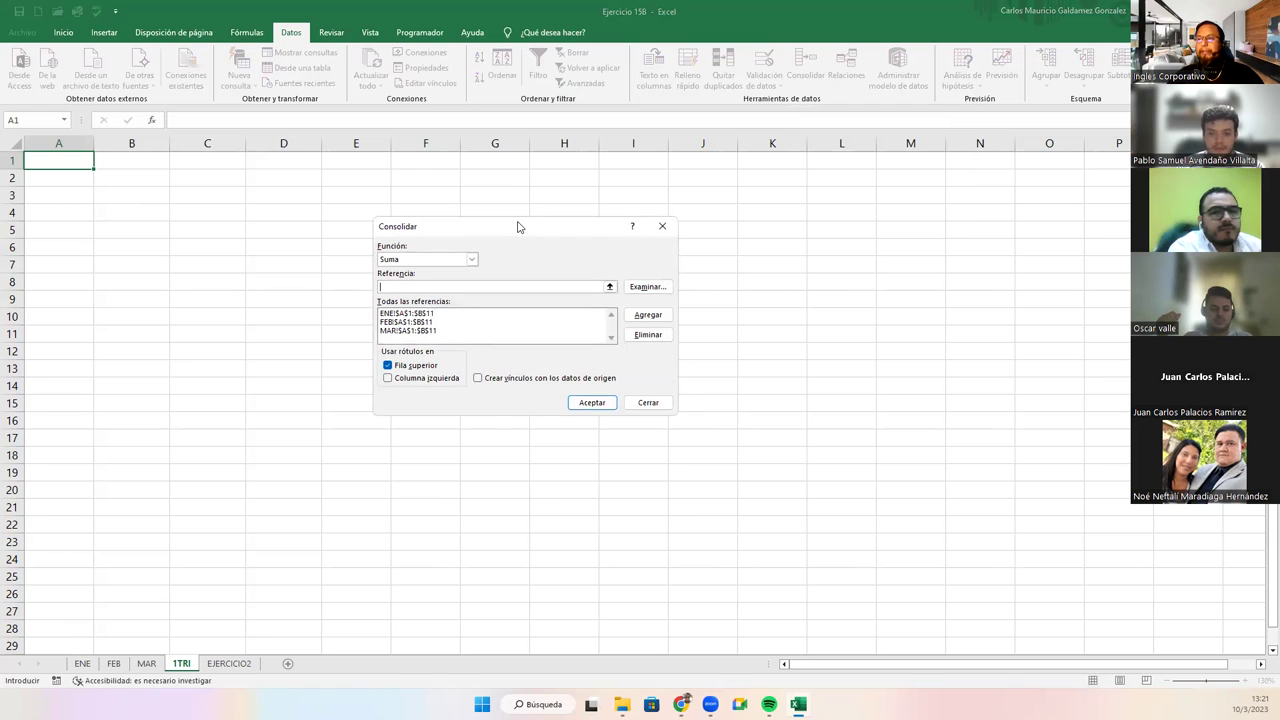
pyautogui.moveTo(519, 227); pyautogui.dragTo(415, 170)
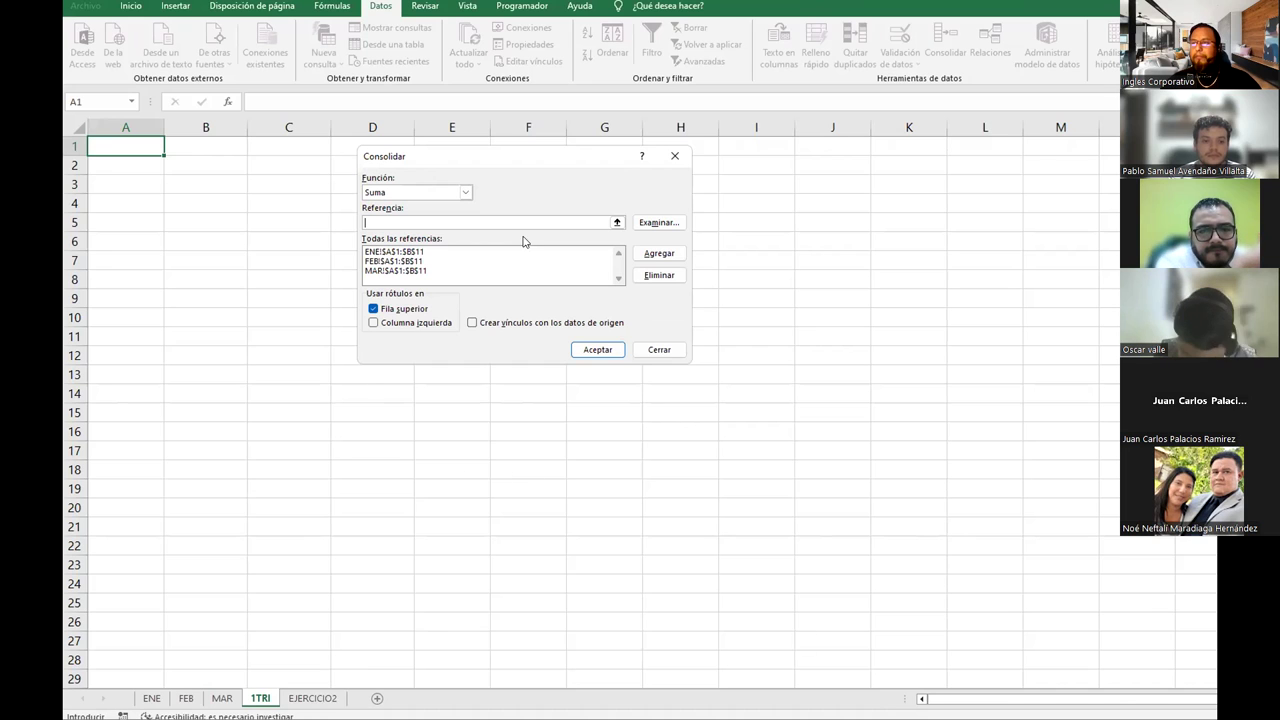
pyautogui.moveTo(510, 161); pyautogui.dragTo(732, 203)
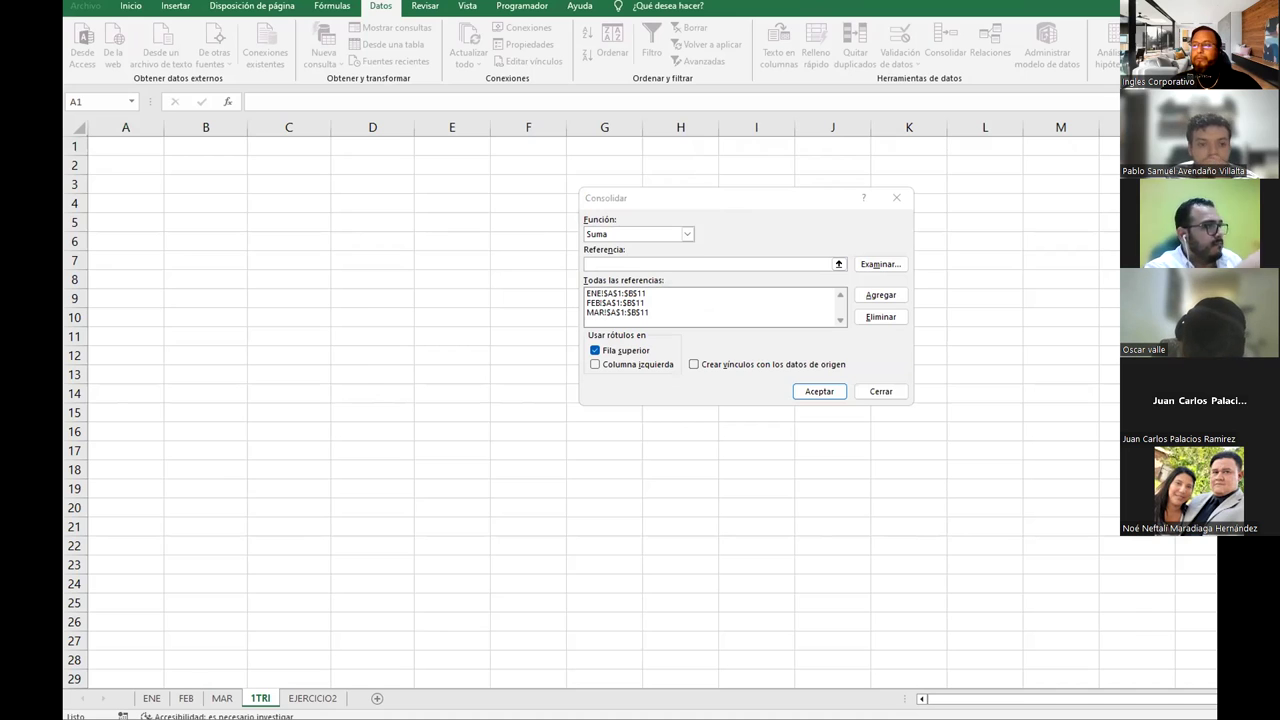
pyautogui.moveTo(788, 188); pyautogui.dragTo(650, 215)
pyautogui.moveTo(425, 265); pyautogui.dragTo(572, 253)
pyautogui.moveTo(429, 324); pyautogui.dragTo(562, 282)
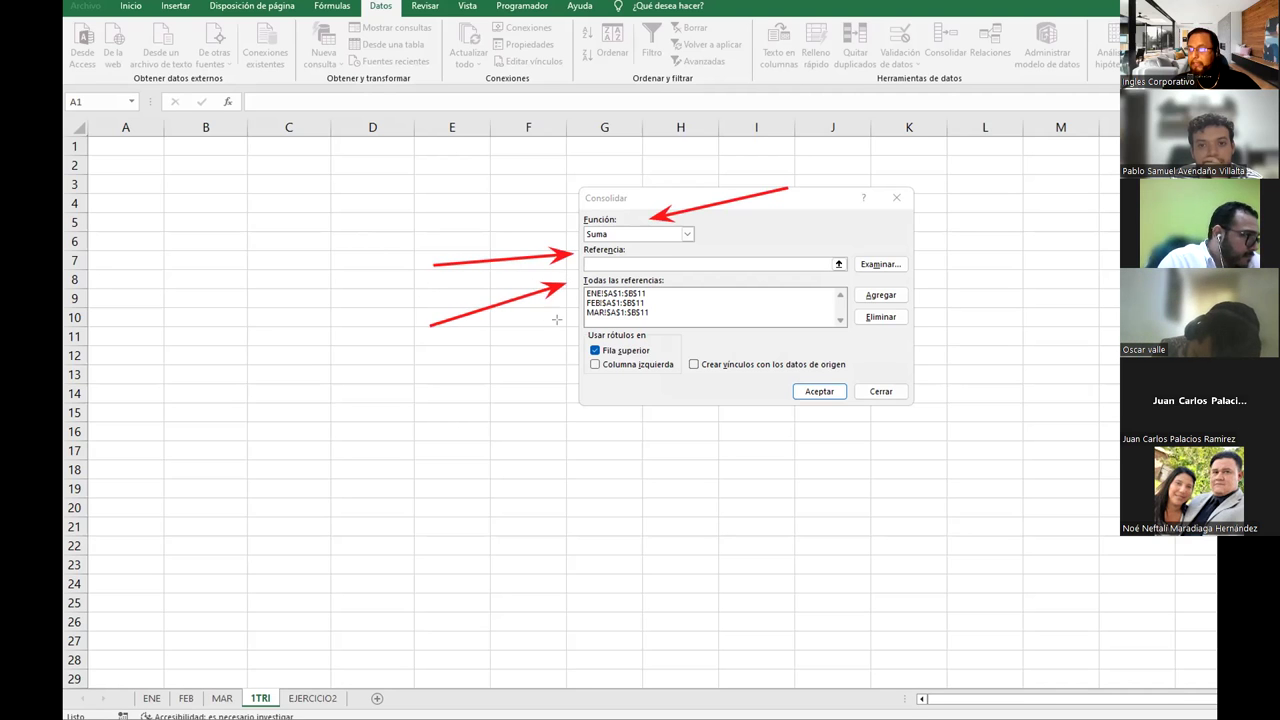
pyautogui.moveTo(474, 378); pyautogui.dragTo(574, 344)
pyautogui.moveTo(954, 356); pyautogui.dragTo(858, 358)
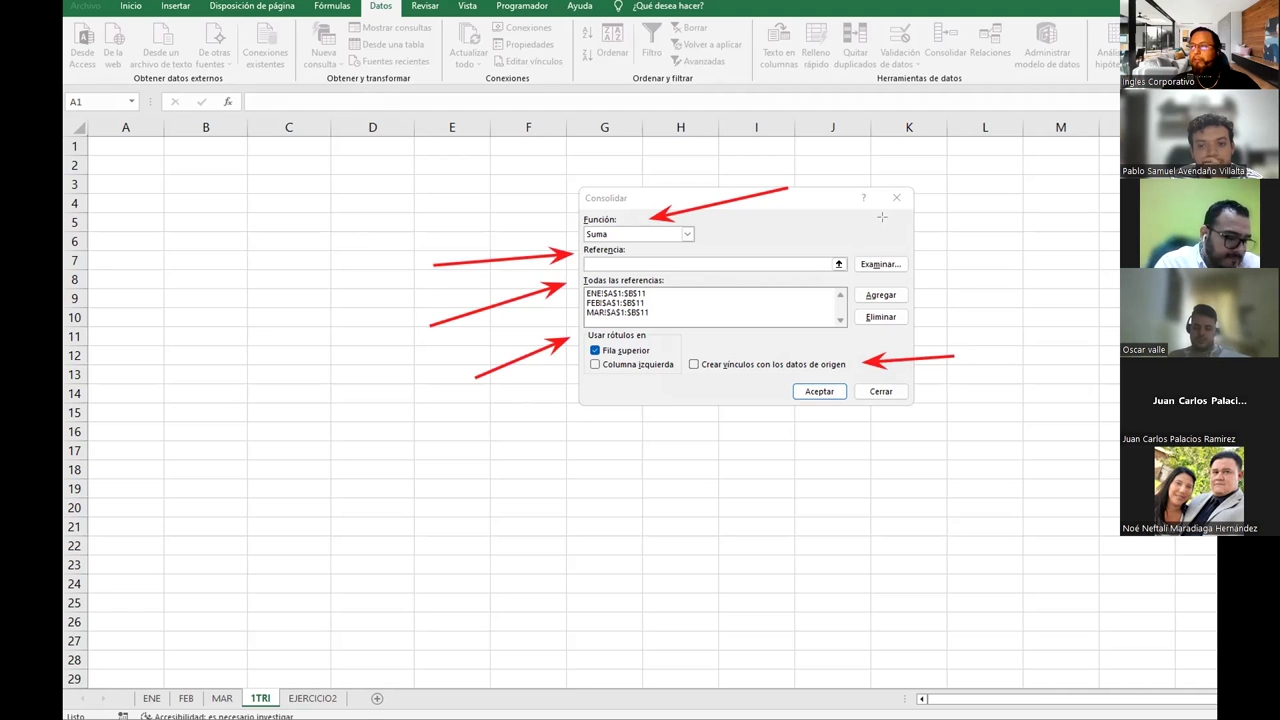
pyautogui.moveTo(948, 244)
pyautogui.mouseDown()
pyautogui.moveTo(904, 258)
pyautogui.moveTo(893, 317)
pyautogui.mouseUp()
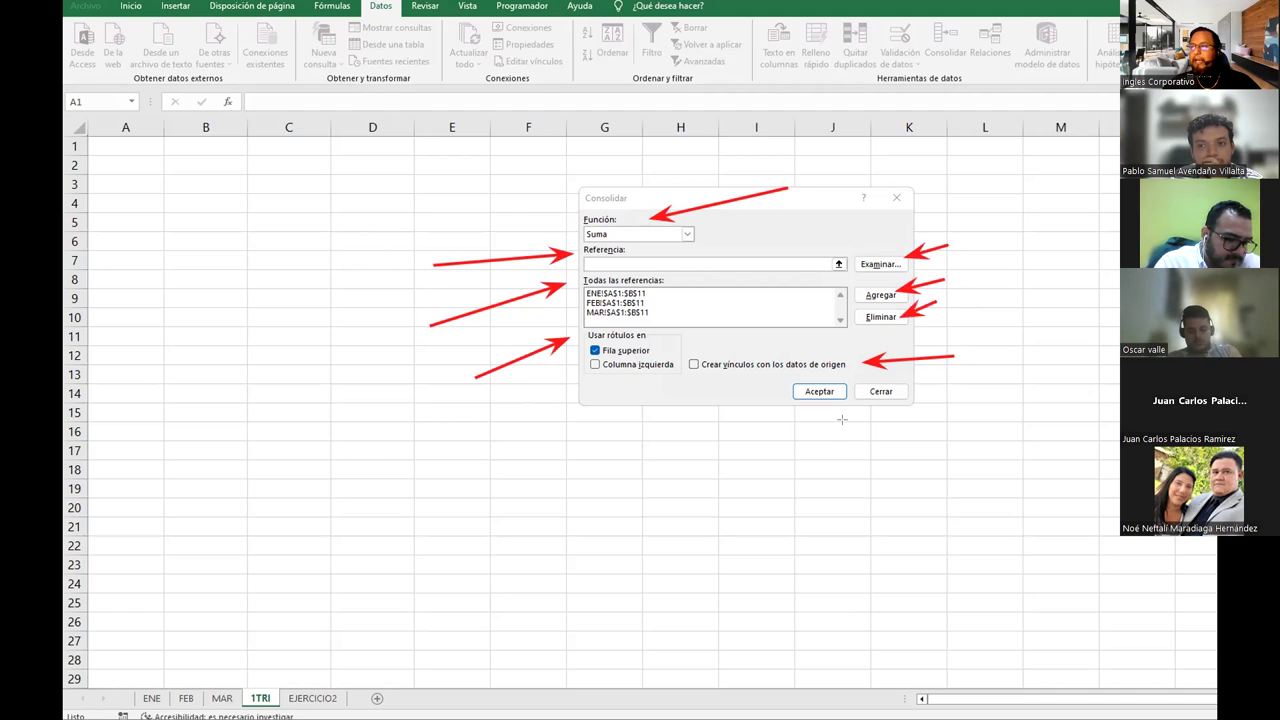
pyautogui.moveTo(830, 442); pyautogui.dragTo(822, 403)
pyautogui.moveTo(893, 438); pyautogui.dragTo(885, 405)
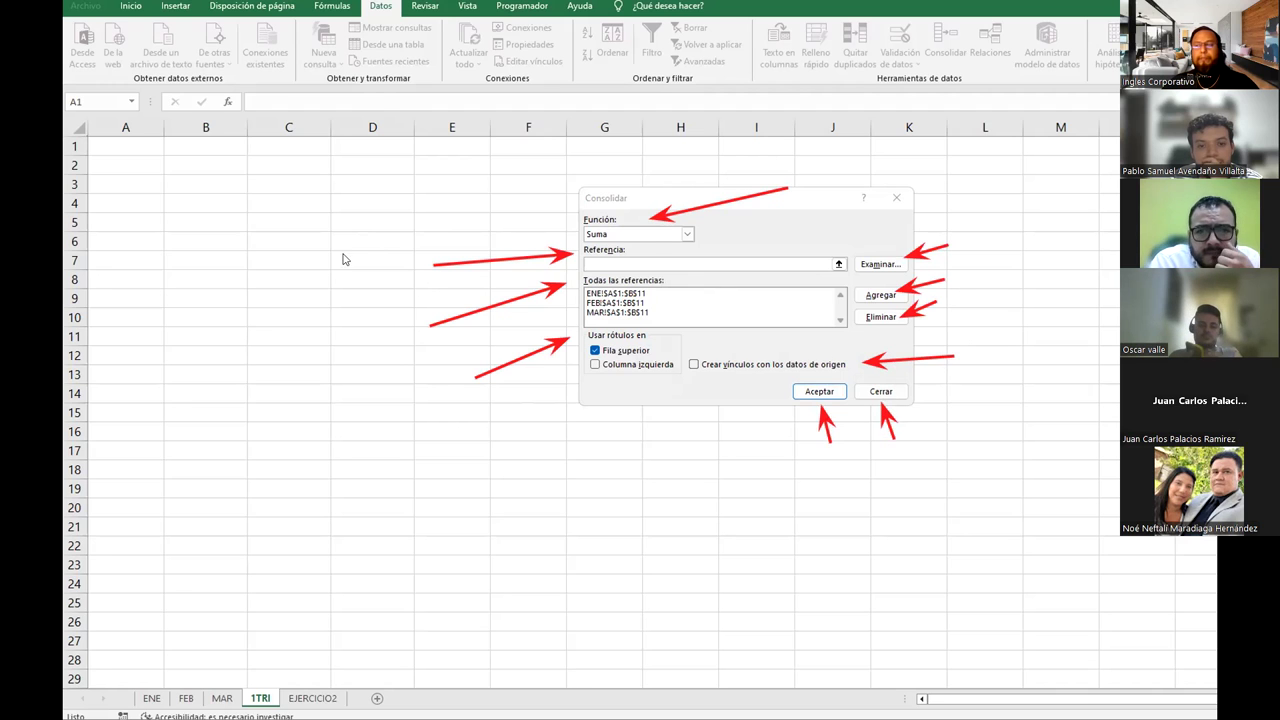
# Remove the MAR, FEB and ENE references to $A$1:$B$11 from the consolidation's reference list
pyautogui.click(637, 293)
pyautogui.click(636, 312)
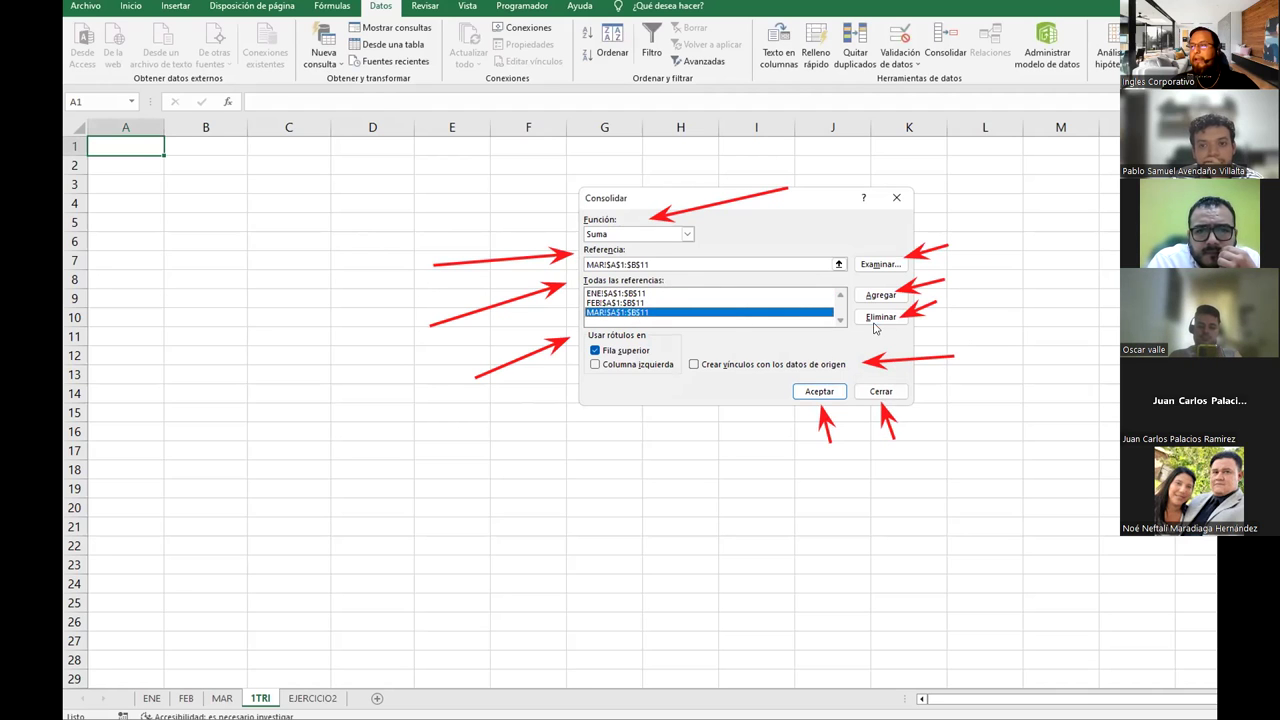
pyautogui.click(879, 317)
pyautogui.click(640, 304)
pyautogui.click(880, 317)
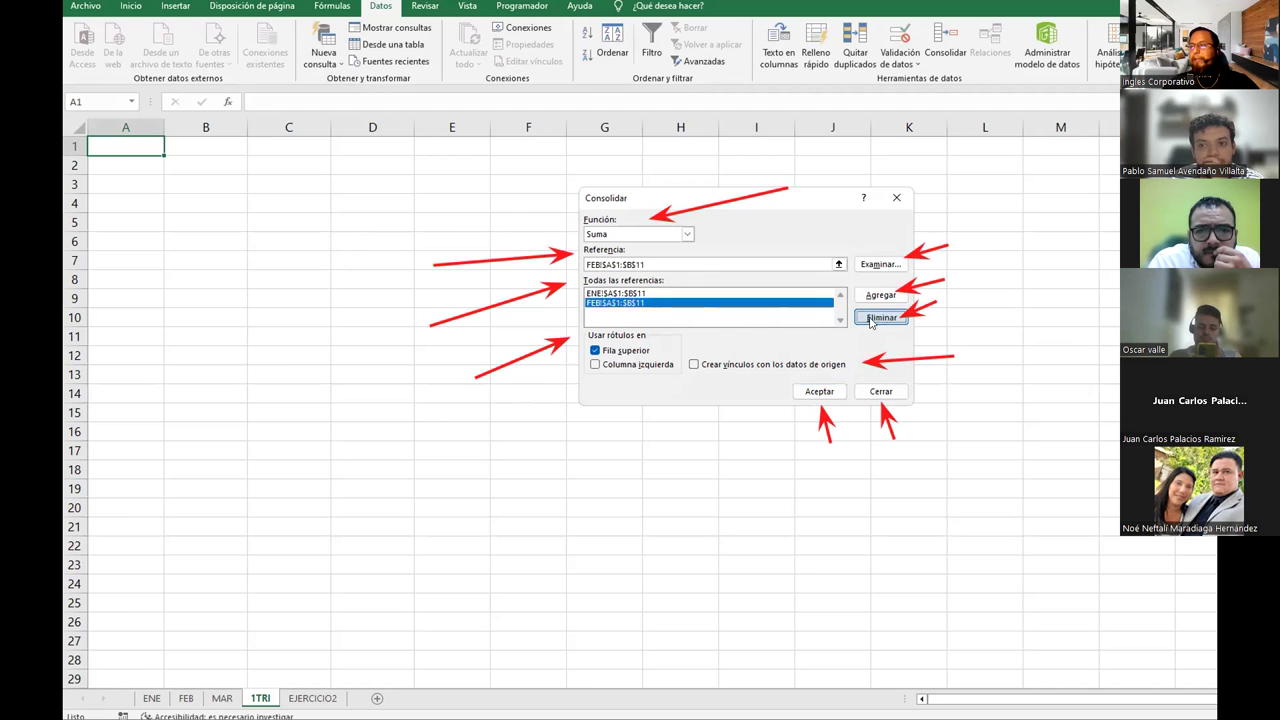
pyautogui.click(645, 293)
pyautogui.click(875, 318)
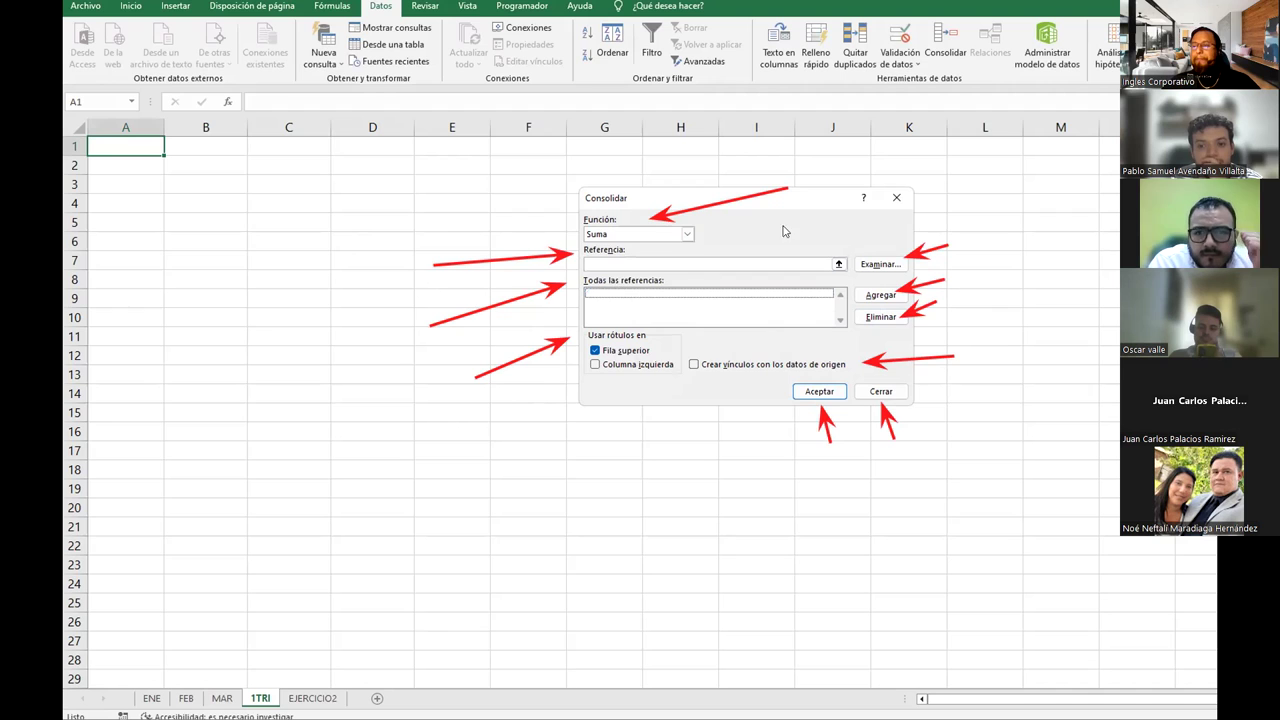
# Examine the available consolidation functions and the reference fields without changing them, and close the Consolidate dialog
pyautogui.click(686, 236)
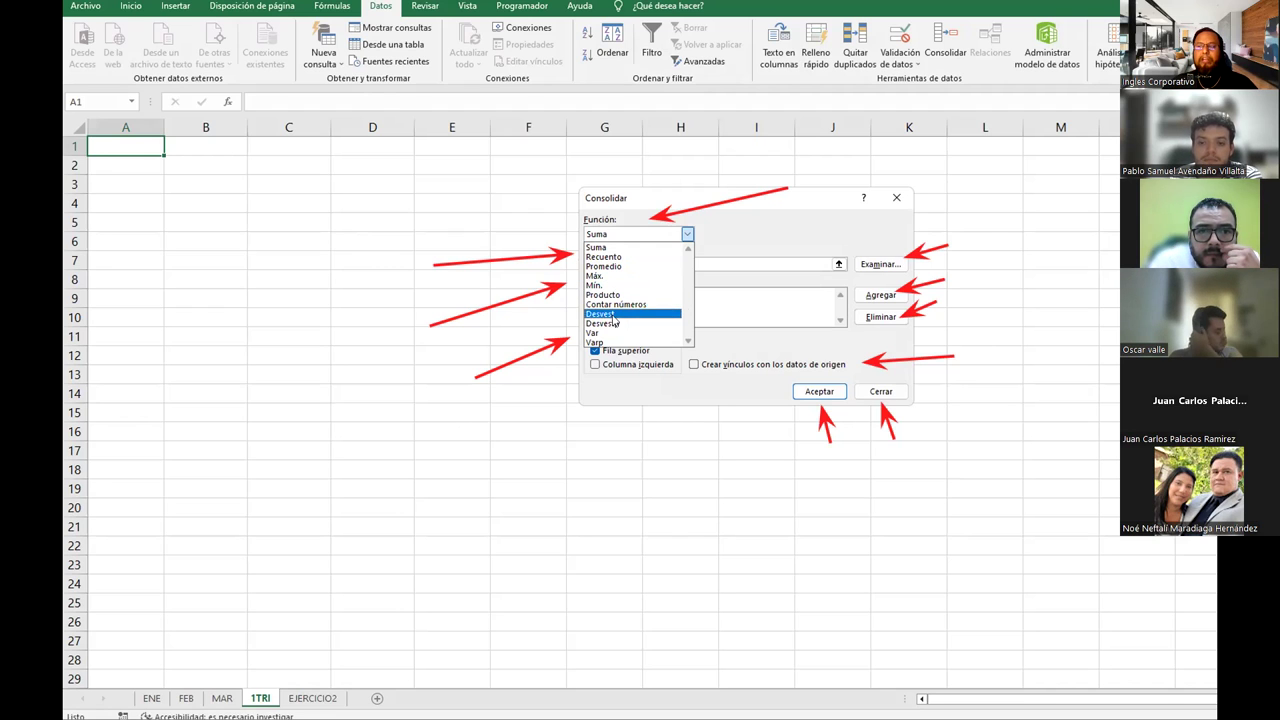
pyautogui.click(726, 241)
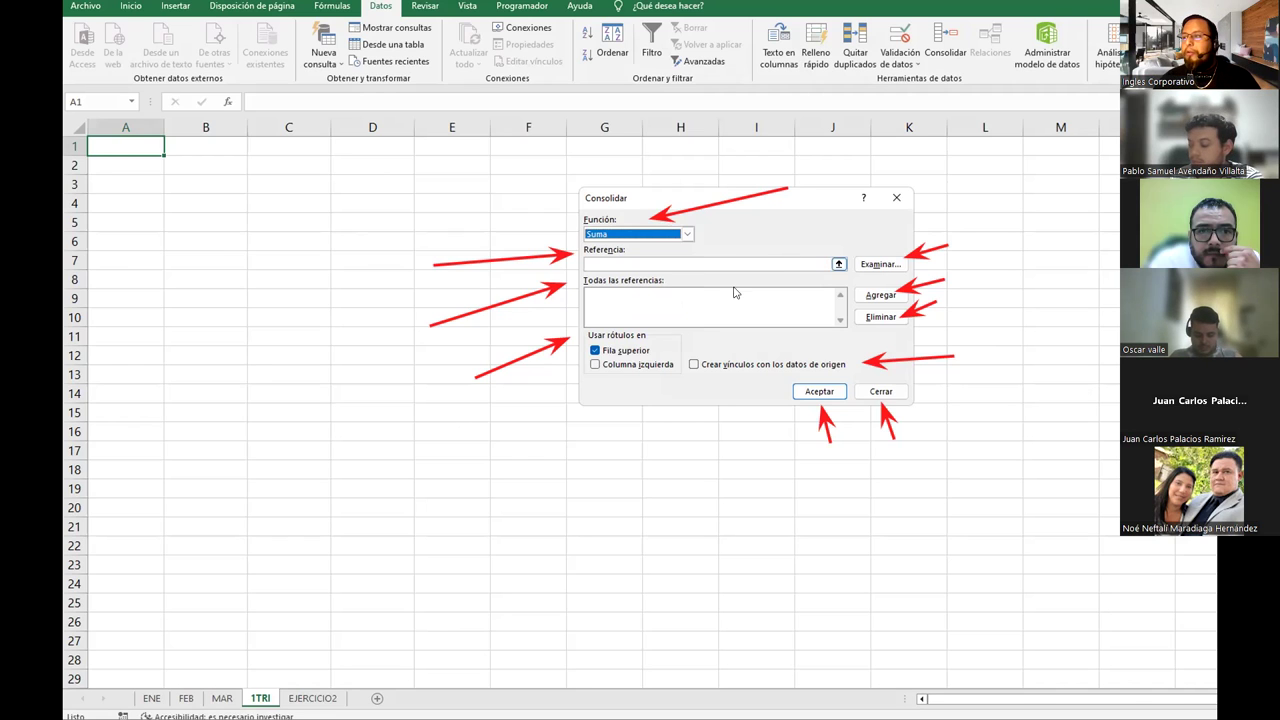
pyautogui.click(624, 263)
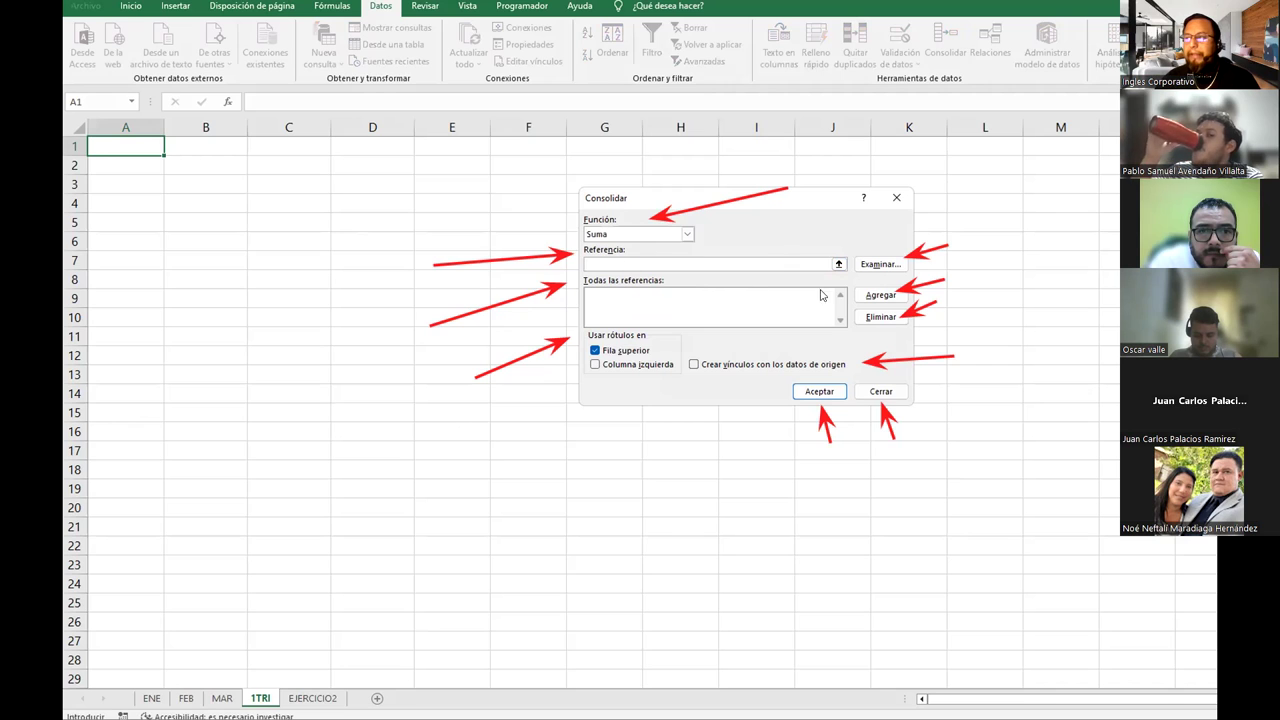
pyautogui.click(838, 264)
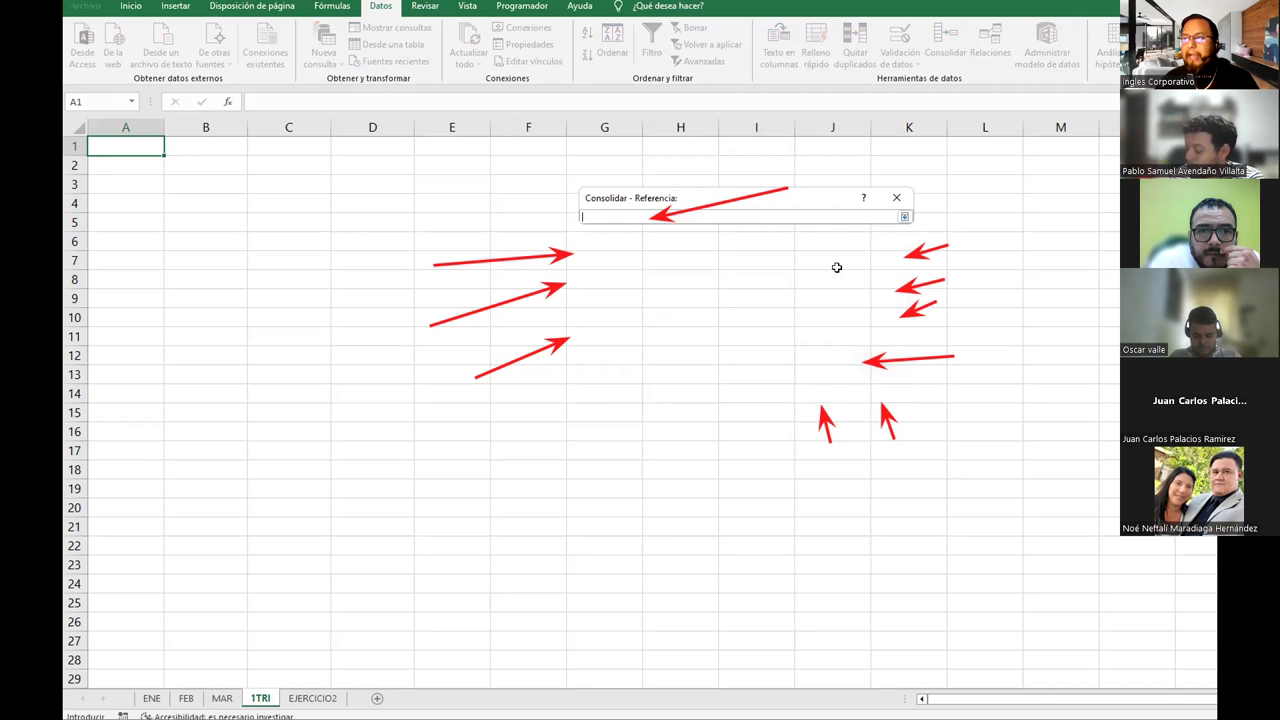
pyautogui.click(904, 216)
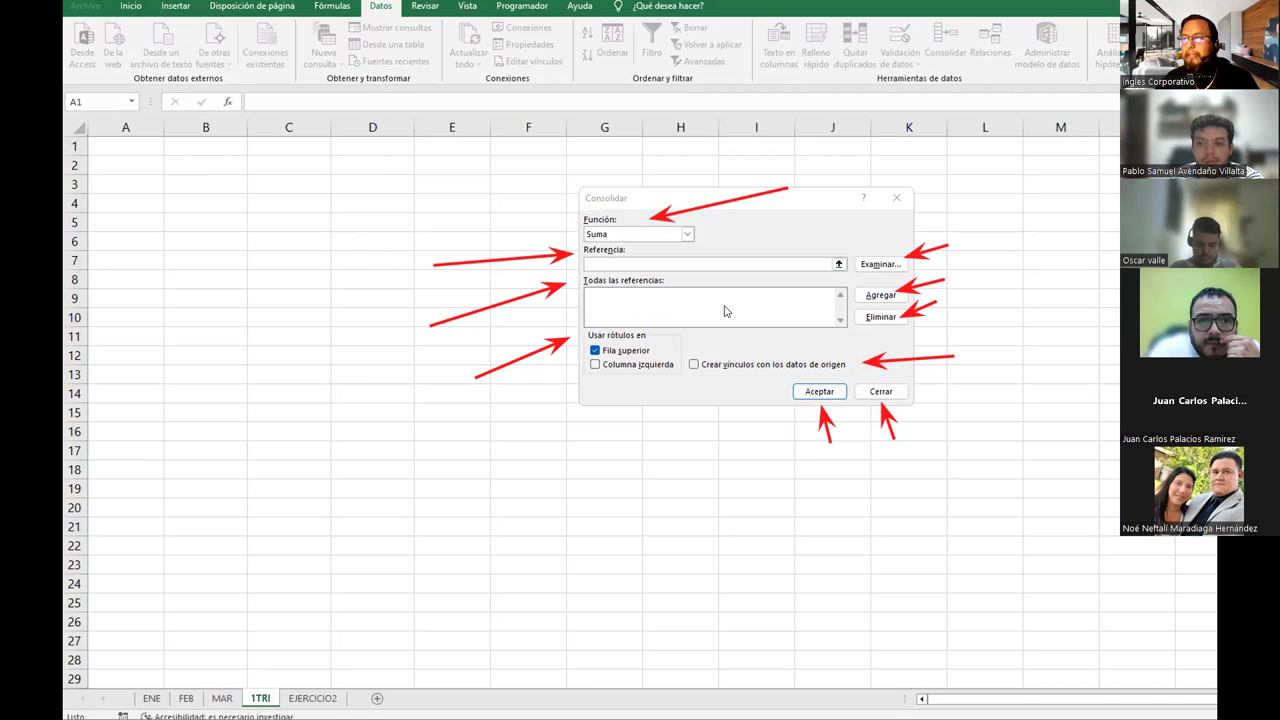
pyautogui.click(597, 262)
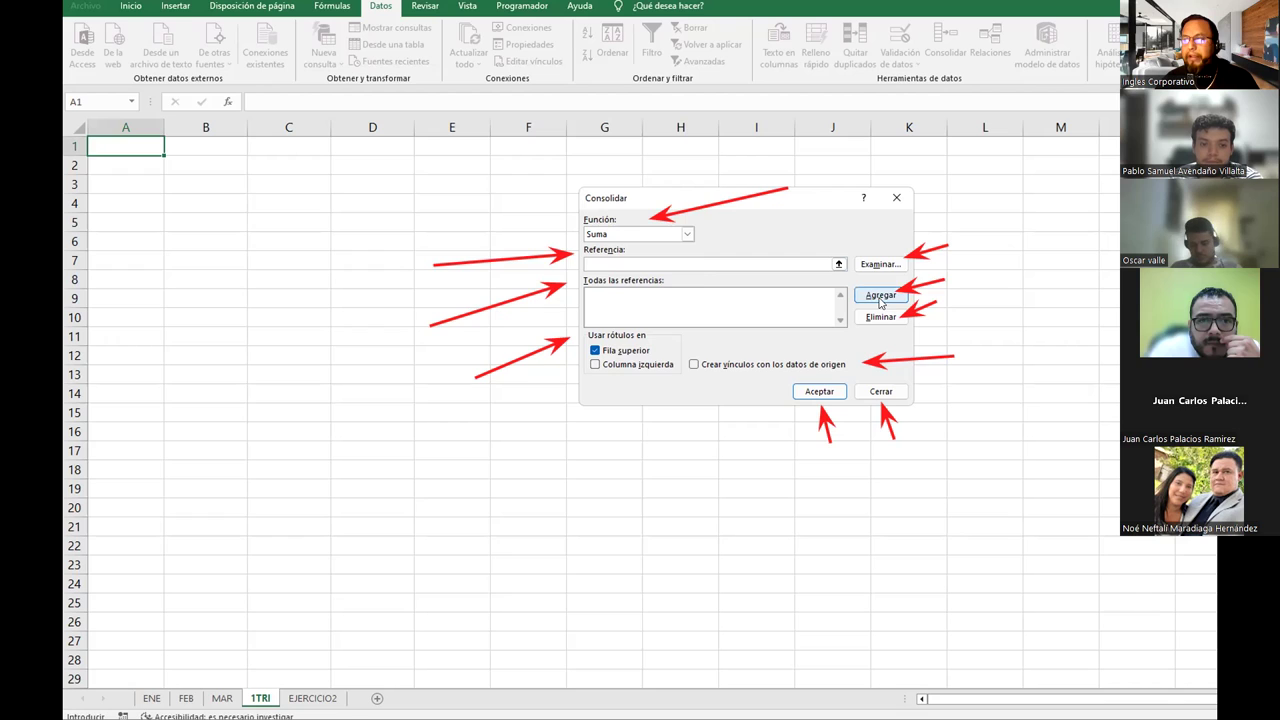
pyautogui.click(626, 307)
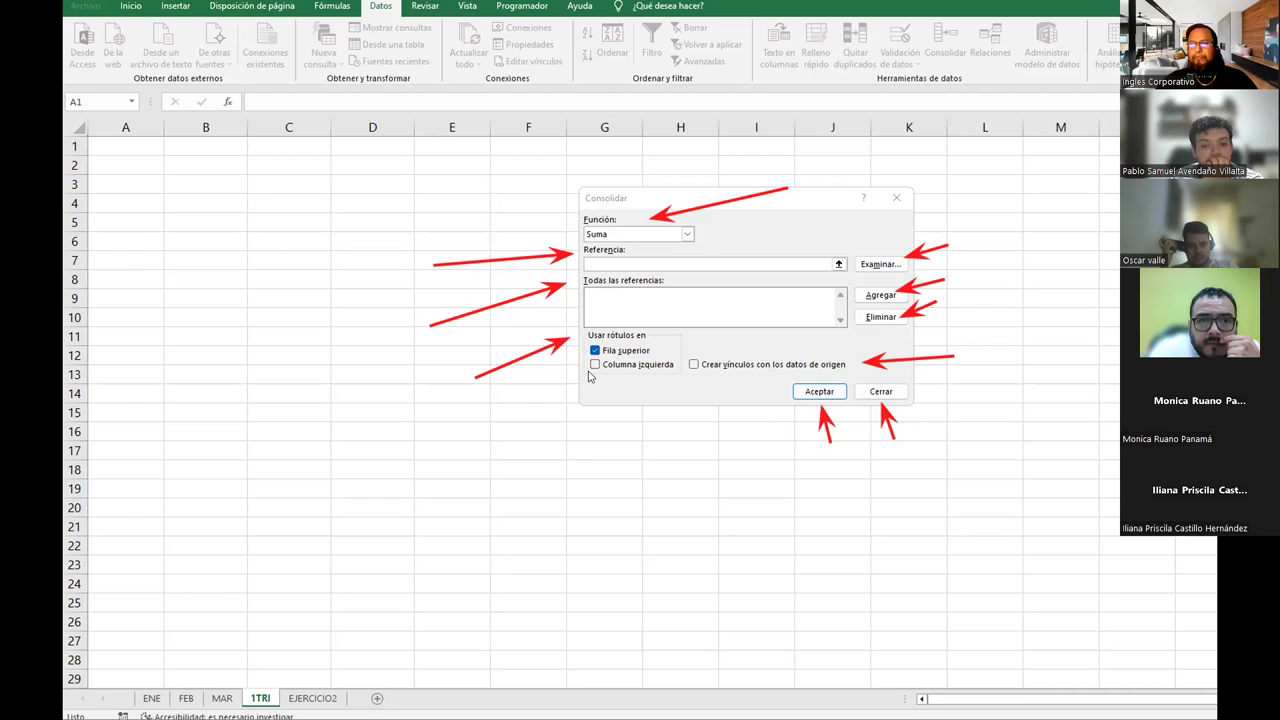
pyautogui.click(867, 395)
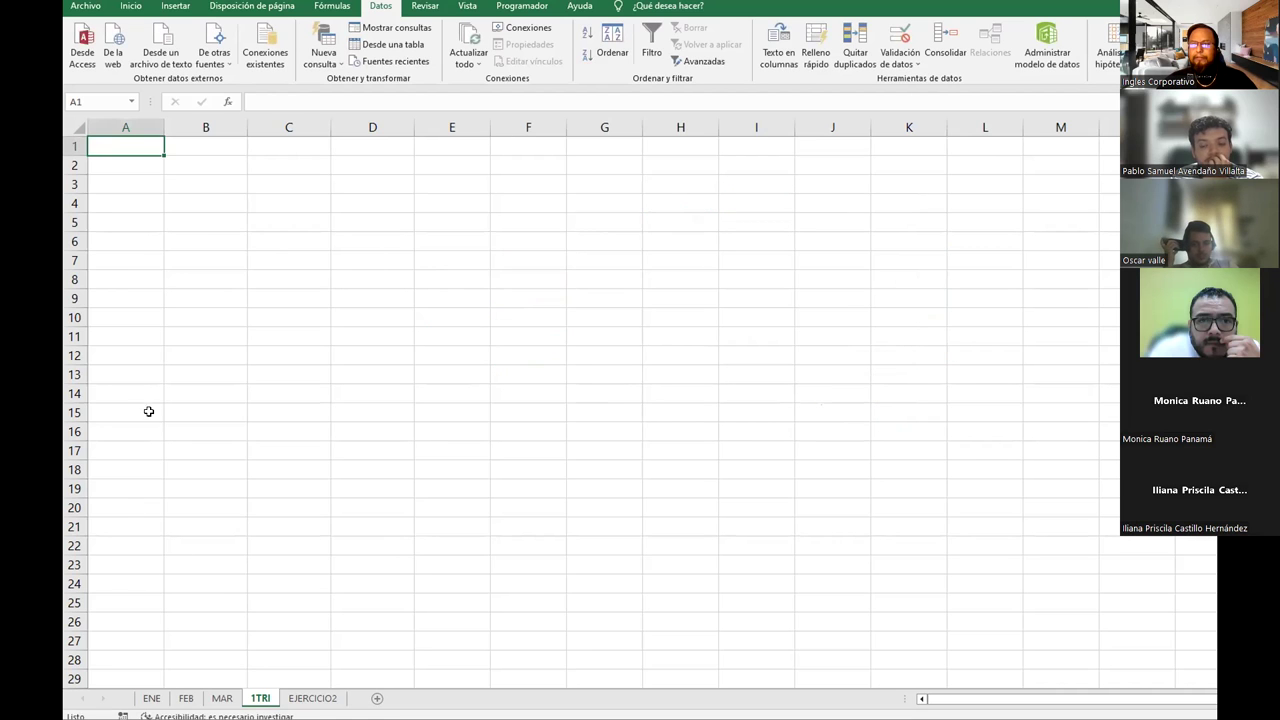
# Check the header labels in A1:B1 of the ENE, FEB and MAR sheets and view the Consolidate dialog's label options on 1TRI
pyautogui.click(151, 698)
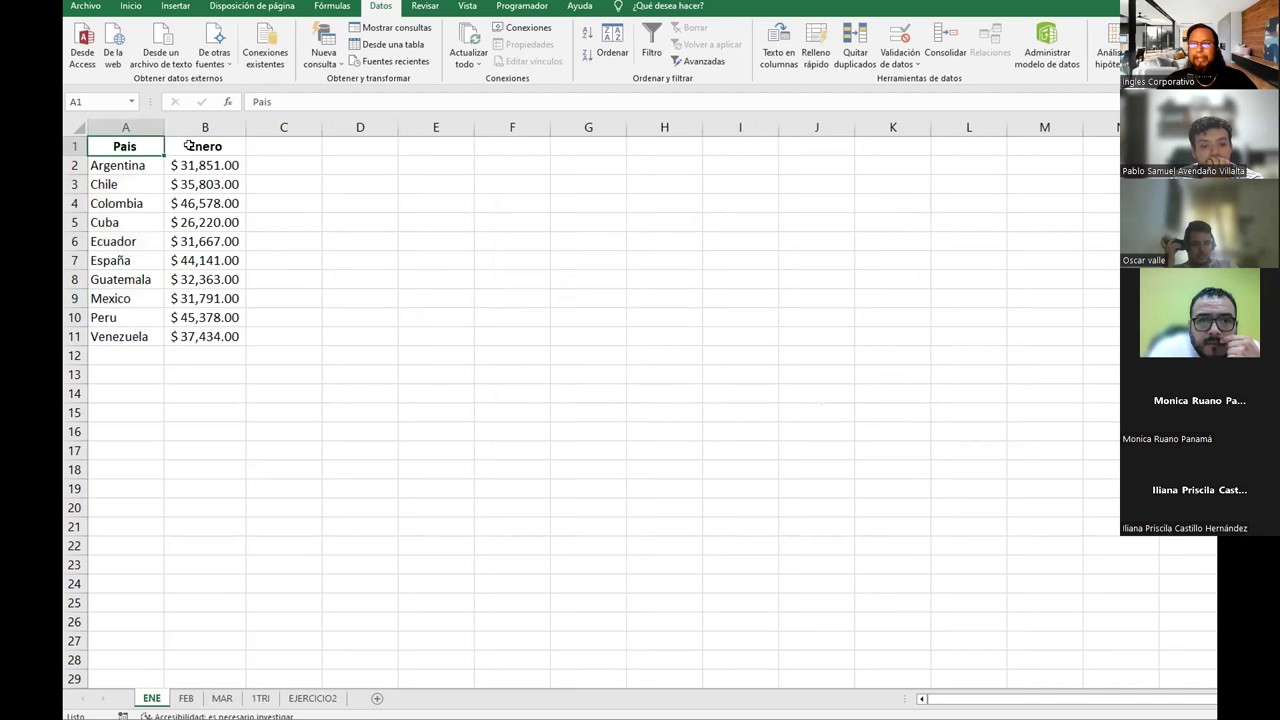
pyautogui.hotkey('ctrl', 'pagedown')
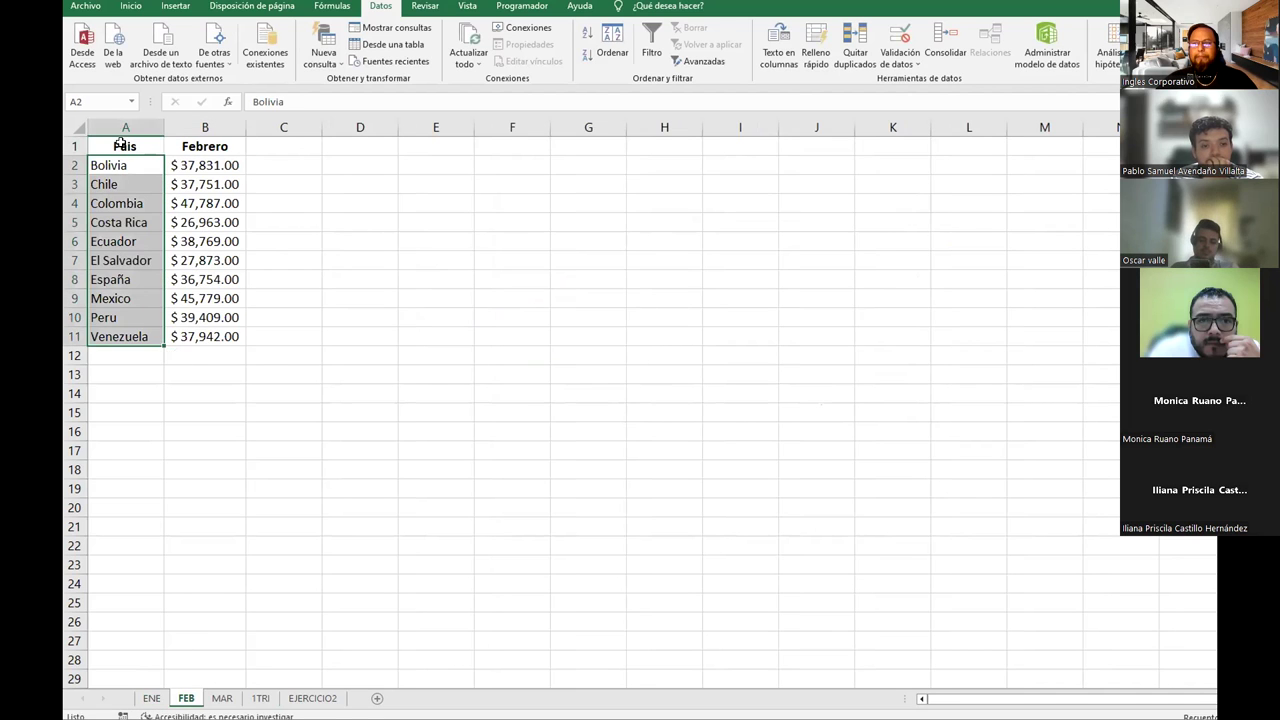
pyautogui.press('Up')
pyautogui.press('Right')
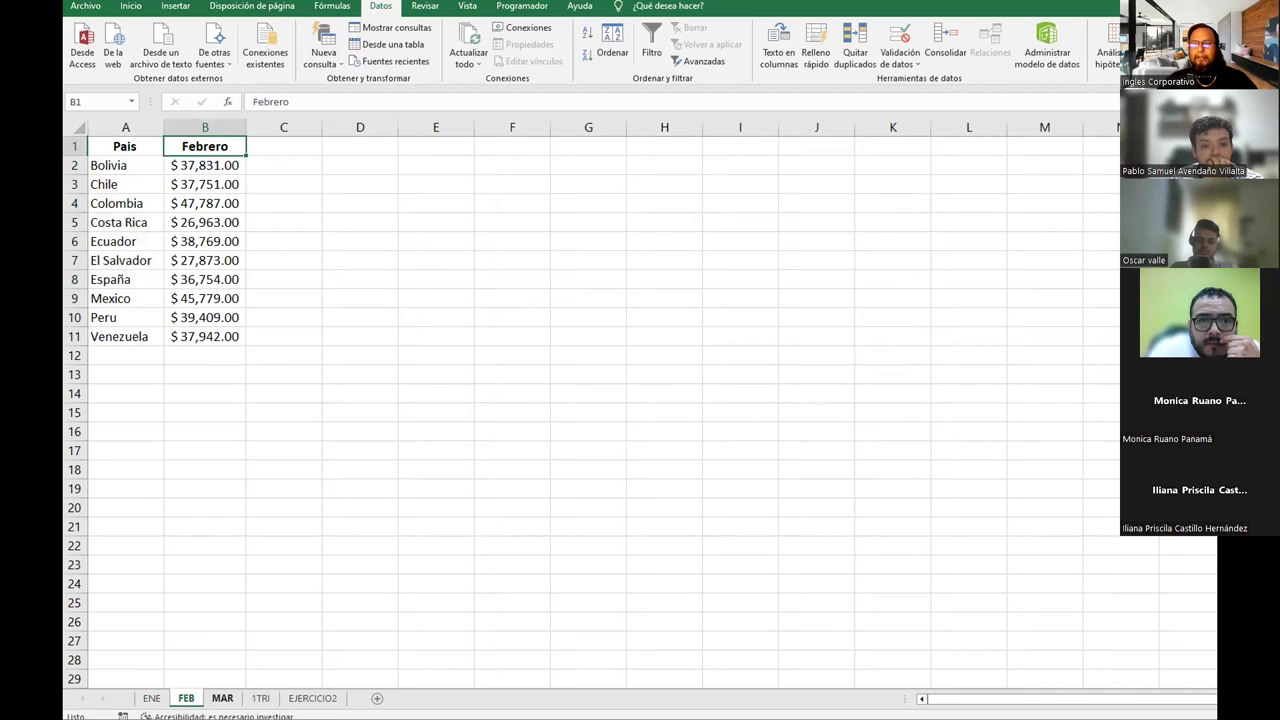
pyautogui.hotkey('ctrl', 'pagedown')
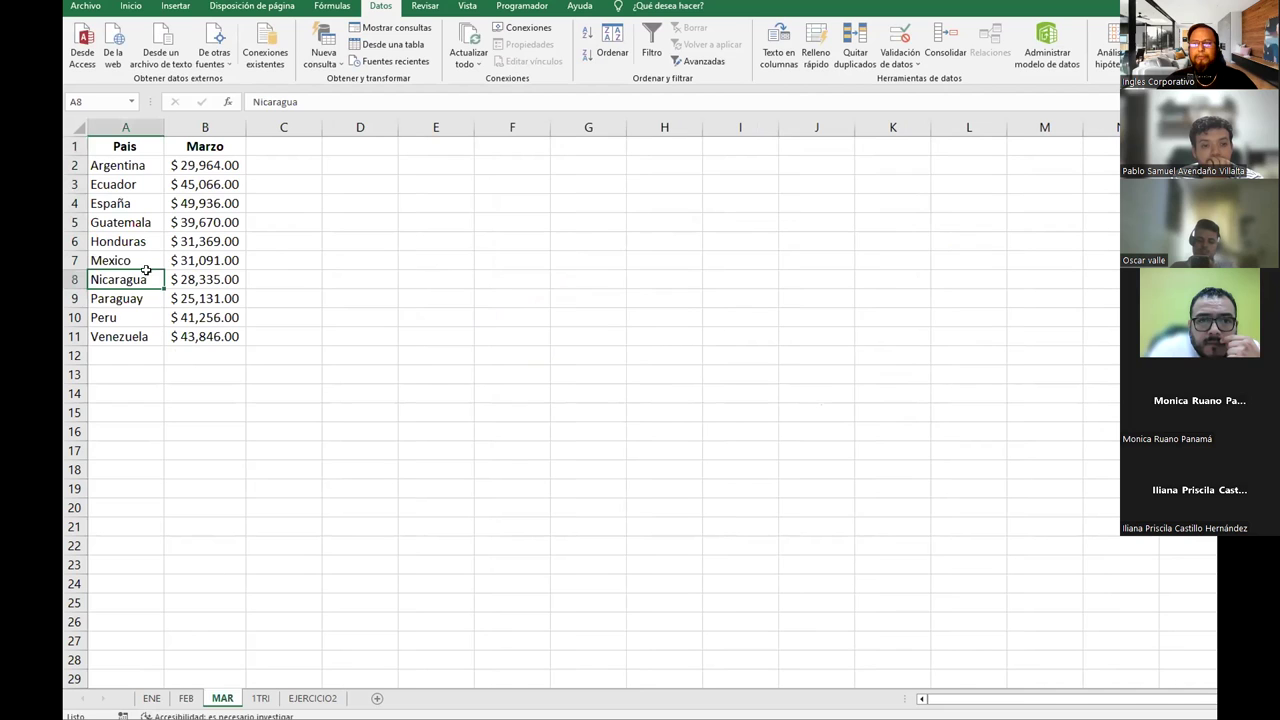
pyautogui.click(120, 146)
pyautogui.click(190, 147)
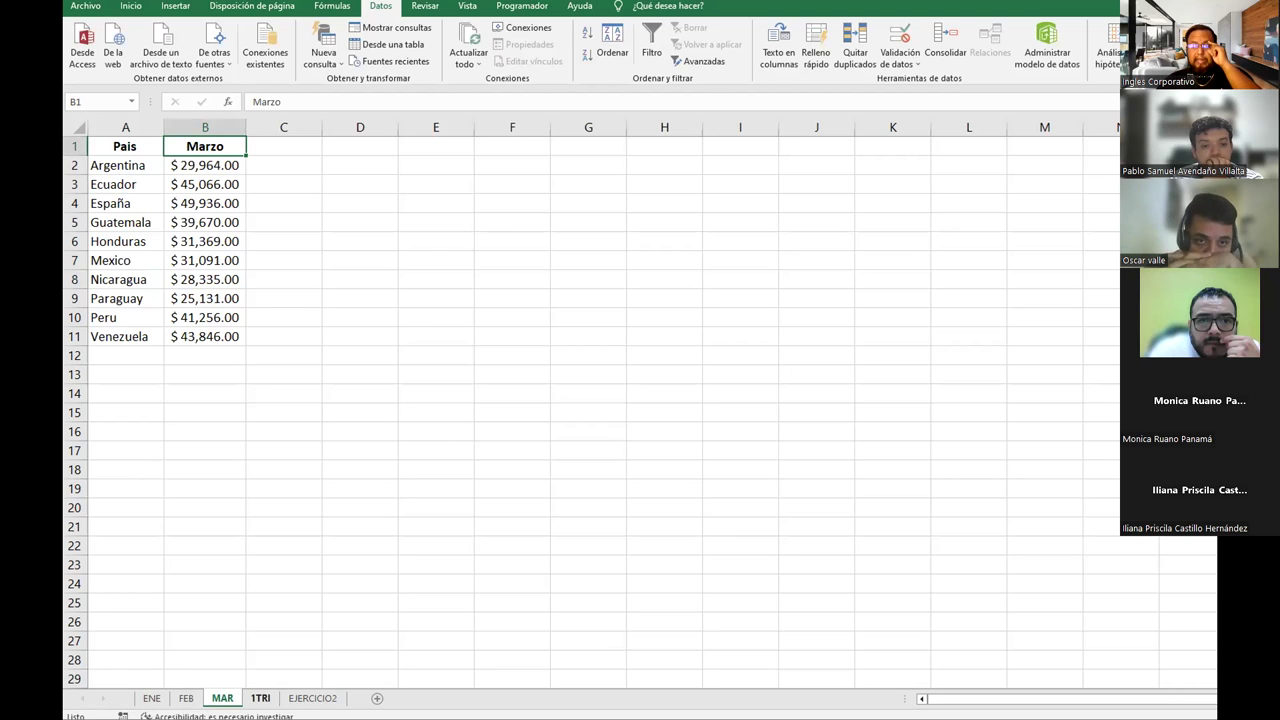
pyautogui.hotkey('ctrl', 'pagedown')
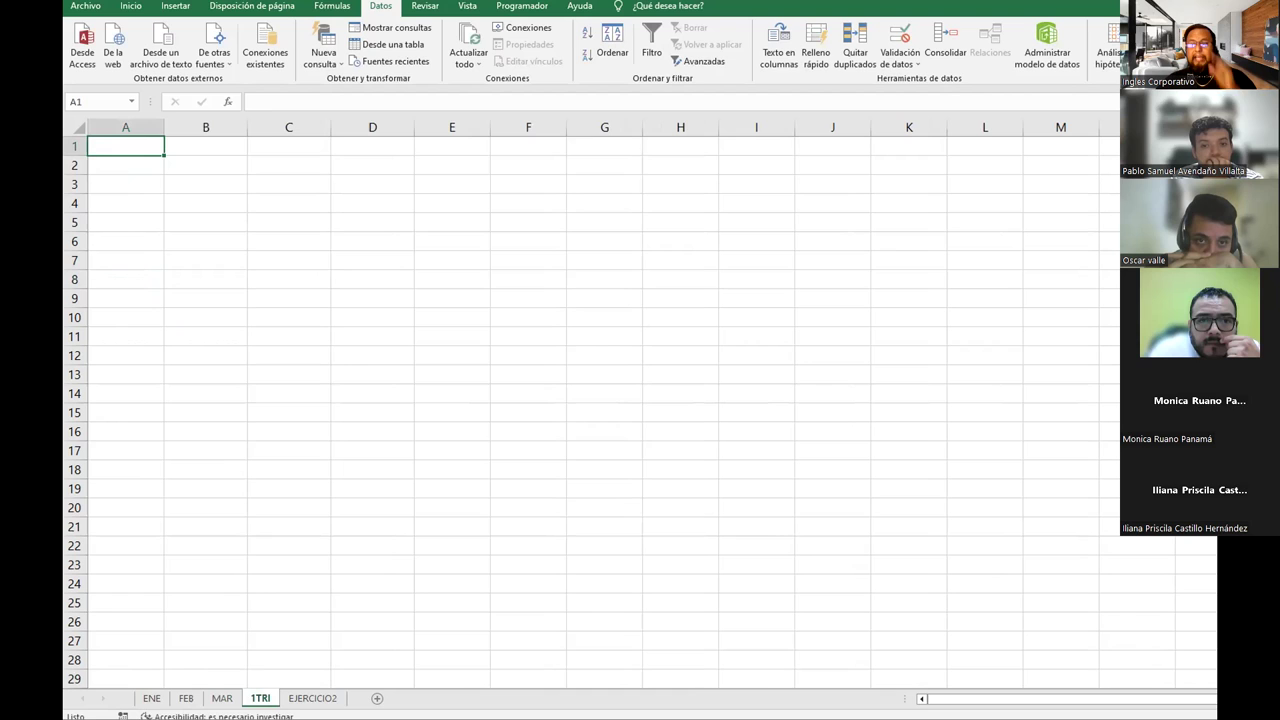
pyautogui.click(945, 52)
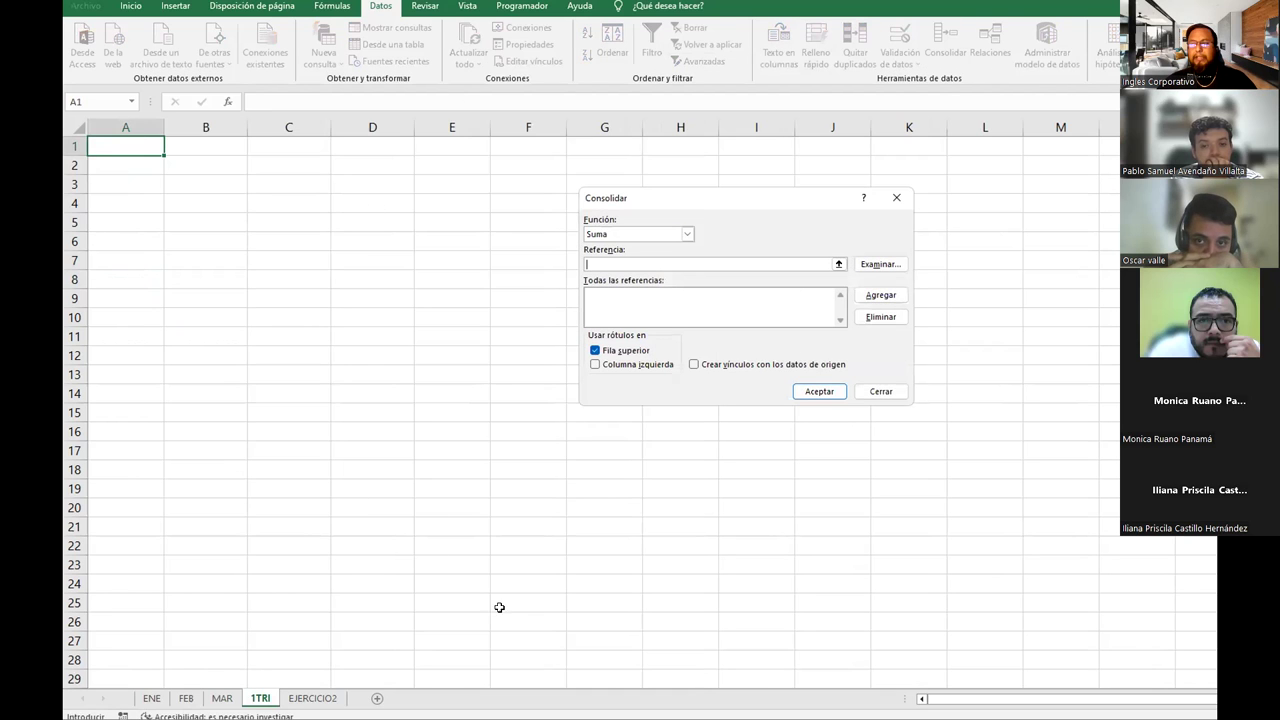
pyautogui.click(879, 394)
# Review the left-column country labels in A2:A11 of the ENE, FEB and MAR sheets and return to 1TRI
pyautogui.click(151, 698)
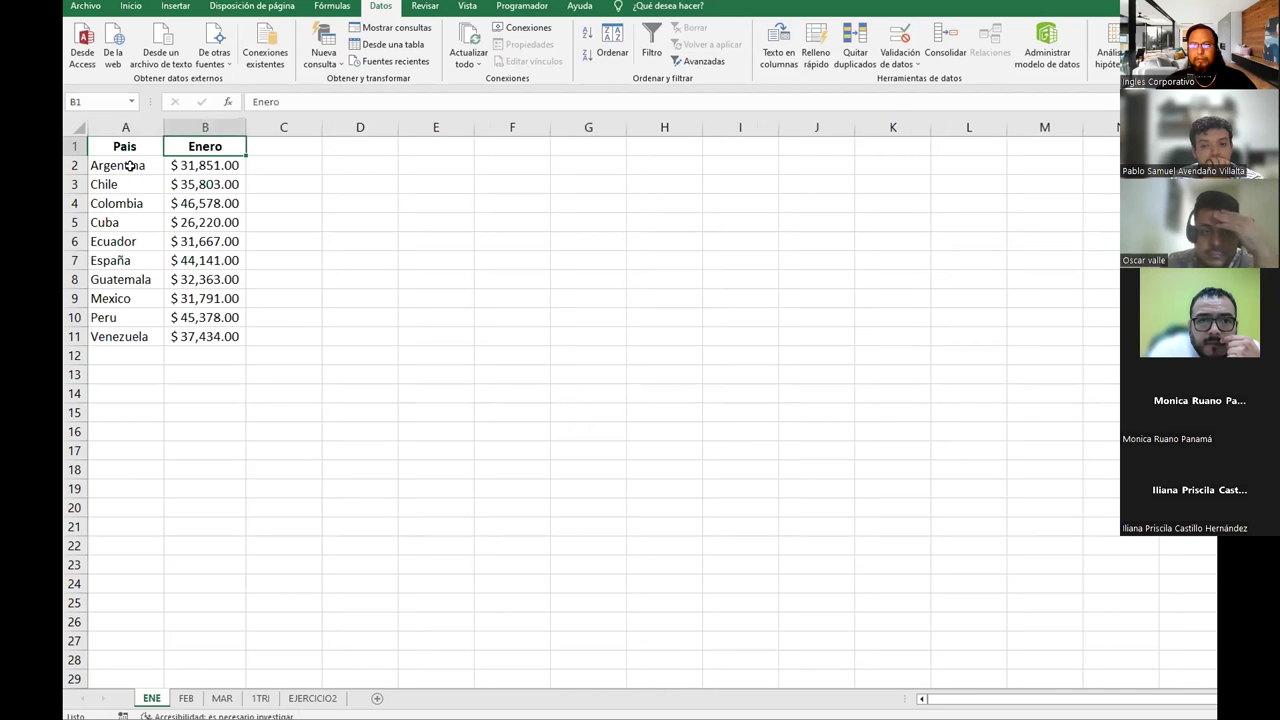
pyautogui.moveTo(108, 165); pyautogui.dragTo(108, 336)
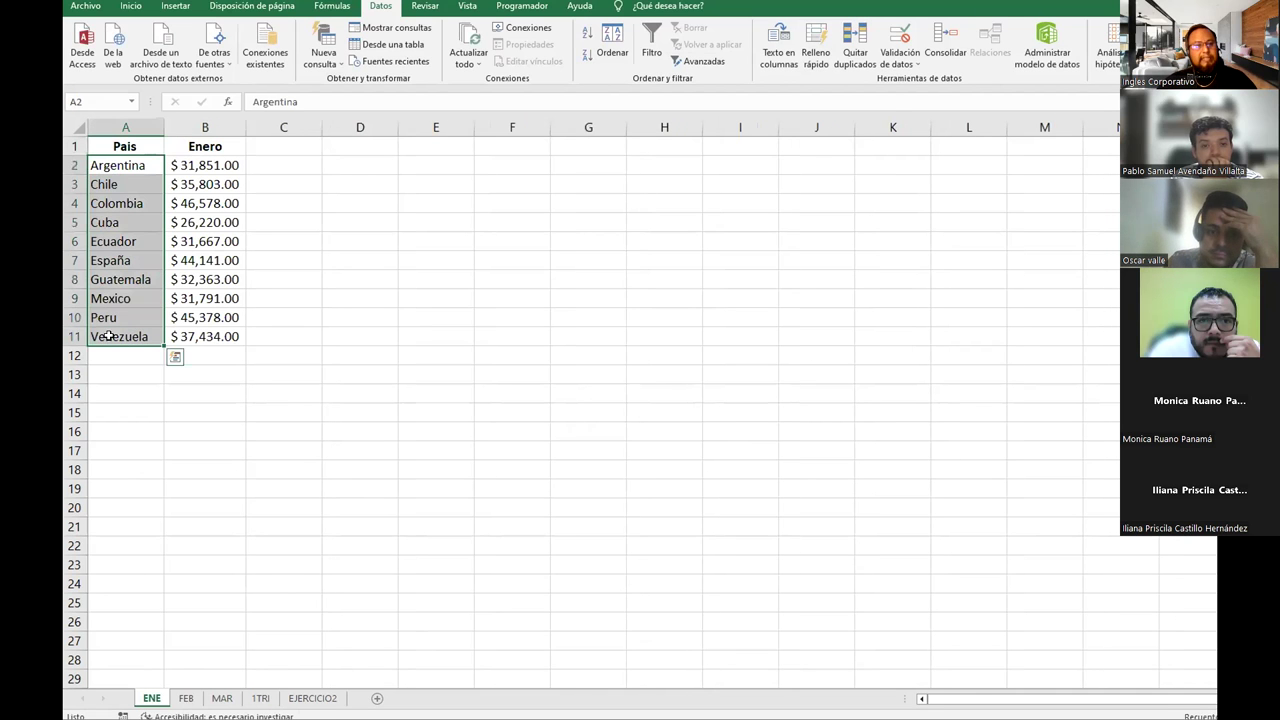
pyautogui.click(186, 698)
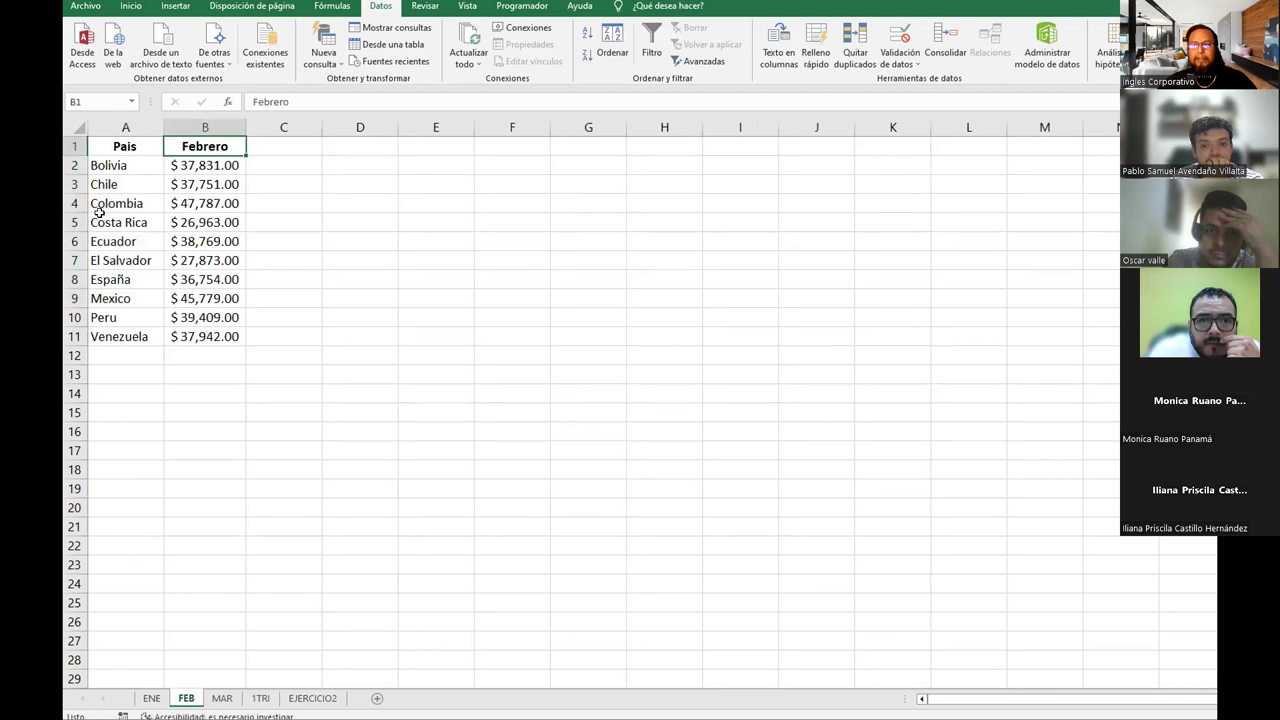
pyautogui.moveTo(104, 165); pyautogui.dragTo(112, 336)
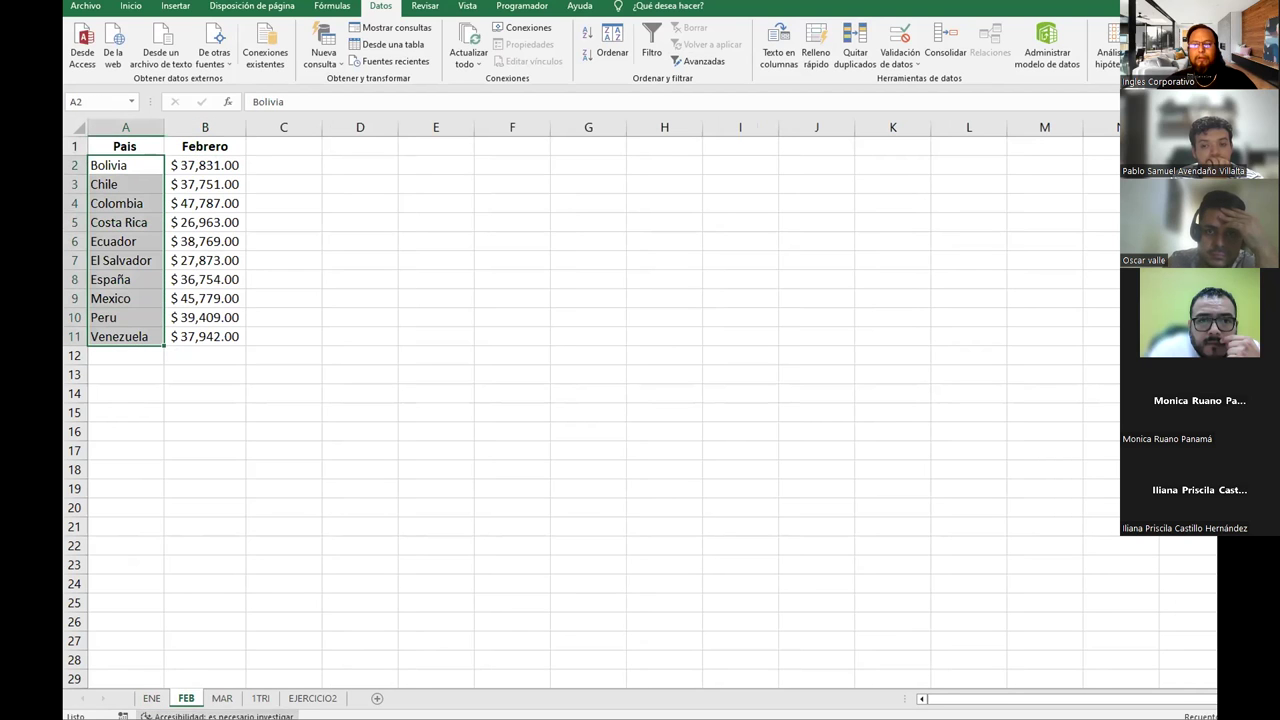
pyautogui.click(222, 698)
pyautogui.moveTo(122, 167); pyautogui.dragTo(120, 340)
pyautogui.click(260, 698)
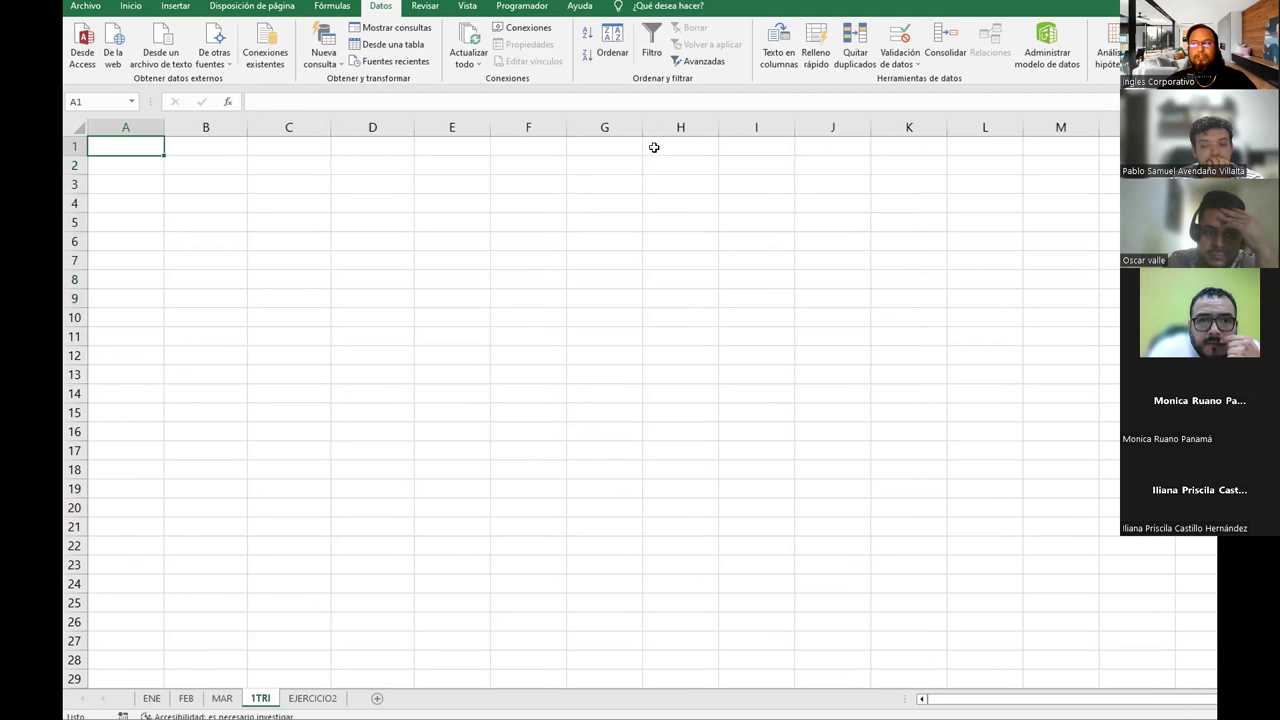
# Open the Consolidate dialog on 1TRI and review its source-link, function, range-selection and file-browsing options without changing them
pyautogui.click(945, 45)
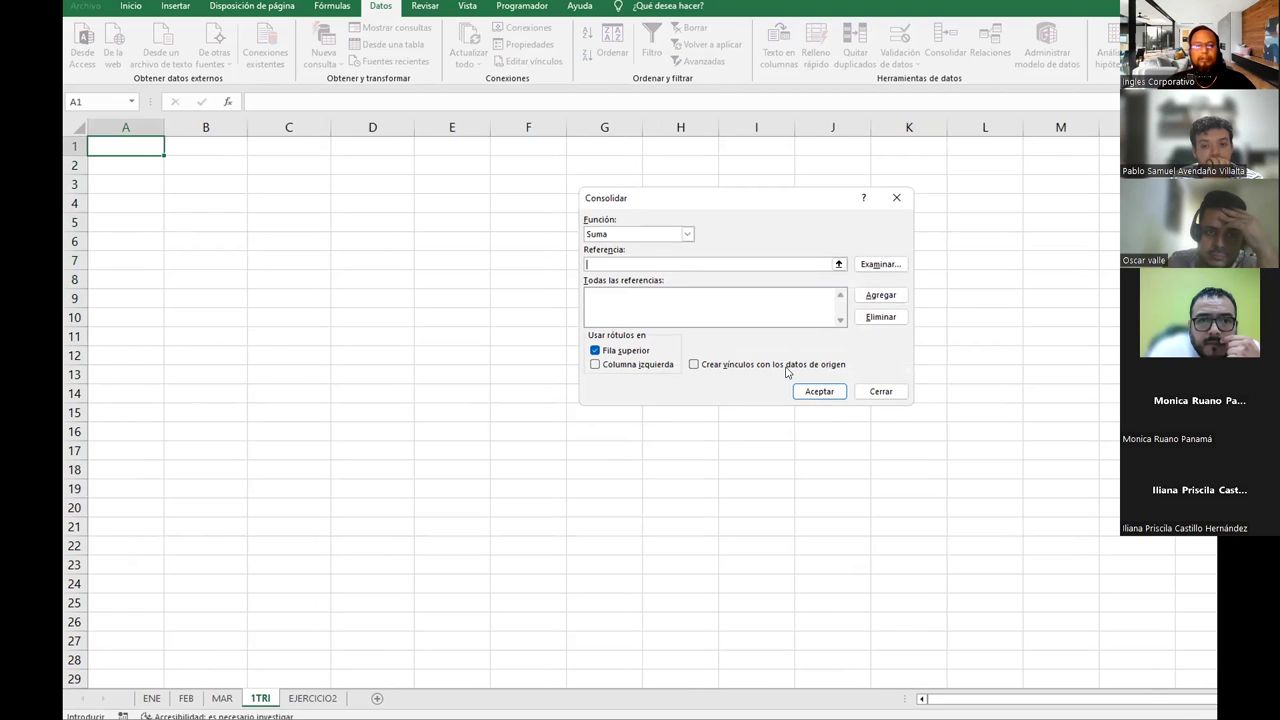
pyautogui.click(692, 366)
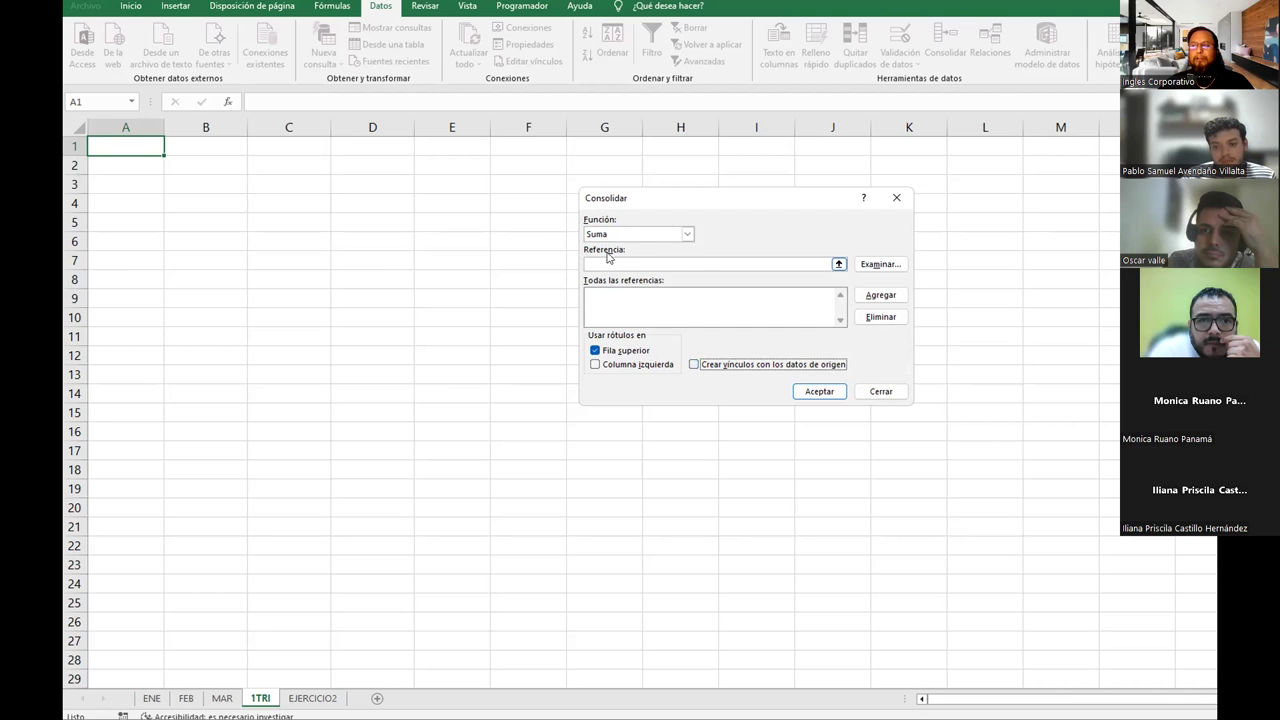
pyautogui.click(686, 235)
pyautogui.click(686, 240)
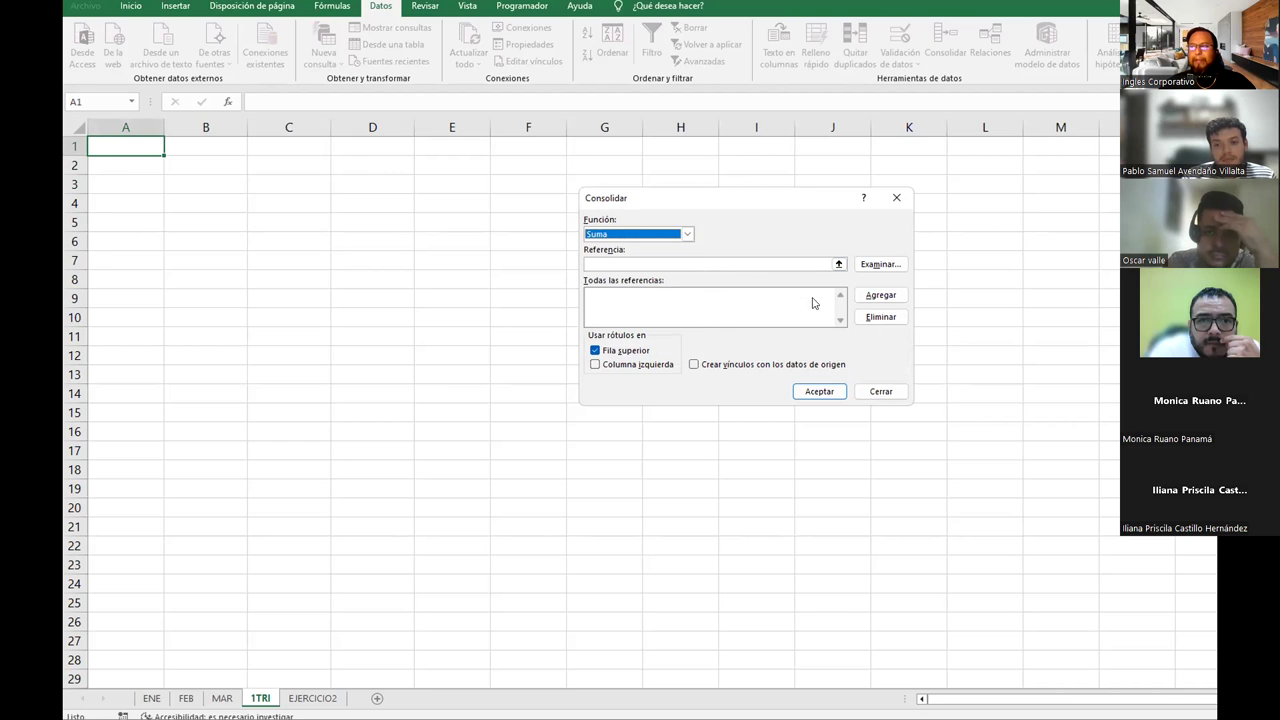
pyautogui.click(790, 264)
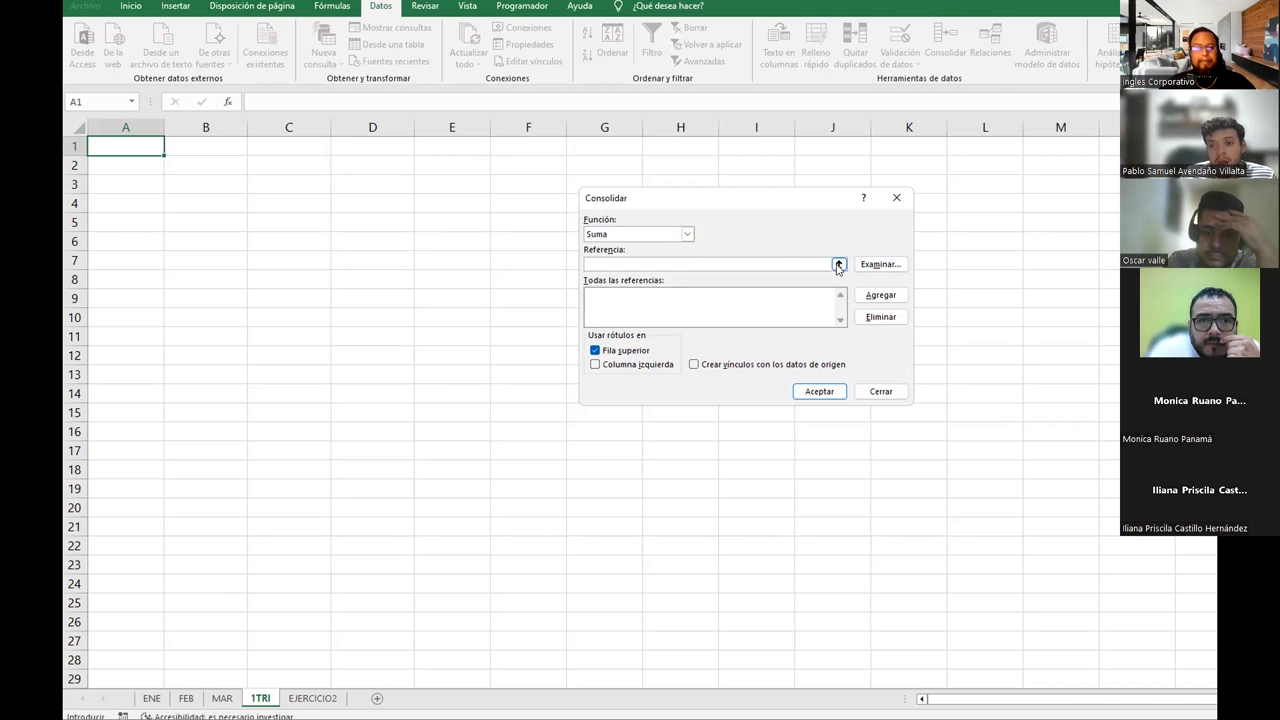
pyautogui.click(838, 264)
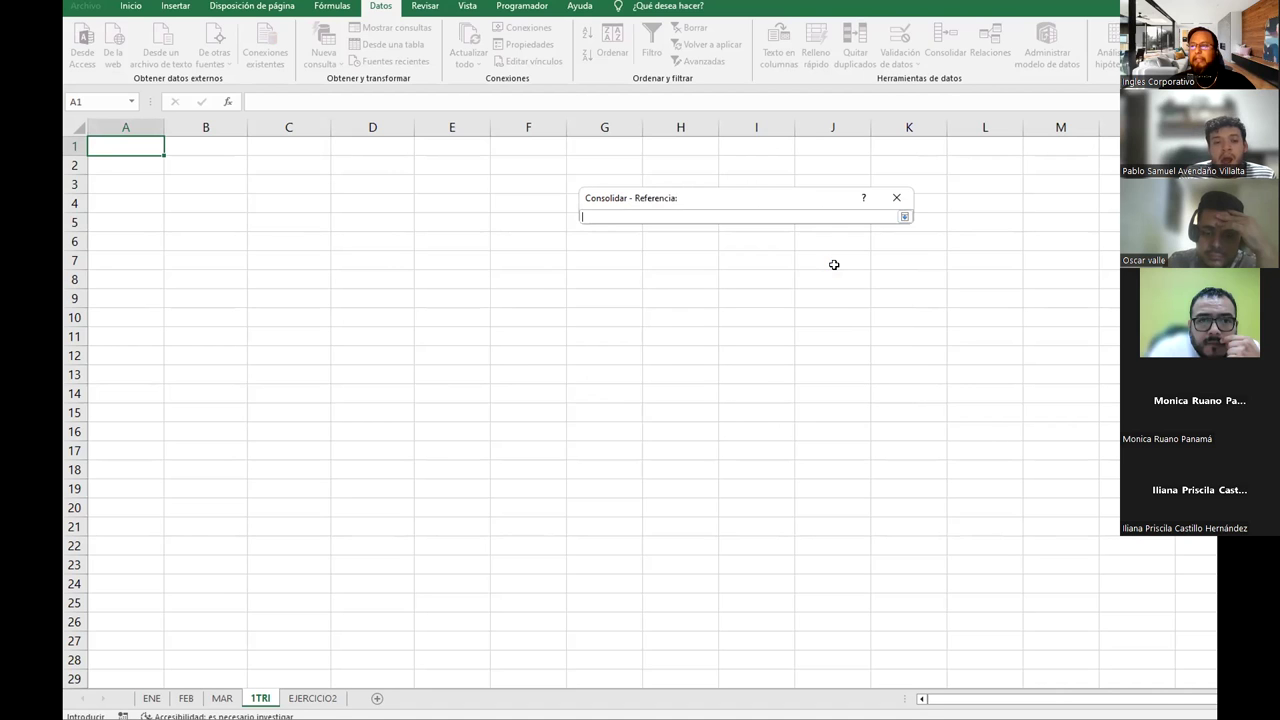
pyautogui.click(904, 216)
pyautogui.click(881, 265)
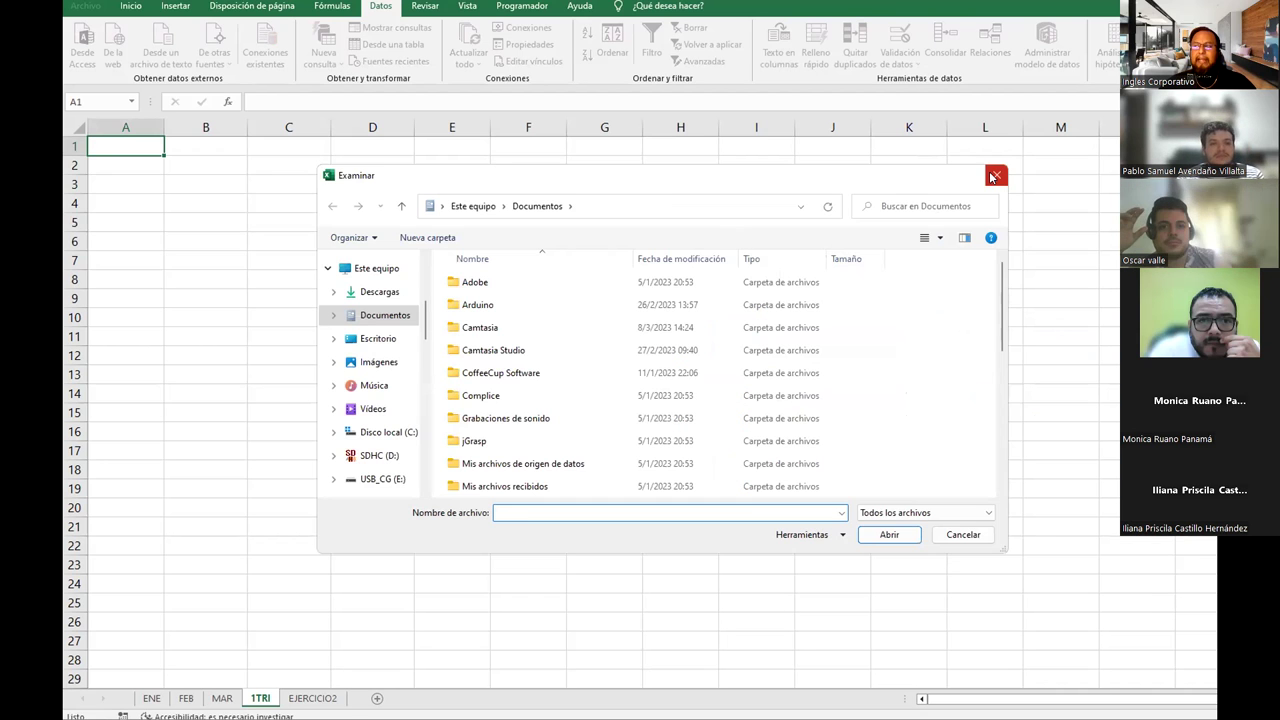
pyautogui.click(995, 176)
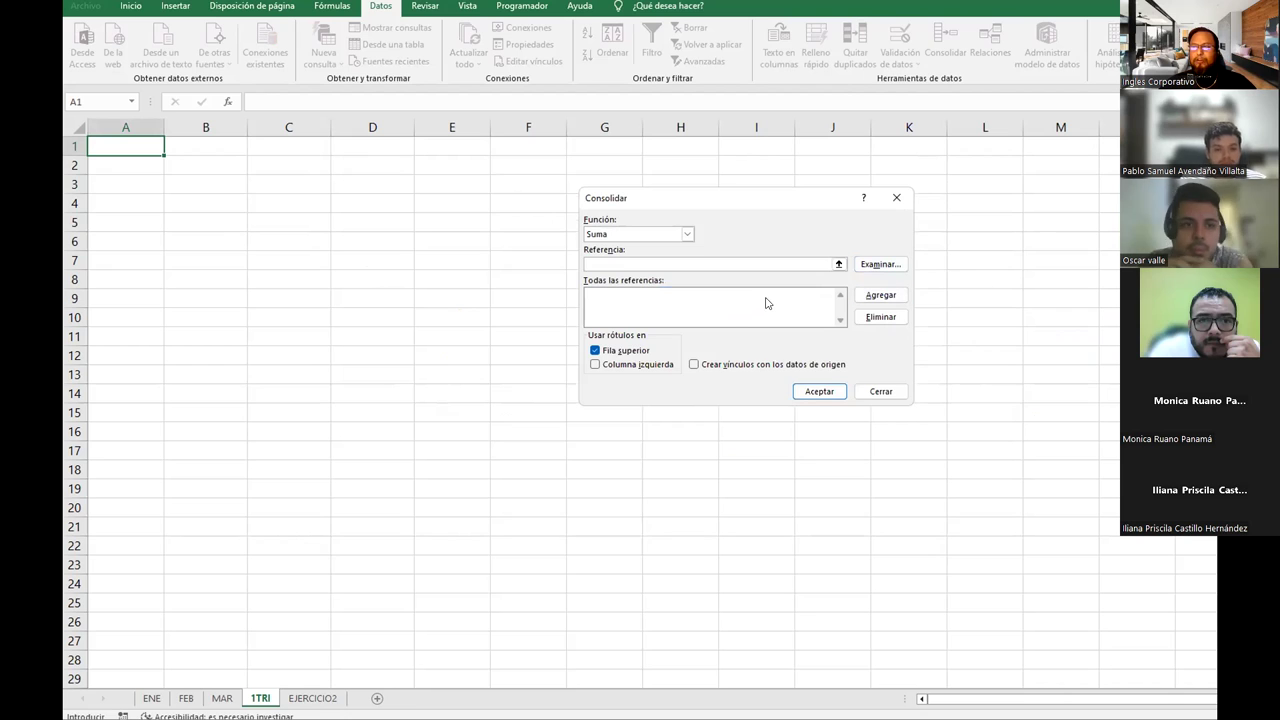
# Add the range $A$1:$B$11 from the ENE sheet to the consolidation's reference list
pyautogui.click(838, 265)
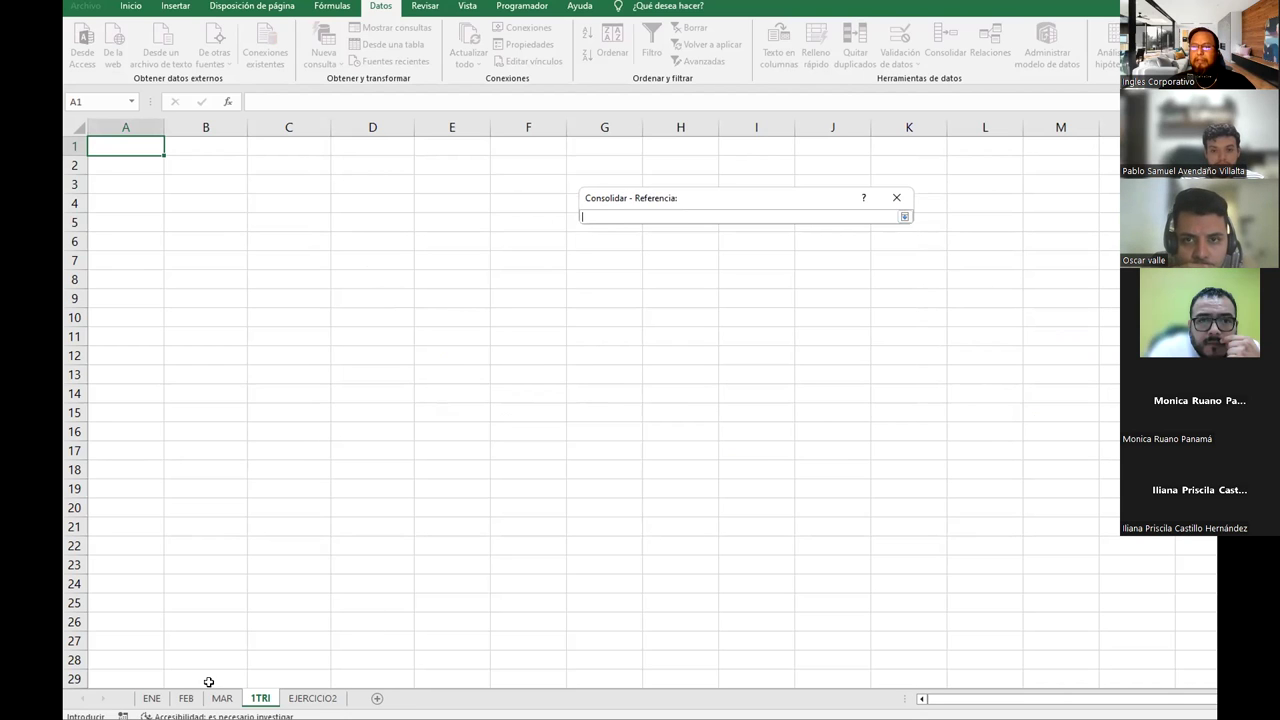
pyautogui.click(151, 698)
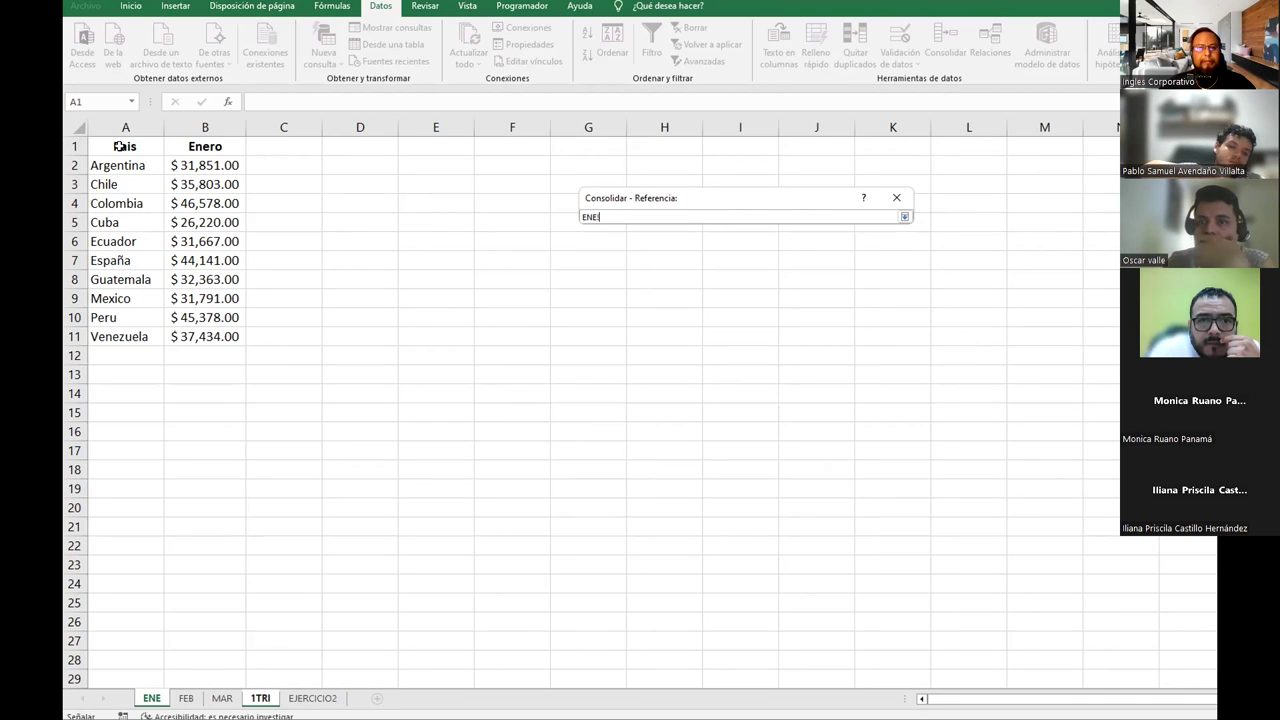
pyautogui.moveTo(120, 147); pyautogui.dragTo(205, 264)
pyautogui.moveTo(208, 325); pyautogui.dragTo(205, 338)
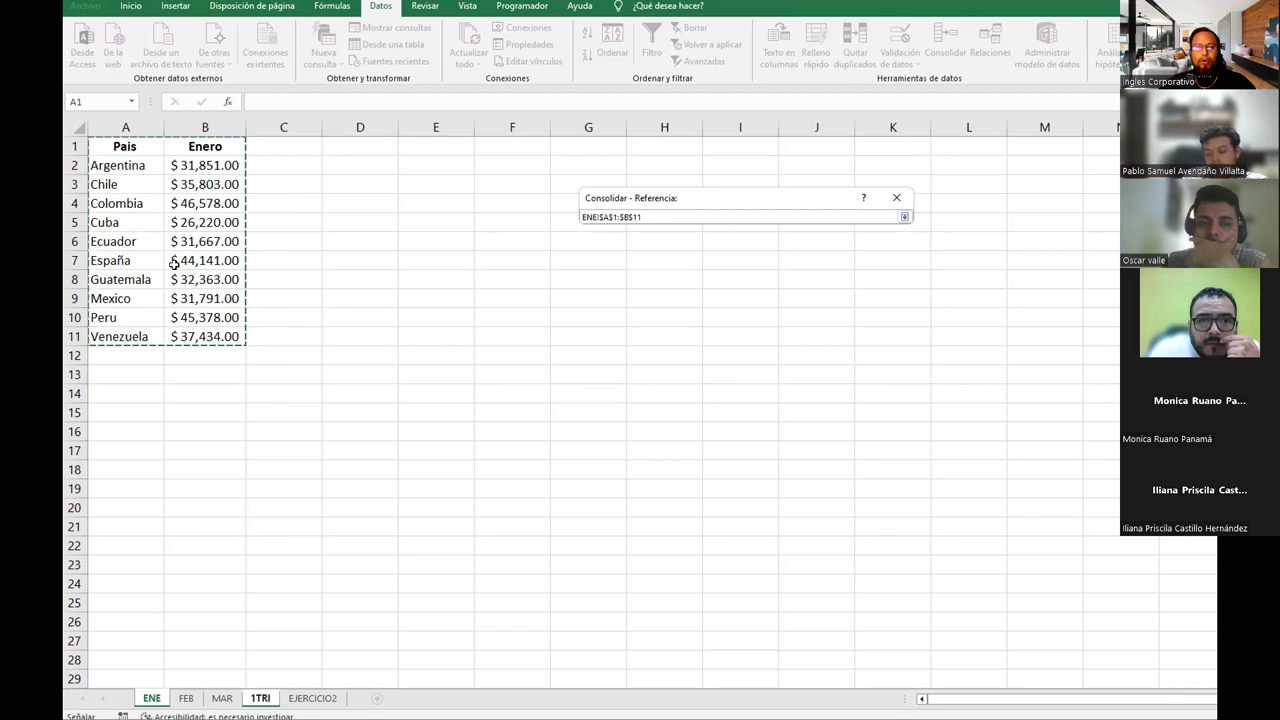
pyautogui.click(904, 218)
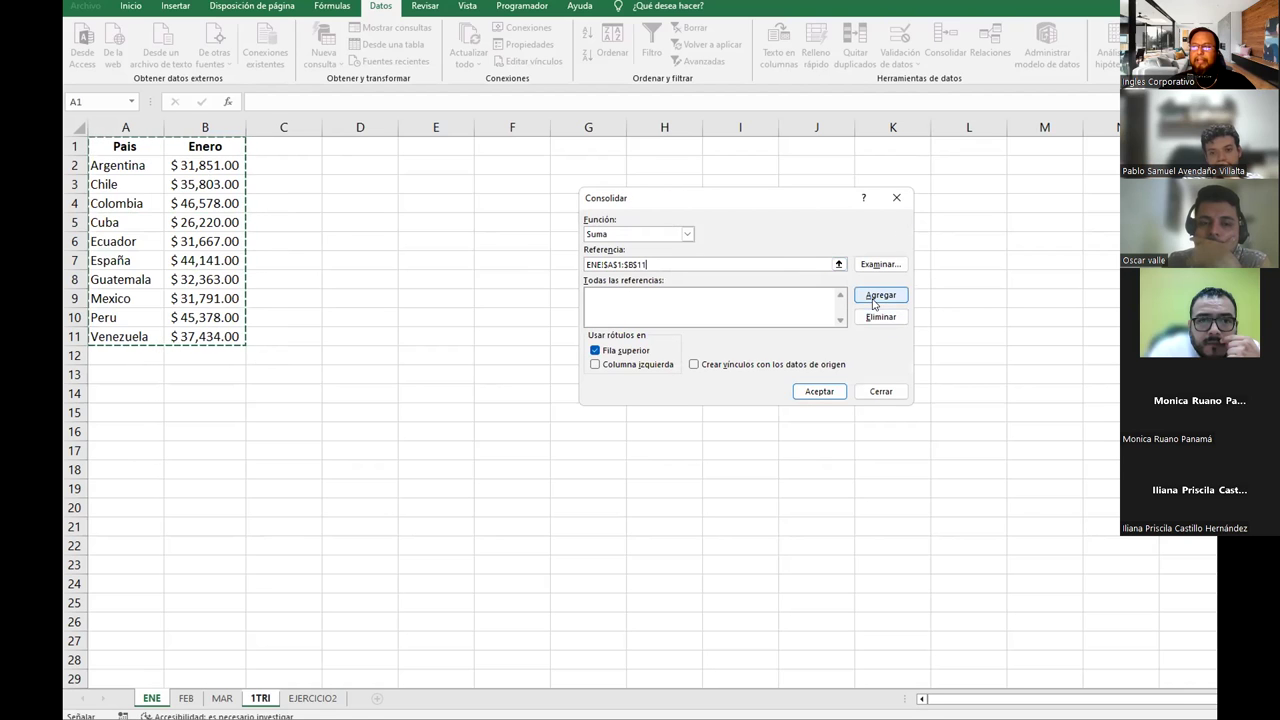
pyautogui.click(876, 298)
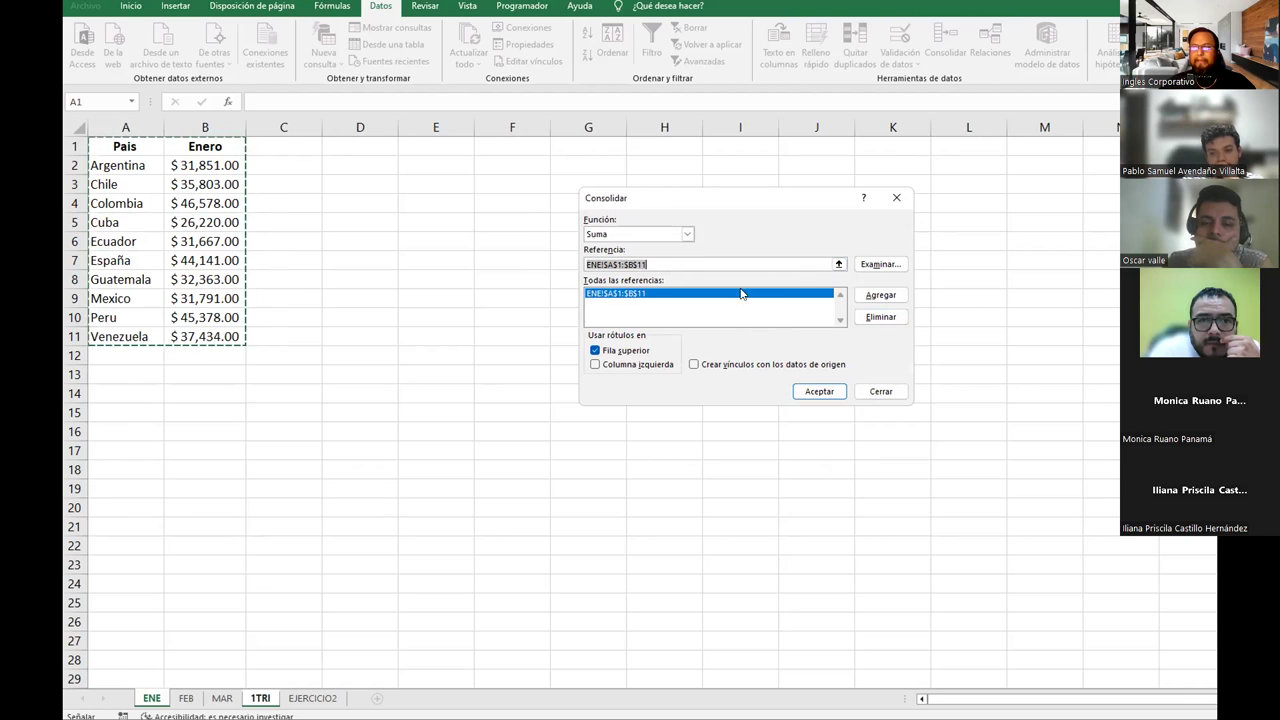
# Add the range $A$1:$B$11 from the FEB sheet to the consolidation's reference list
pyautogui.click(838, 264)
pyautogui.click(186, 698)
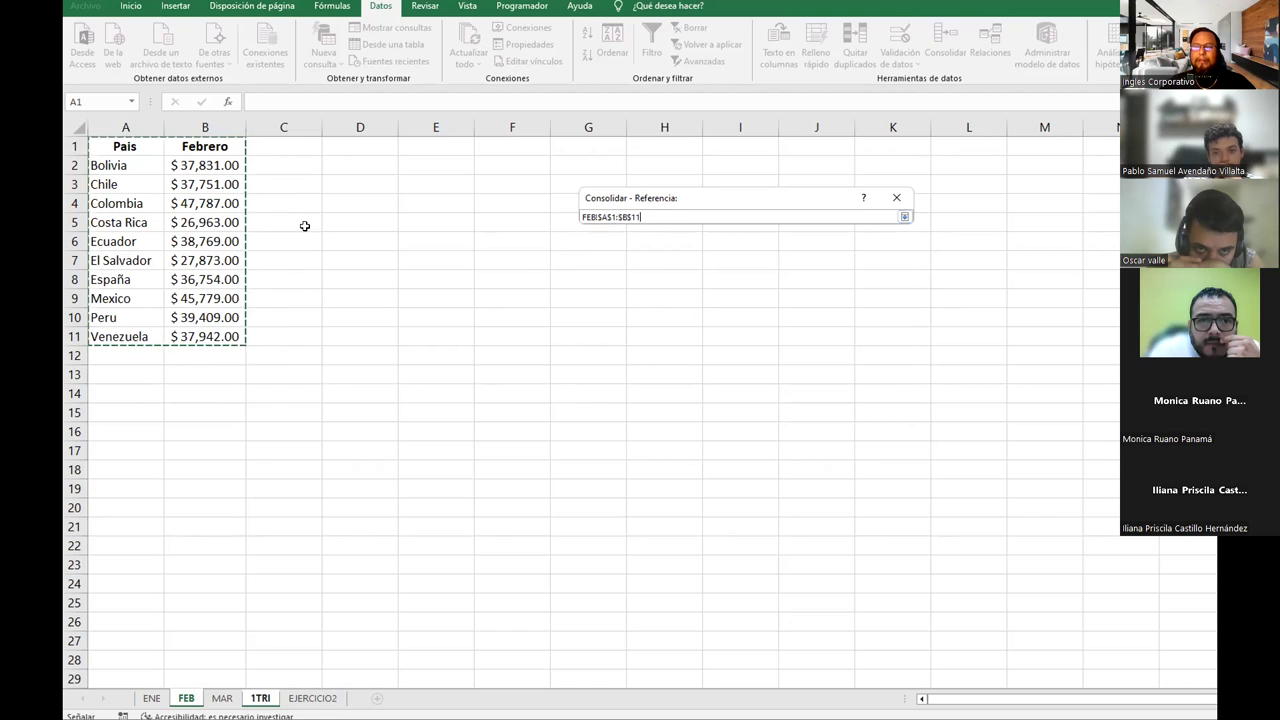
pyautogui.click(903, 218)
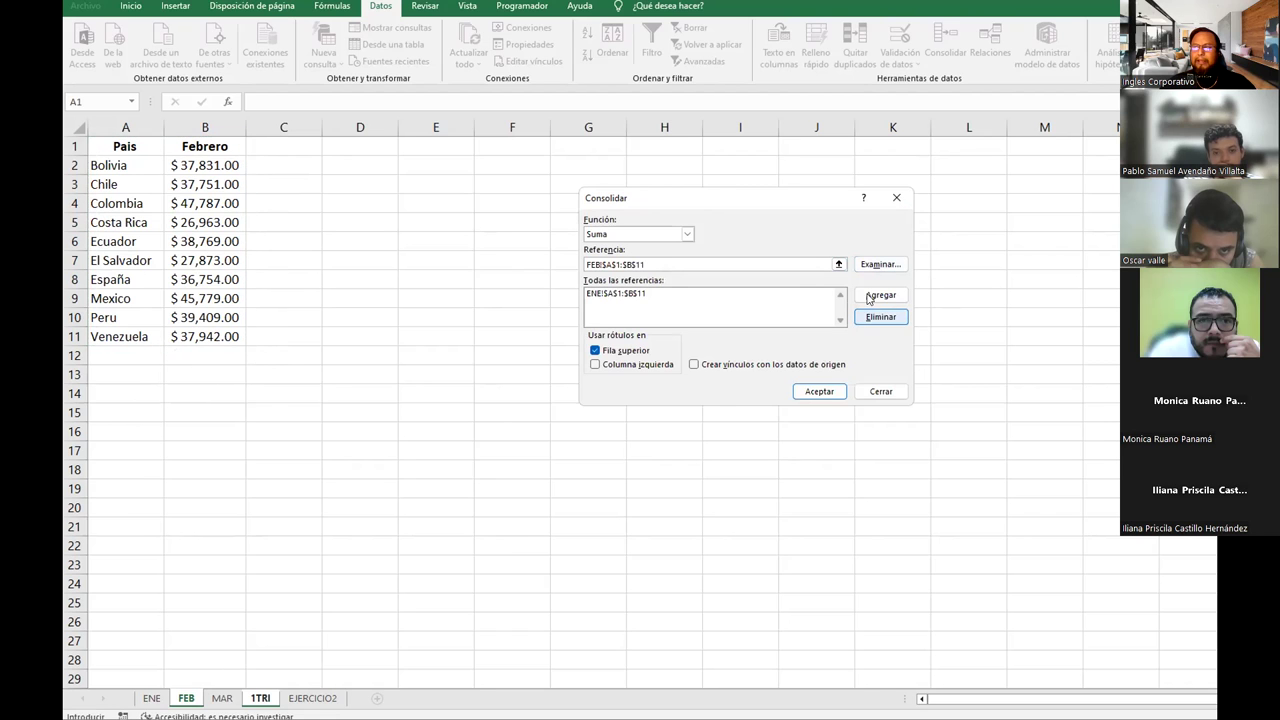
pyautogui.click(868, 297)
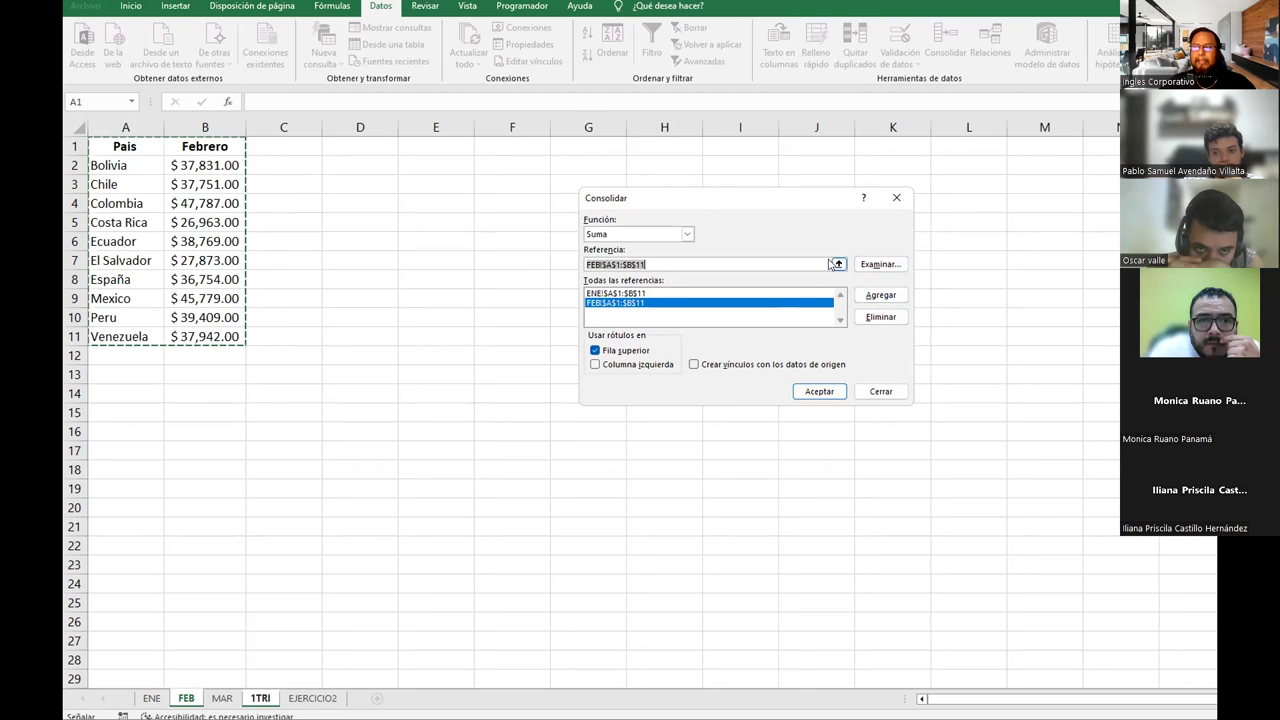
# Add the range $A$1:$B$11 from the MAR sheet to the consolidation's reference list
pyautogui.click(838, 265)
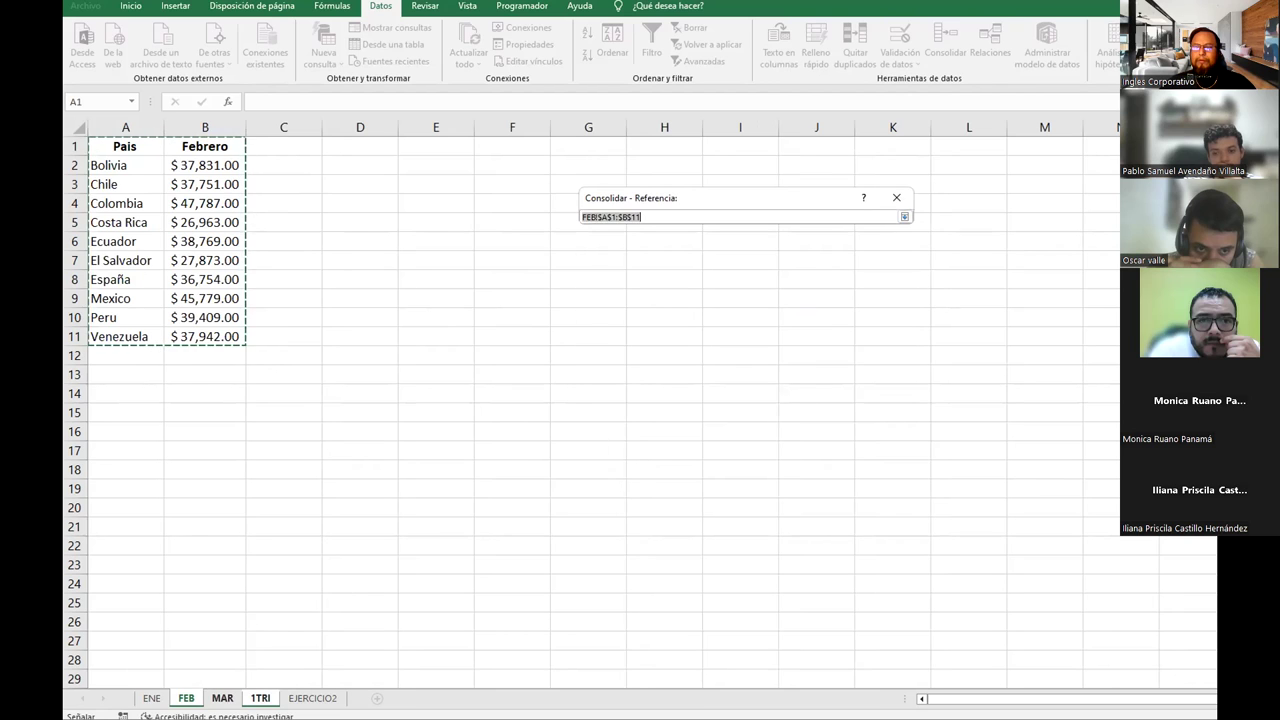
pyautogui.click(222, 698)
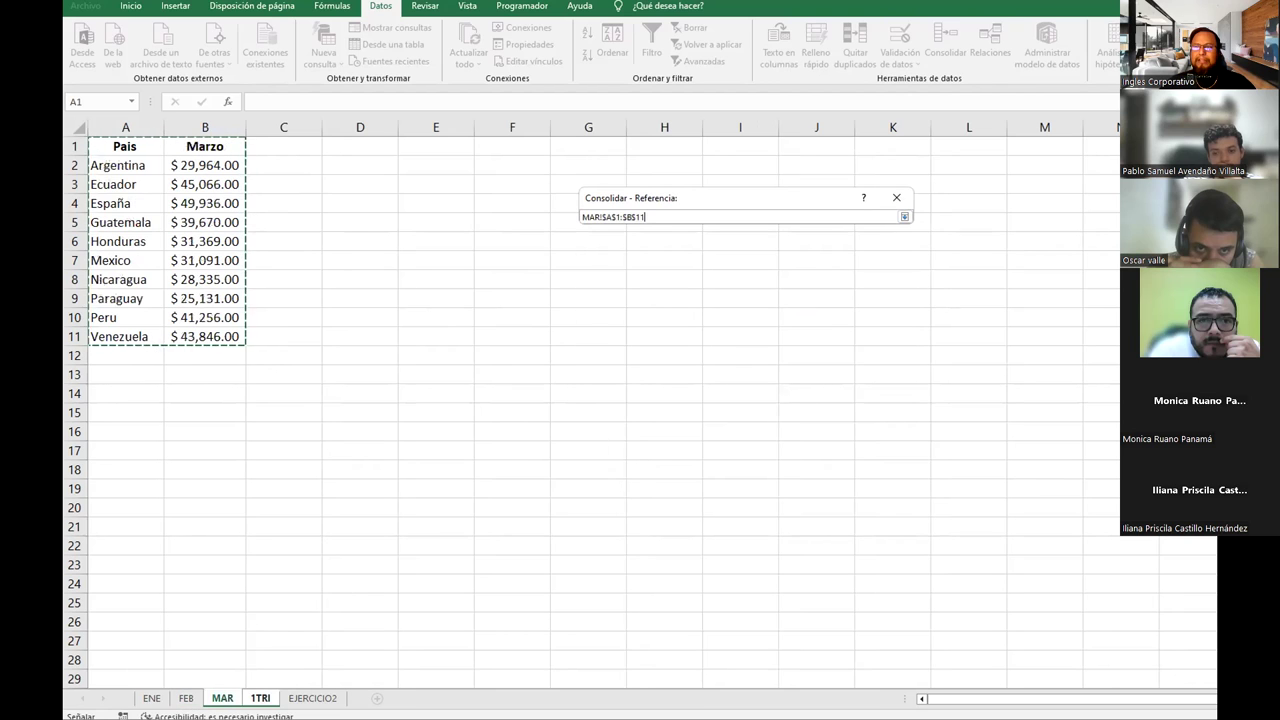
pyautogui.click(904, 216)
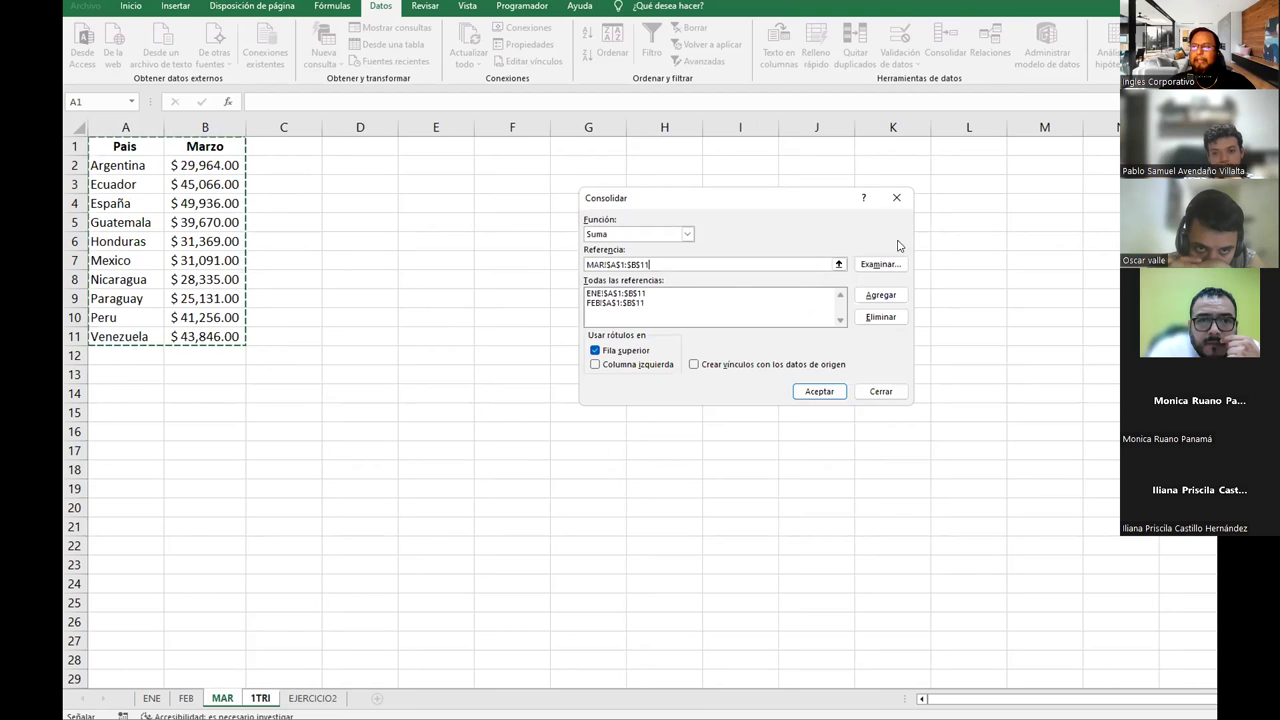
pyautogui.click(878, 295)
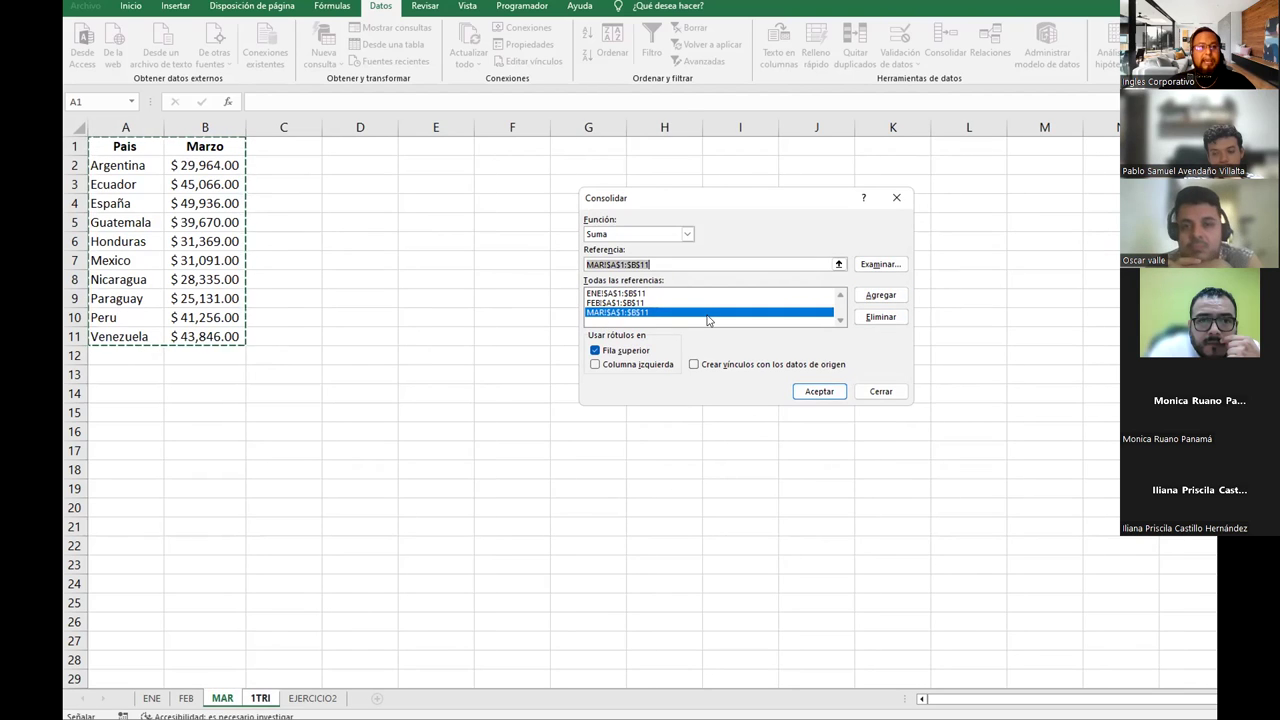
# Enable left-column labels alongside the top row and links to the source data, and run the consolidation on 1TRI
pyautogui.click(595, 364)
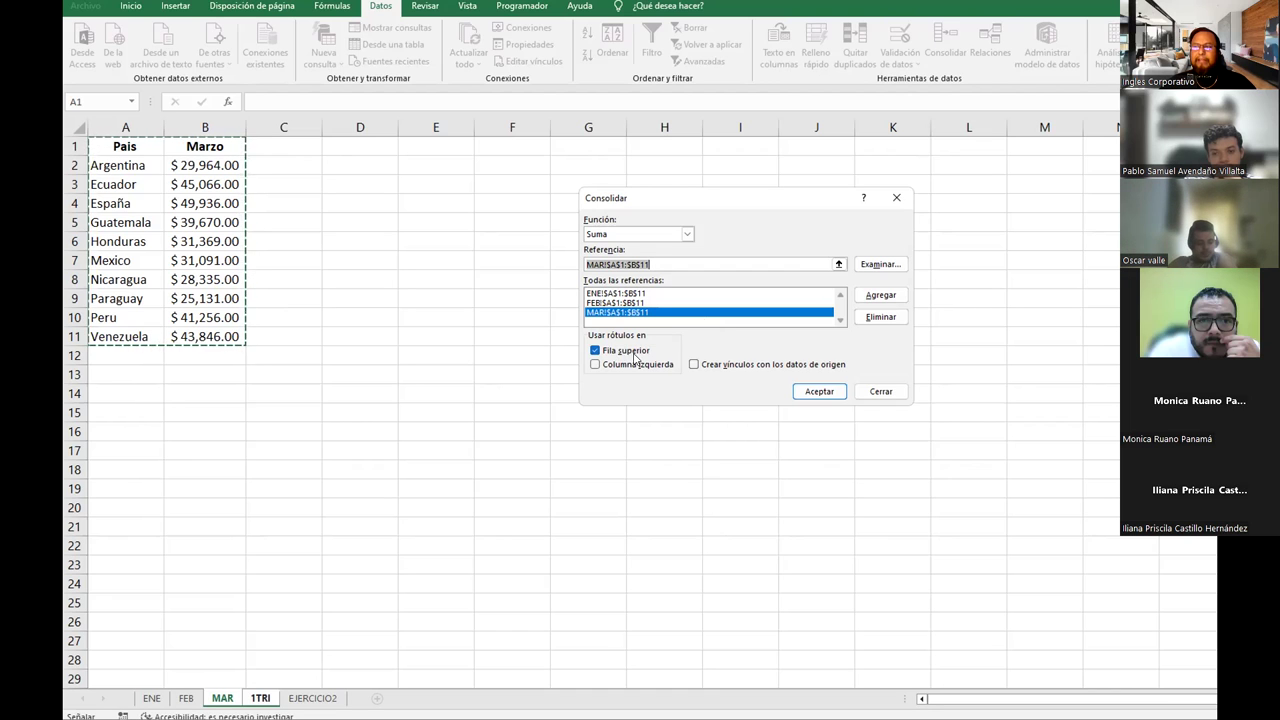
pyautogui.click(595, 364)
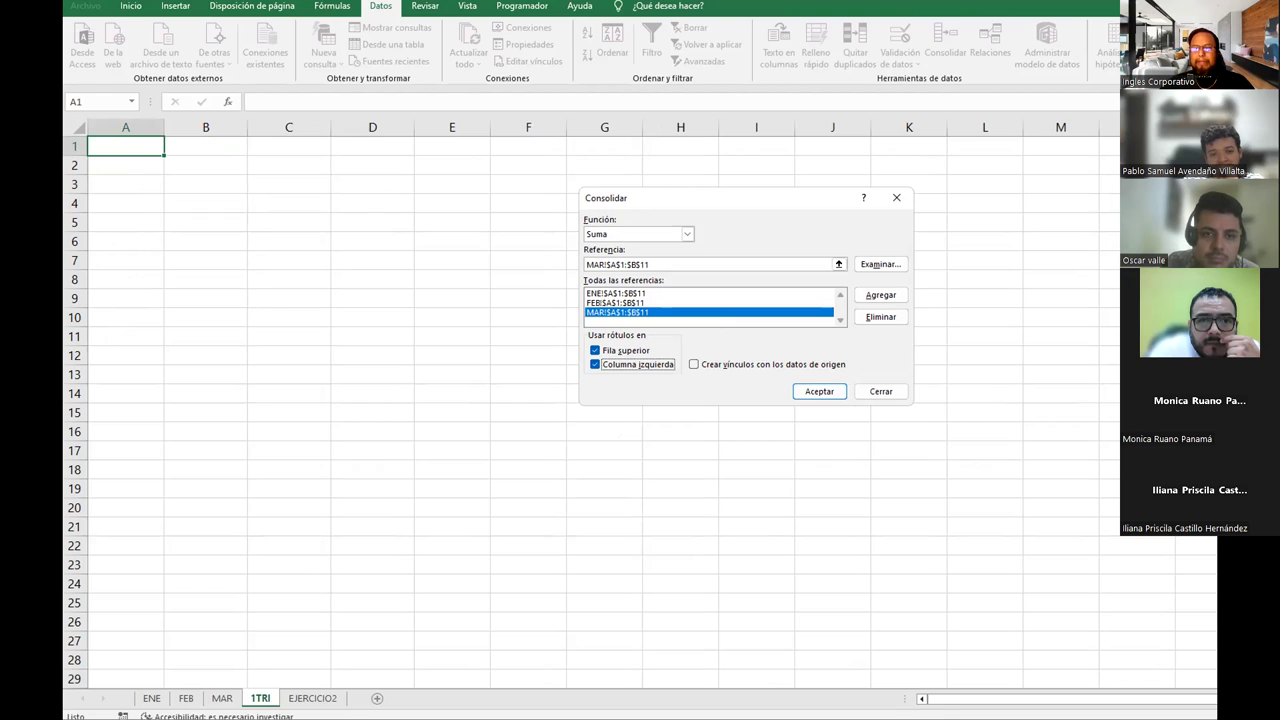
pyautogui.click(695, 365)
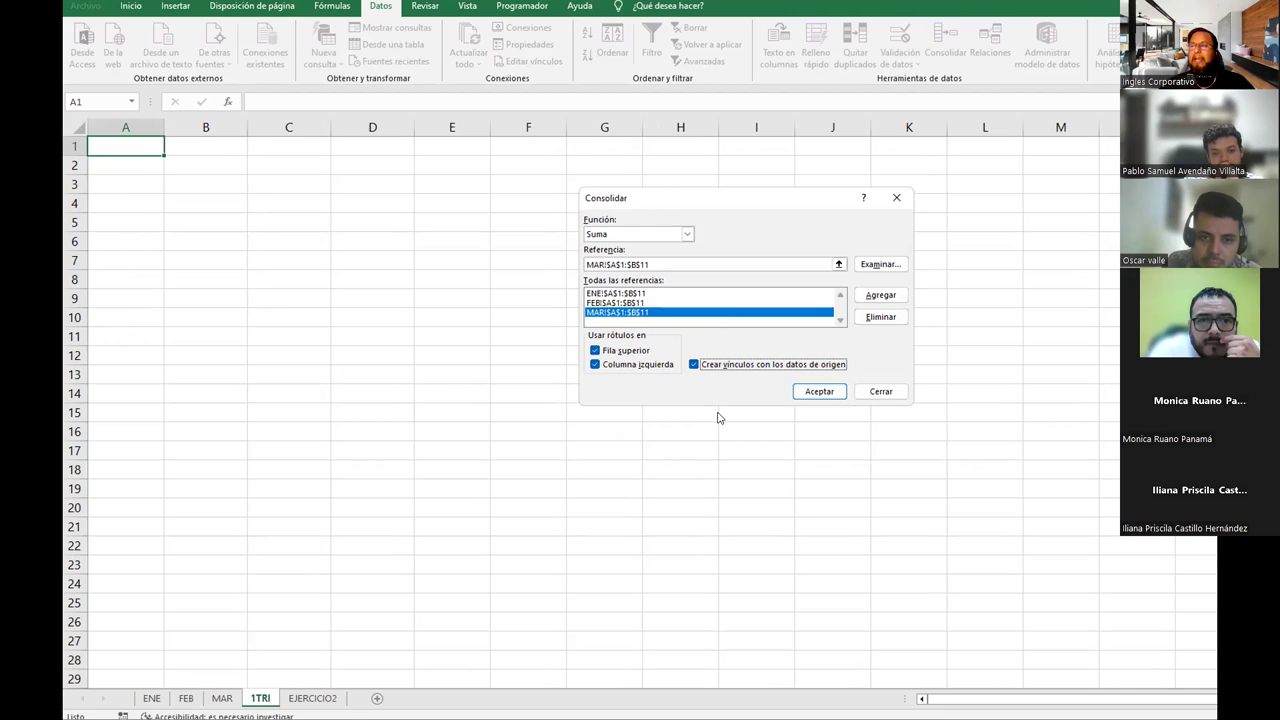
pyautogui.click(795, 394)
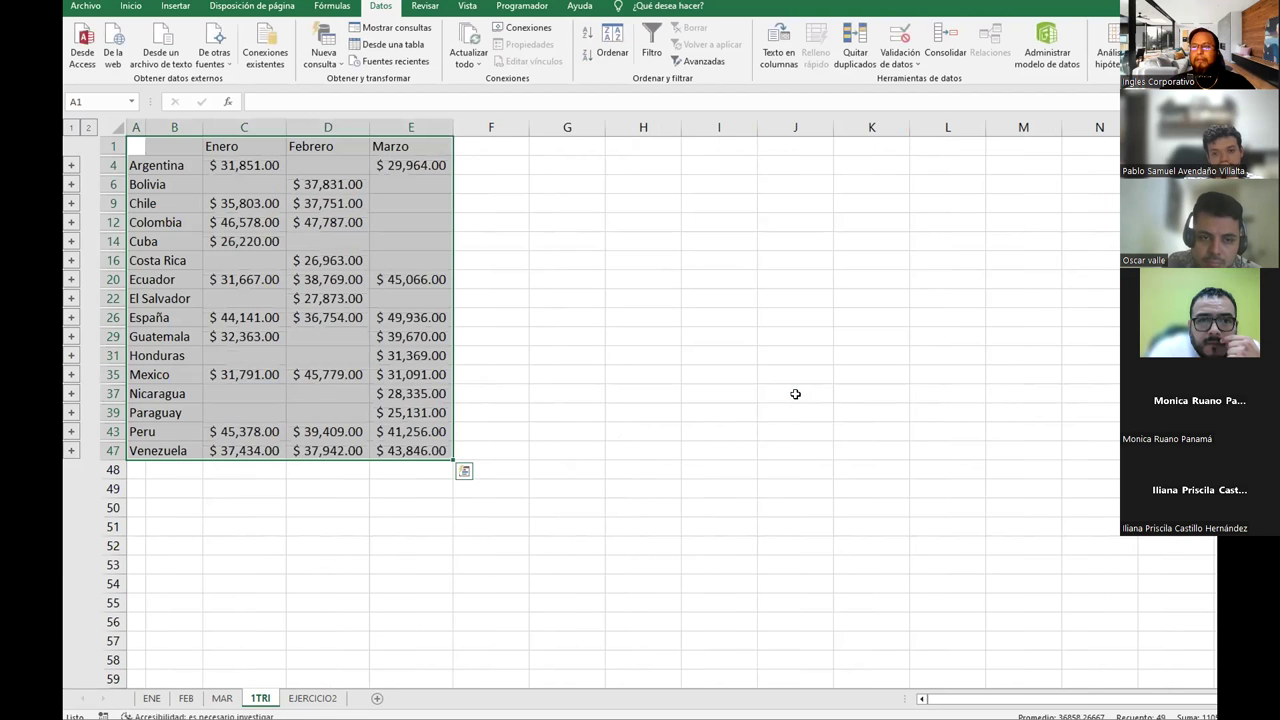
# Inspect Argentina's Enero, Febrero and Marzo cells in the consolidated table on 1TRI
pyautogui.click(316, 392)
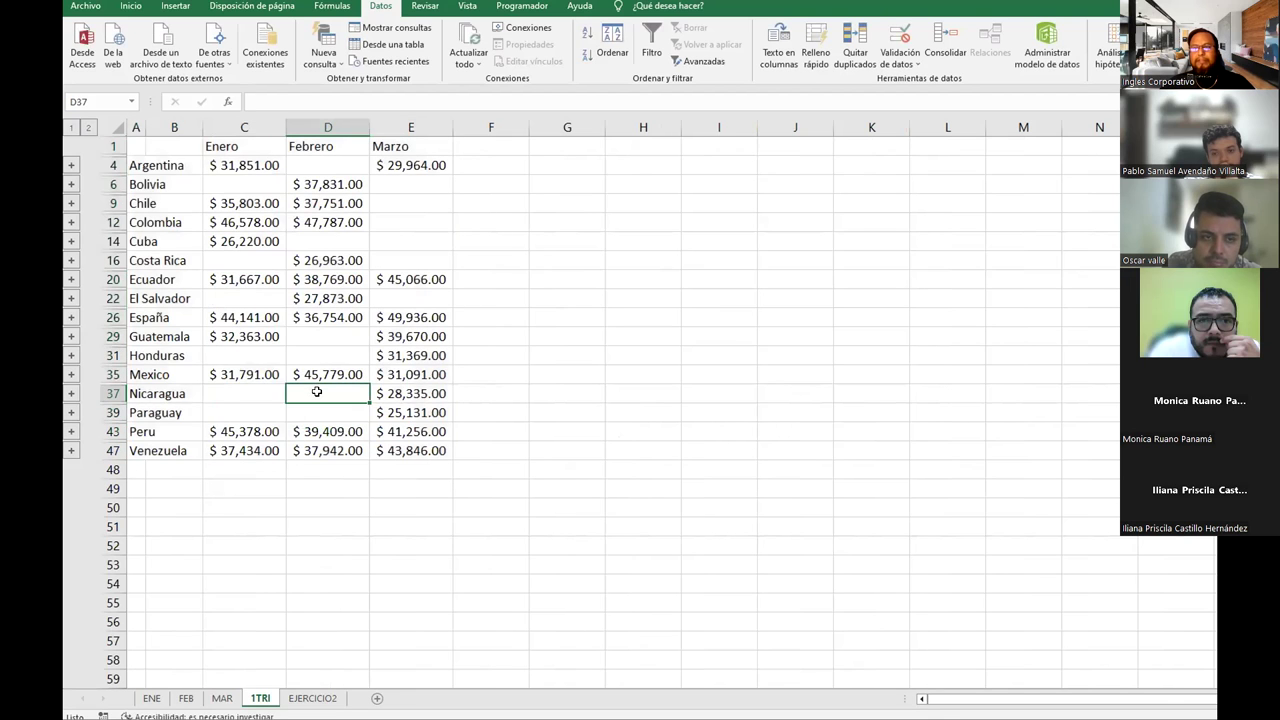
pyautogui.click(225, 165)
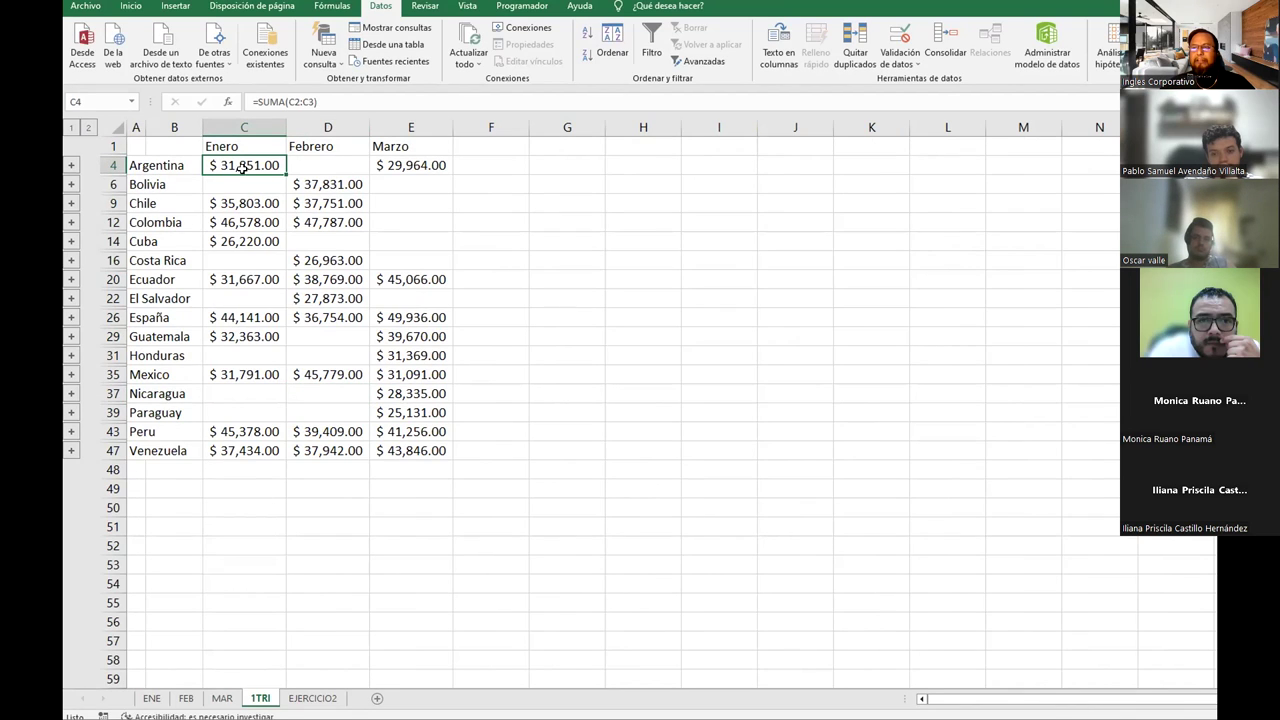
pyautogui.click(391, 163)
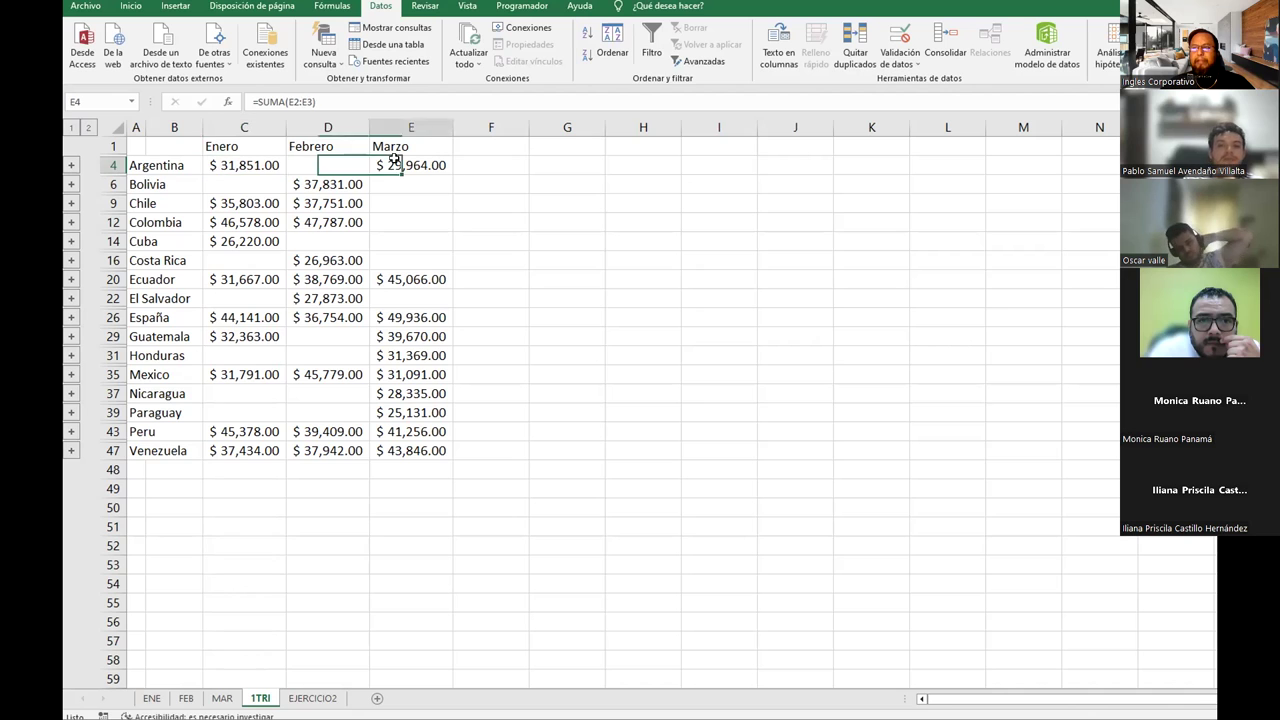
pyautogui.click(317, 164)
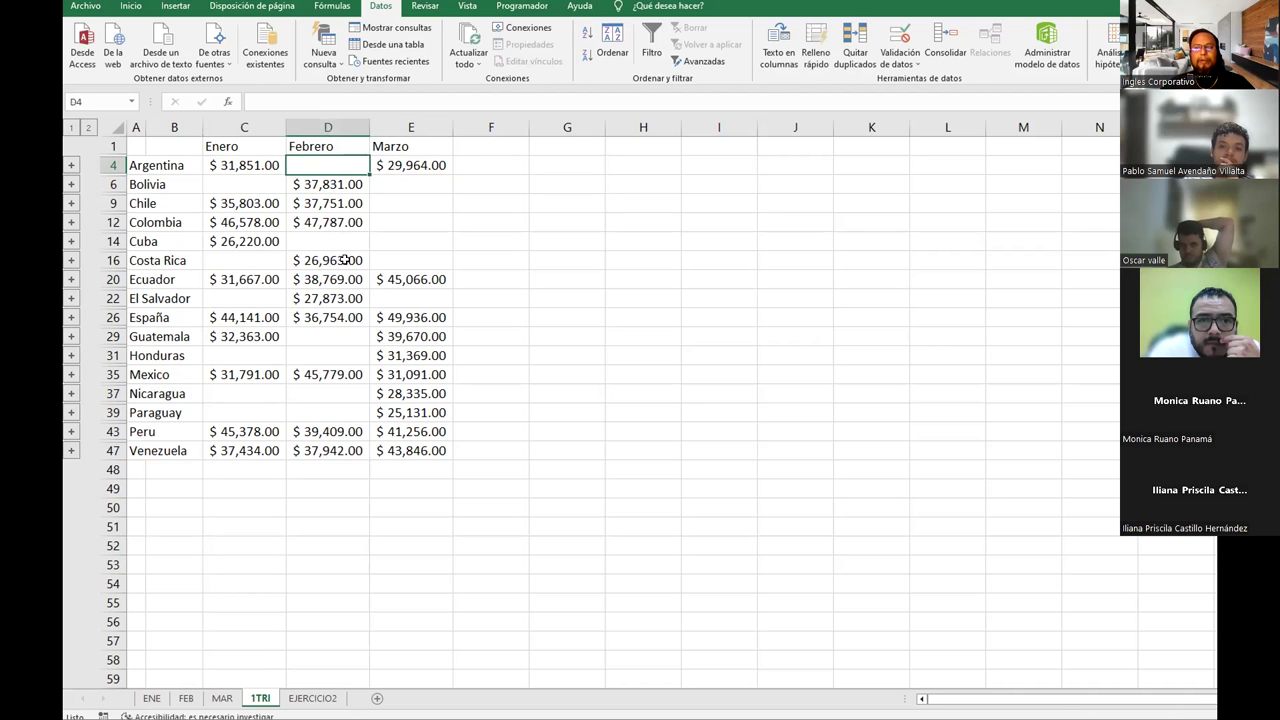
# Expand Argentina's detail rows and fit column B's width to the source file names
pyautogui.click(70, 165)
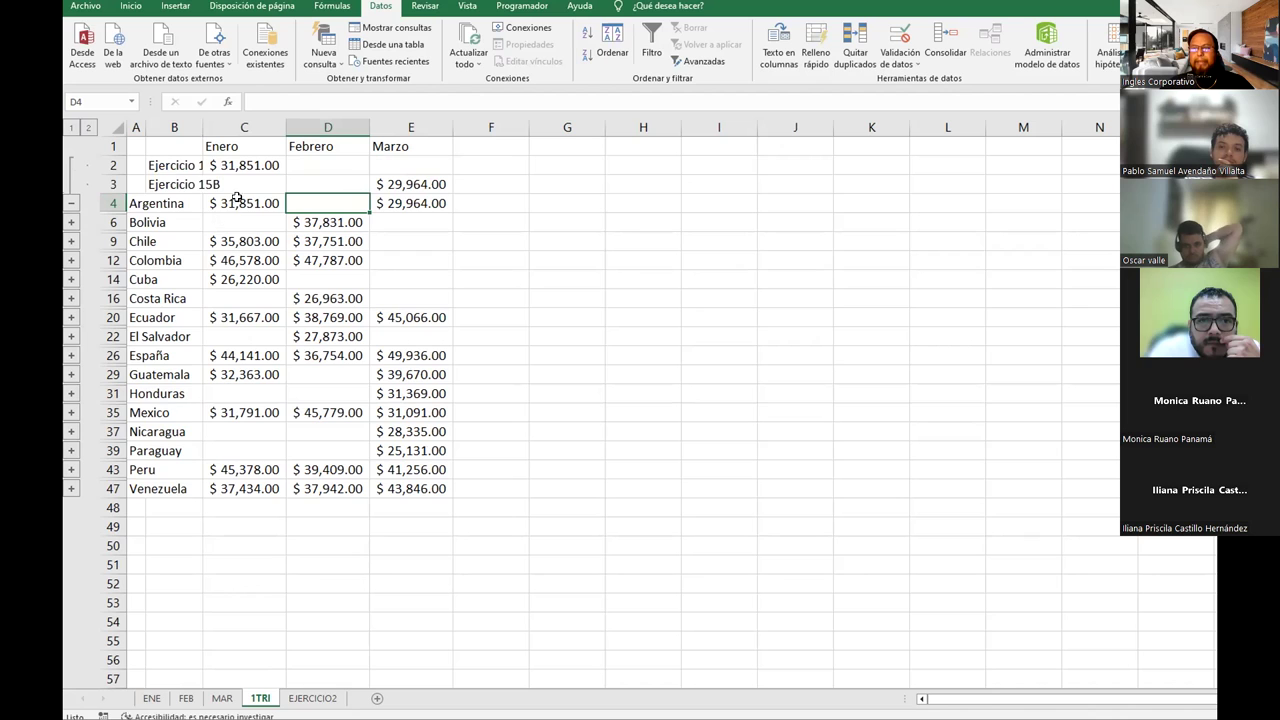
pyautogui.doubleClick(203, 125)
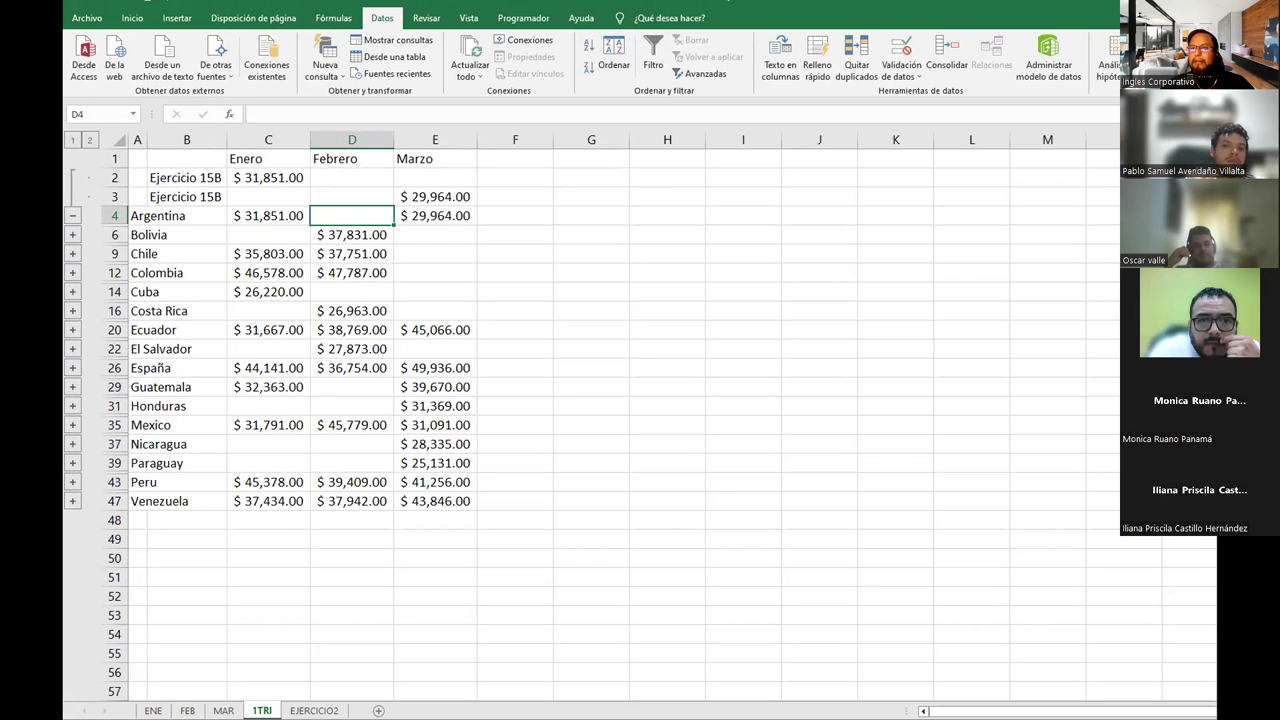
pyautogui.click(190, 180)
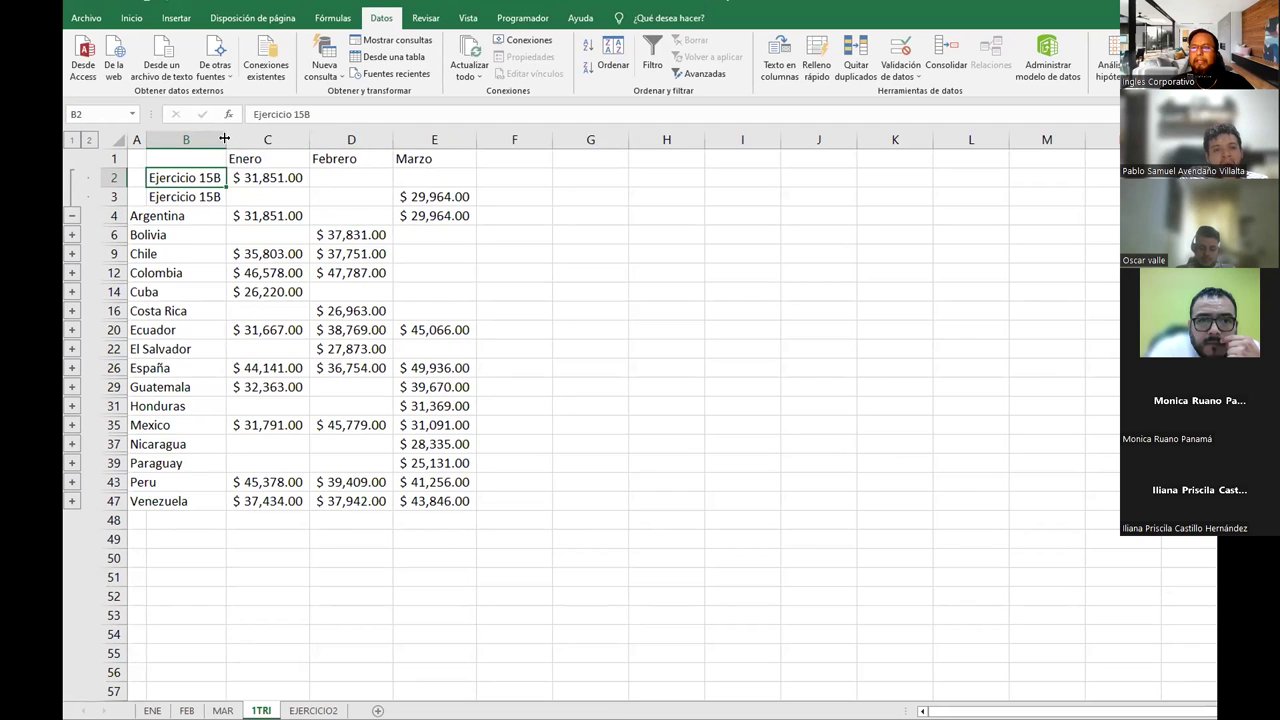
# Check Argentina's Marzo detail formula in E3 and its source entries on the ENE and MAR sheets, and return to 1TRI
pyautogui.click(418, 200)
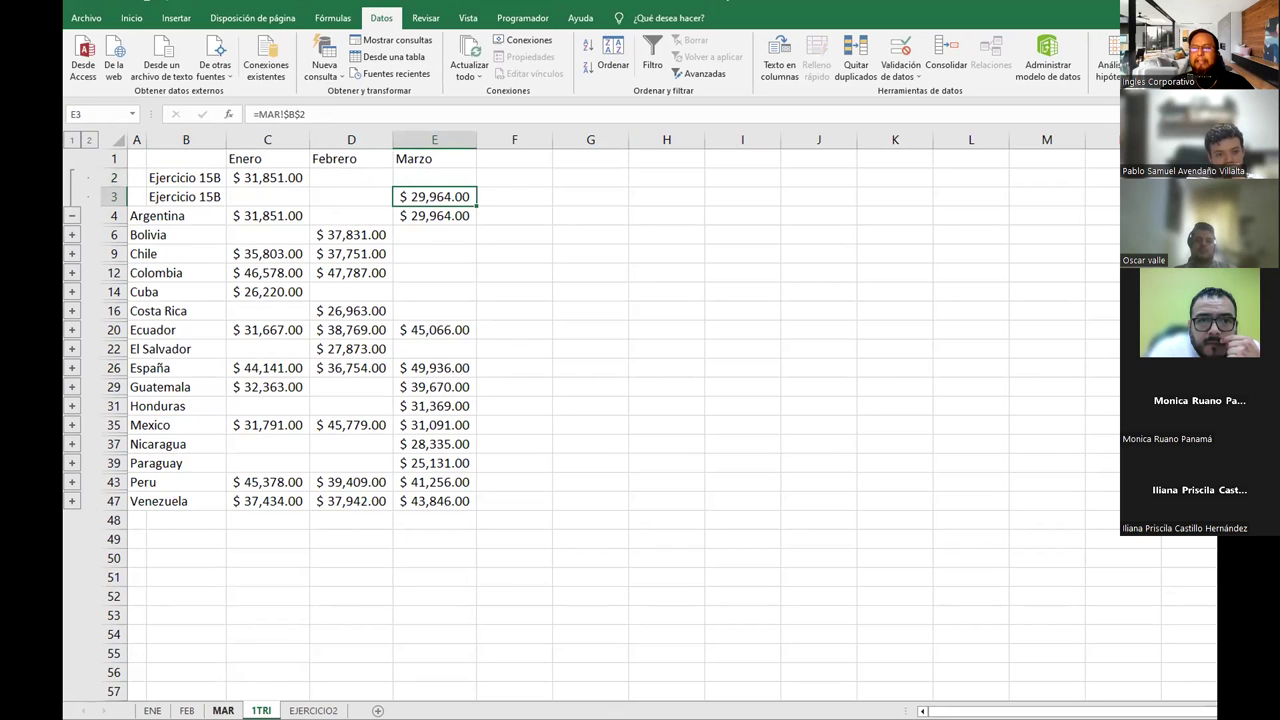
pyautogui.click(152, 710)
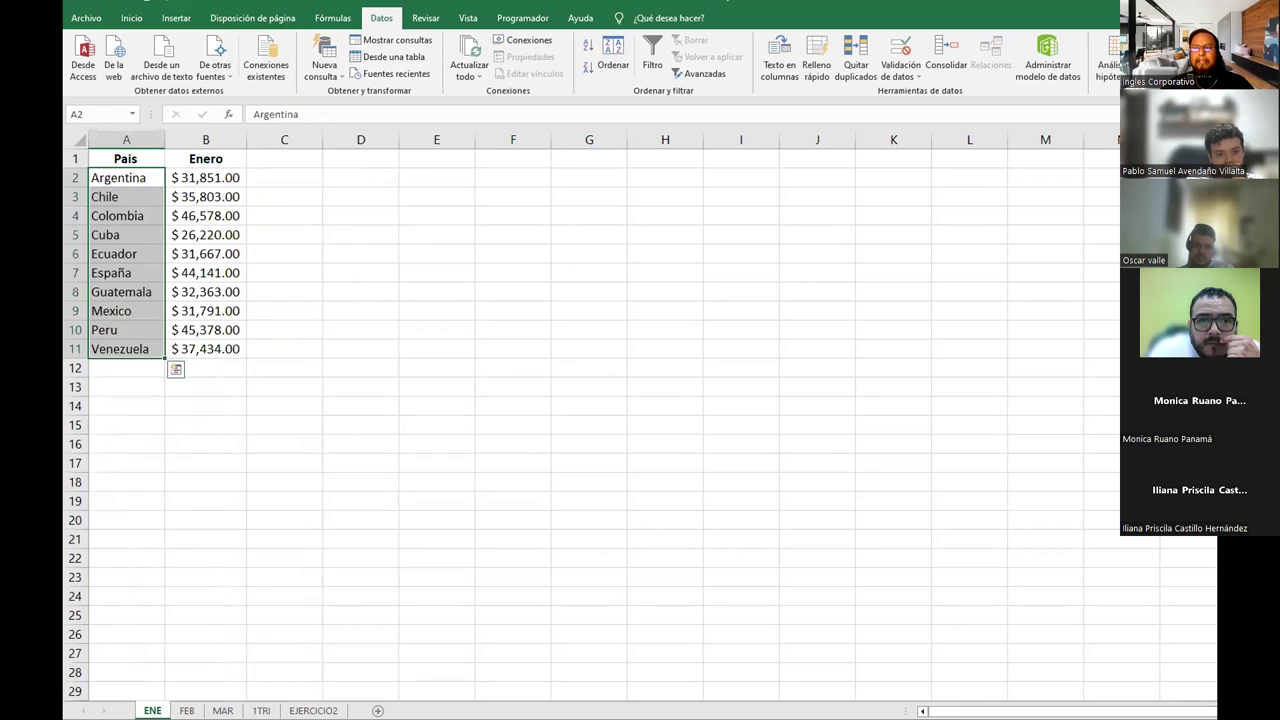
pyautogui.click(223, 710)
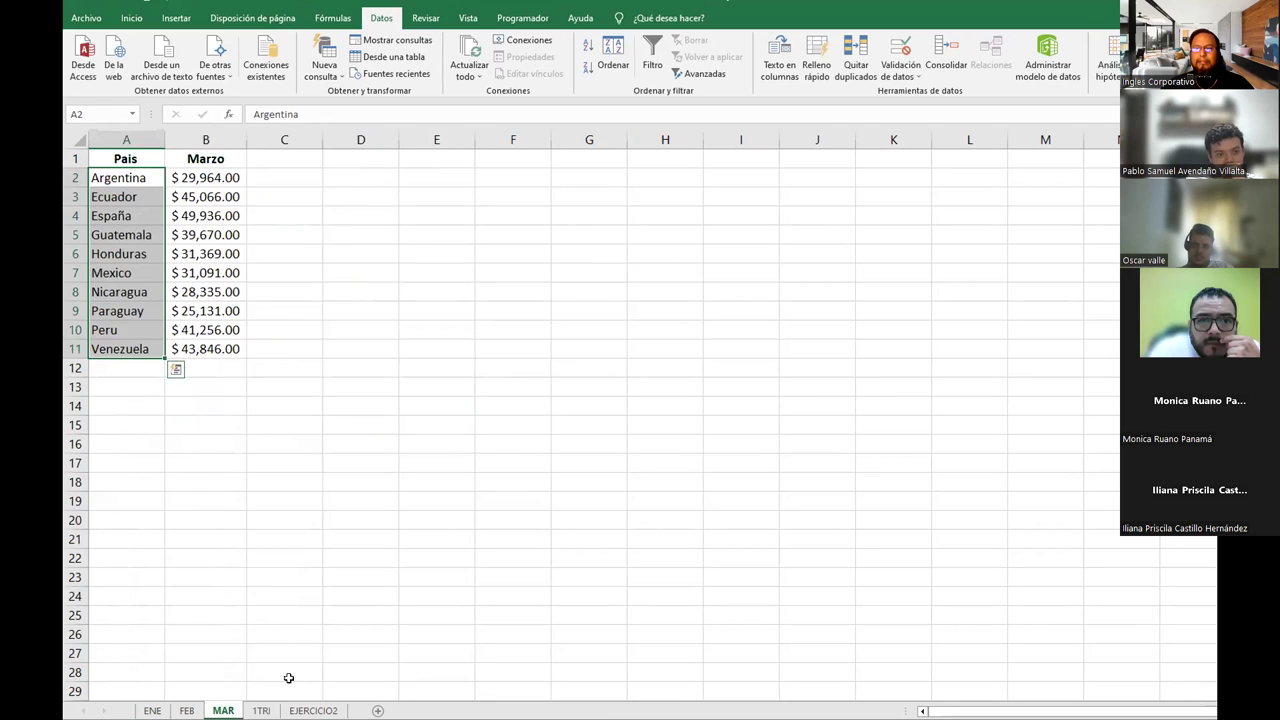
pyautogui.click(261, 710)
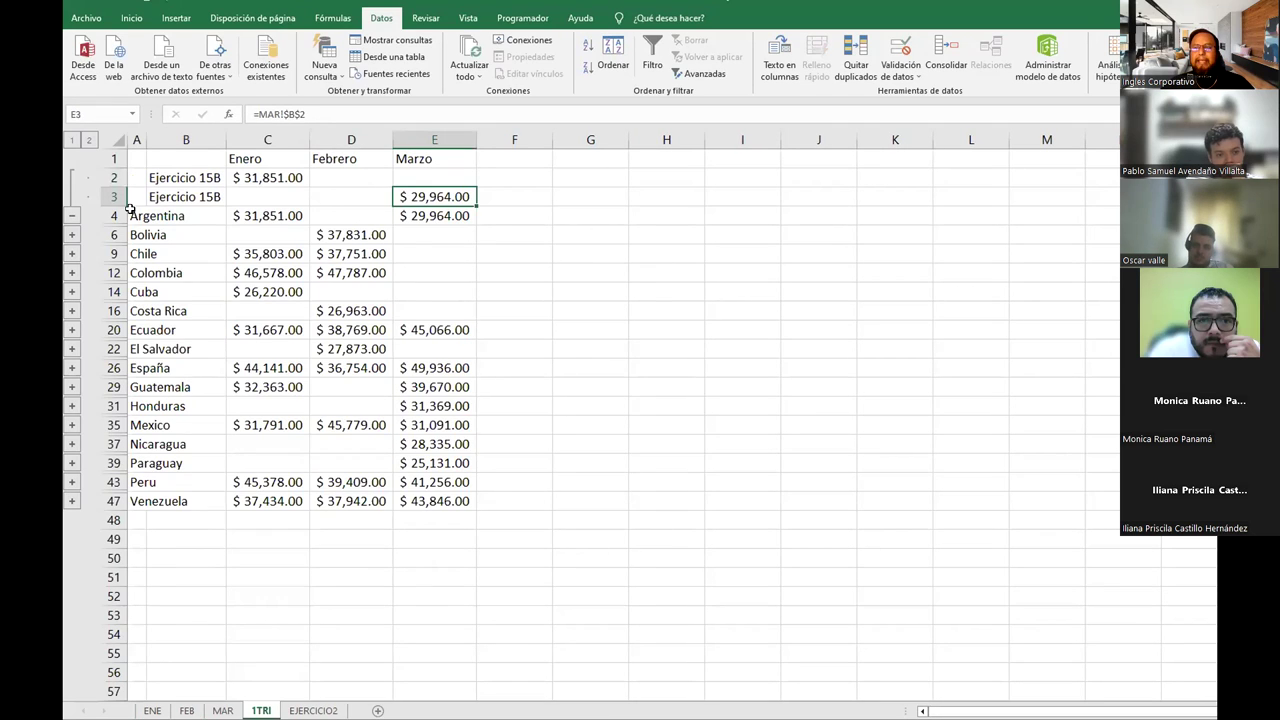
pyautogui.click(211, 234)
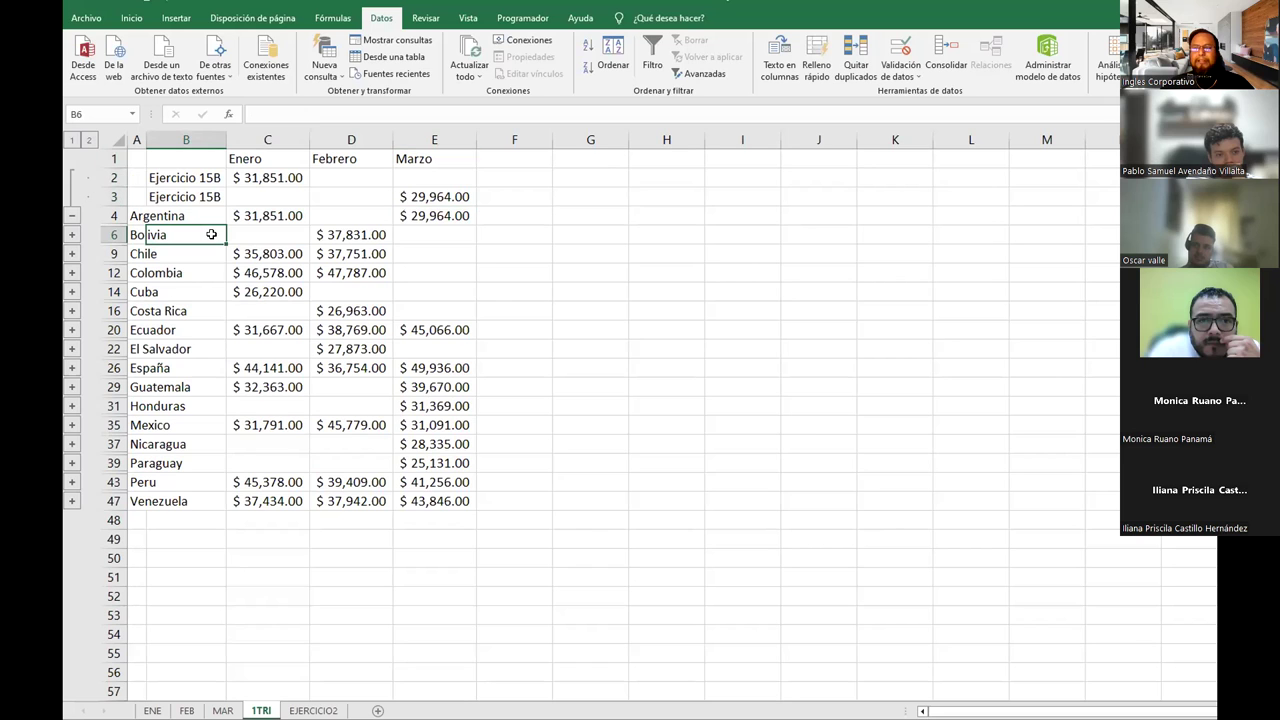
# Collapse and re-expand Argentina's detail rows on 1TRI, view the detail rows of every country, and return to the summary level
pyautogui.click(71, 216)
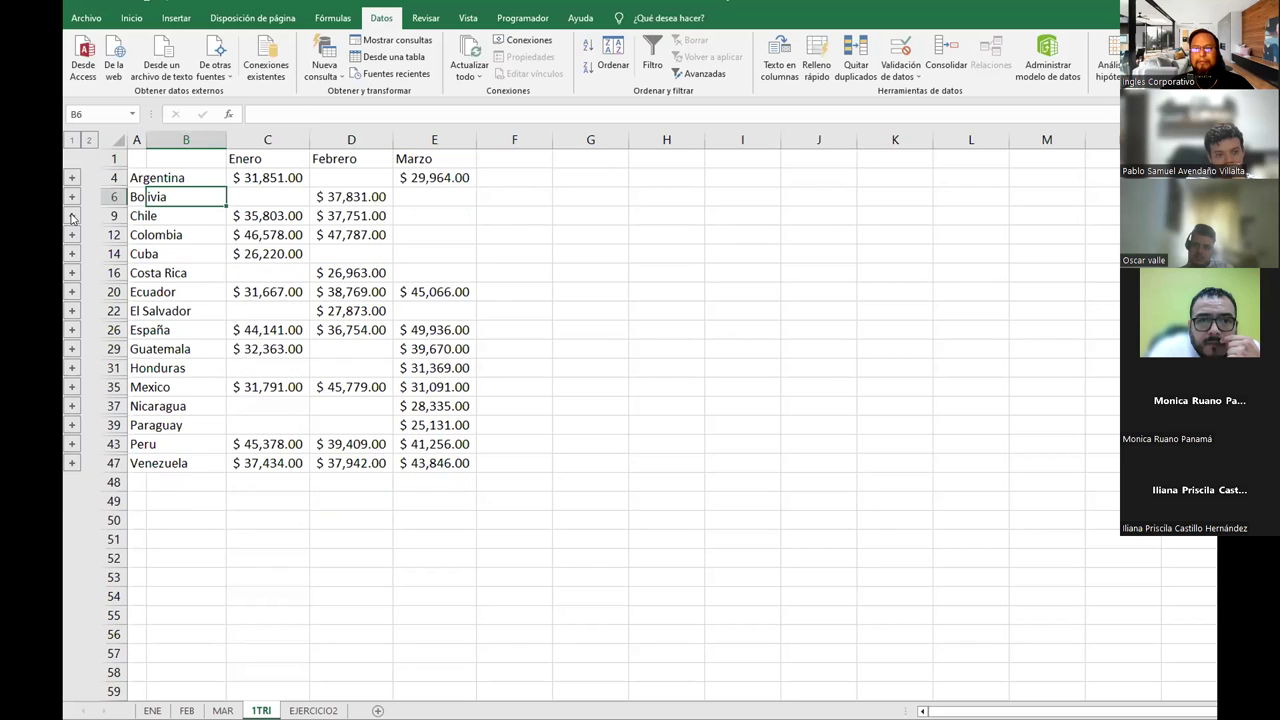
pyautogui.click(71, 179)
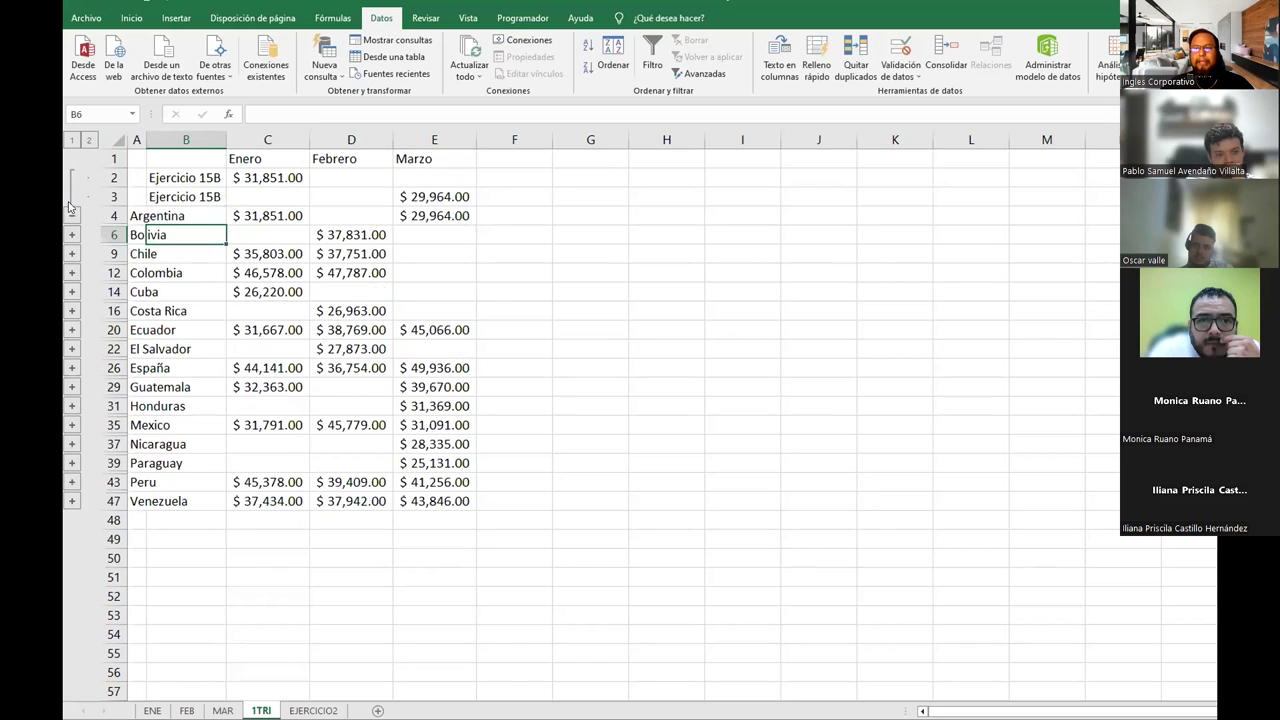
pyautogui.click(88, 140)
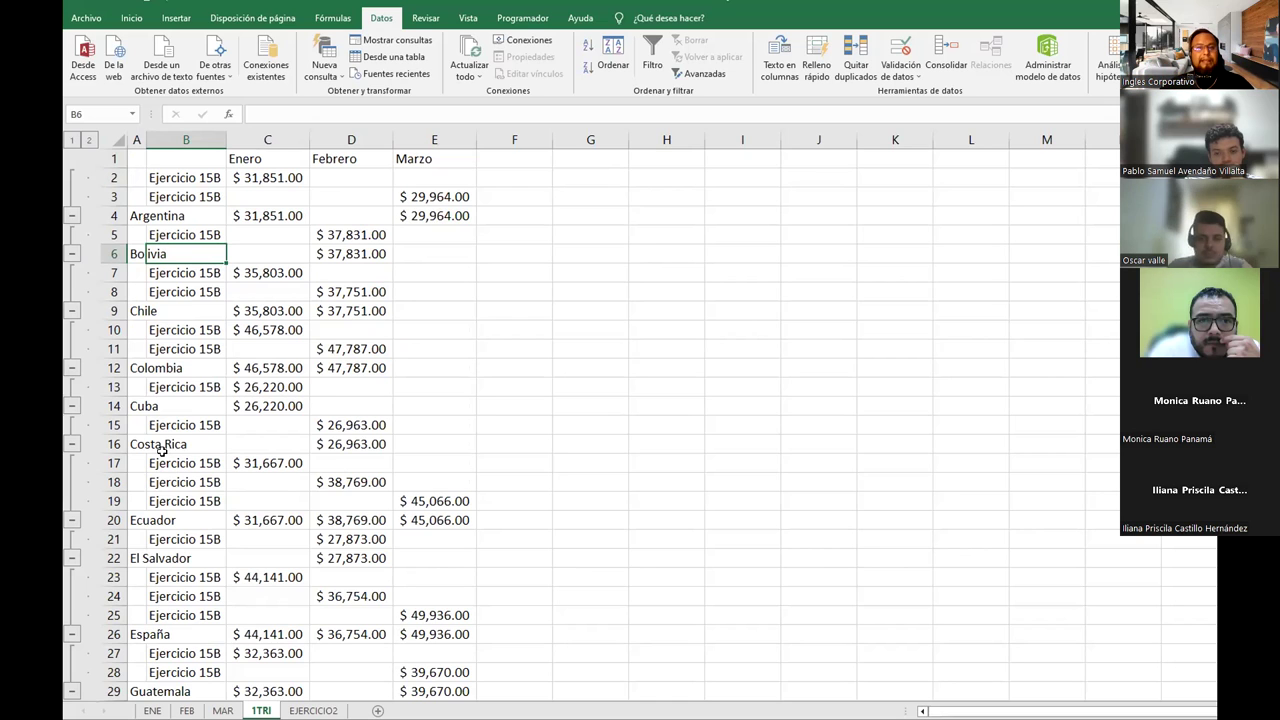
pyautogui.click(71, 139)
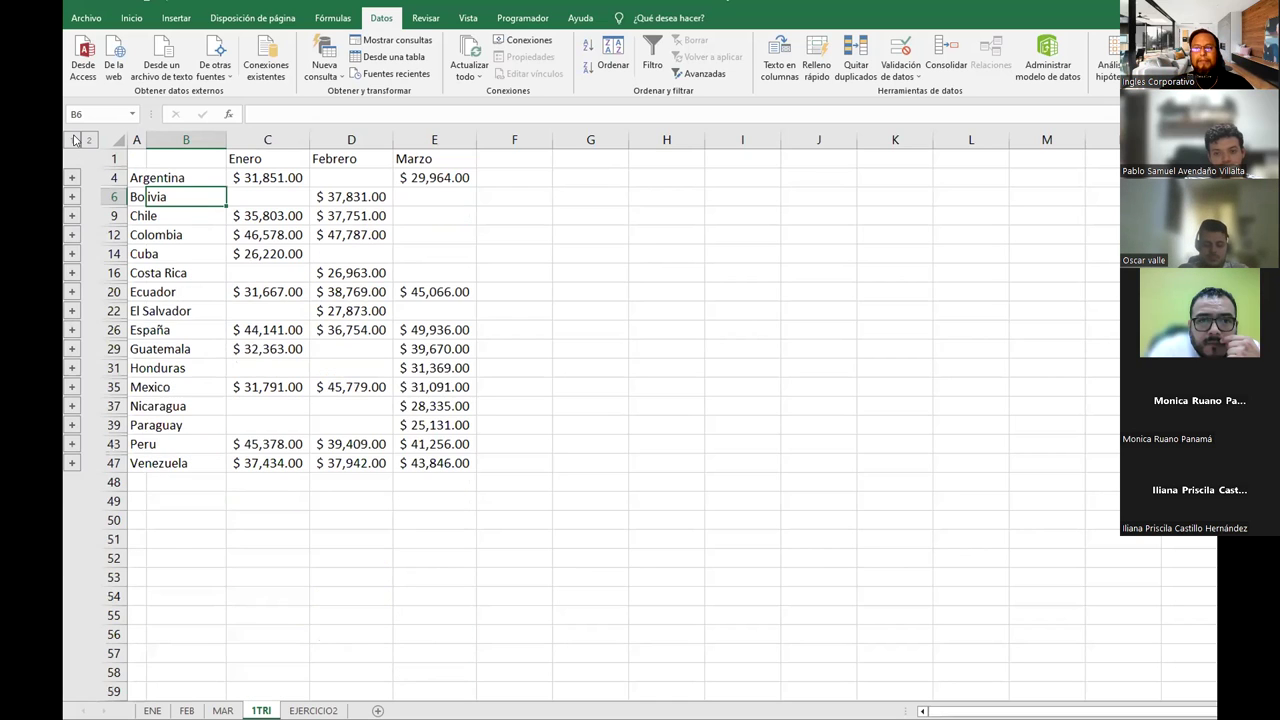
# Run the consolidation again from cell C14 on 1TRI without links to the source data
pyautogui.click(295, 253)
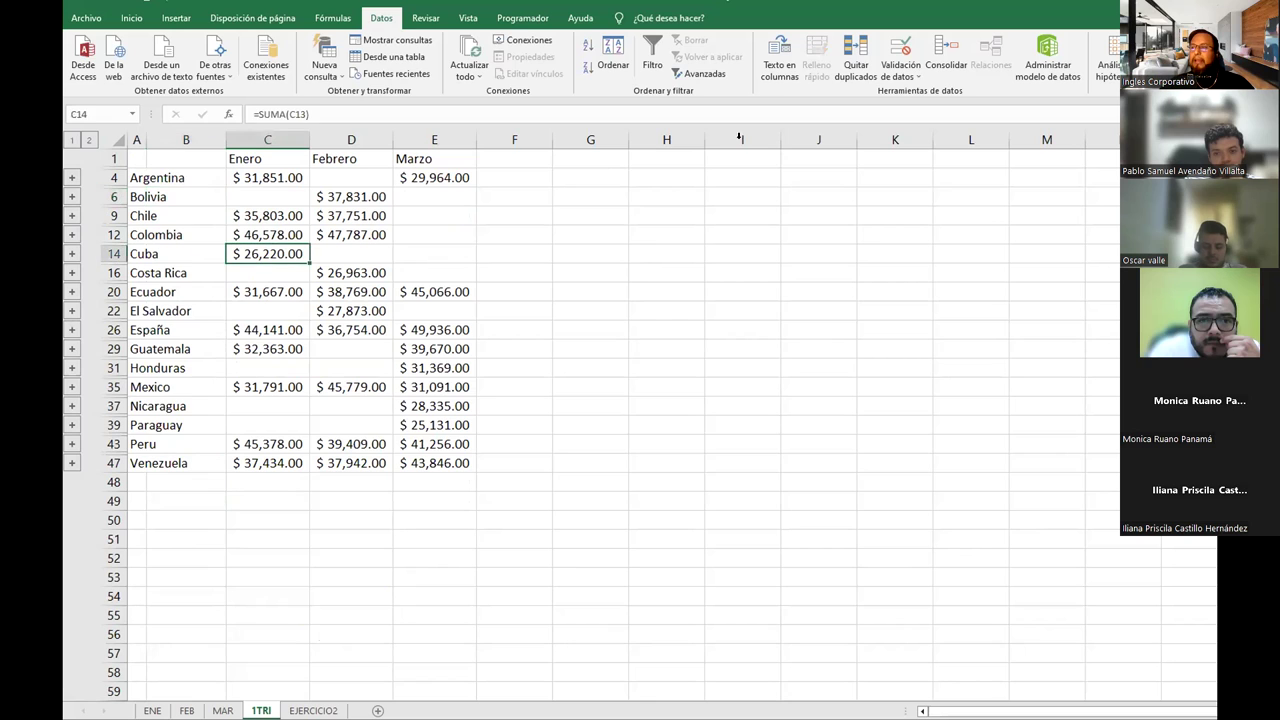
pyautogui.click(942, 58)
pyautogui.click(695, 377)
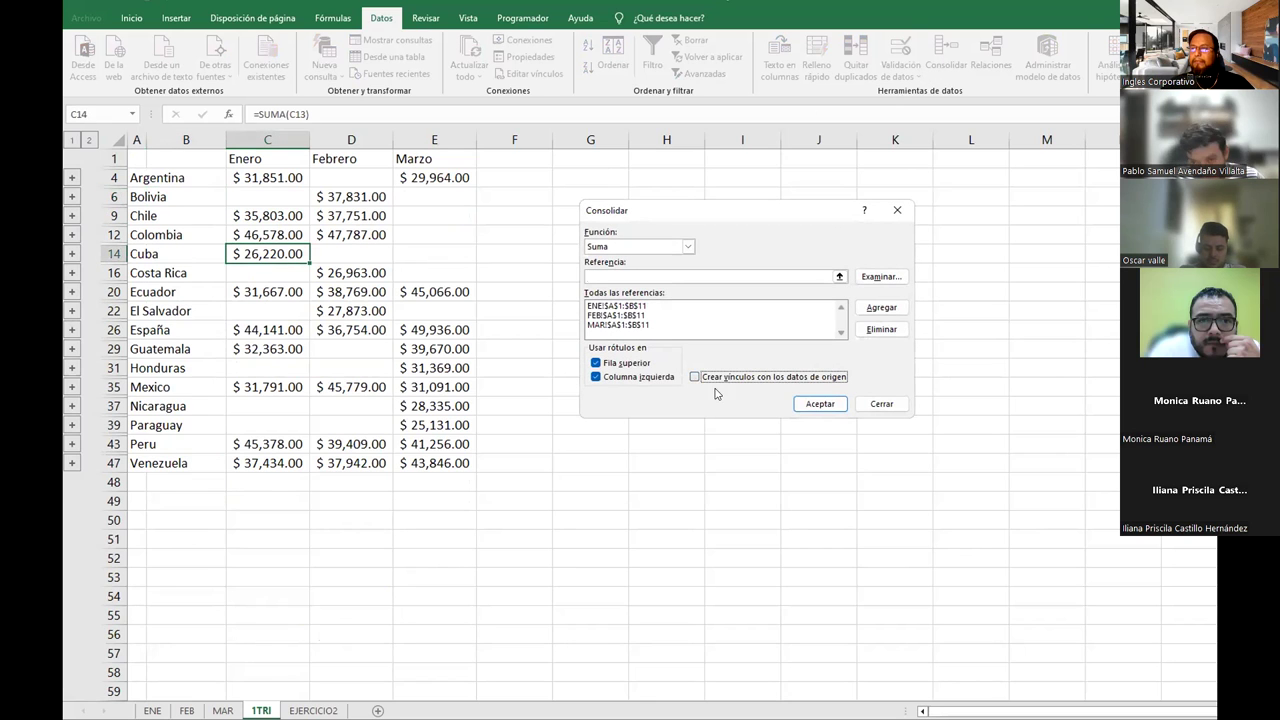
pyautogui.click(808, 403)
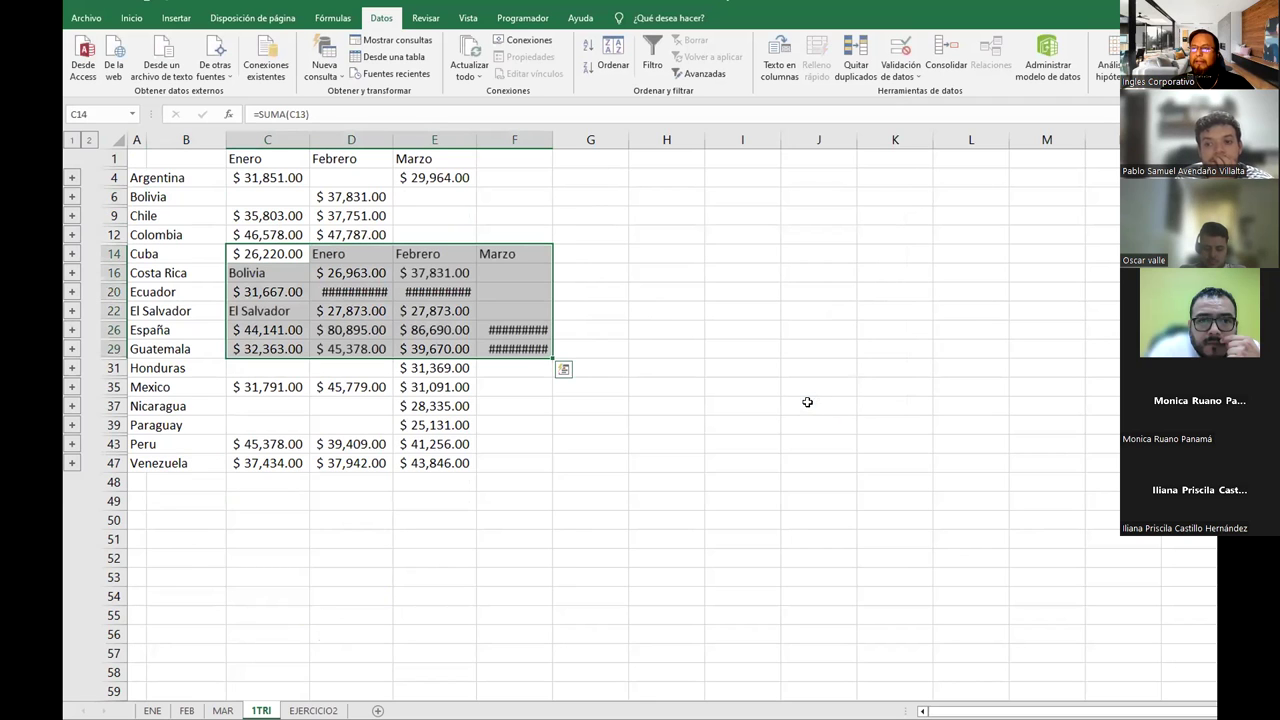
# Rerun the consolidation from cell A1 on 1TRI, fit column A's width to the country names, and inspect the range A1:F47
pyautogui.click(135, 177)
pyautogui.click(137, 160)
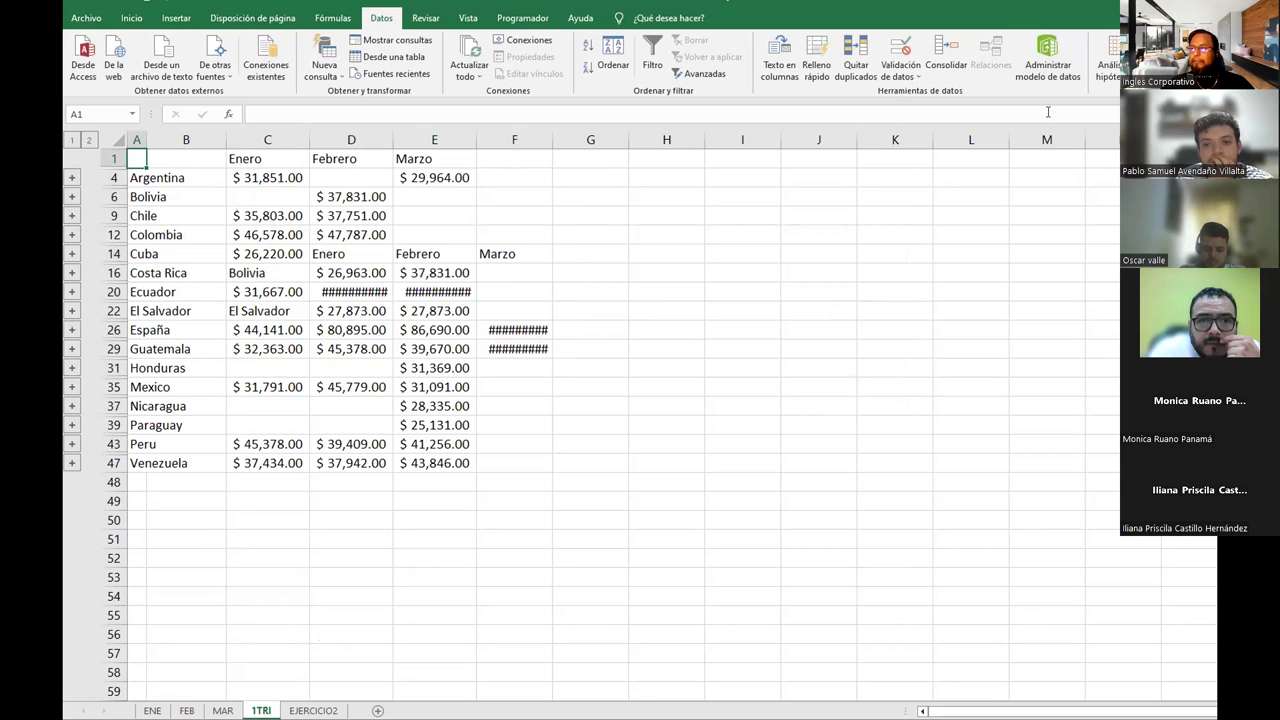
pyautogui.click(950, 60)
pyautogui.click(805, 405)
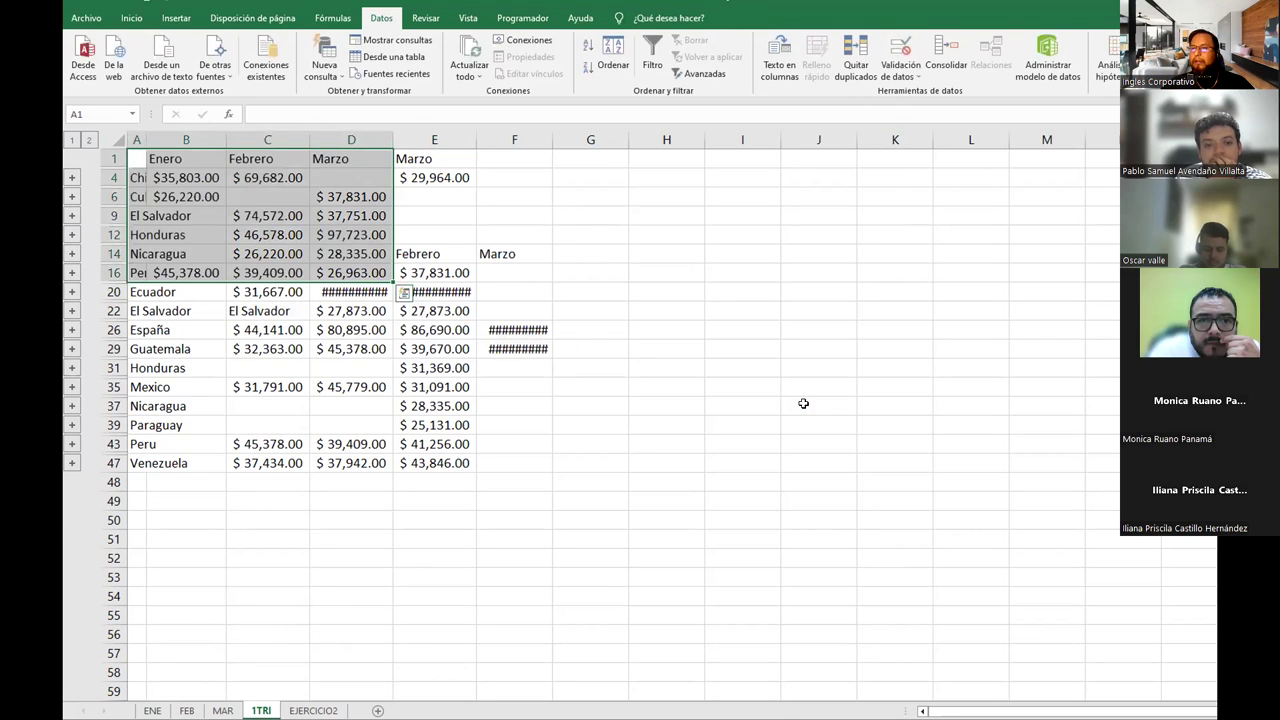
pyautogui.doubleClick(141, 140)
pyautogui.click(160, 177)
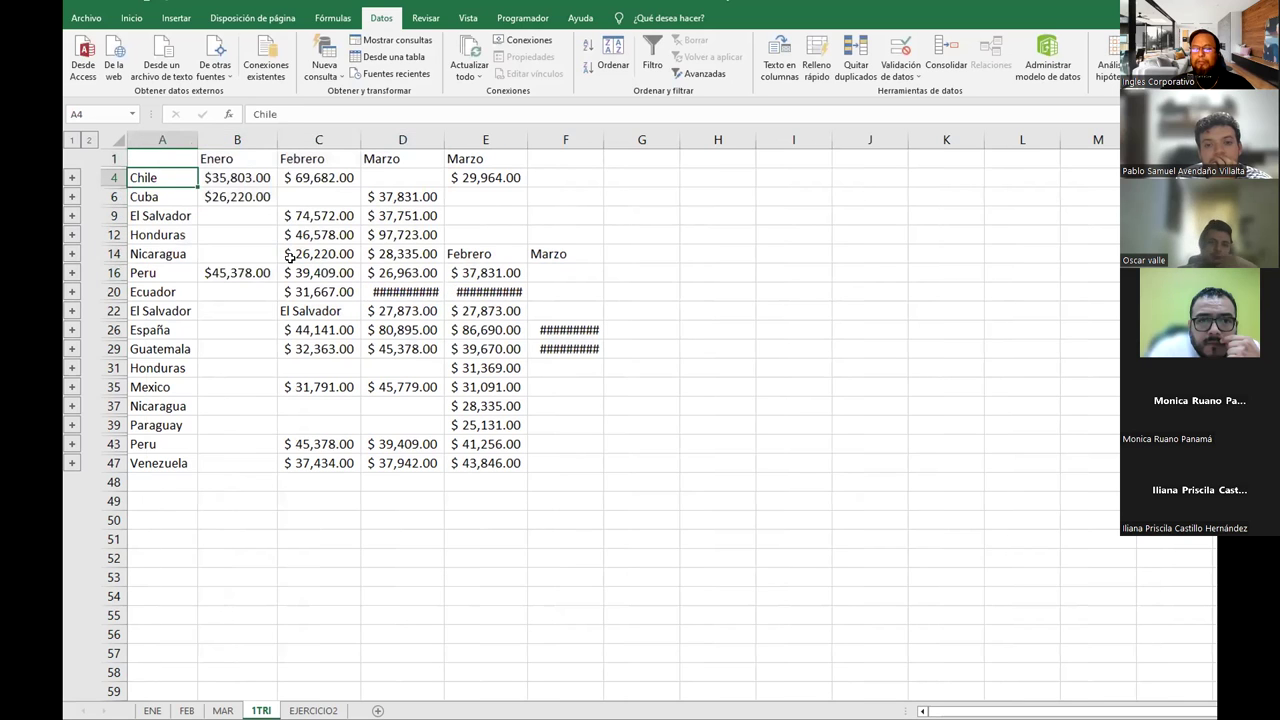
pyautogui.moveTo(163, 152); pyautogui.dragTo(539, 463)
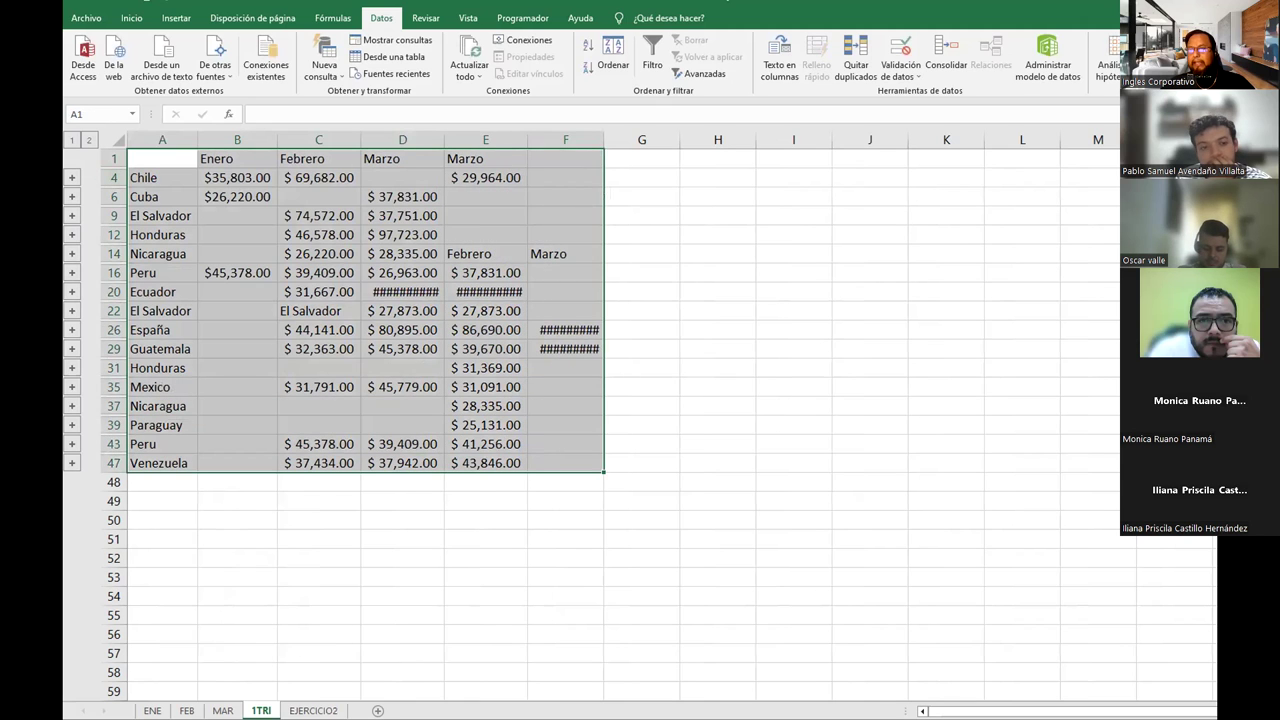
pyautogui.click(259, 584)
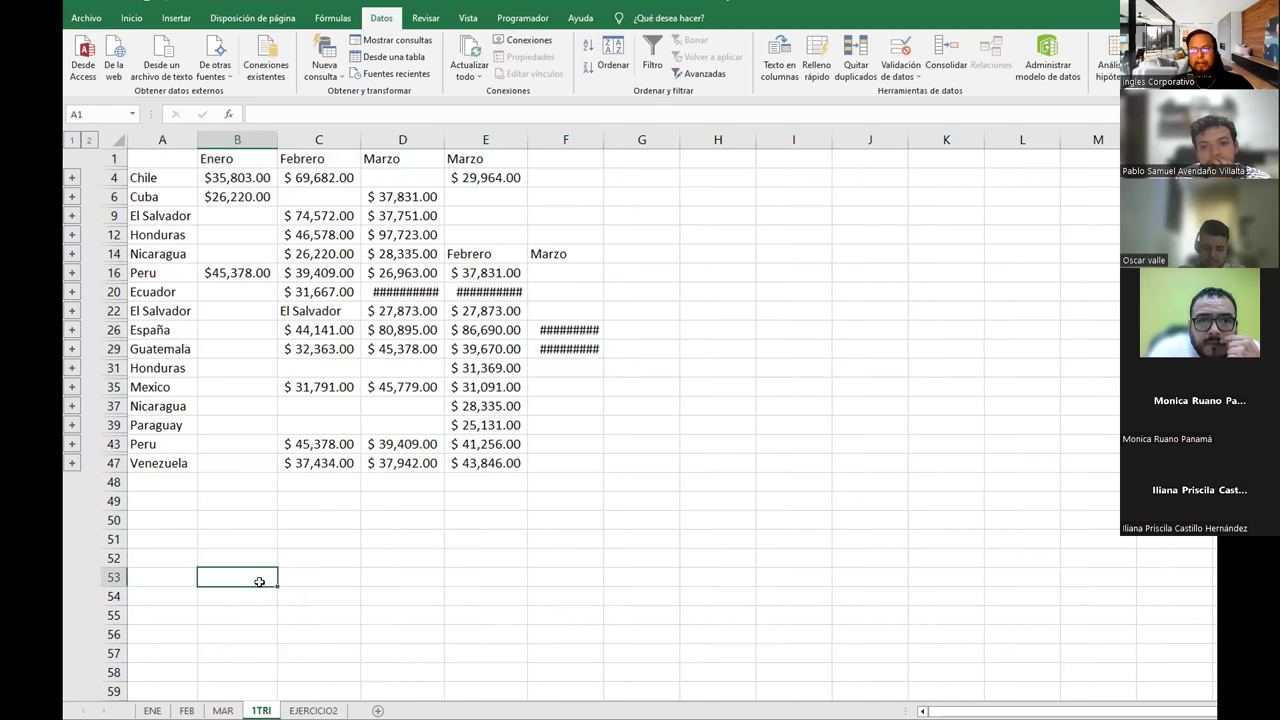
# Undo the two unlinked consolidations, the column A width adjustment and the outline collapse on 1TRI
pyautogui.hotkey('ctrl', 'z')
pyautogui.hotkey('ctrl', 'z')
pyautogui.hotkey('ctrl', 'z')
pyautogui.hotkey('ctrl', 'z')
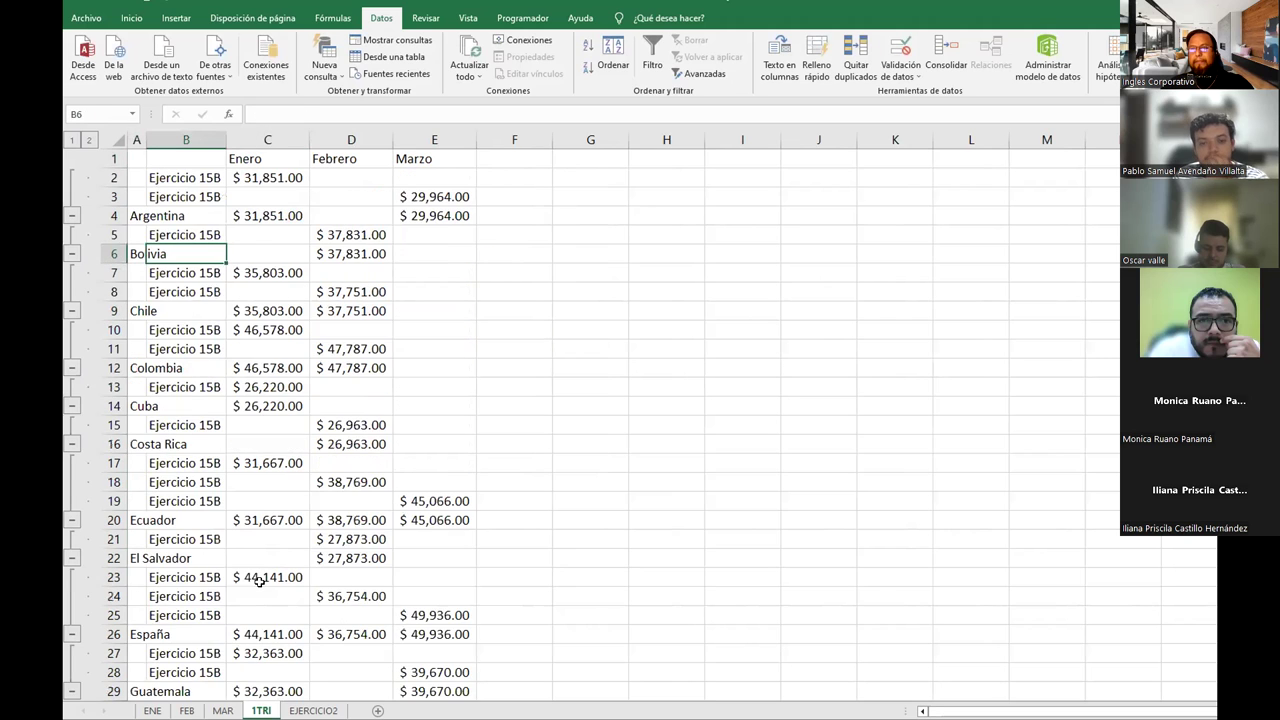
# Undo the earlier outline and column width changes on 1TRI and the month sheets
pyautogui.hotkey('ctrl', 'z')
pyautogui.hotkey('ctrl', 'z')
pyautogui.hotkey('ctrl', 'z')
pyautogui.hotkey('ctrl', 'z')
pyautogui.hotkey('ctrl', 'z')
pyautogui.hotkey('ctrl', 'z')
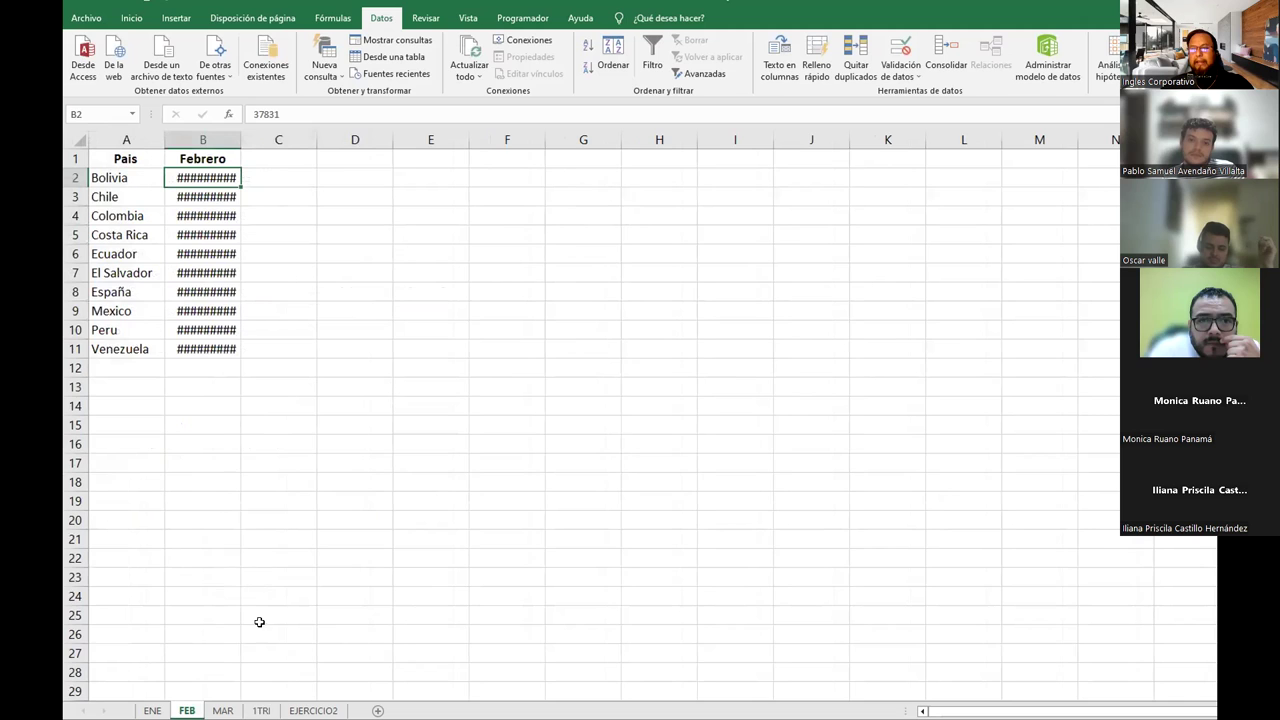
pyautogui.hotkey('ctrl', 'z')
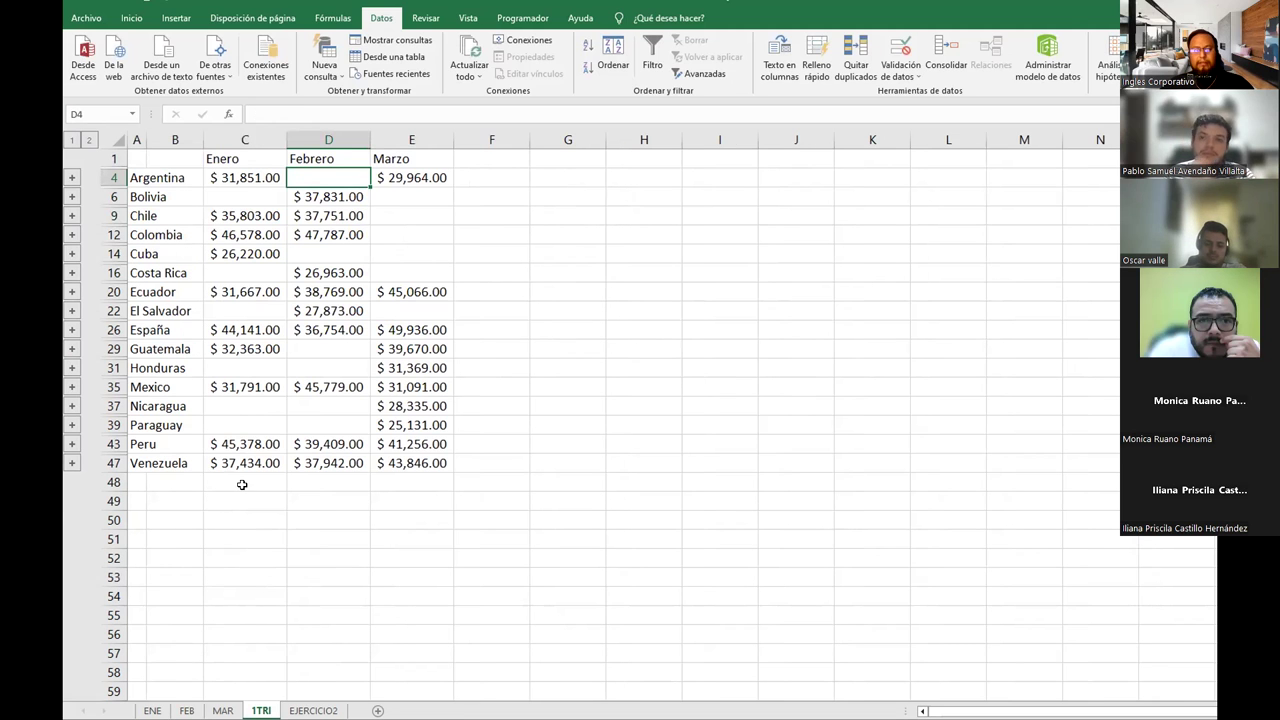
pyautogui.hotkey('ctrl', 'z')
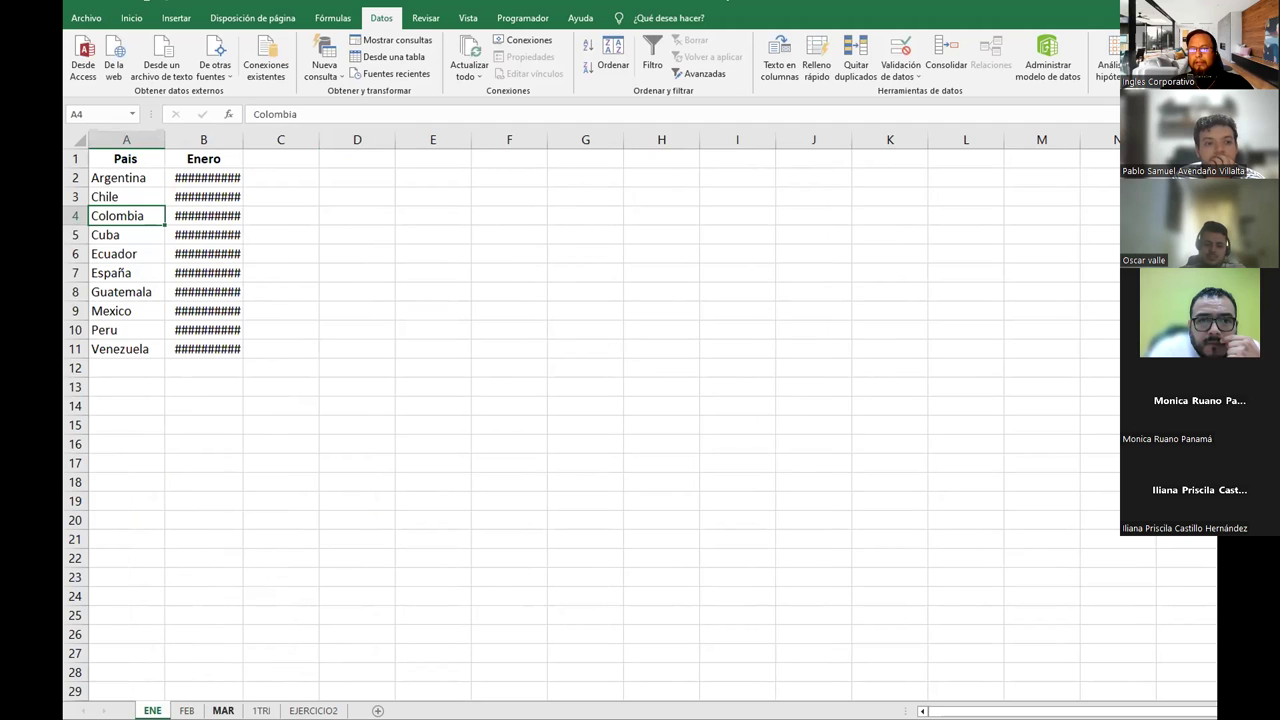
pyautogui.hotkey('ctrl', 'z')
pyautogui.hotkey('ctrl', 'z')
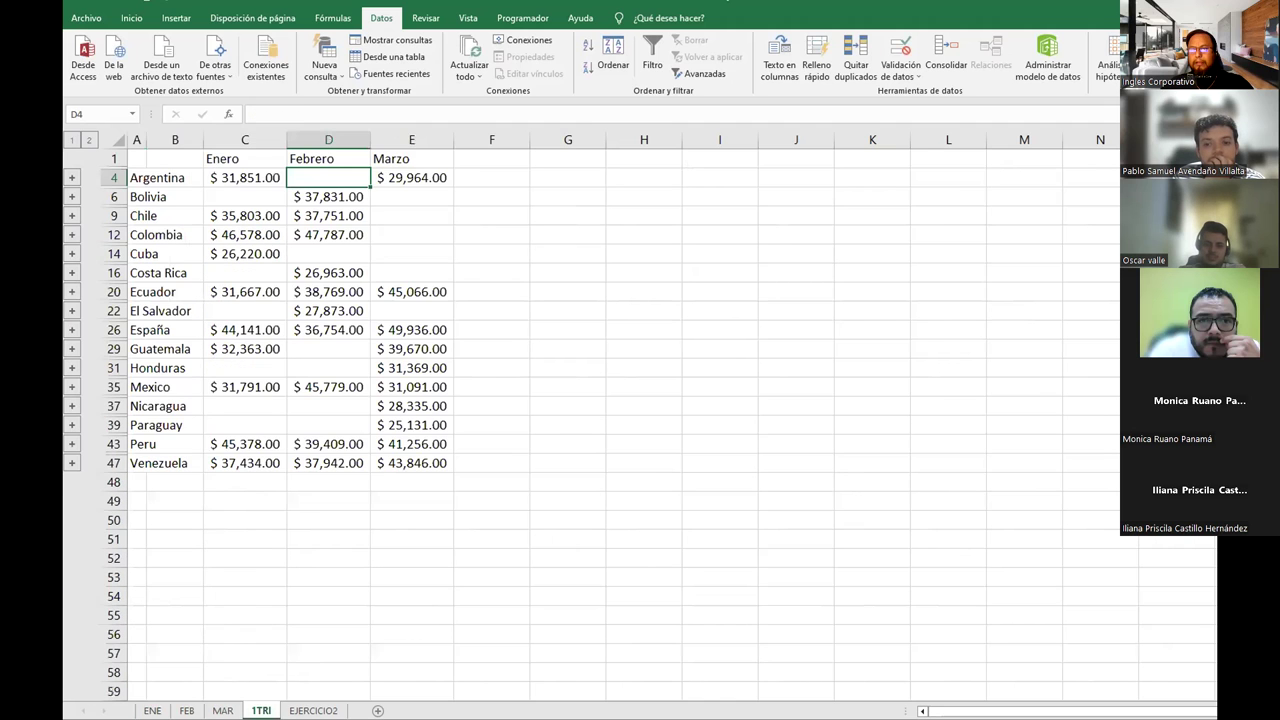
pyautogui.hotkey('ctrl', 'z')
pyautogui.hotkey('ctrl', 'z')
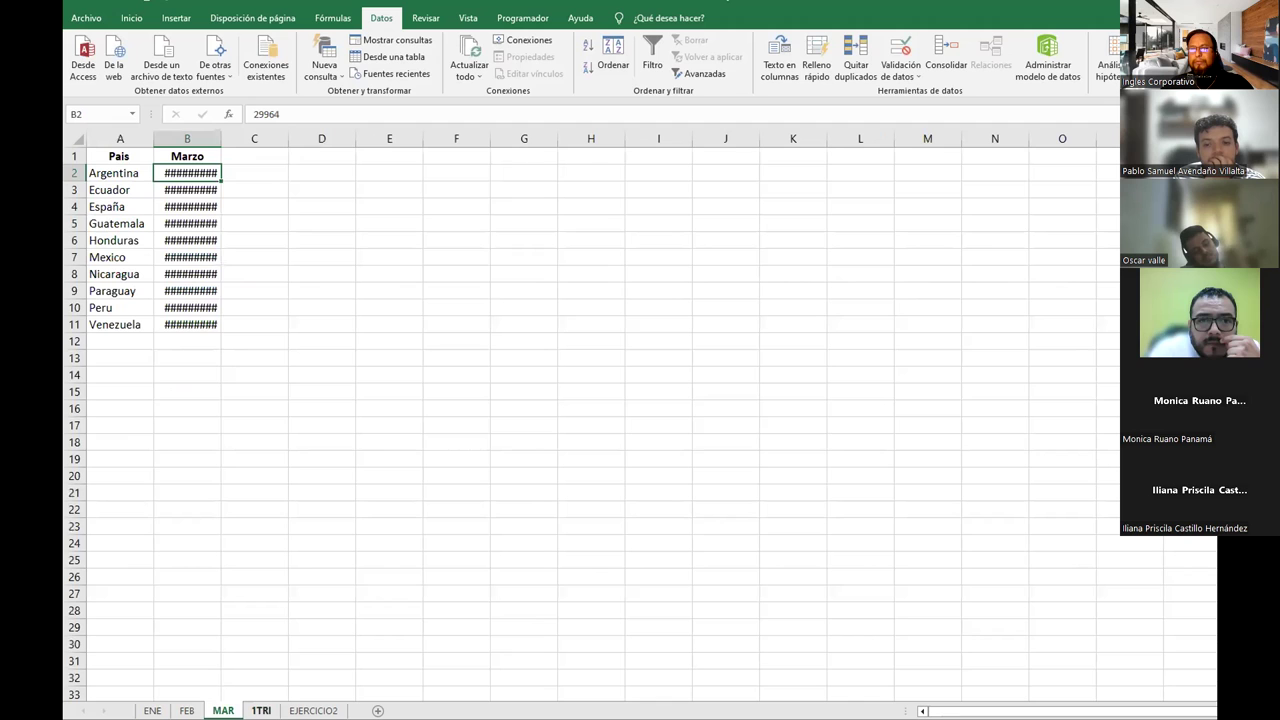
pyautogui.hotkey('ctrl', 'z')
pyautogui.hotkey('ctrl', 'z')
pyautogui.hotkey('ctrl', 'z')
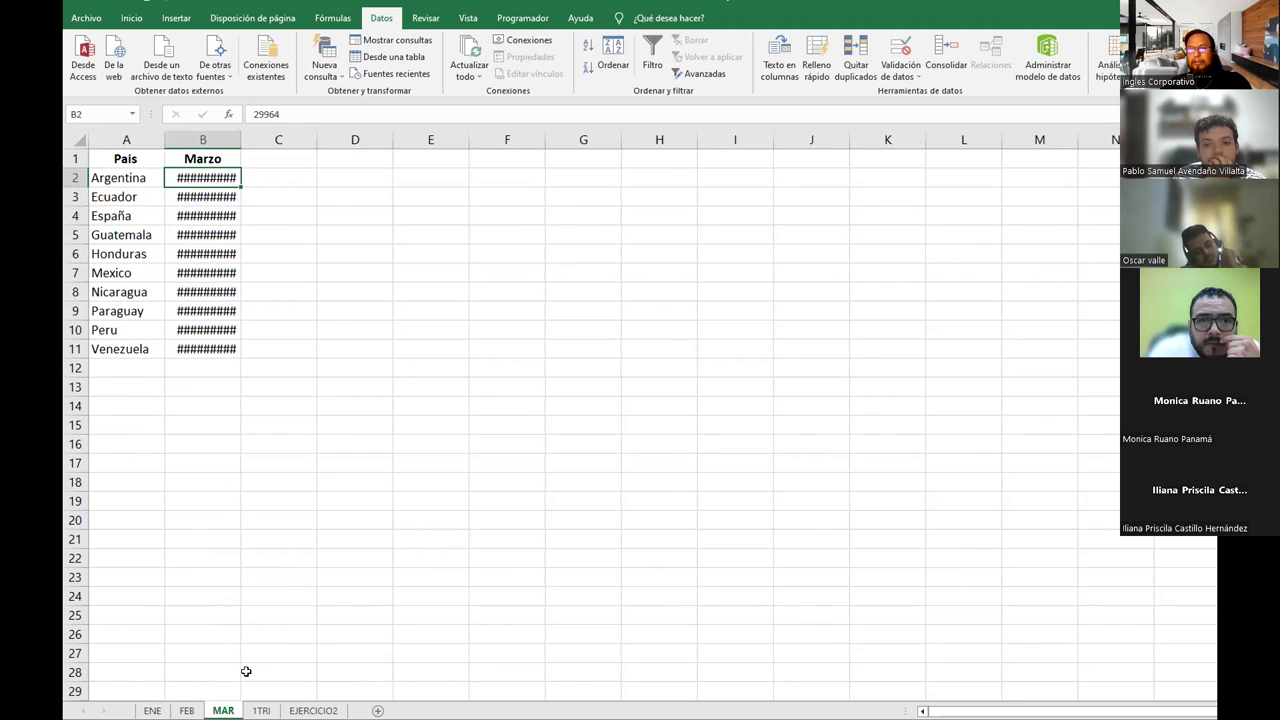
# Delete the 1TRI sheet permanently from the workbook
pyautogui.click(260, 710)
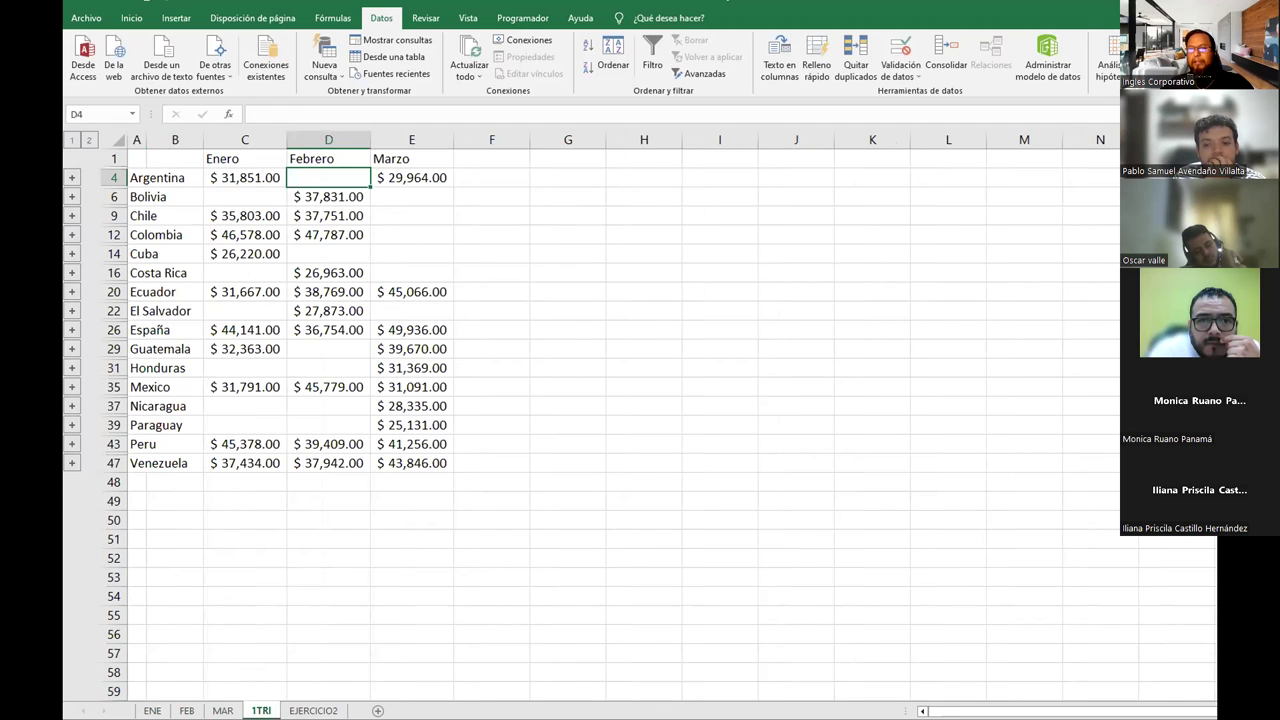
pyautogui.rightClick(260, 710)
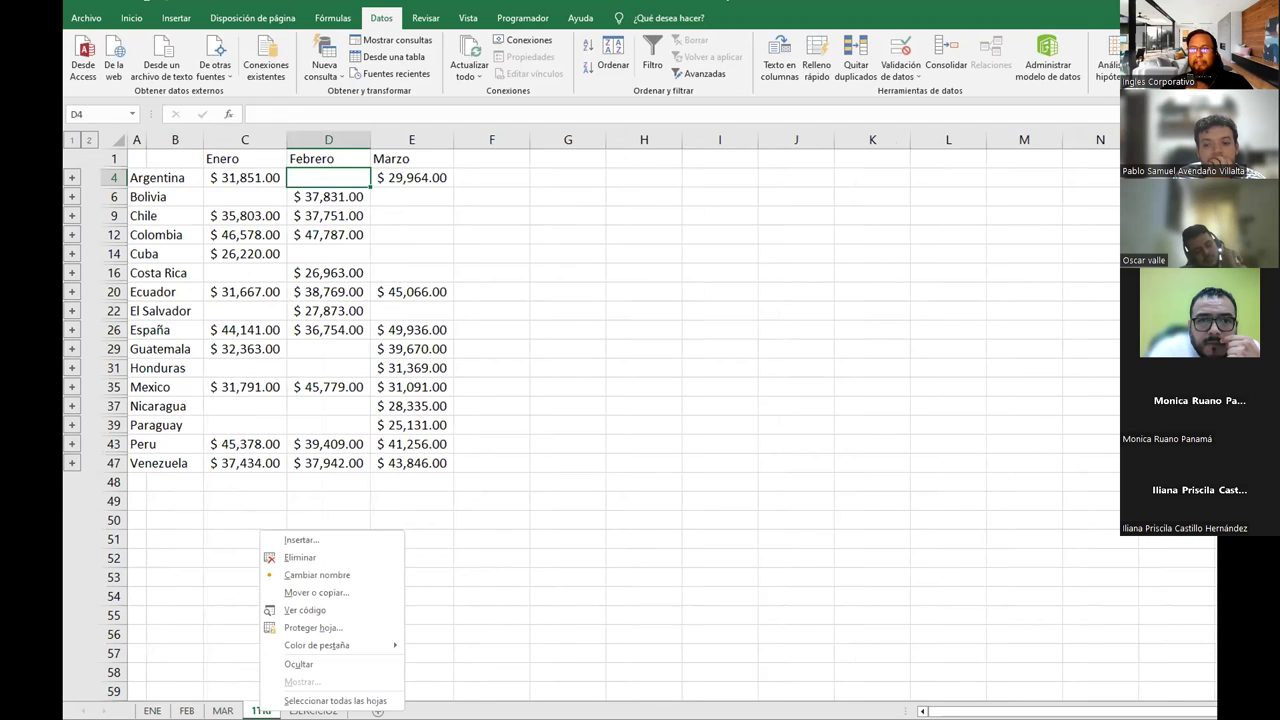
pyautogui.click(300, 560)
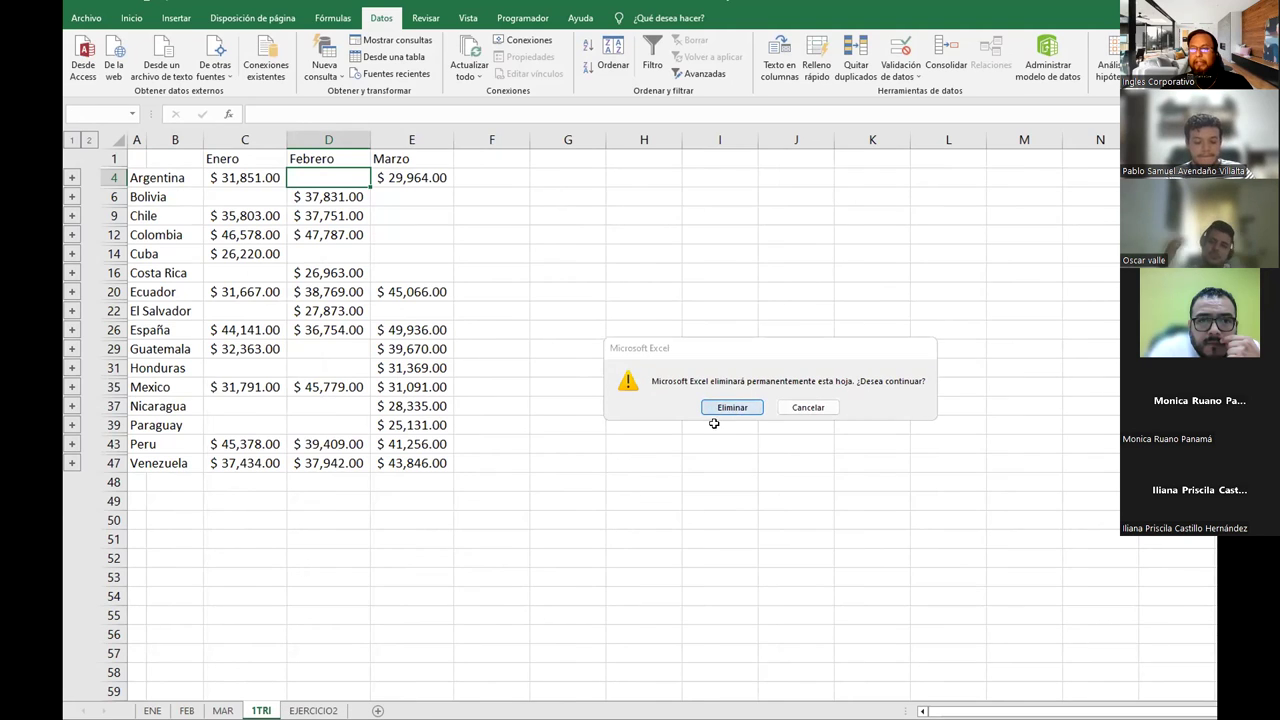
pyautogui.click(728, 408)
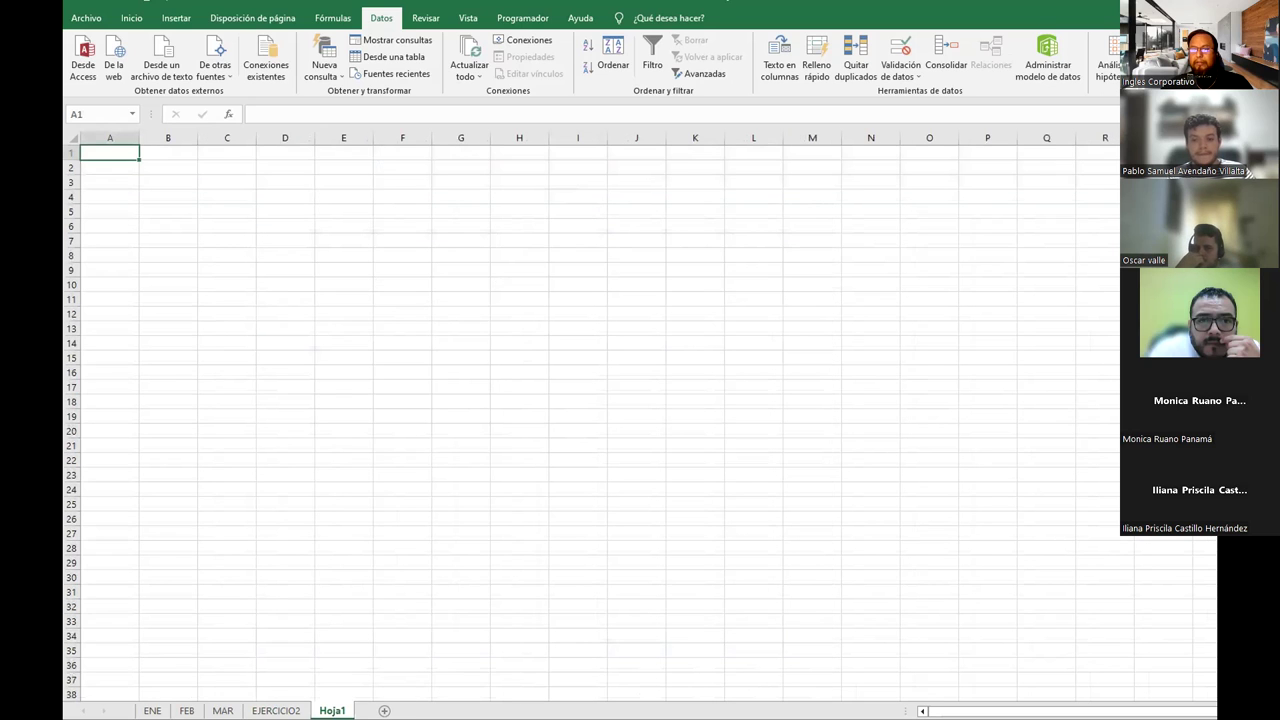
# Place a new sheet between MAR and EJERCICIO2 and name it 1° TRI
pyautogui.moveTo(332, 710); pyautogui.dragTo(244, 710)
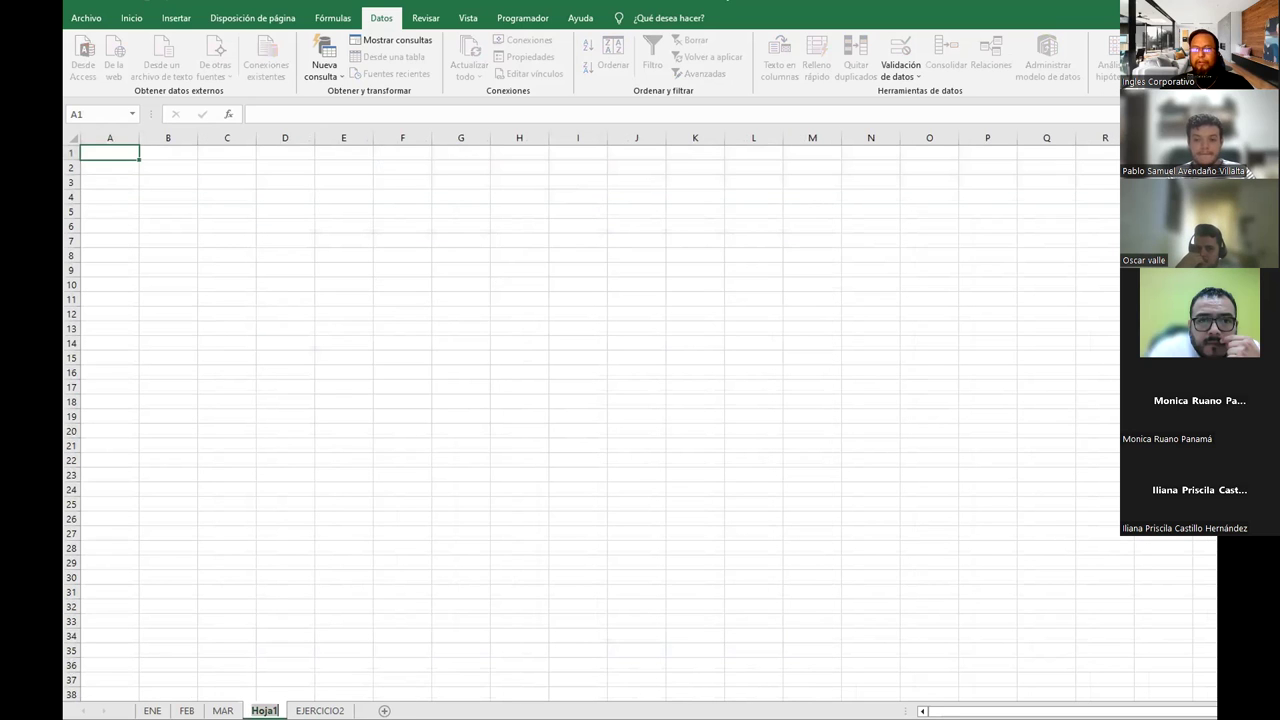
pyautogui.doubleClick(264, 710)
pyautogui.write('1° TRI')
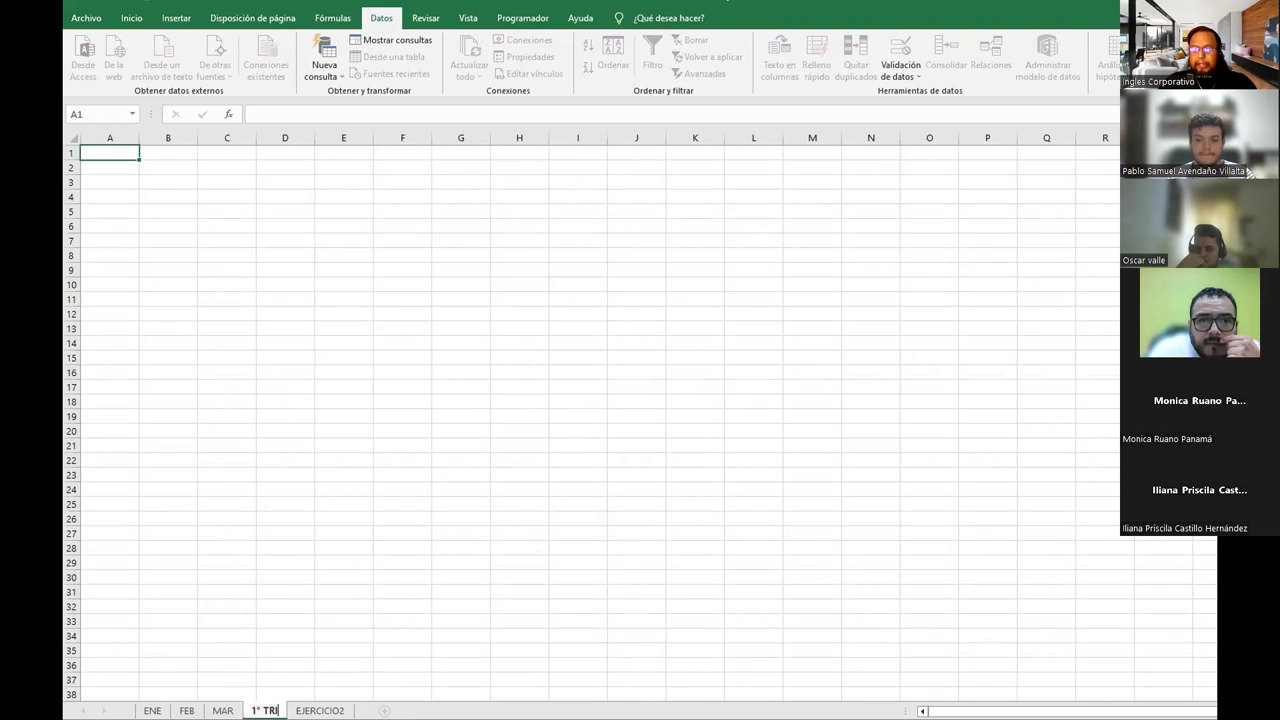
pyautogui.press('Return')
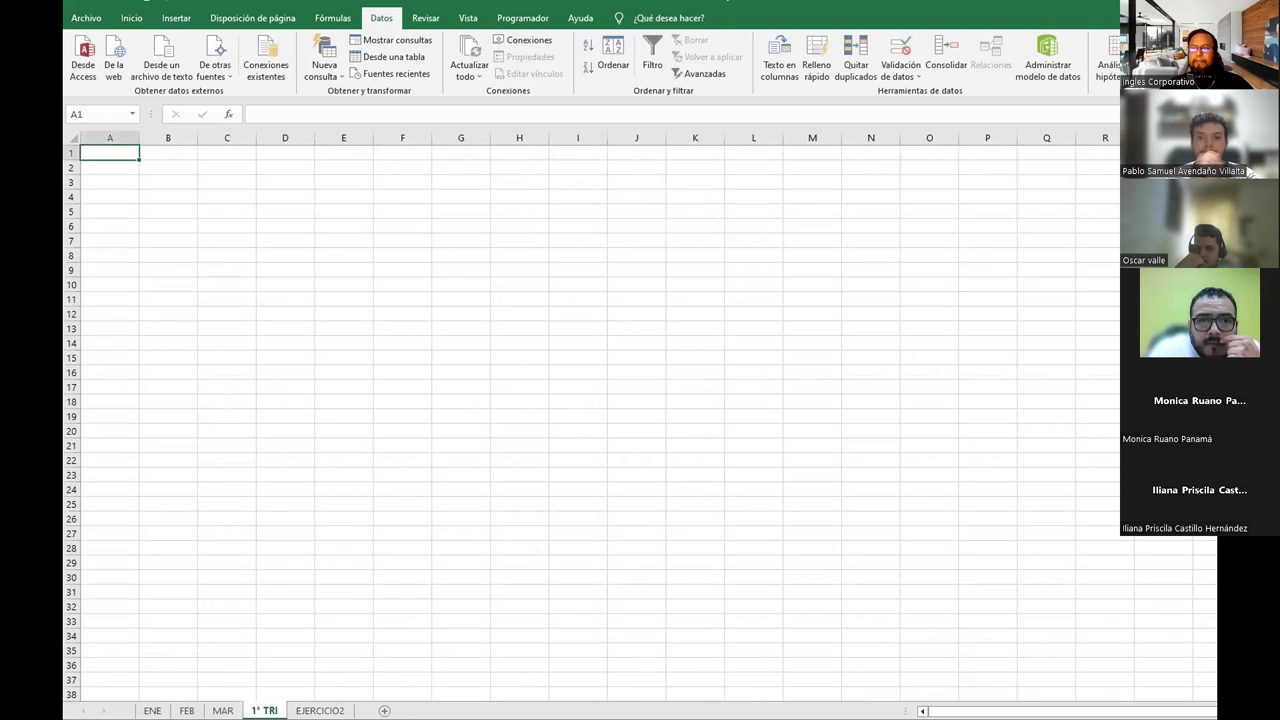
# Fit column B's width to the amounts on the ENE, FEB and MAR sheets
pyautogui.click(152, 710)
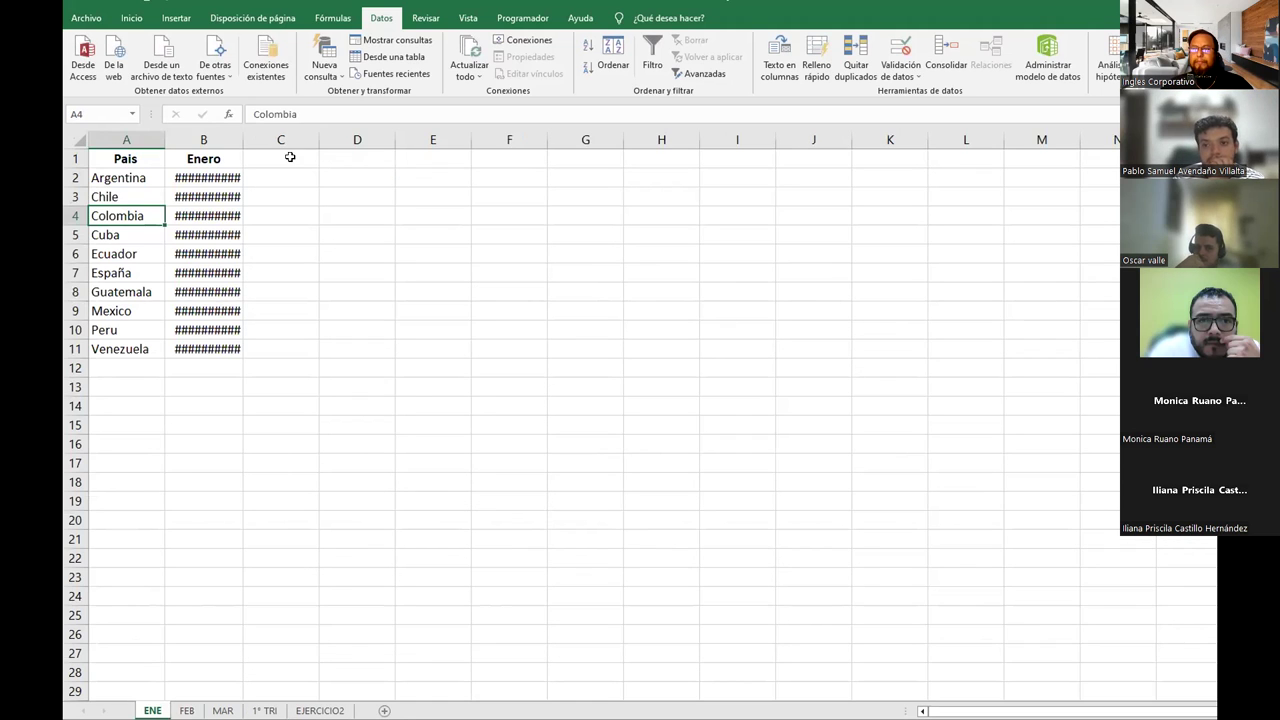
pyautogui.doubleClick(241, 138)
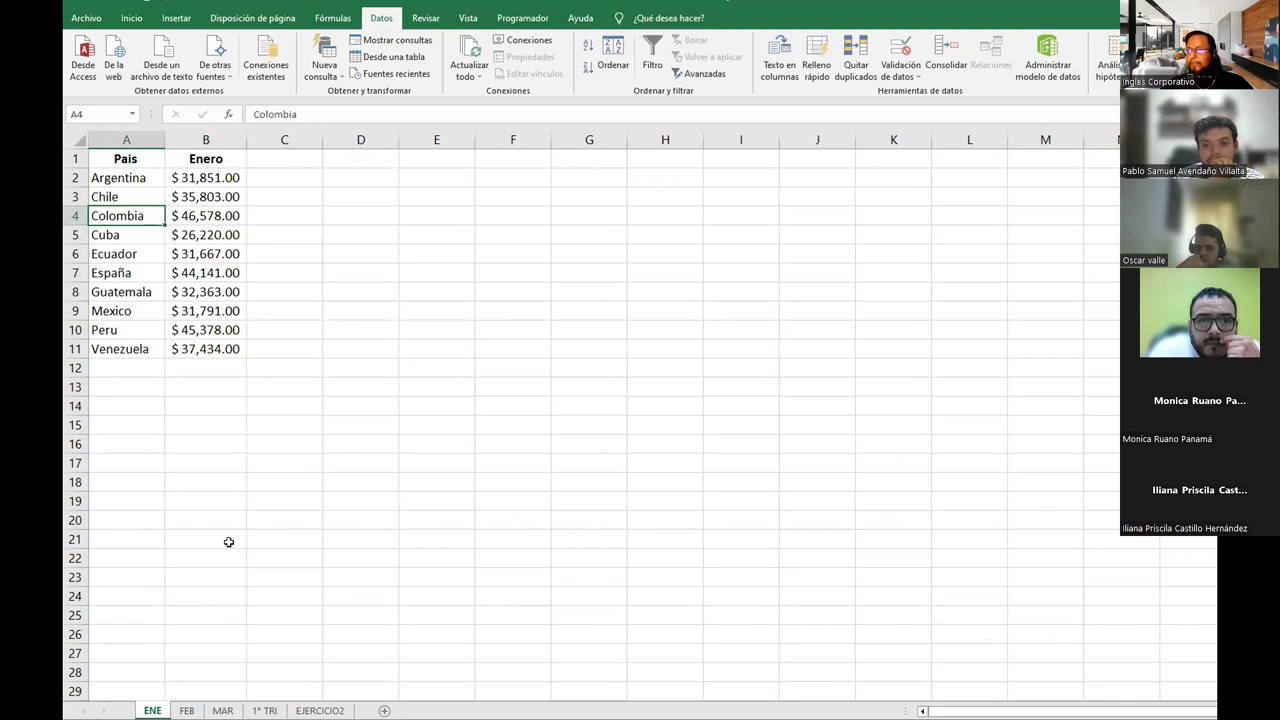
pyautogui.click(187, 710)
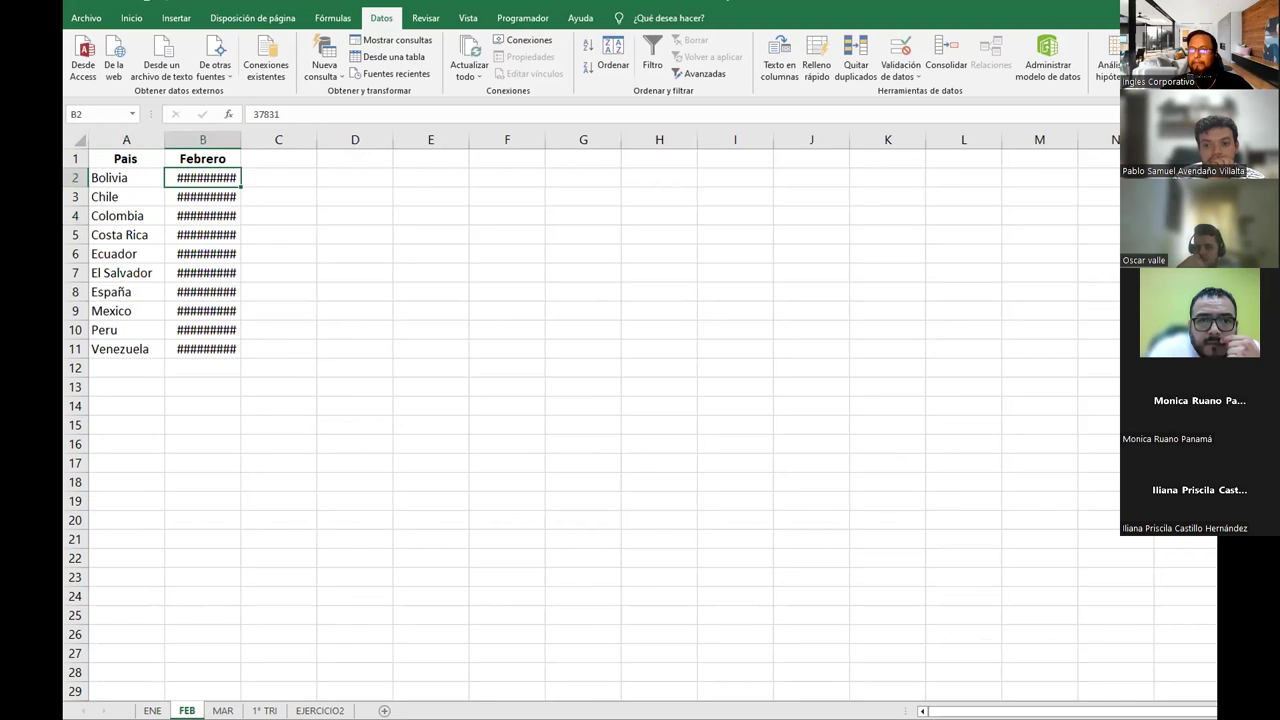
pyautogui.doubleClick(246, 138)
pyautogui.click(222, 710)
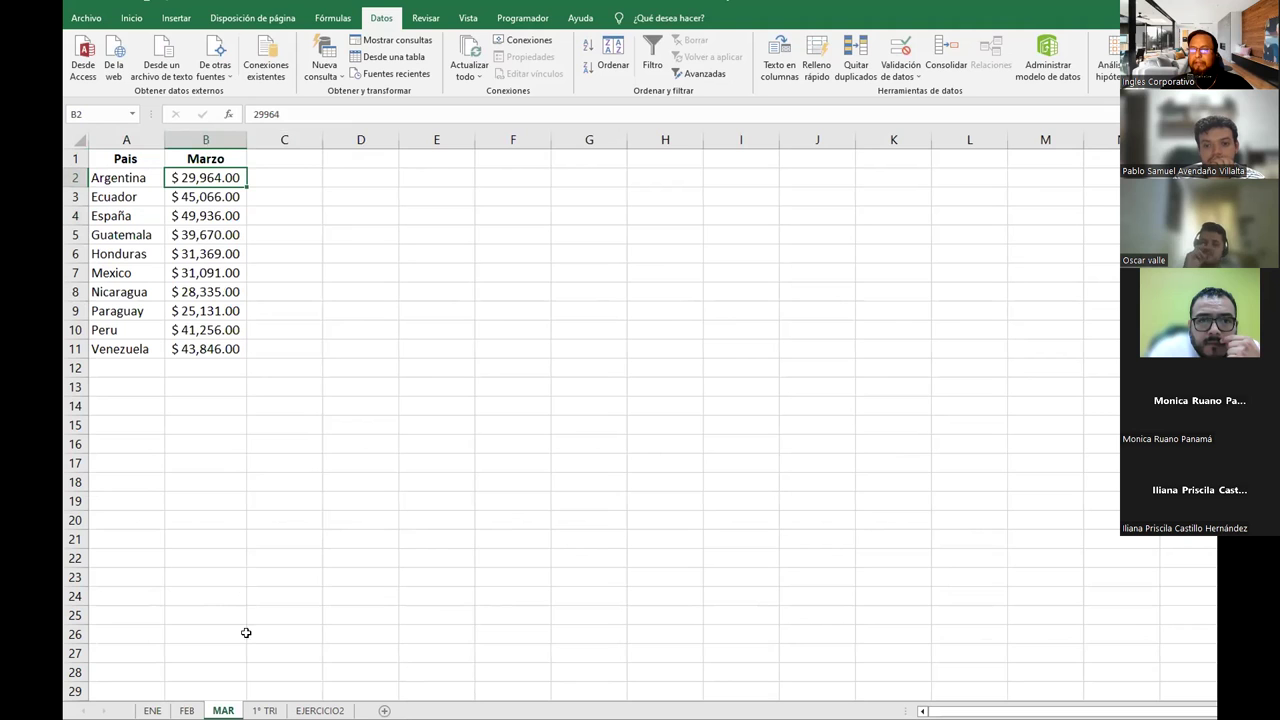
# Start a Suma consolidation in A1 of the 1° TRI sheet and add ENE range A1:B11 as a reference
pyautogui.hotkey('ctrl', 'pagedown')
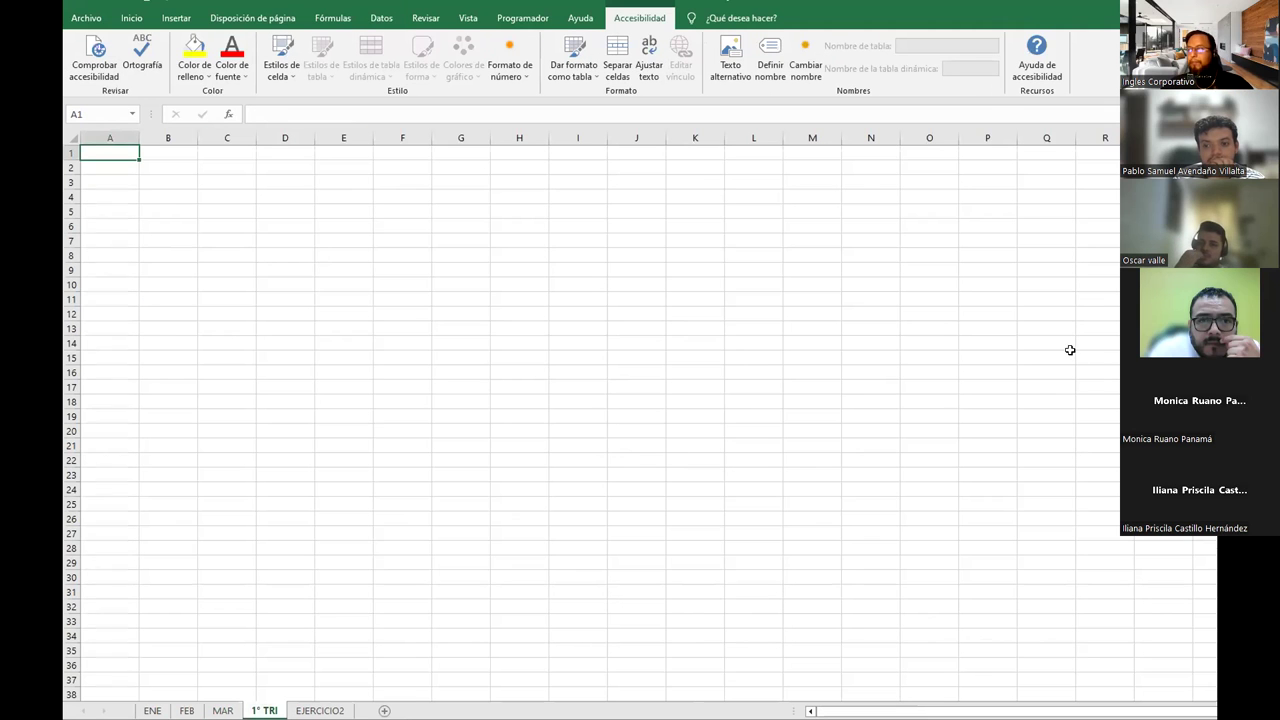
pyautogui.click(381, 18)
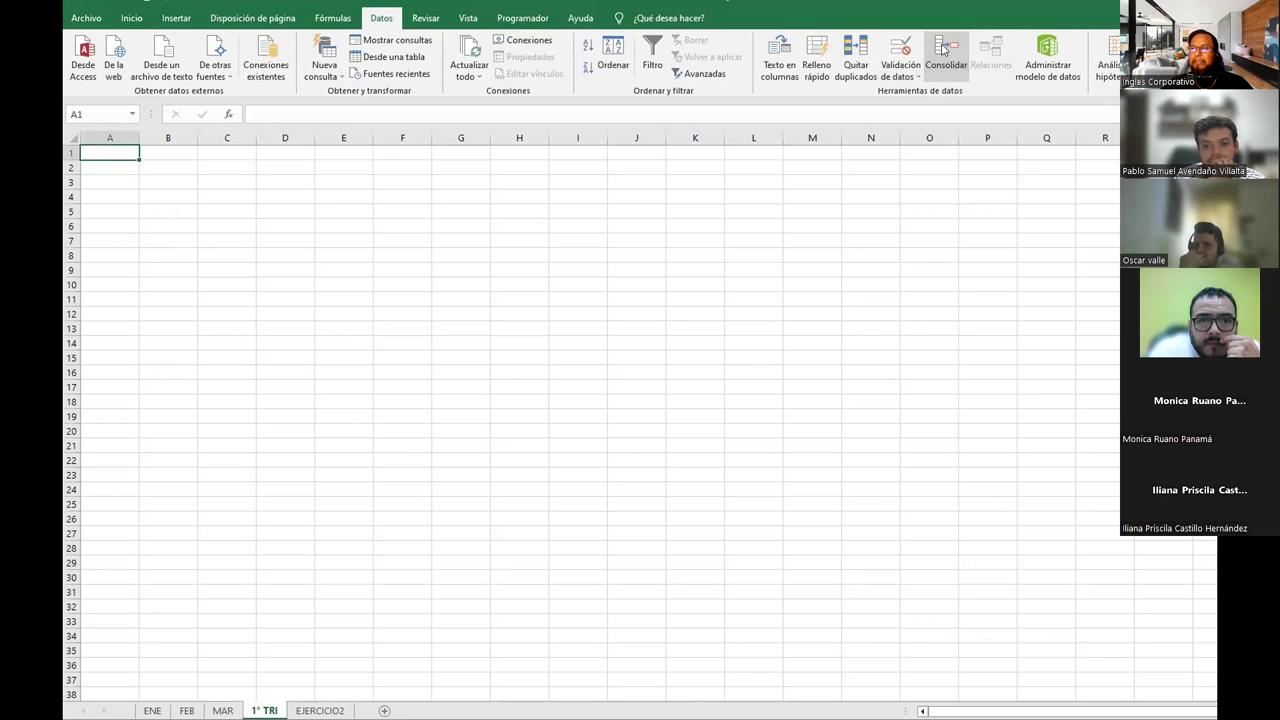
pyautogui.click(944, 50)
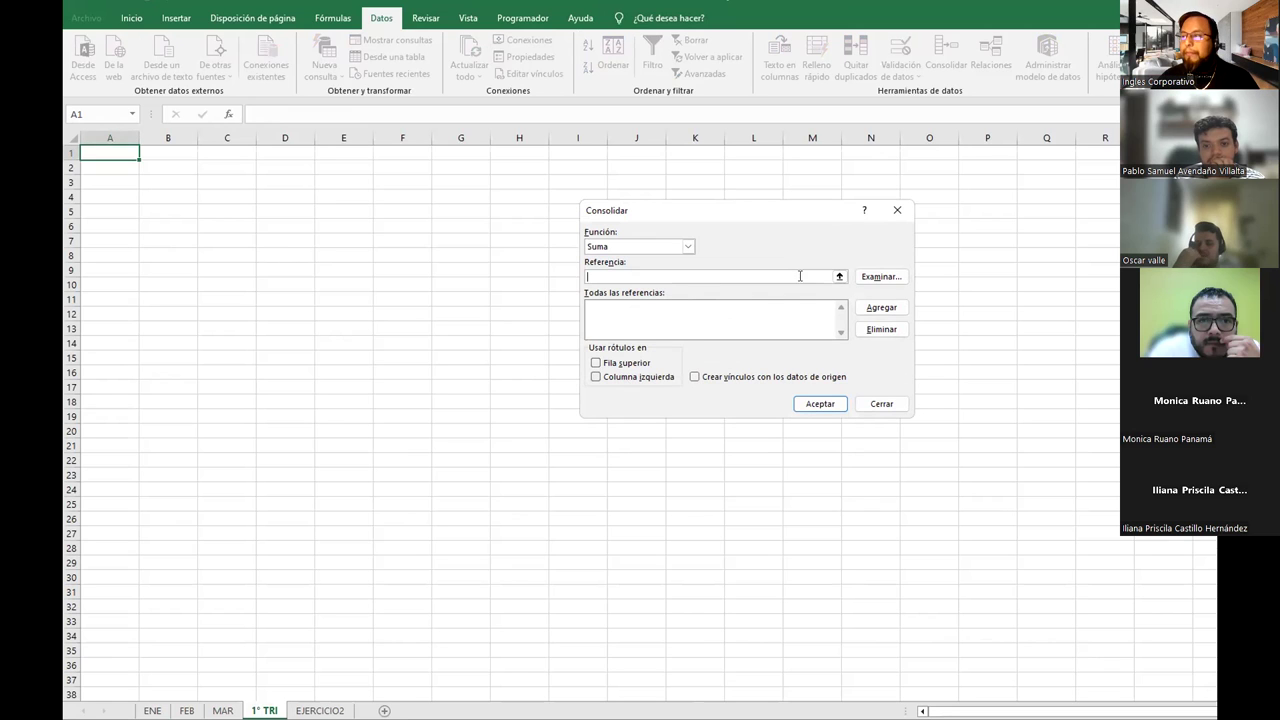
pyautogui.click(839, 276)
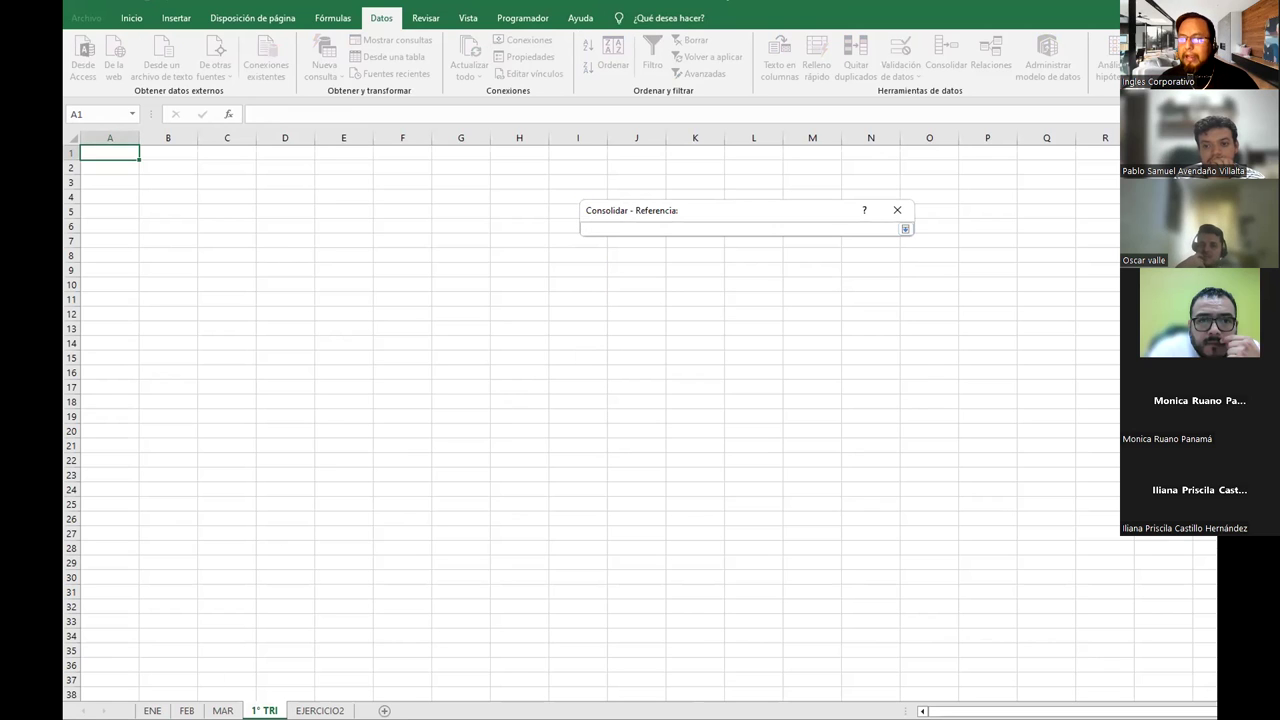
pyautogui.click(152, 710)
pyautogui.moveTo(125, 160); pyautogui.dragTo(244, 357)
pyautogui.click(905, 229)
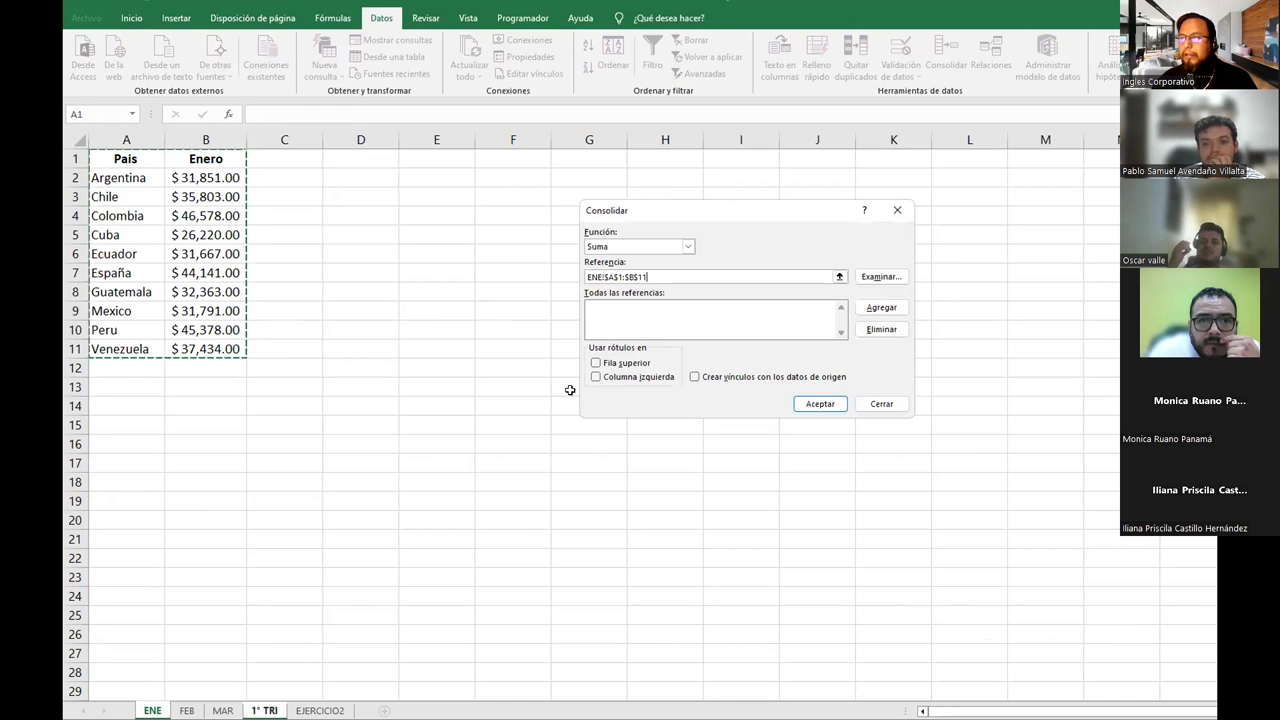
pyautogui.click(891, 312)
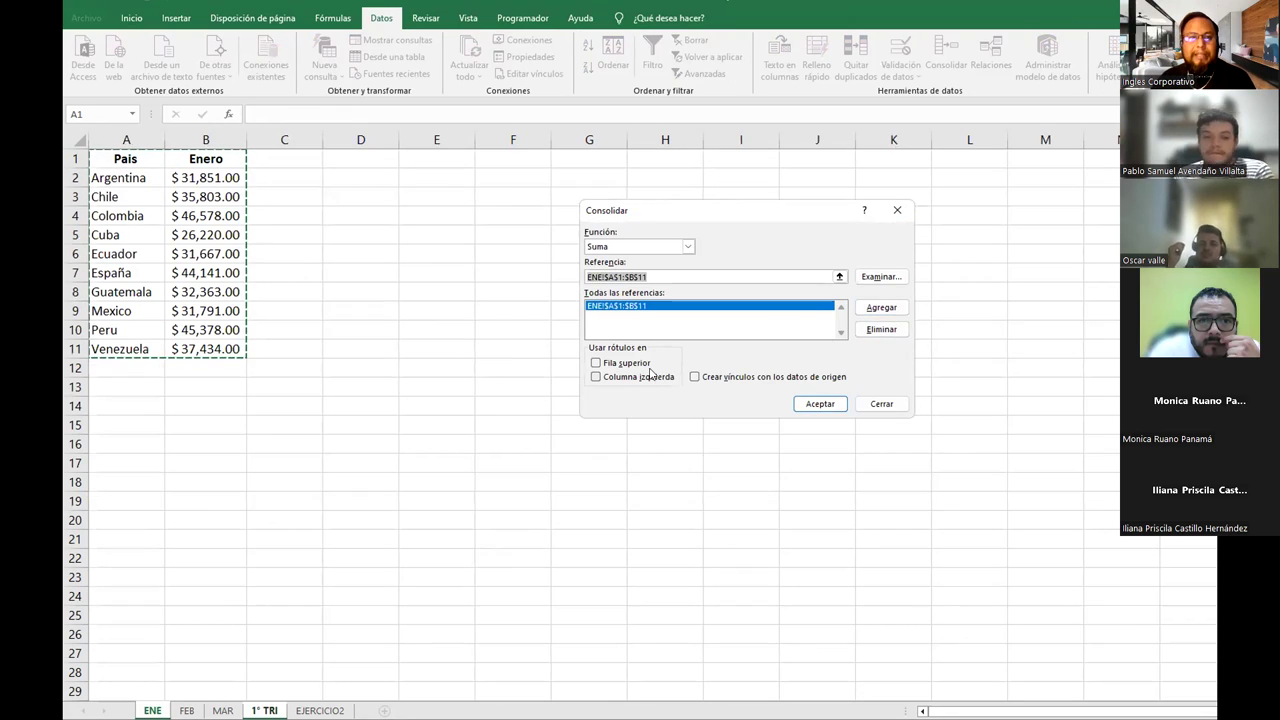
# Add range A1:B11 of the FEB sheet and the same range of the MAR sheet to the consolidation references
pyautogui.click(670, 276)
pyautogui.click(839, 277)
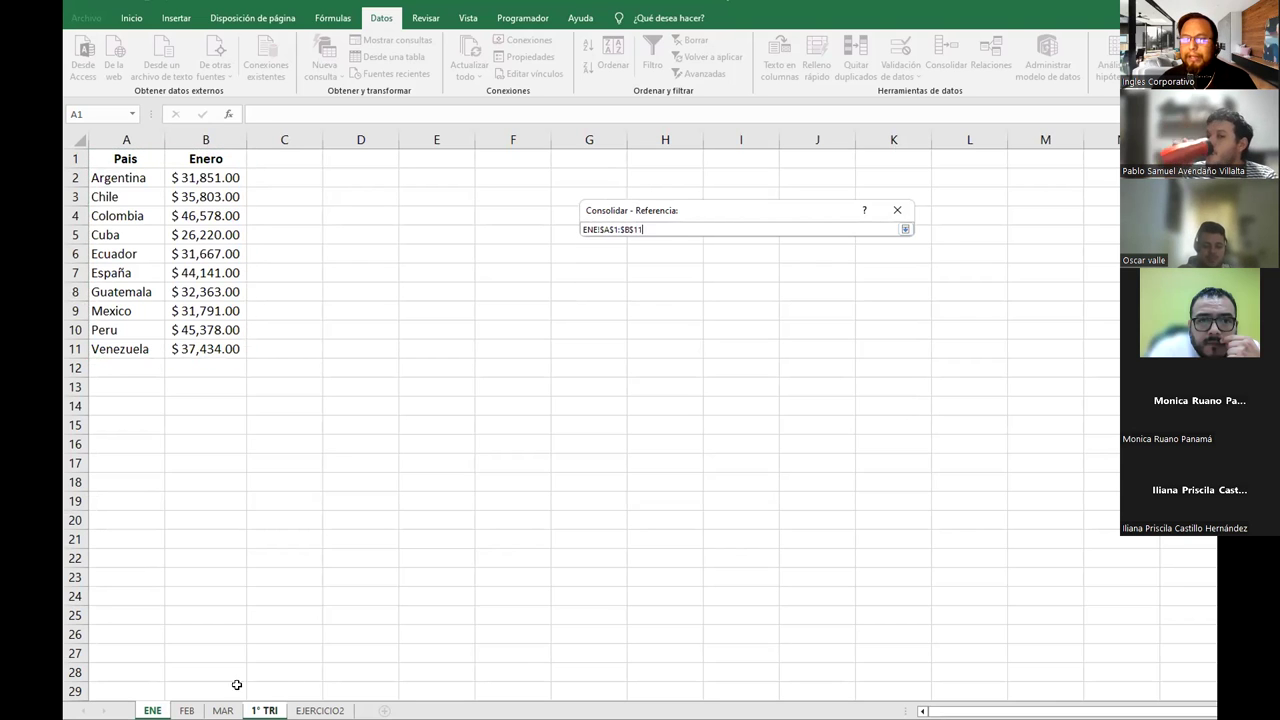
pyautogui.click(187, 710)
pyautogui.moveTo(122, 162); pyautogui.dragTo(206, 334)
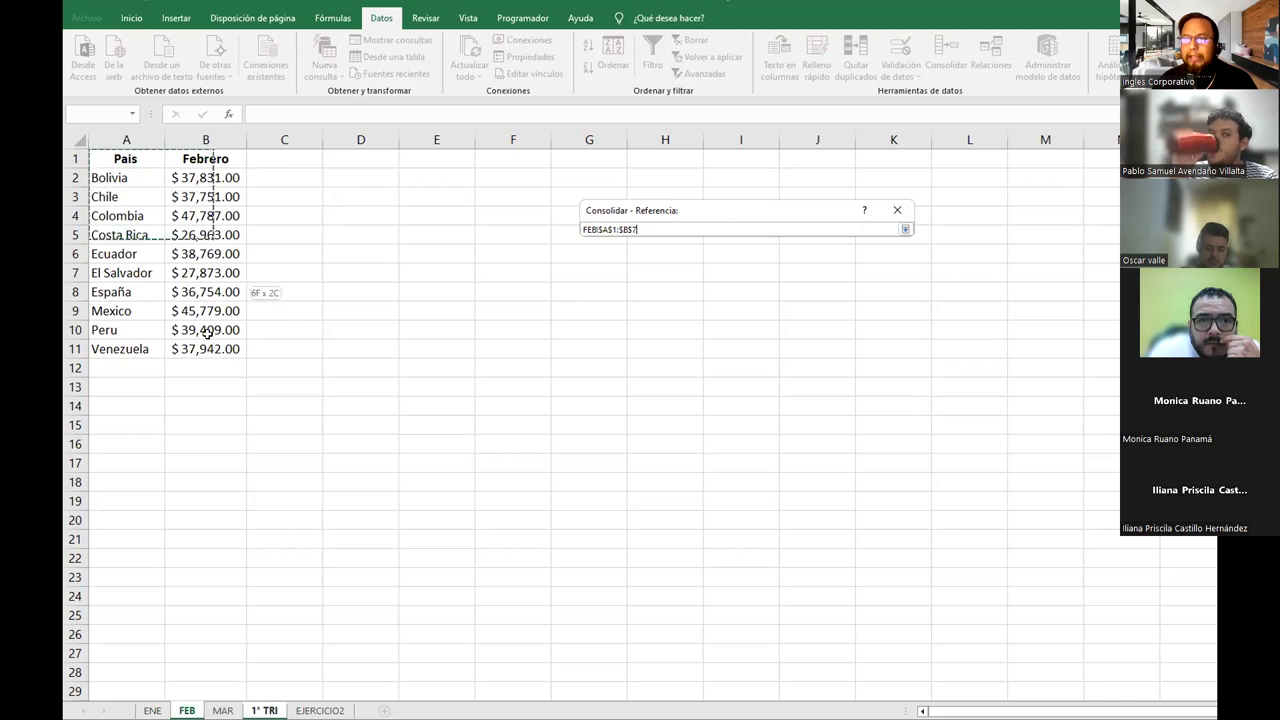
pyautogui.click(904, 230)
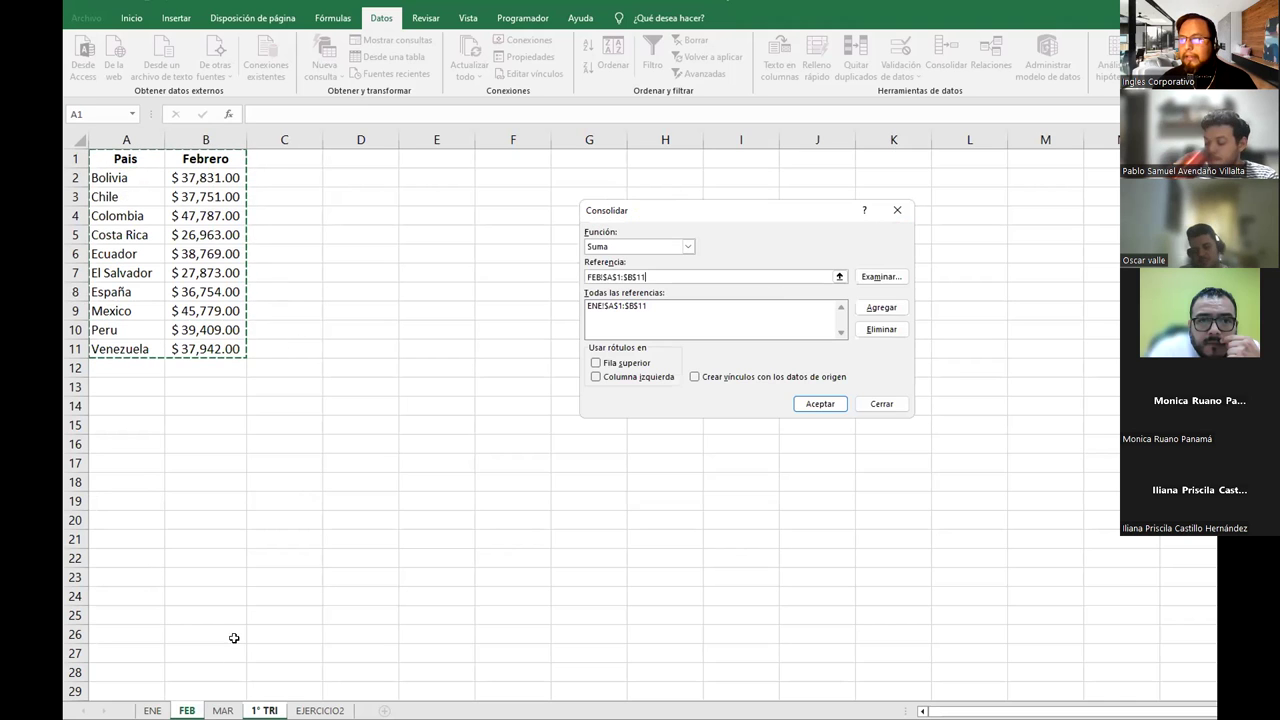
pyautogui.click(223, 710)
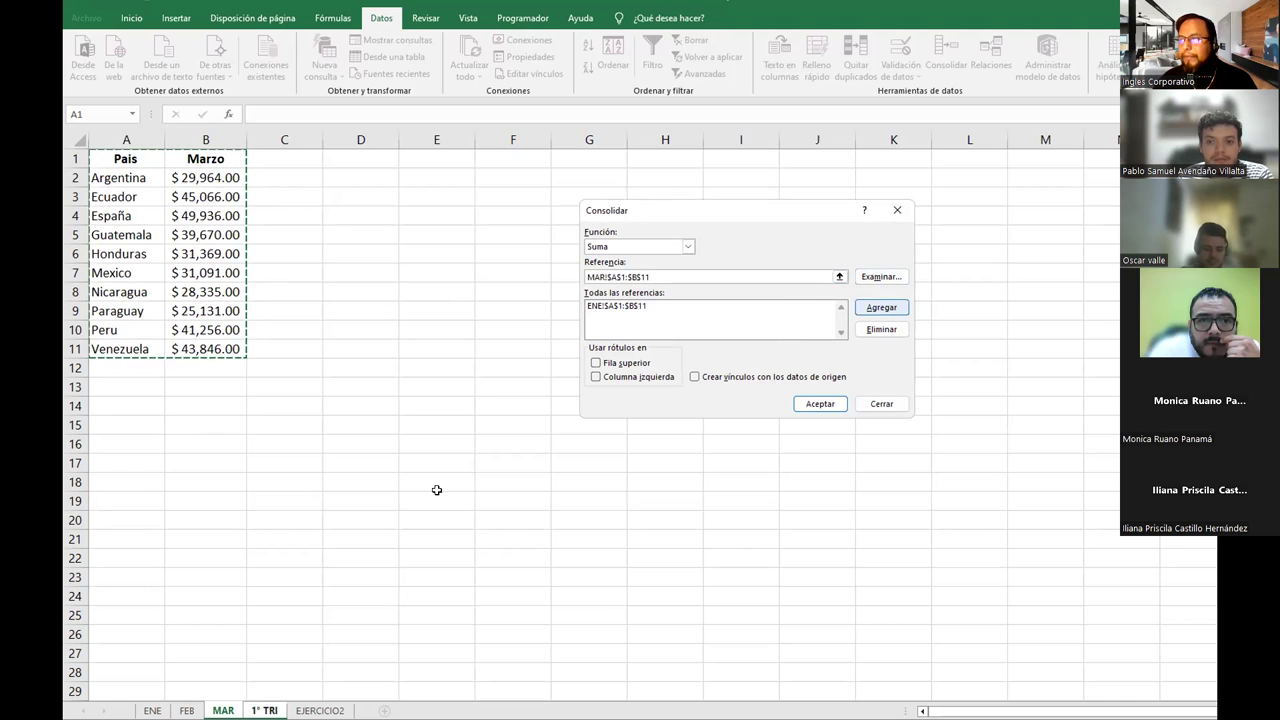
pyautogui.click(187, 710)
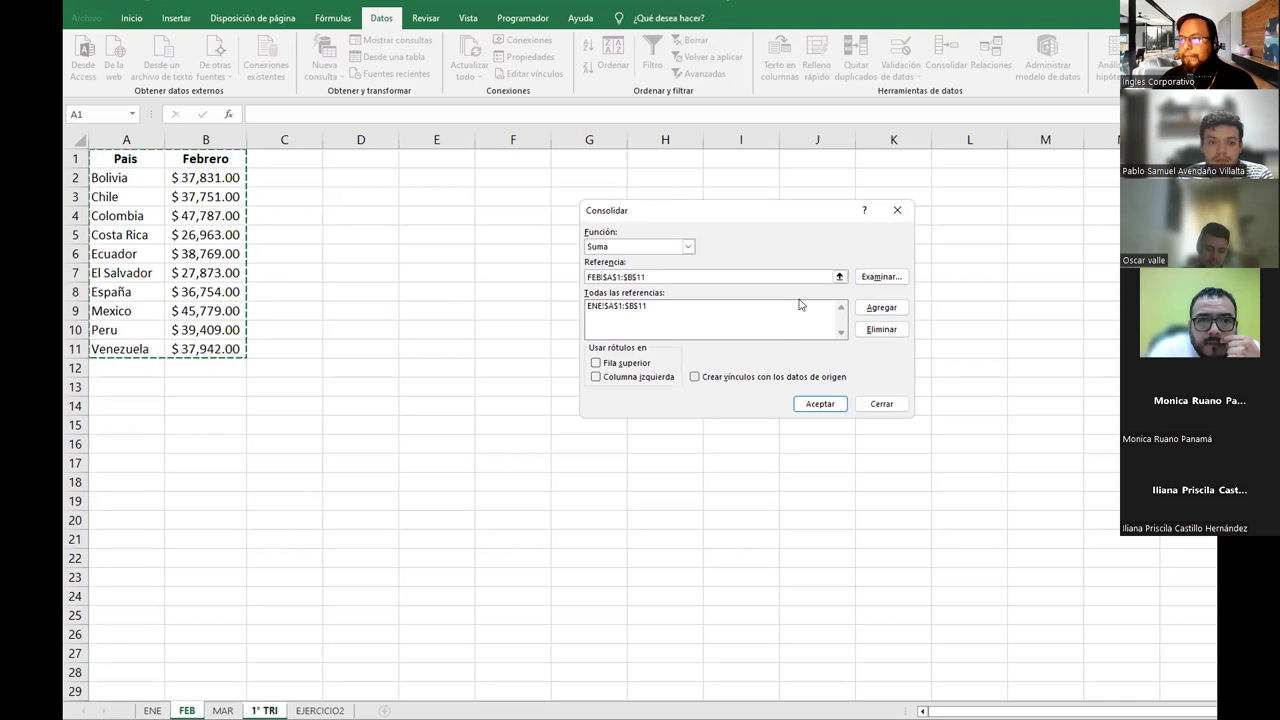
pyautogui.click(881, 307)
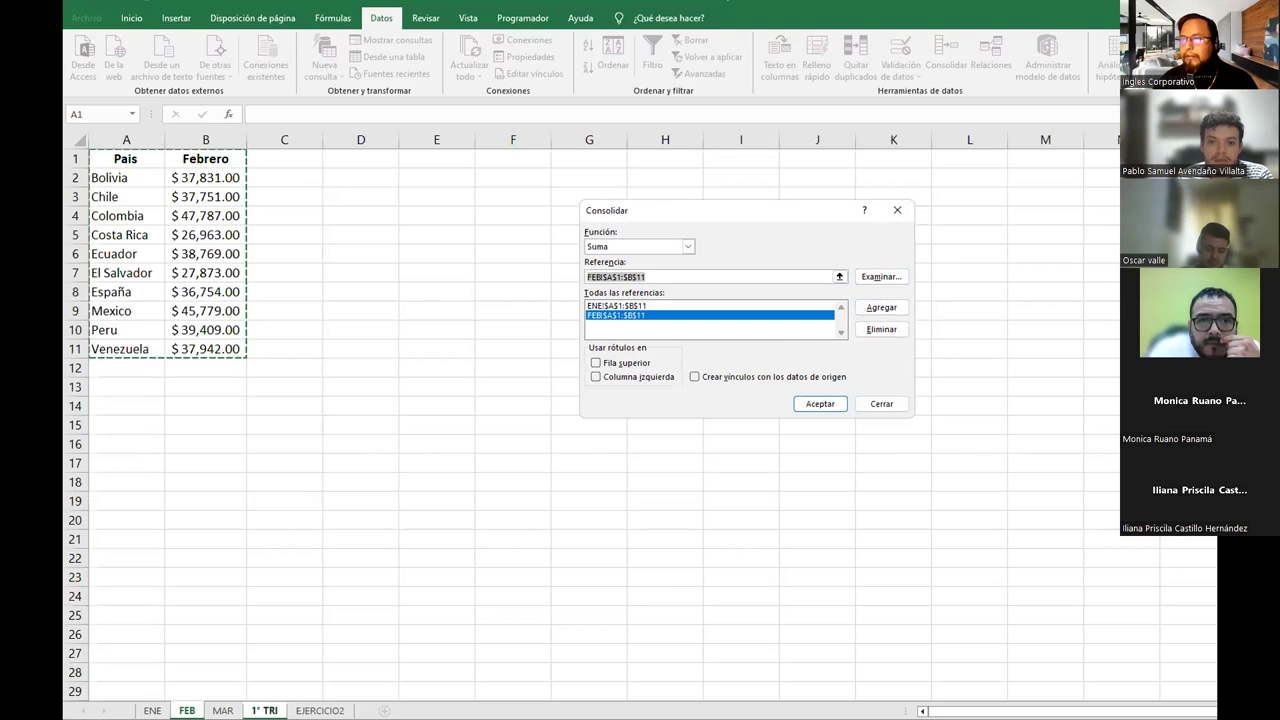
pyautogui.hotkey('ctrl', 'pagedown')
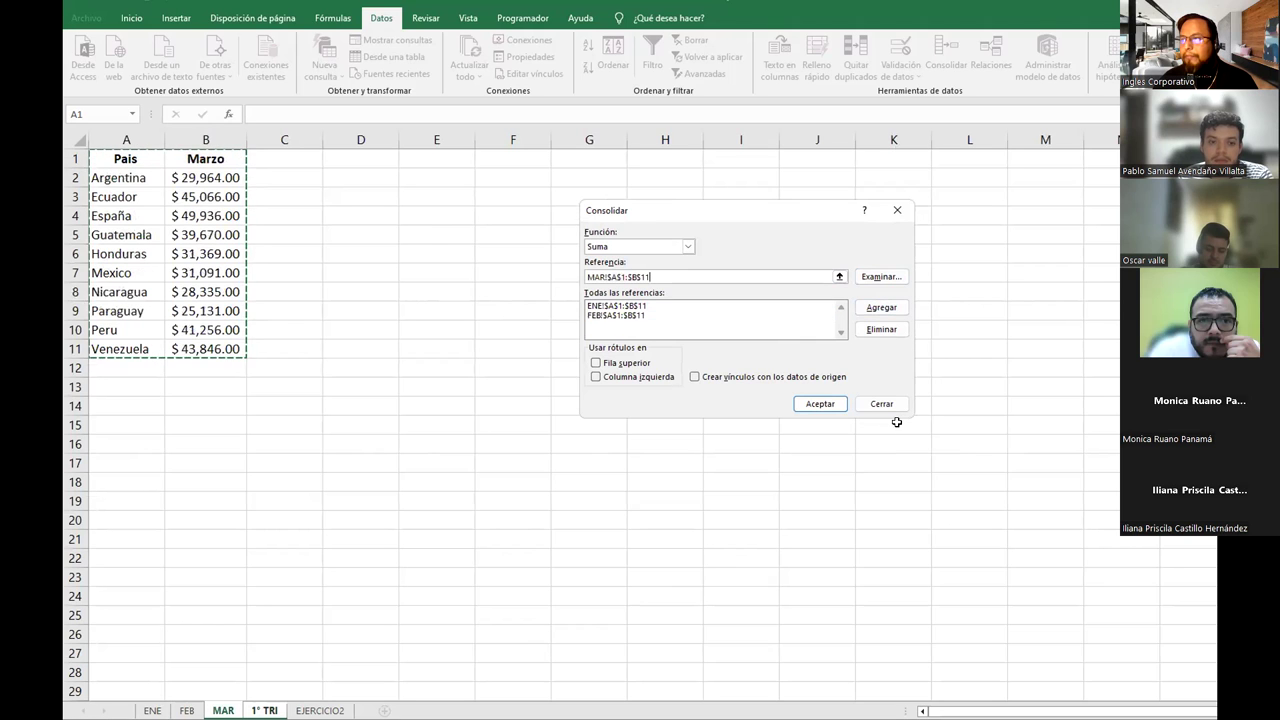
pyautogui.click(881, 307)
# Use the top row and left column as labels and run the consolidation
pyautogui.click(596, 363)
pyautogui.click(597, 376)
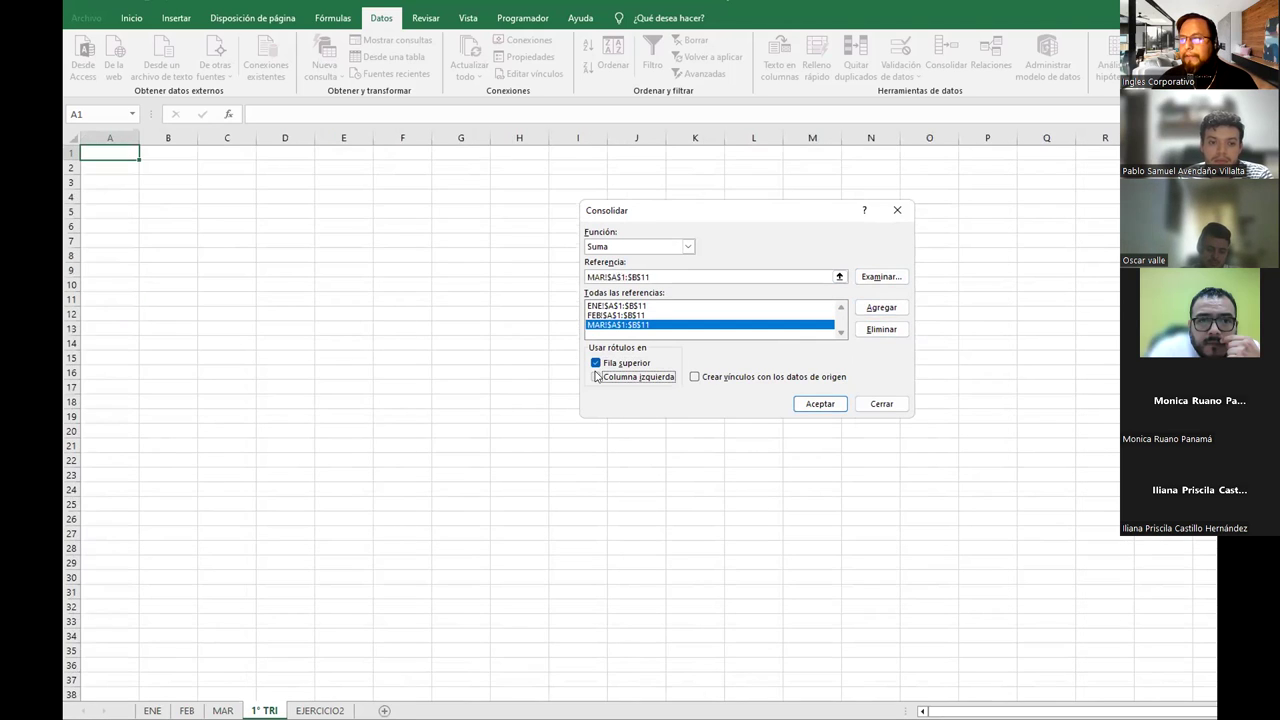
pyautogui.click(816, 405)
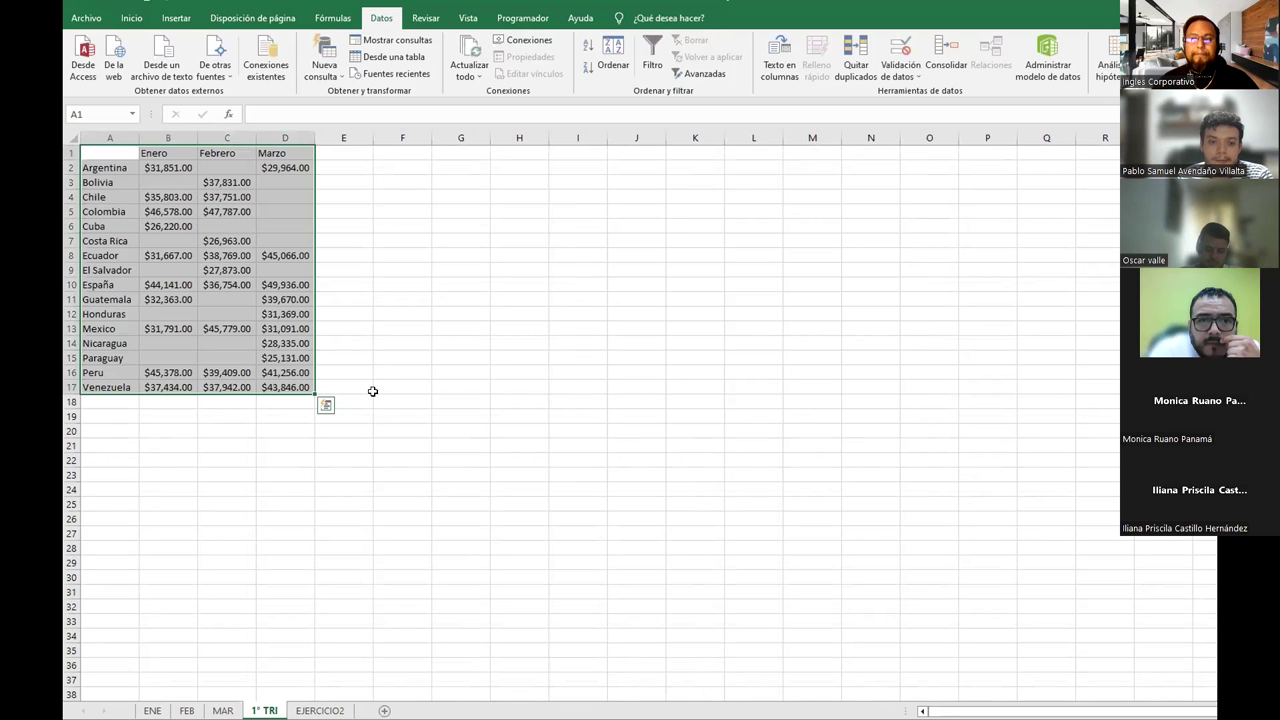
# Fit the widths of the Enero, Febrero and Marzo columns on the 1° TRI sheet to their amounts
pyautogui.scroll(4, 260, 360)
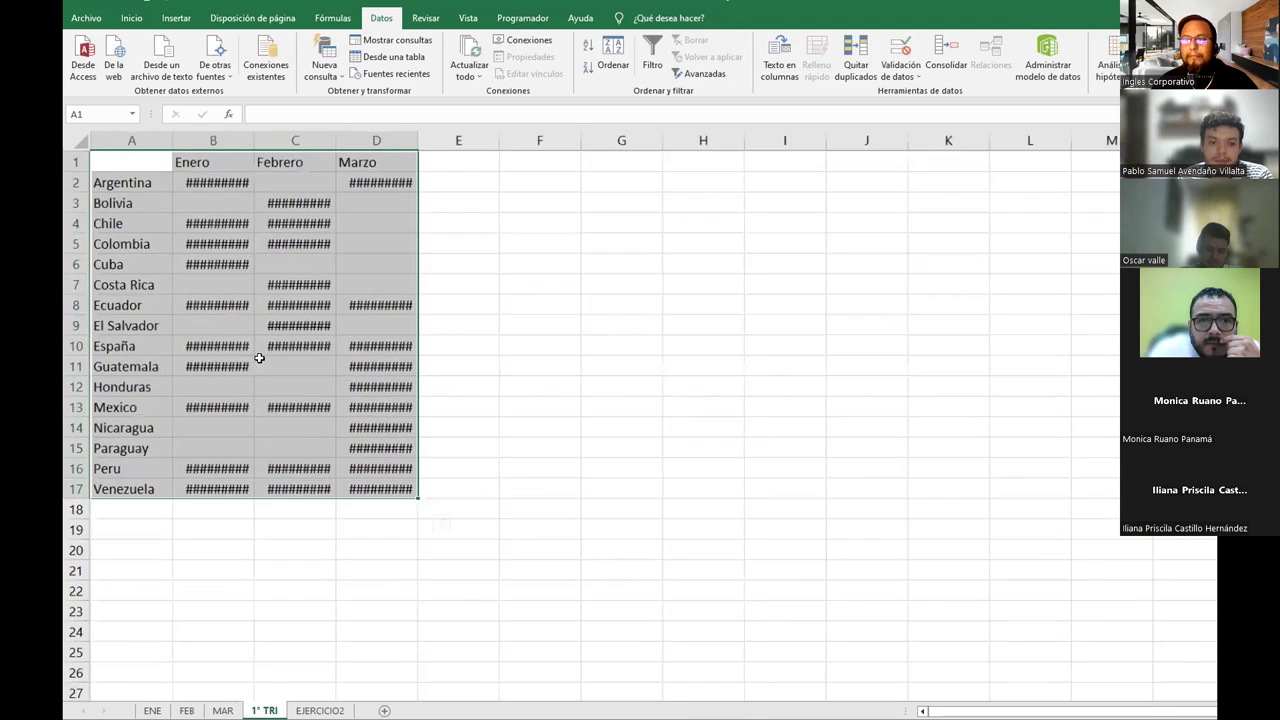
pyautogui.scroll(1, 259, 358)
pyautogui.doubleClick(262, 140)
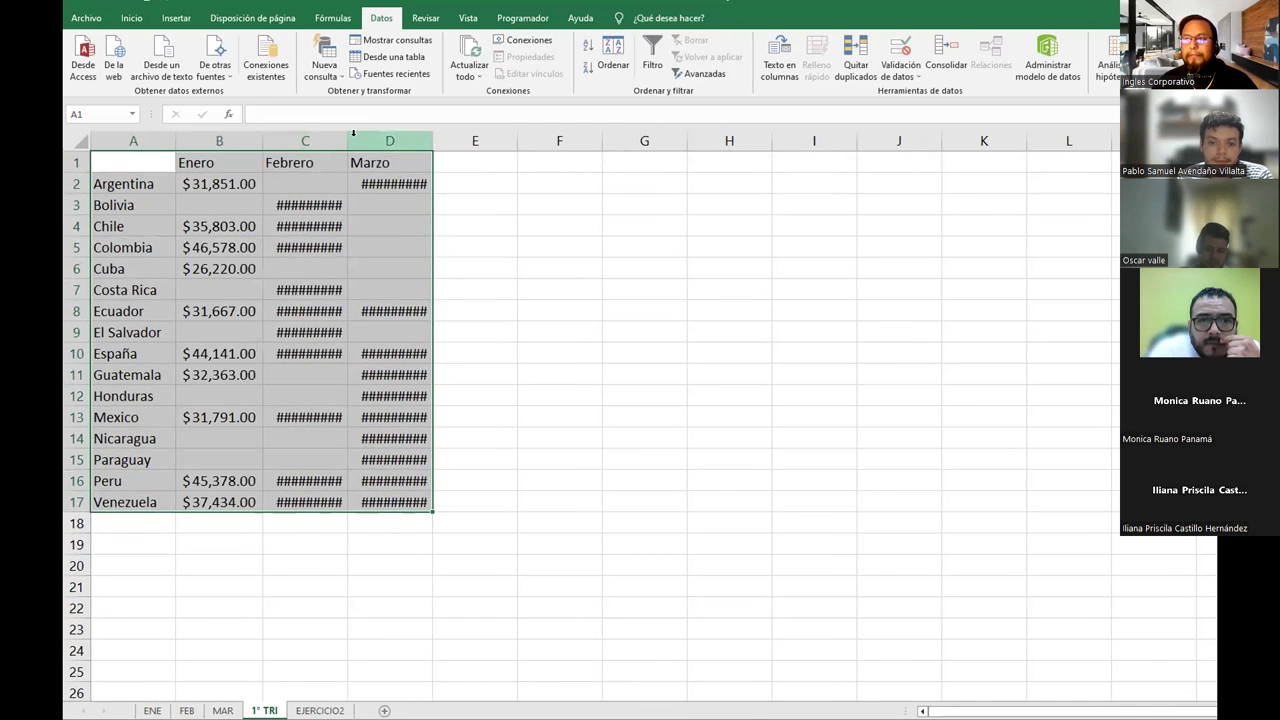
pyautogui.click(353, 137)
pyautogui.doubleClick(433, 140)
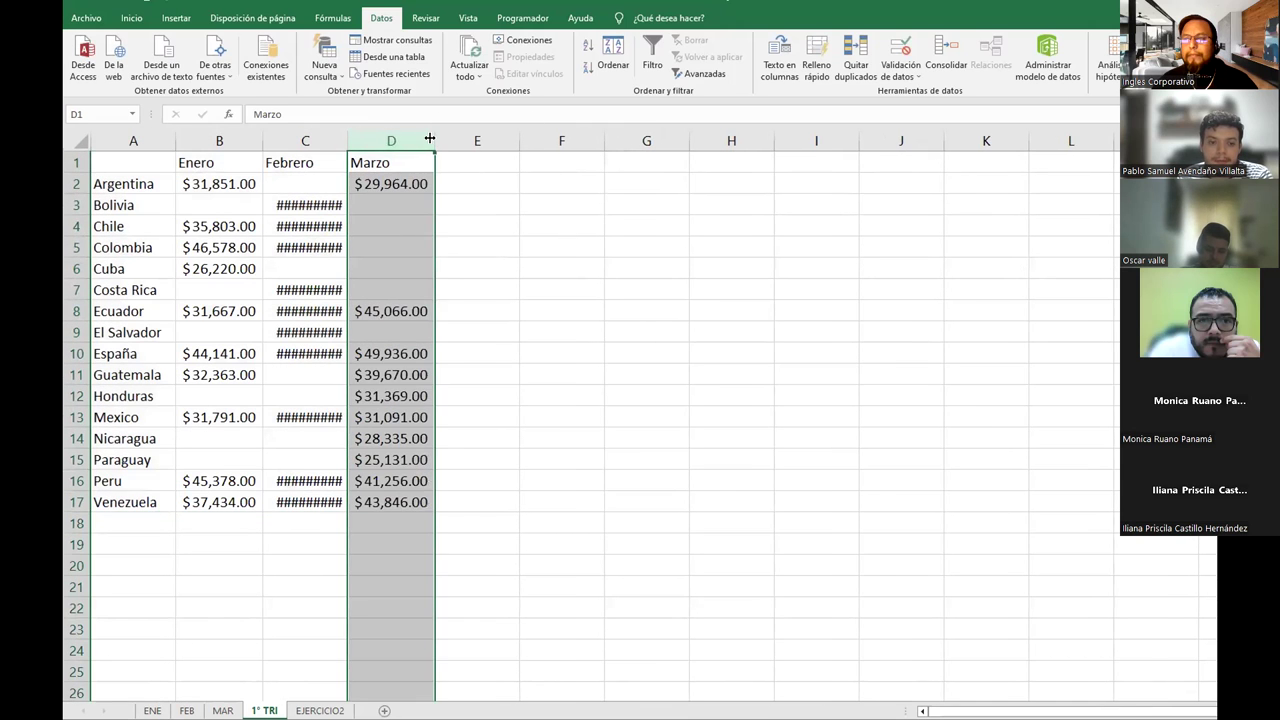
pyautogui.doubleClick(347, 140)
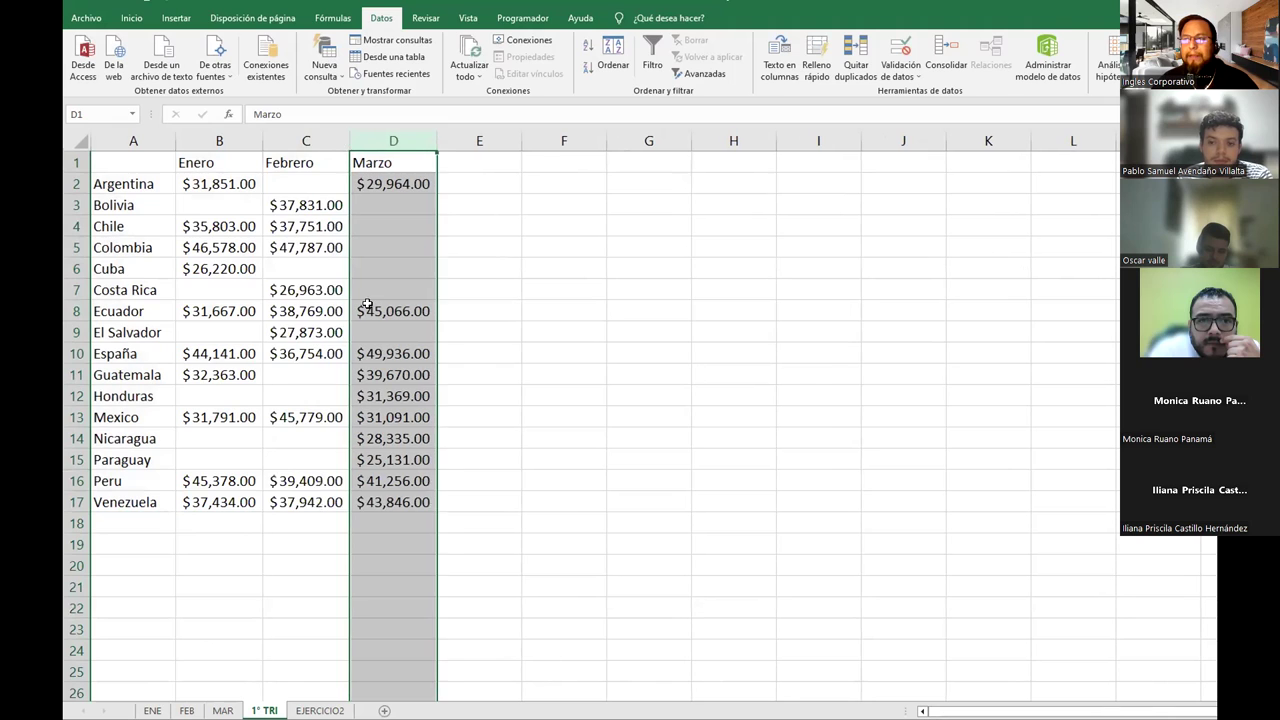
pyautogui.click(362, 432)
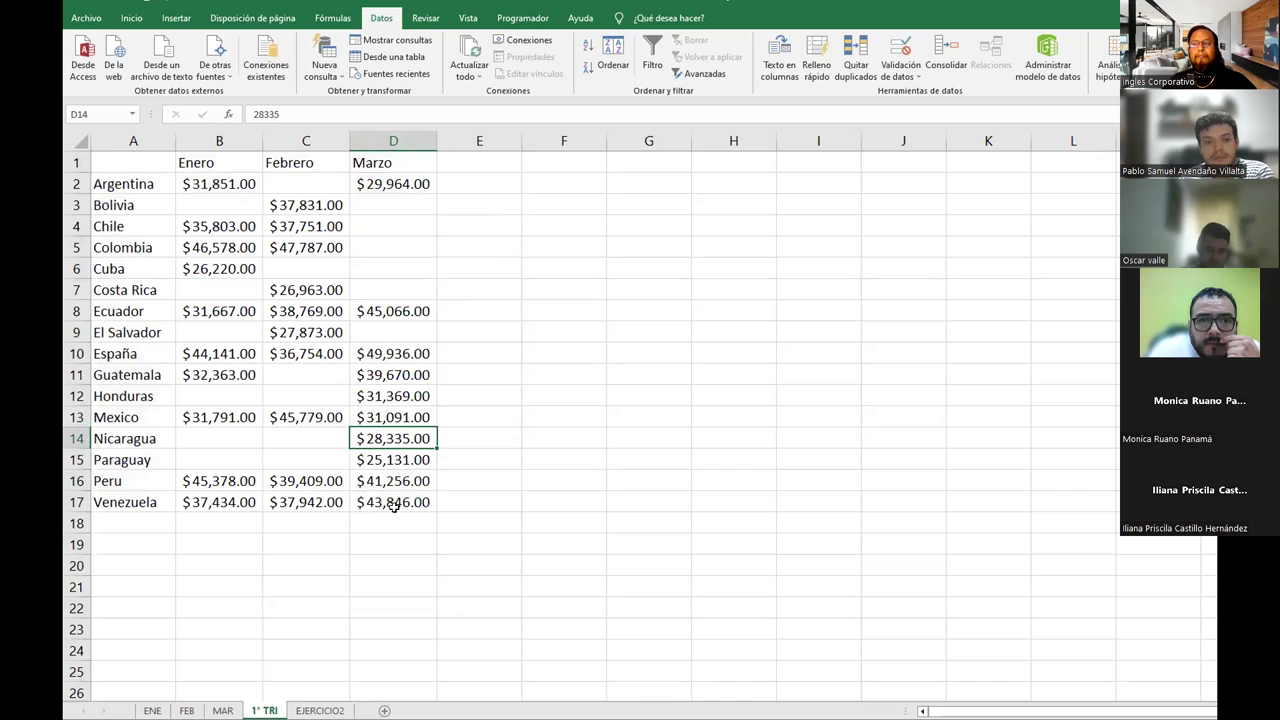
# Enter the heading Pais in cell A1 of the consolidated data
pyautogui.click(142, 160)
pyautogui.write('Pais')
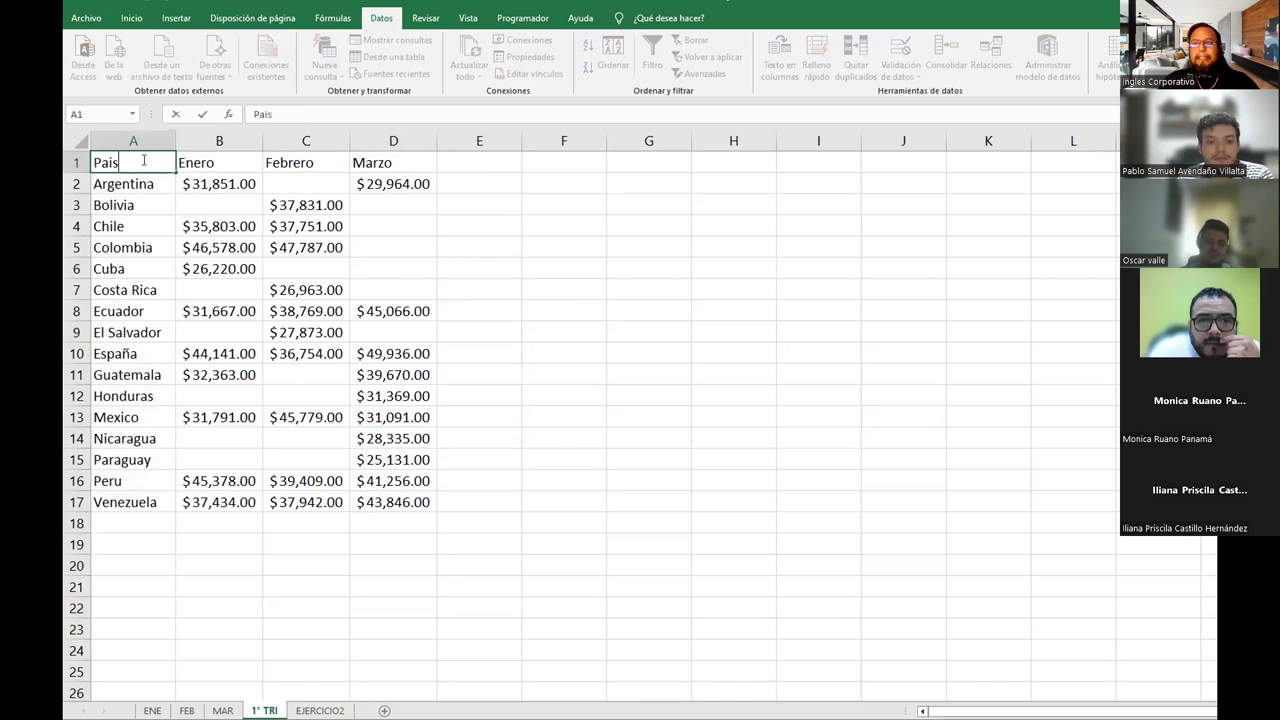
pyautogui.press('Return')
pyautogui.moveTo(142, 160); pyautogui.dragTo(364, 162)
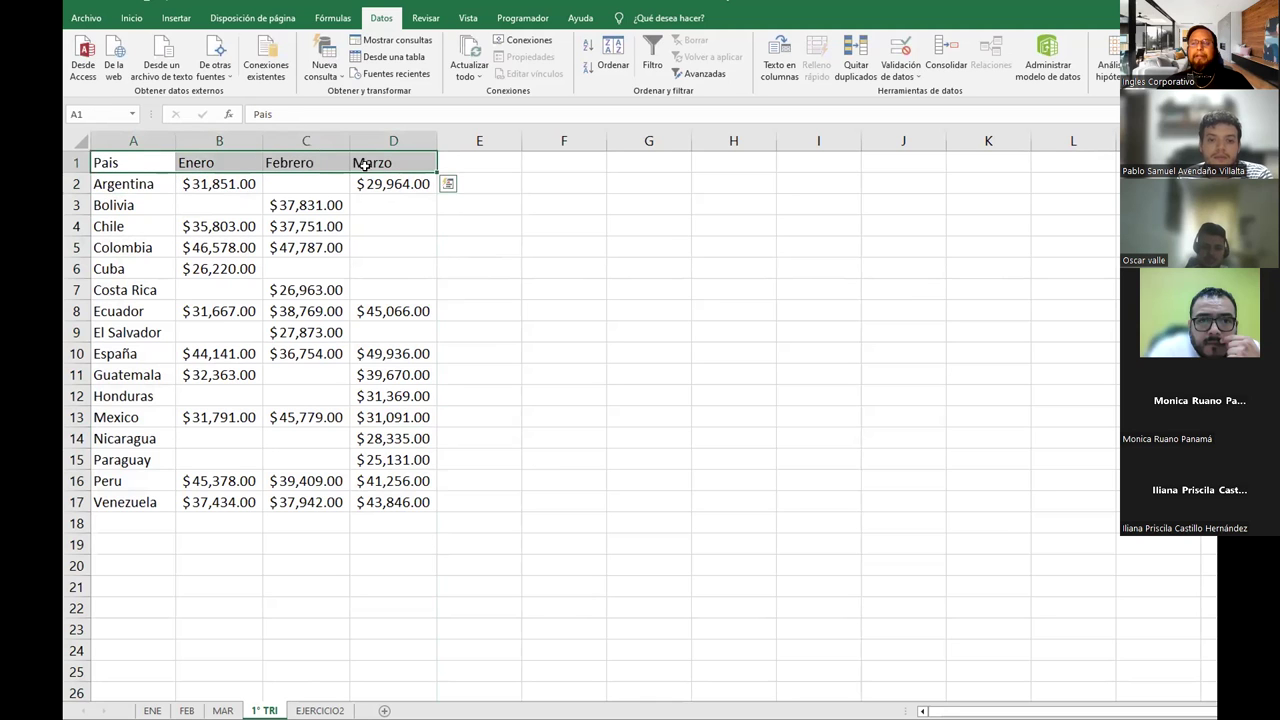
pyautogui.click(174, 18)
pyautogui.click(186, 62)
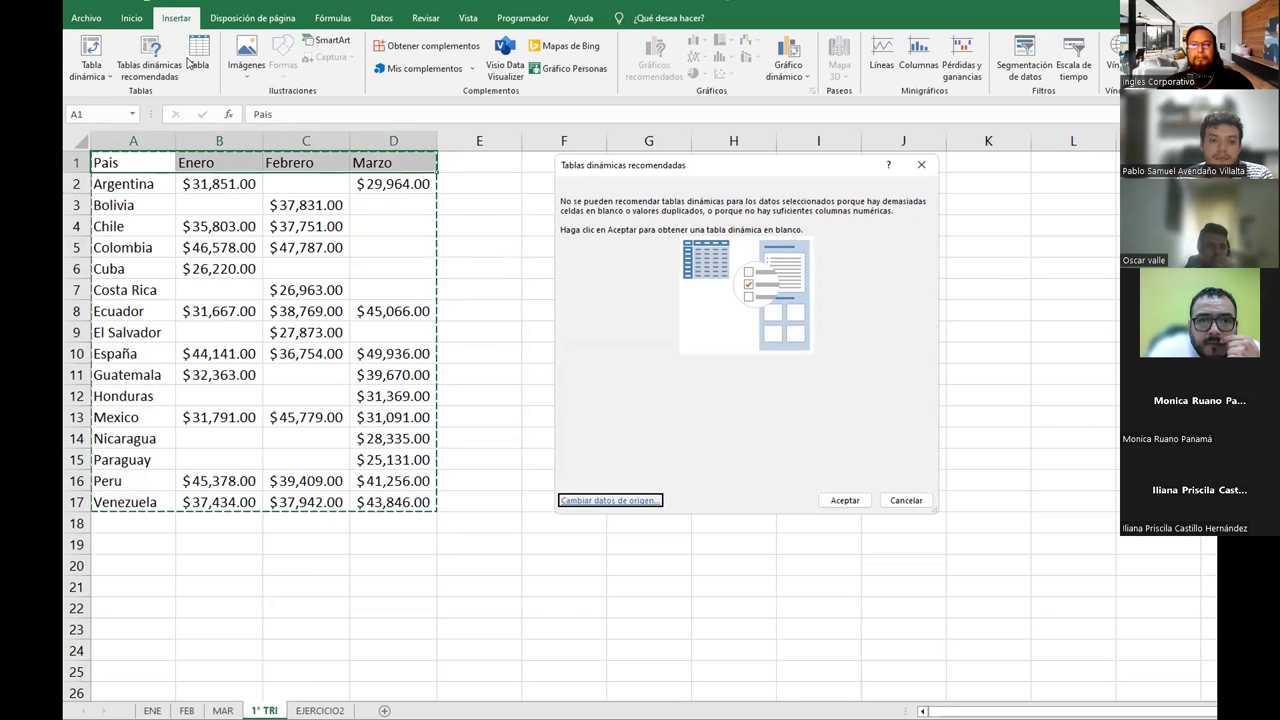
pyautogui.press('Escape')
pyautogui.click(192, 62)
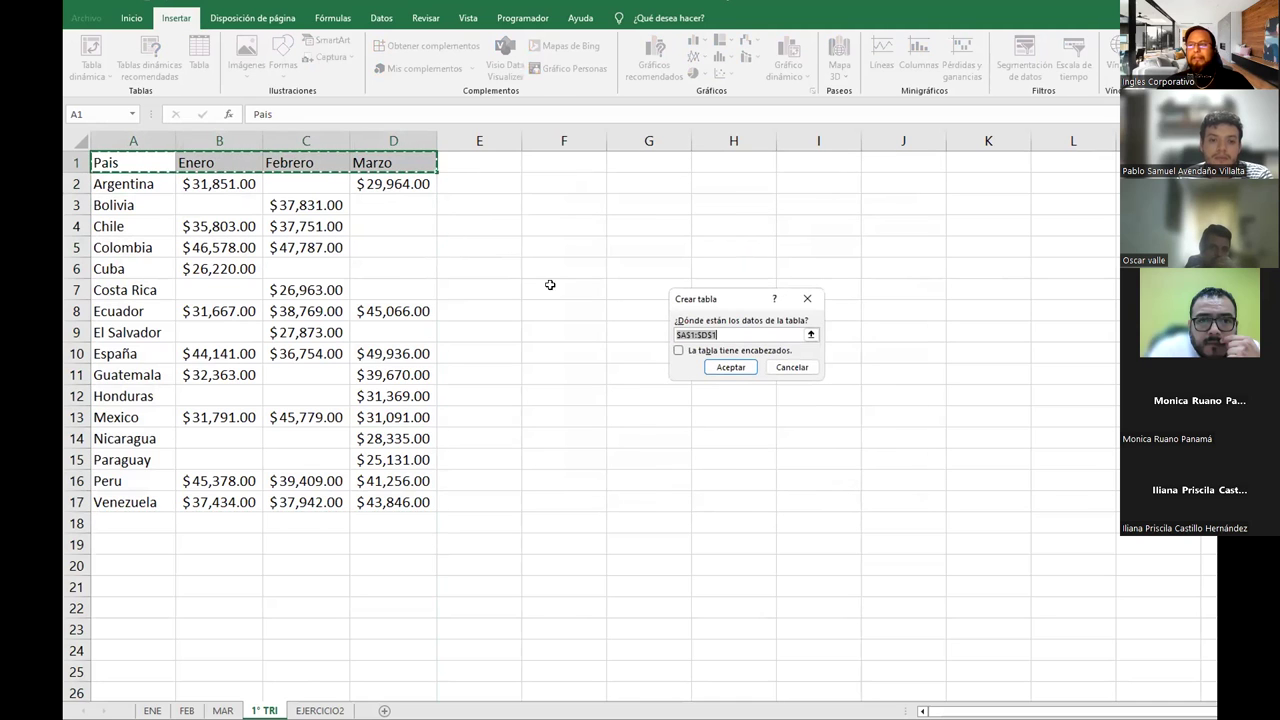
pyautogui.click(679, 351)
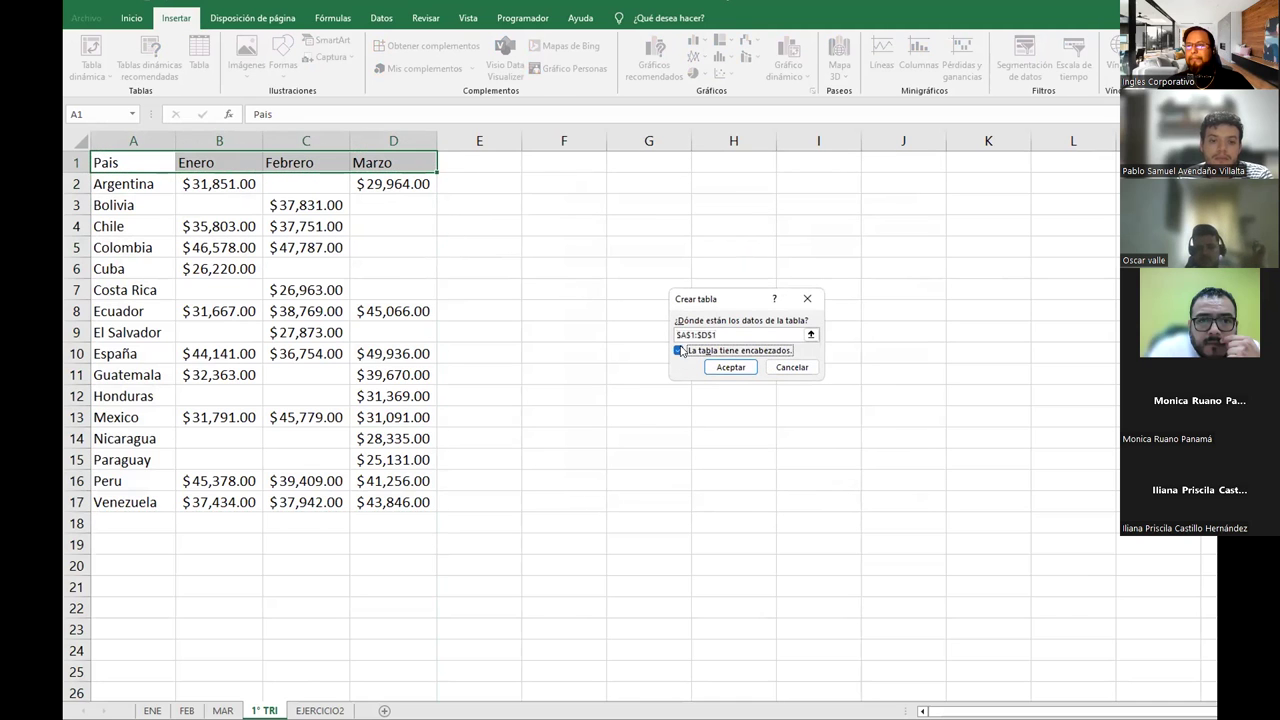
pyautogui.click(779, 366)
# Convert the consolidated range A1:D17 into a table with a header row
pyautogui.click(205, 184)
pyautogui.click(207, 64)
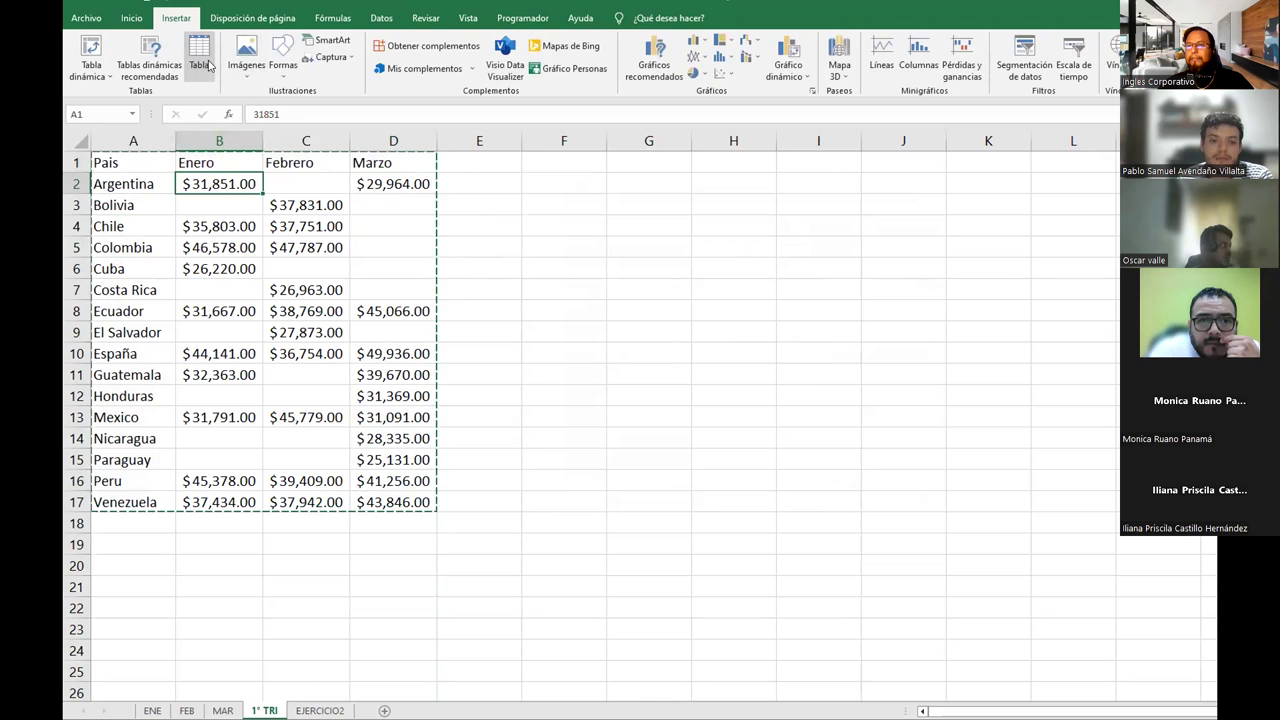
pyautogui.click(722, 366)
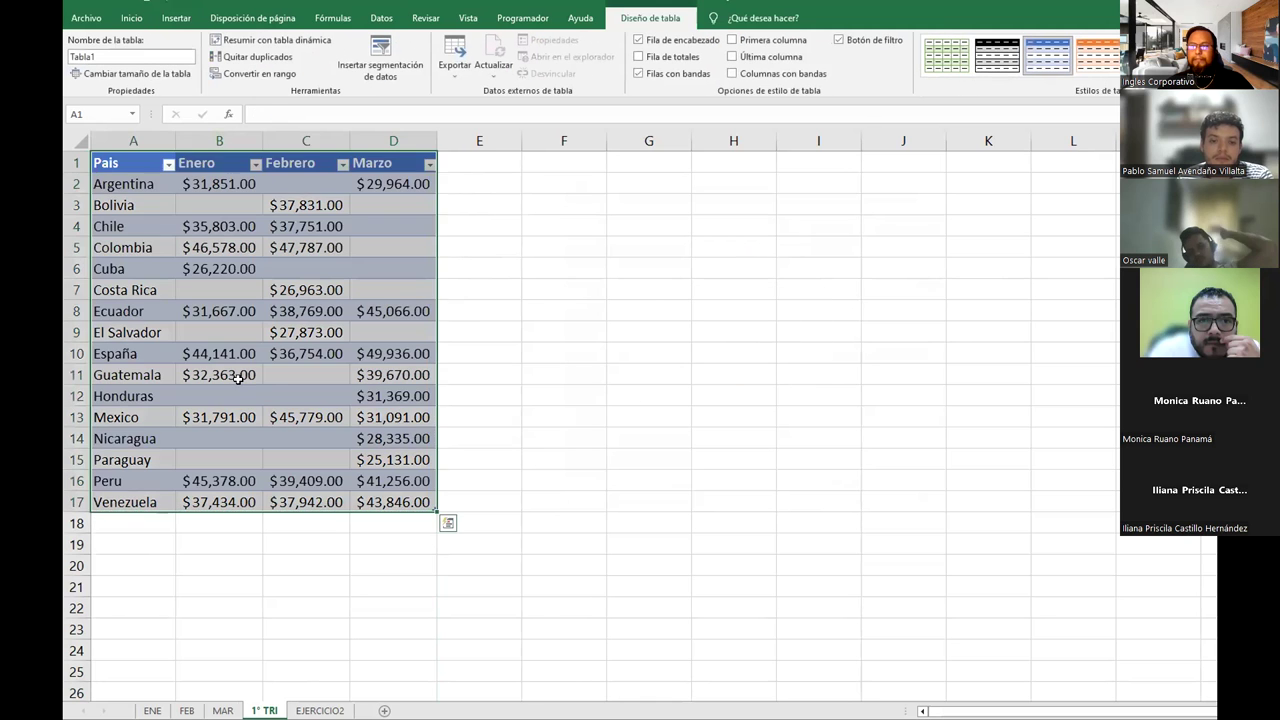
pyautogui.click(238, 378)
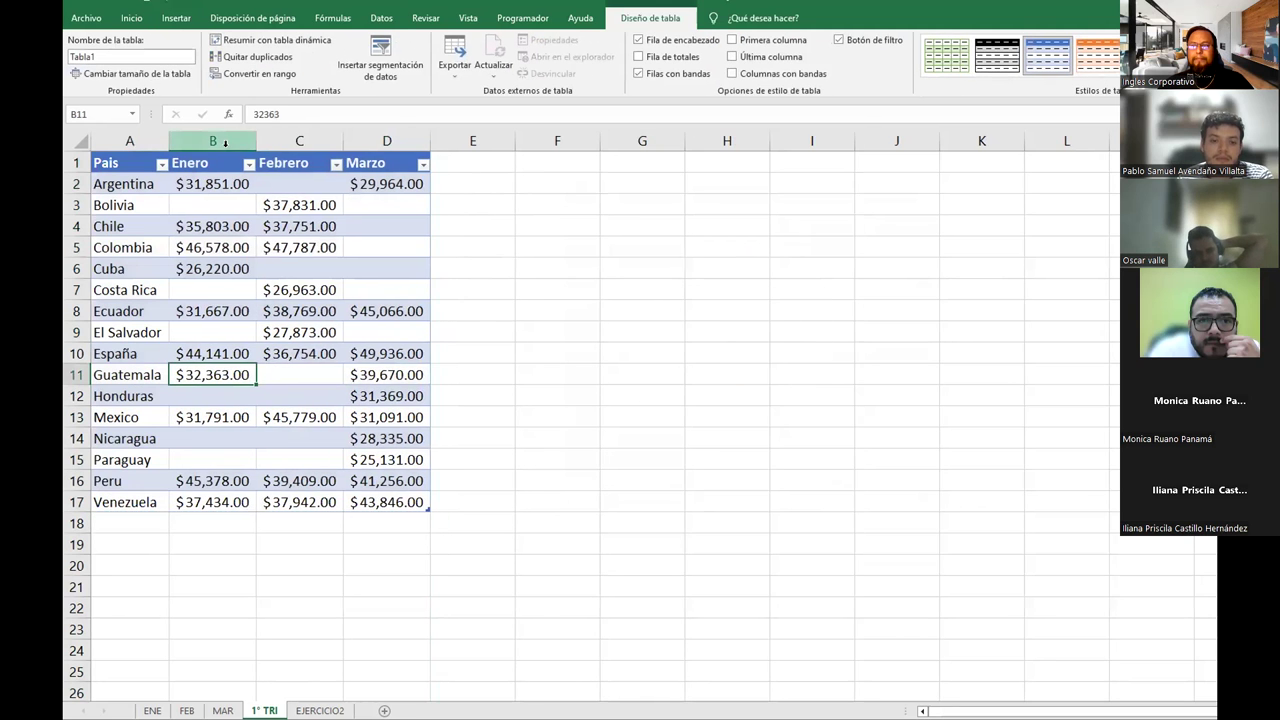
pyautogui.click(349, 138)
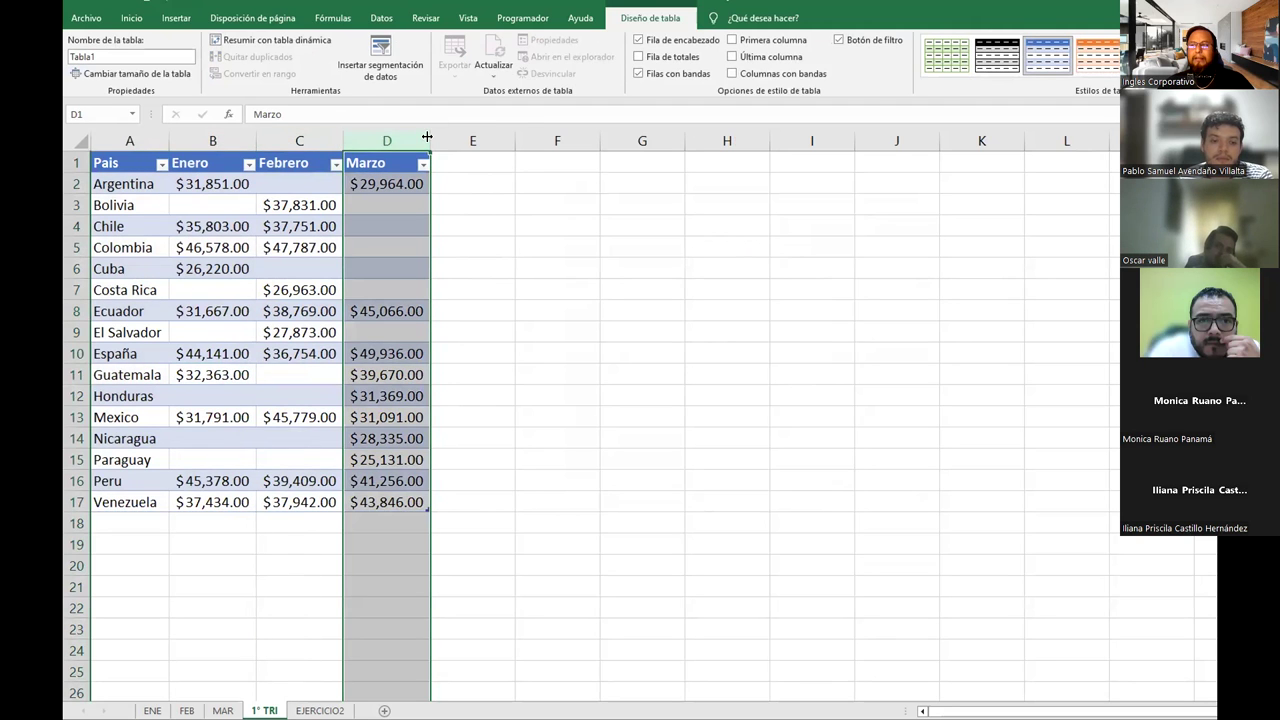
pyautogui.click(336, 312)
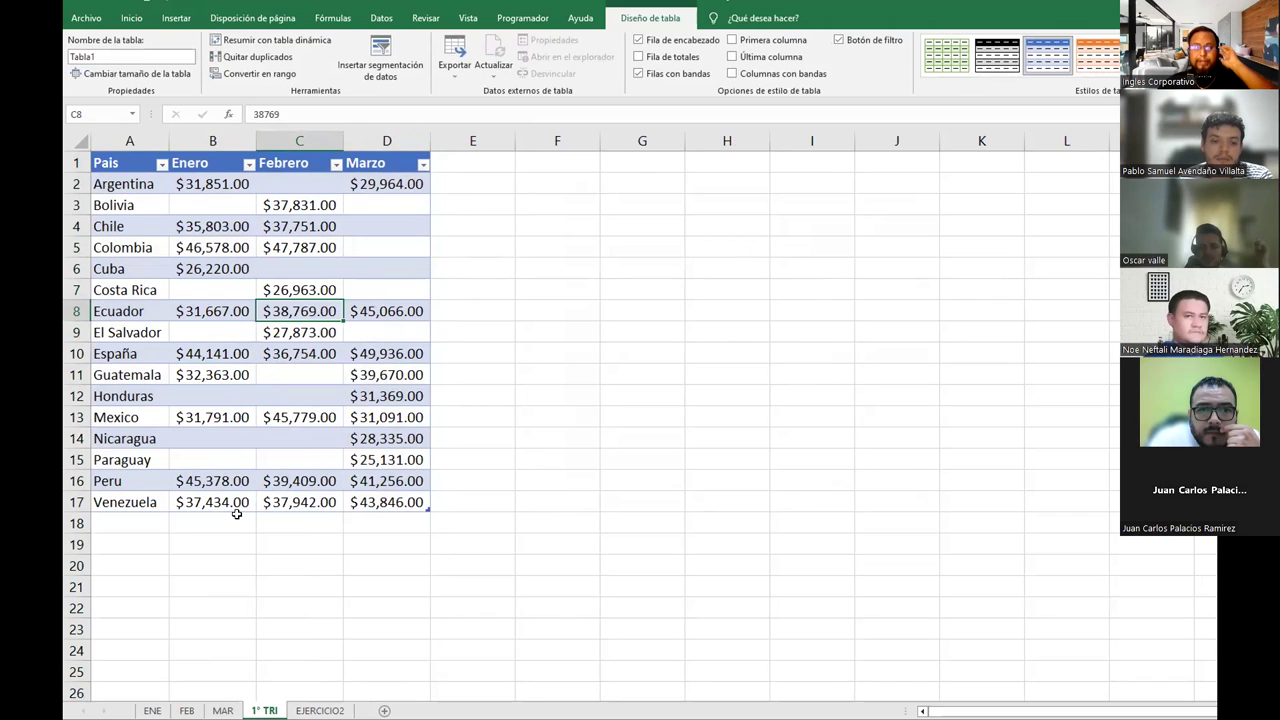
pyautogui.click(241, 503)
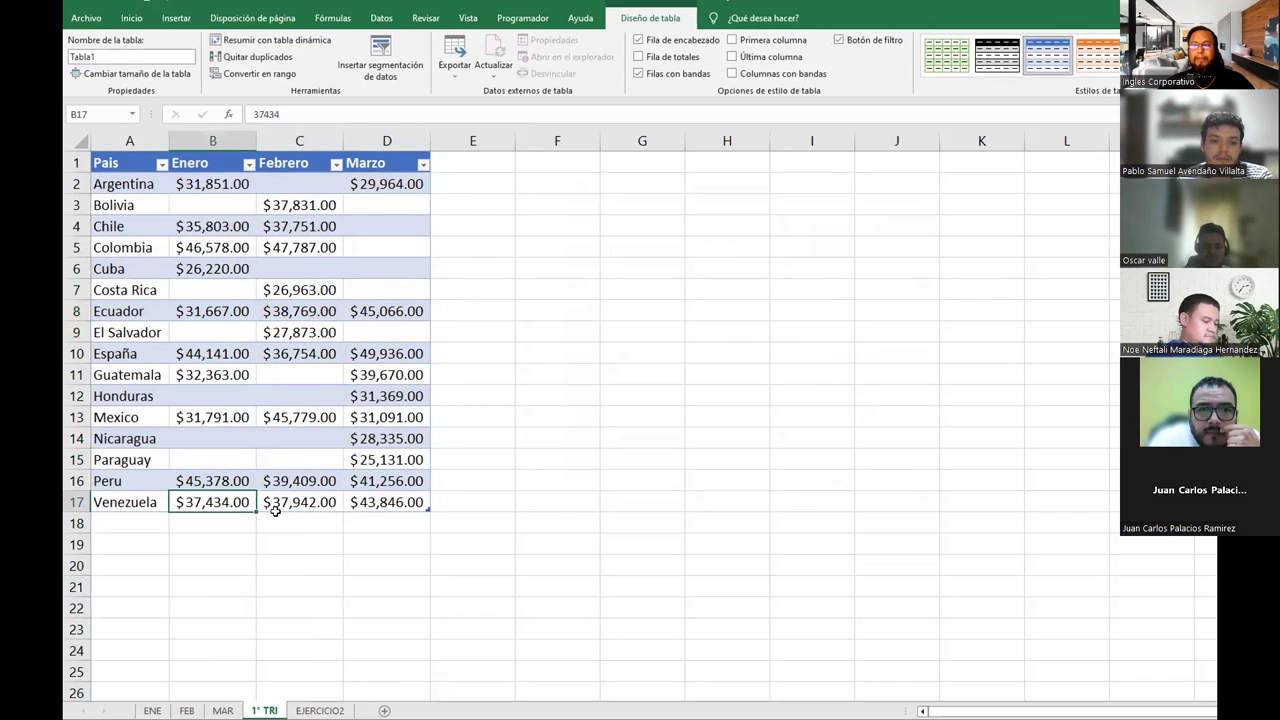
# Insert an empty row above the table's header row on the 1° TRI sheet
pyautogui.rightClick(77, 163)
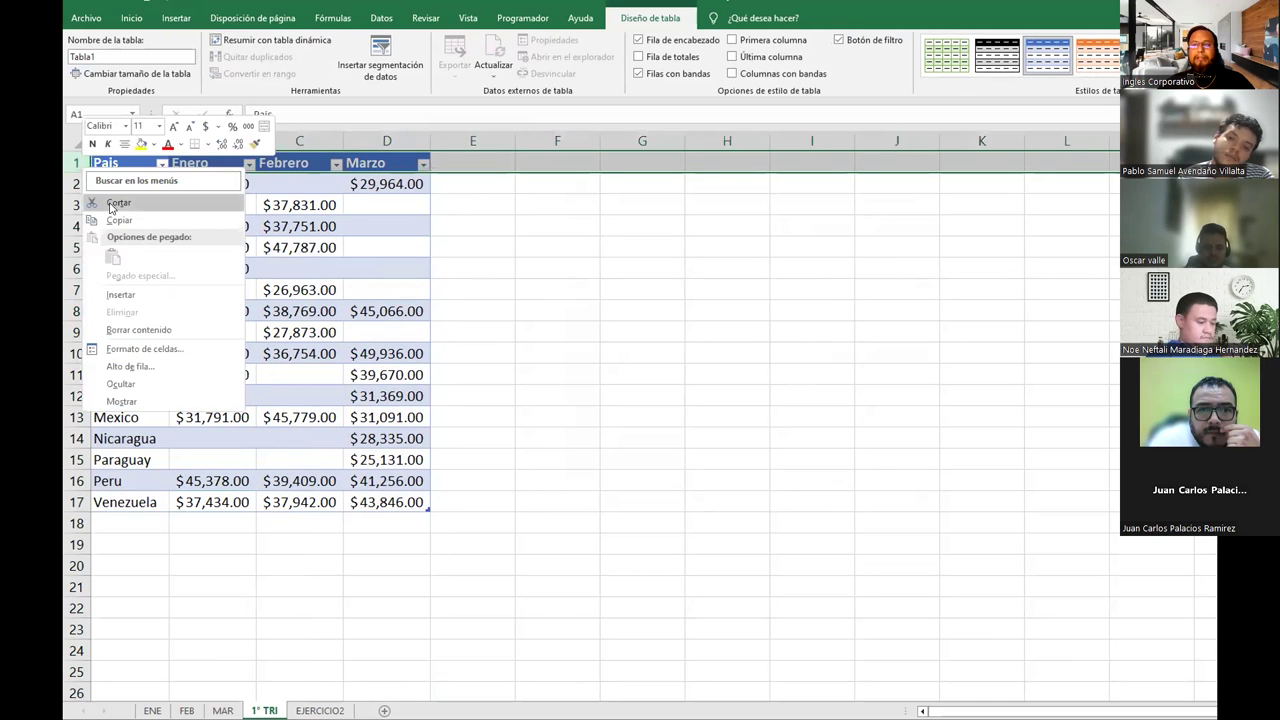
pyautogui.click(299, 353)
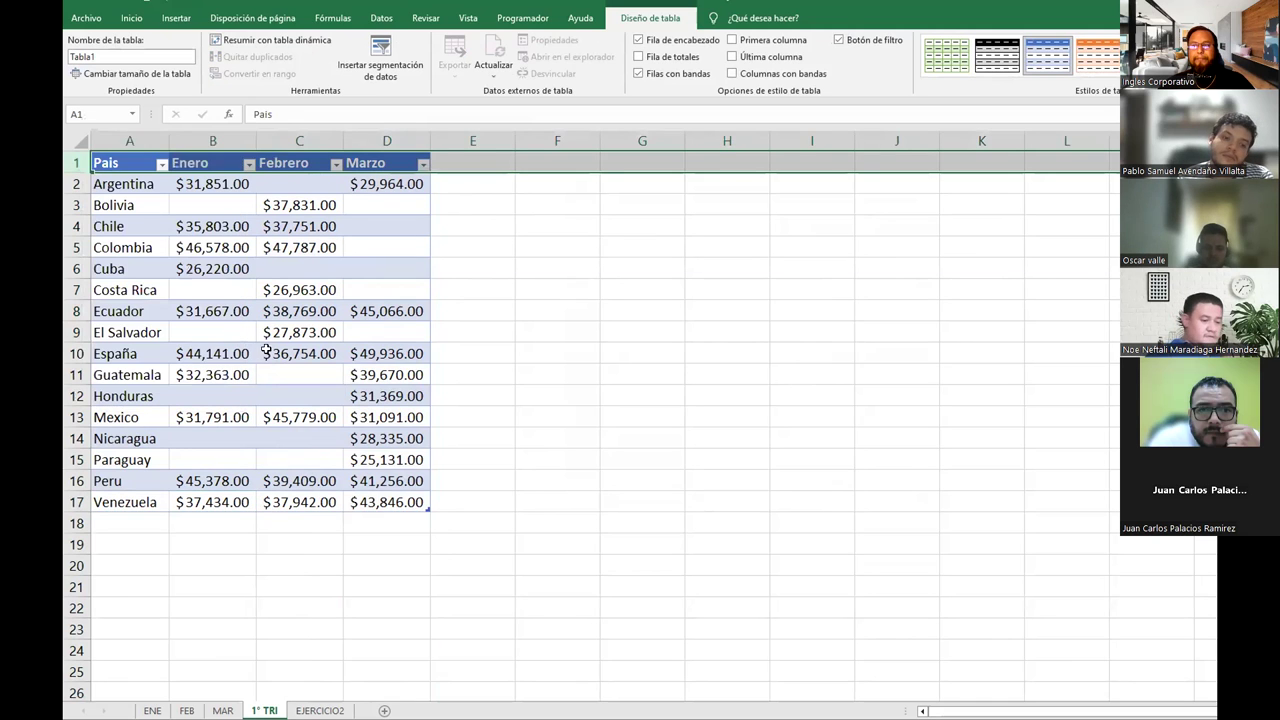
pyautogui.rightClick(75, 163)
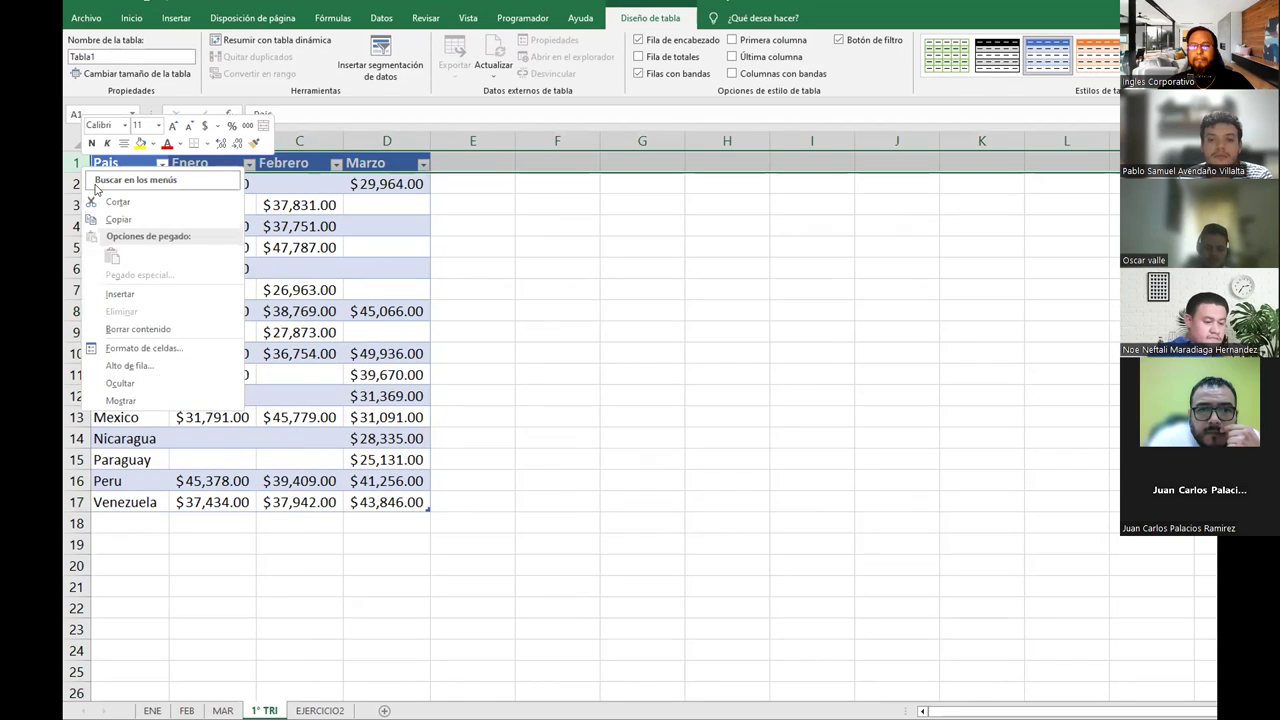
pyautogui.click(152, 292)
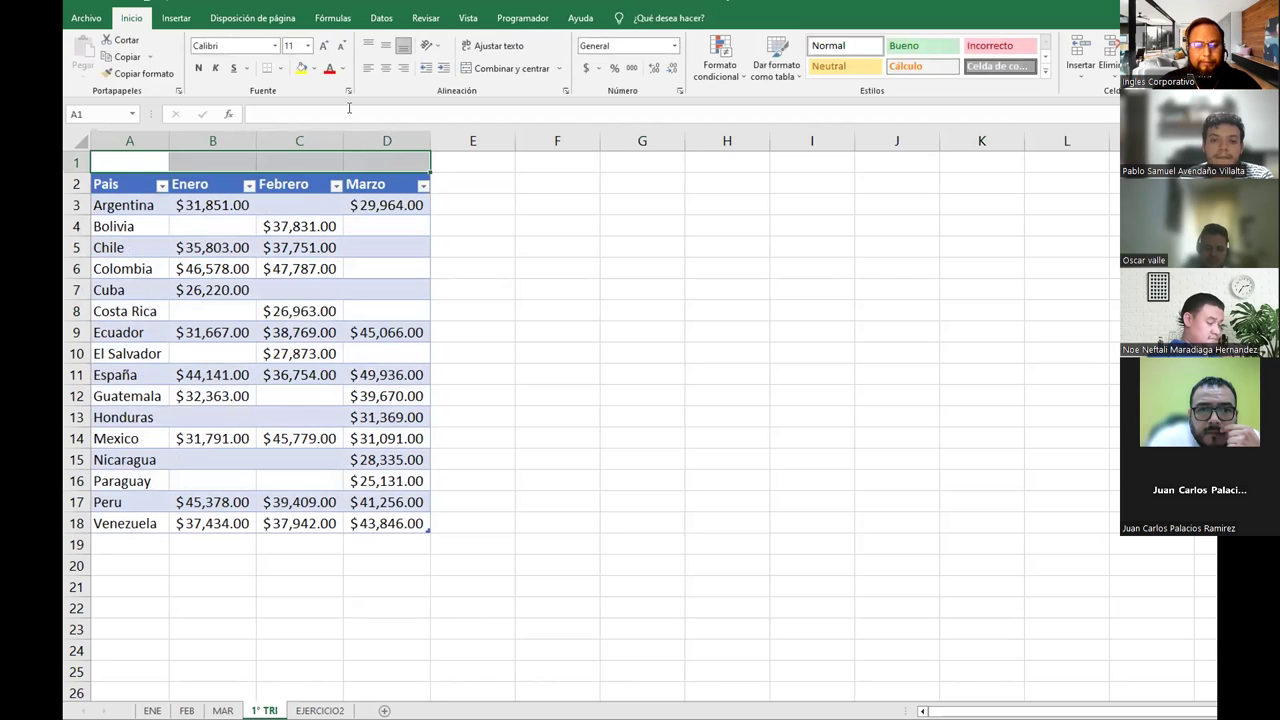
# Enter the title REPORTE DE VENTAS PAIS POR MES in cell A1 above the table
pyautogui.write('REPORTE')
pyautogui.press('Return')
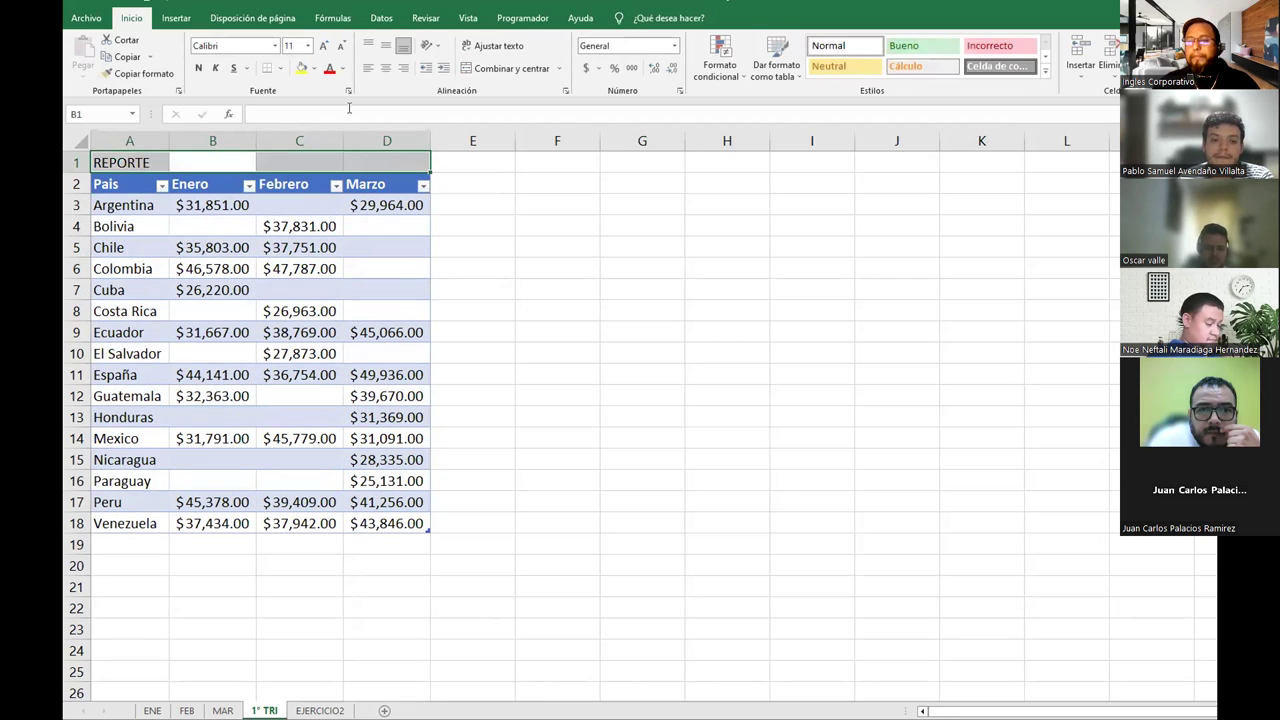
pyautogui.moveTo(150, 162); pyautogui.dragTo(188, 161)
pyautogui.hotkey('shift', 'Left')
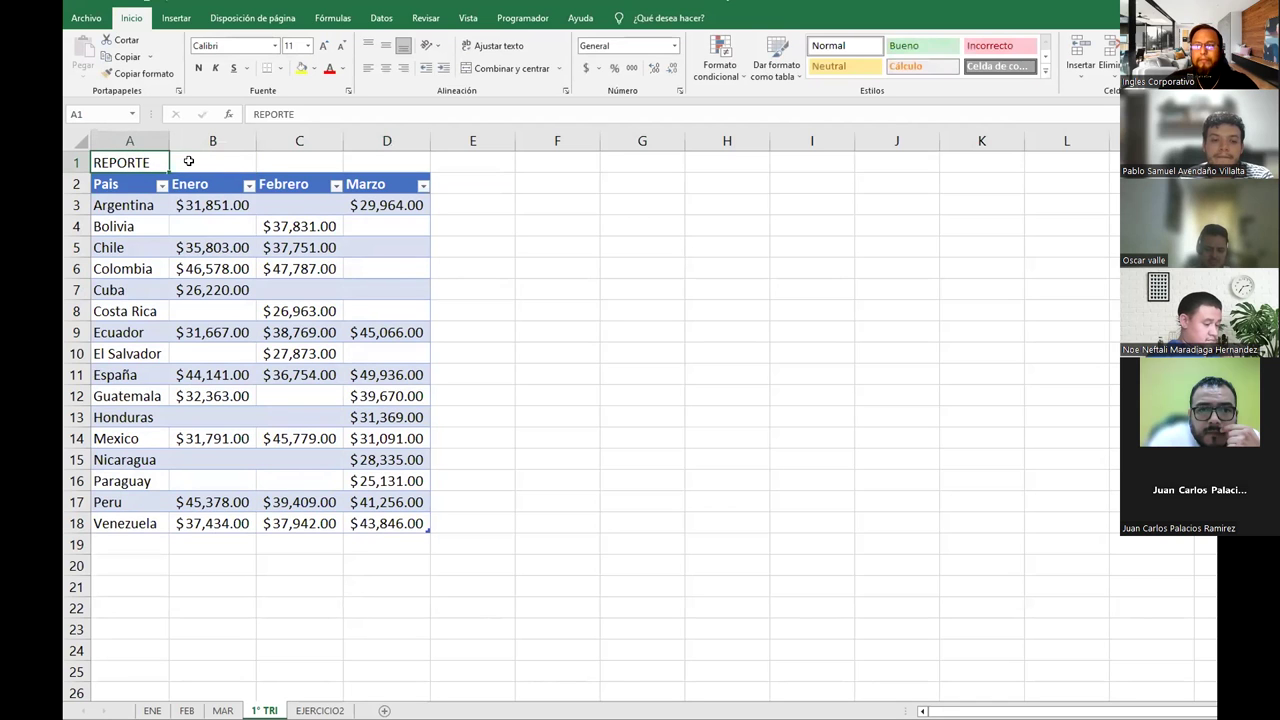
pyautogui.press('F2')
pyautogui.write('DE V')
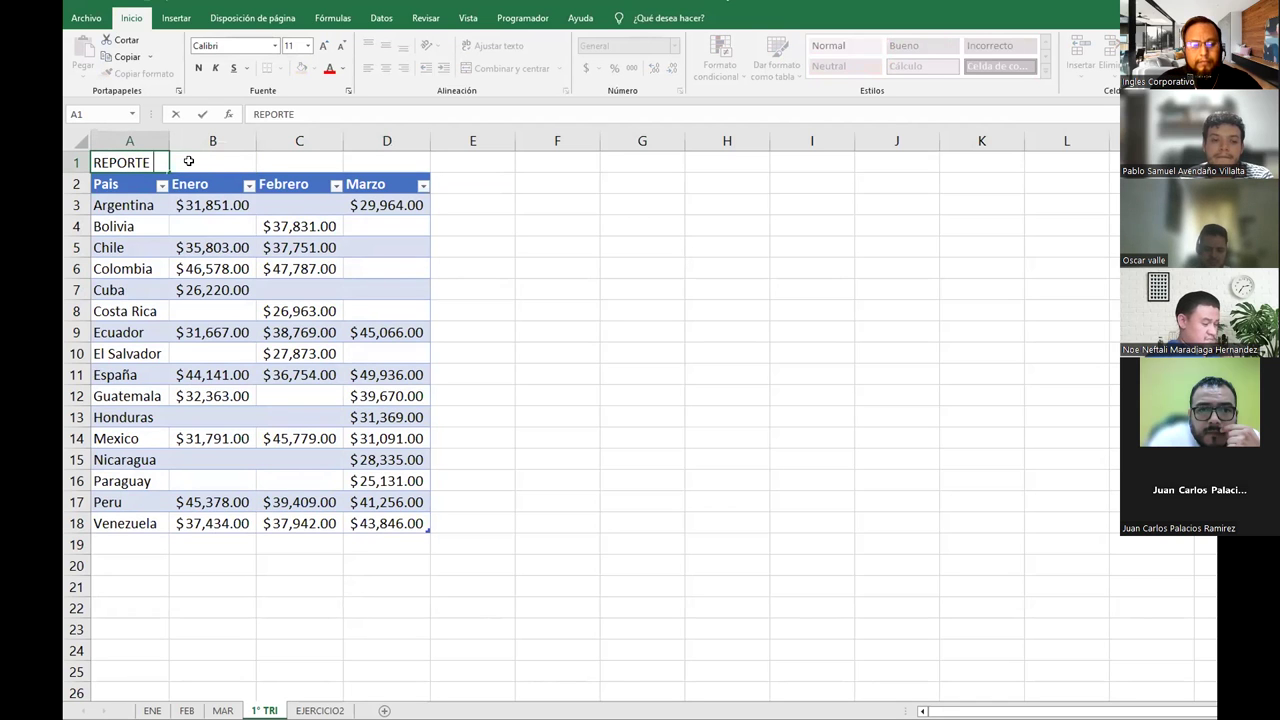
pyautogui.write('ENTAS PAIS POR MES')
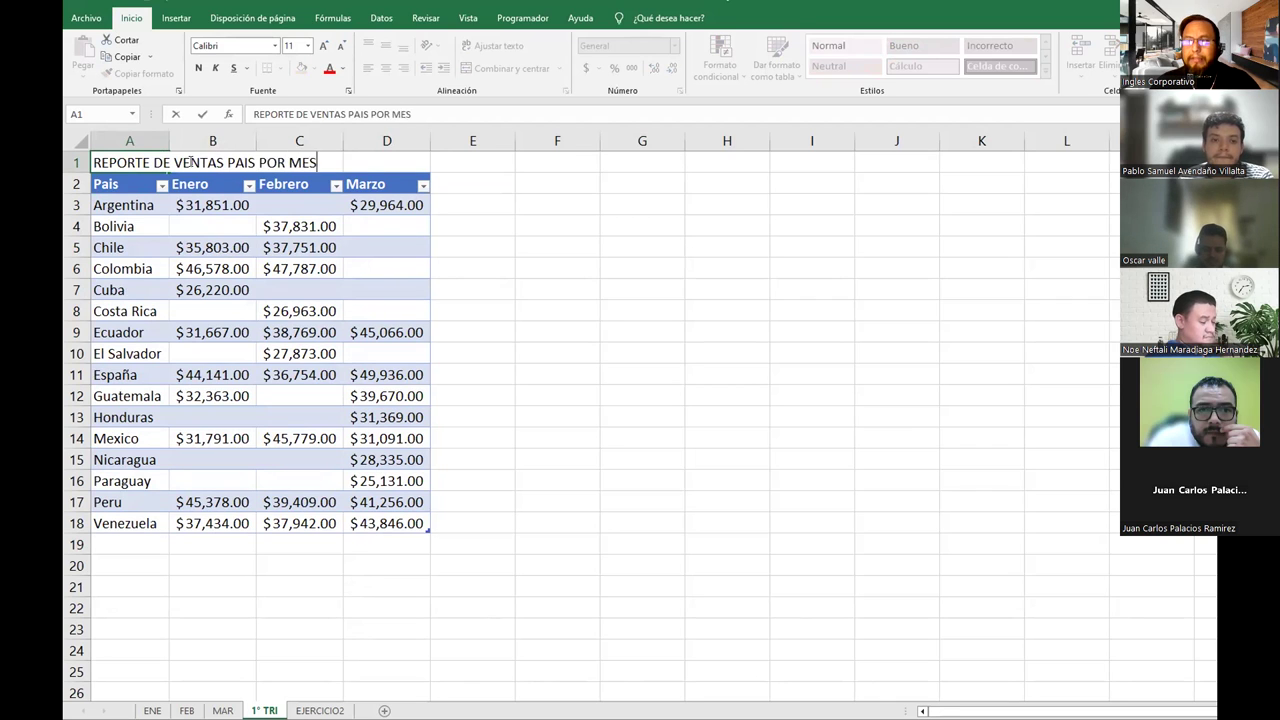
pyautogui.press('Return')
# Merge and center the title across A1:D1, then make it bold and one font size larger
pyautogui.moveTo(150, 164); pyautogui.dragTo(385, 165)
pyautogui.click(510, 68)
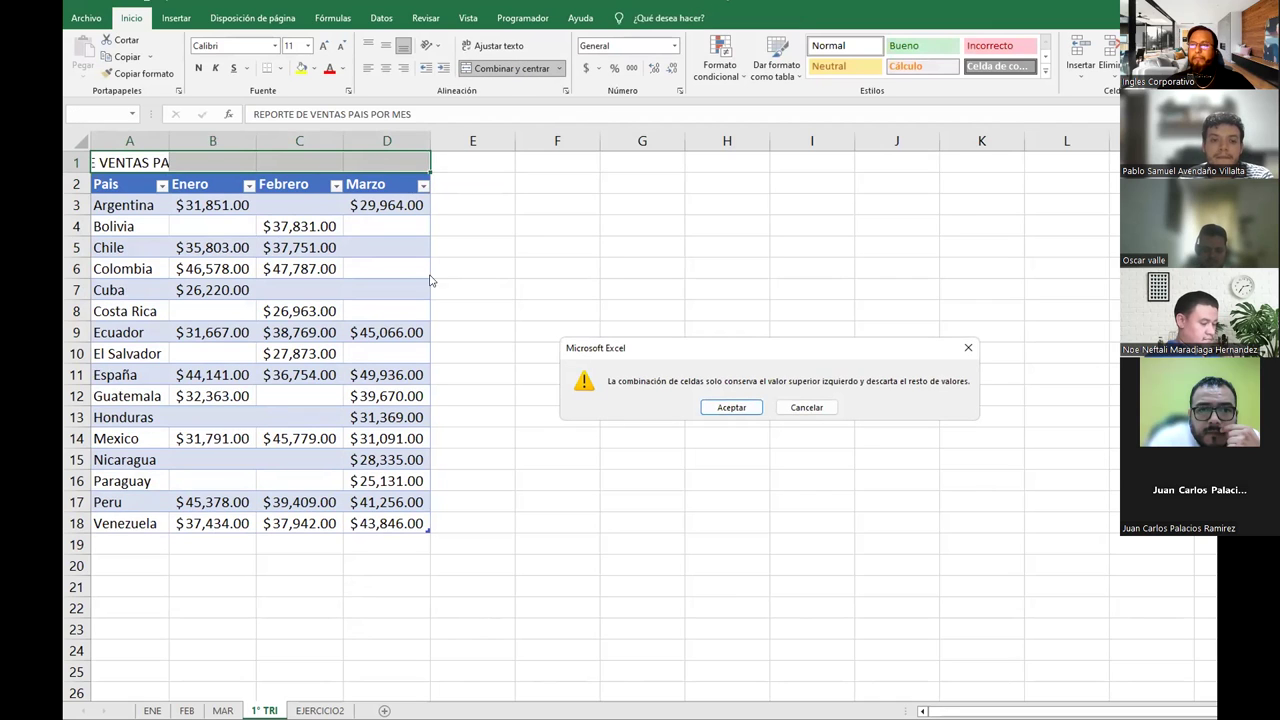
pyautogui.click(730, 406)
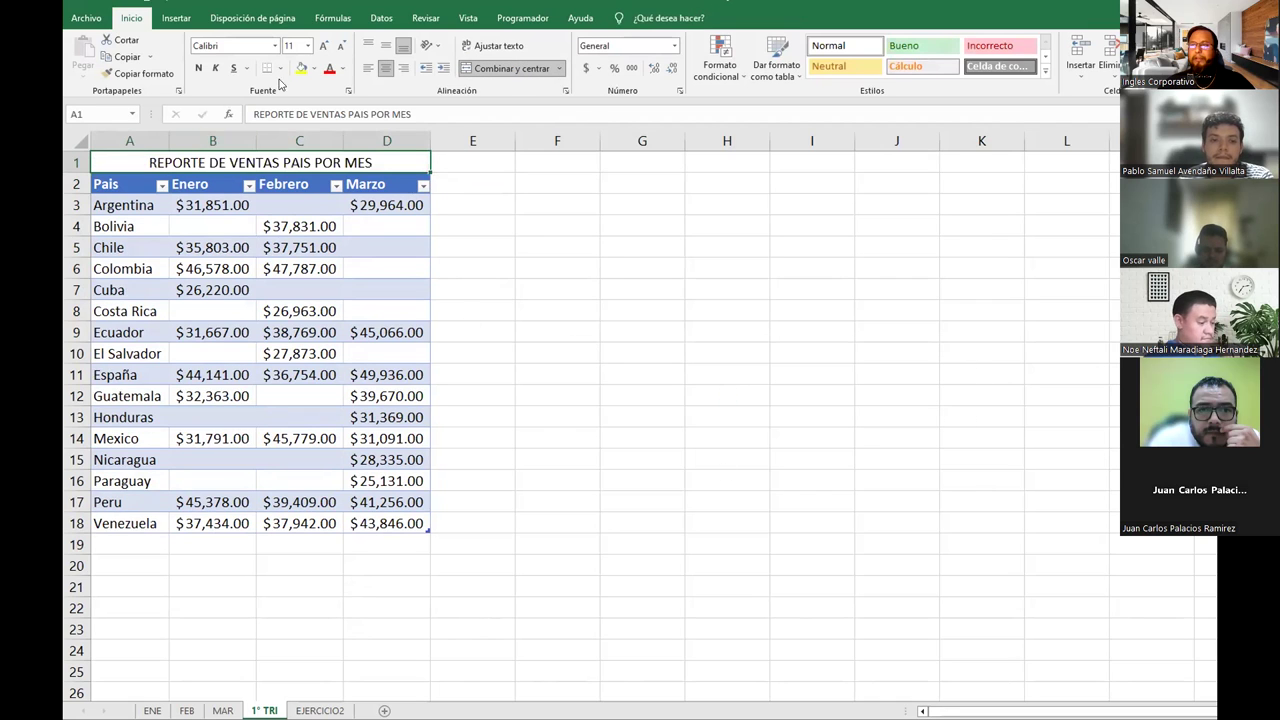
pyautogui.click(198, 68)
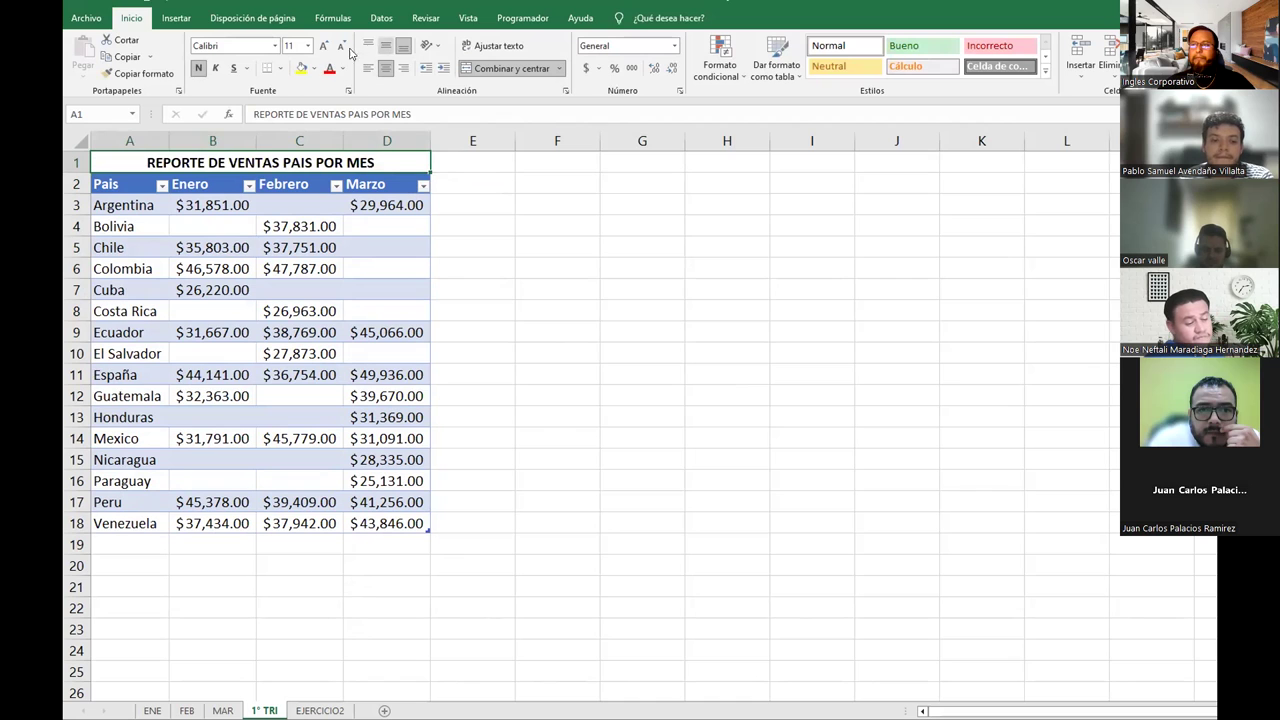
pyautogui.click(323, 45)
pyautogui.click(352, 378)
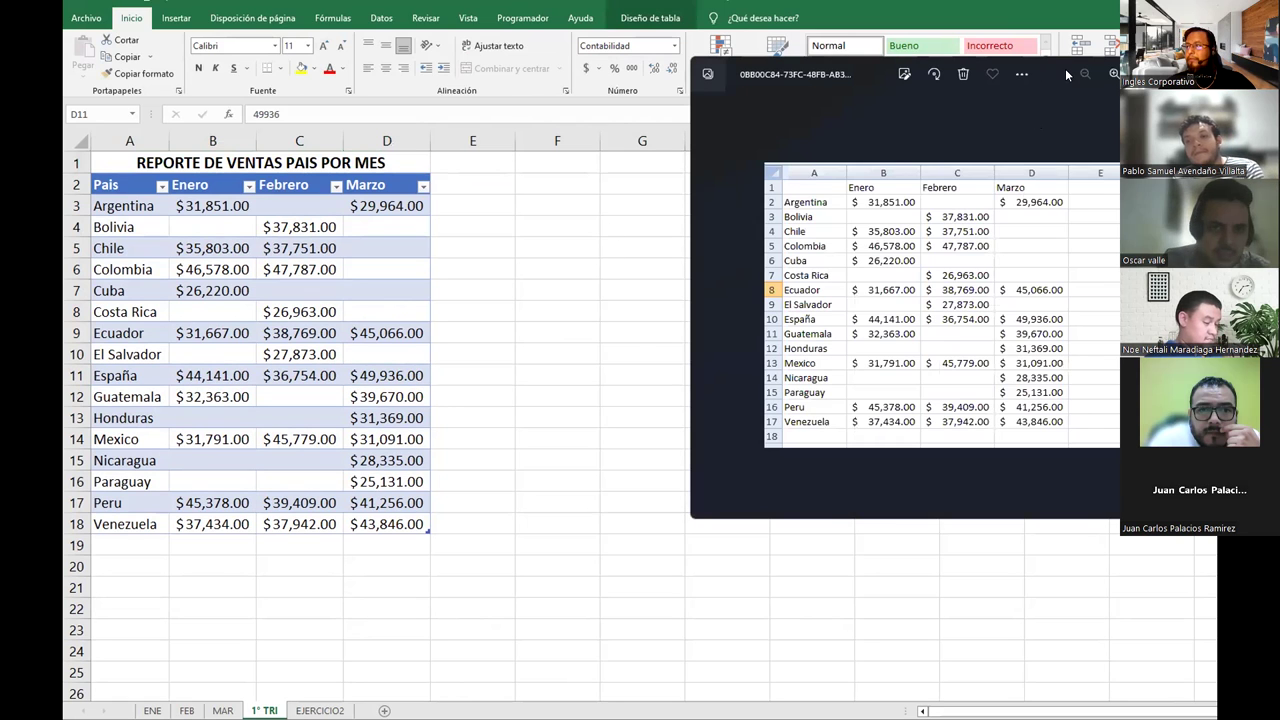
# Examine the participants' screenshots of their consolidated results, glance at the EJERCICIO2 sheet, and close the images
pyautogui.doubleClick(805, 76)
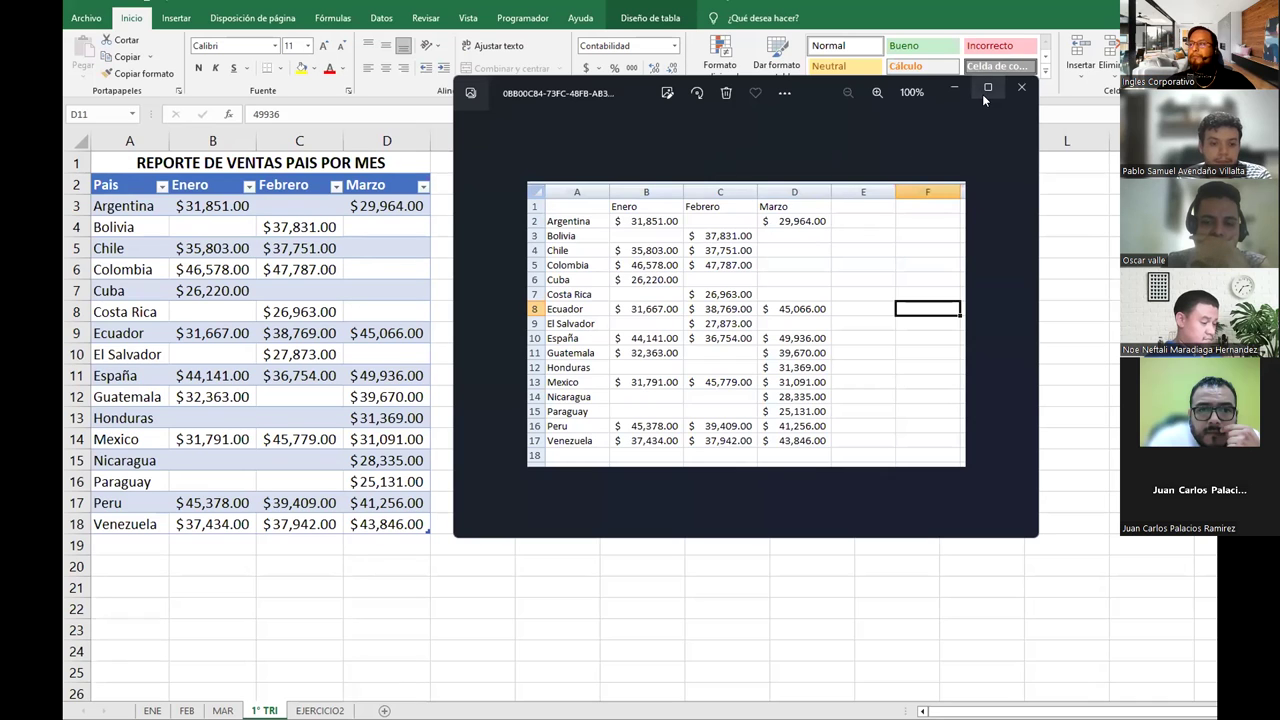
pyautogui.click(1021, 87)
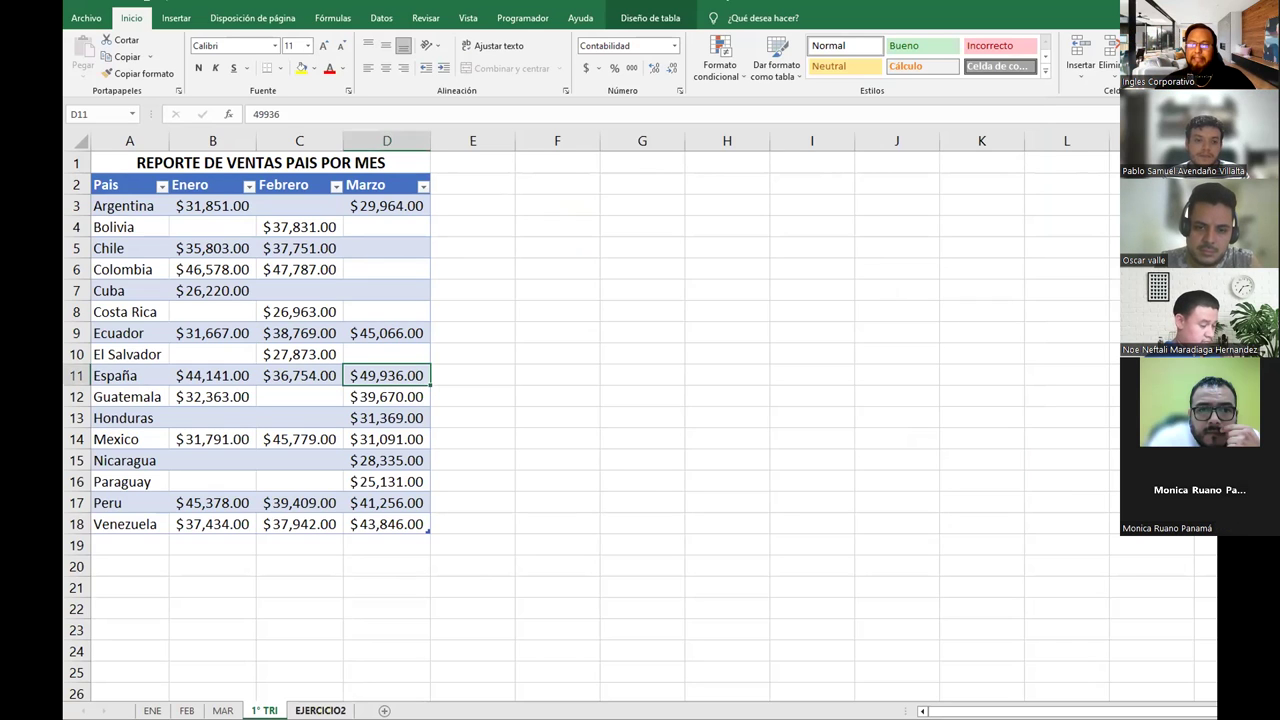
pyautogui.hotkey('ctrl', 'pagedown')
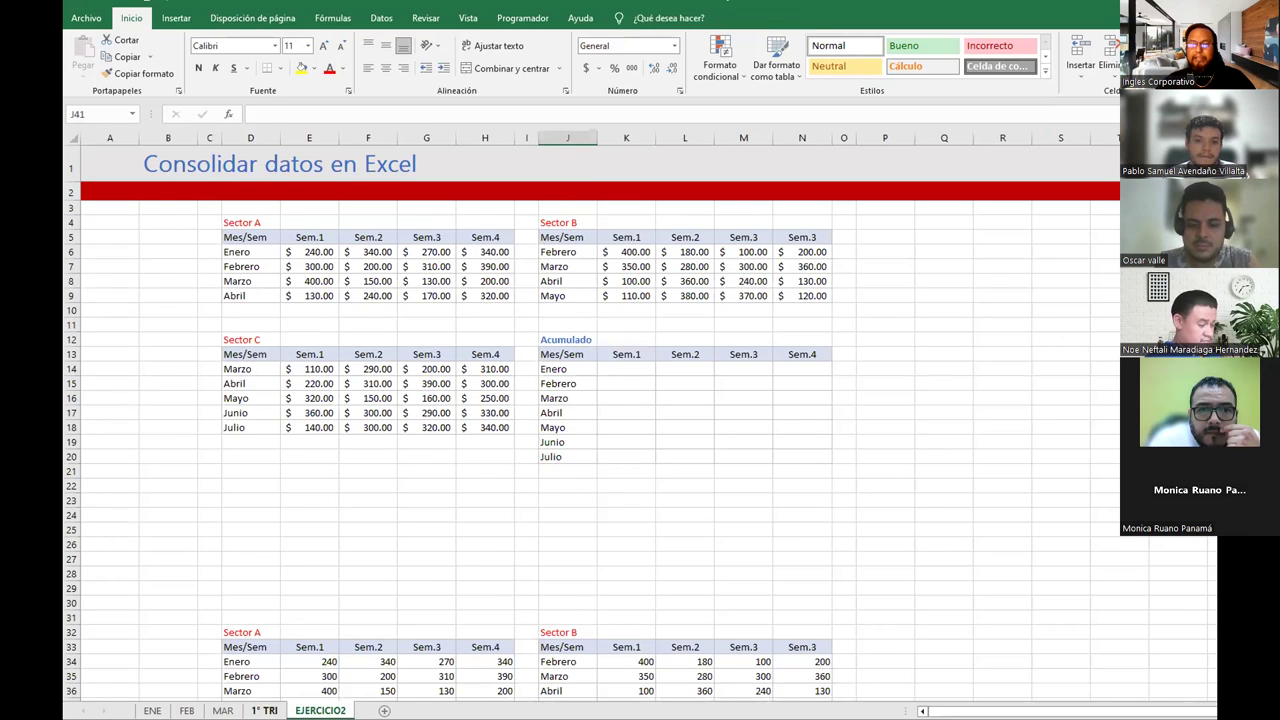
pyautogui.hotkey('ctrl', 'pageup')
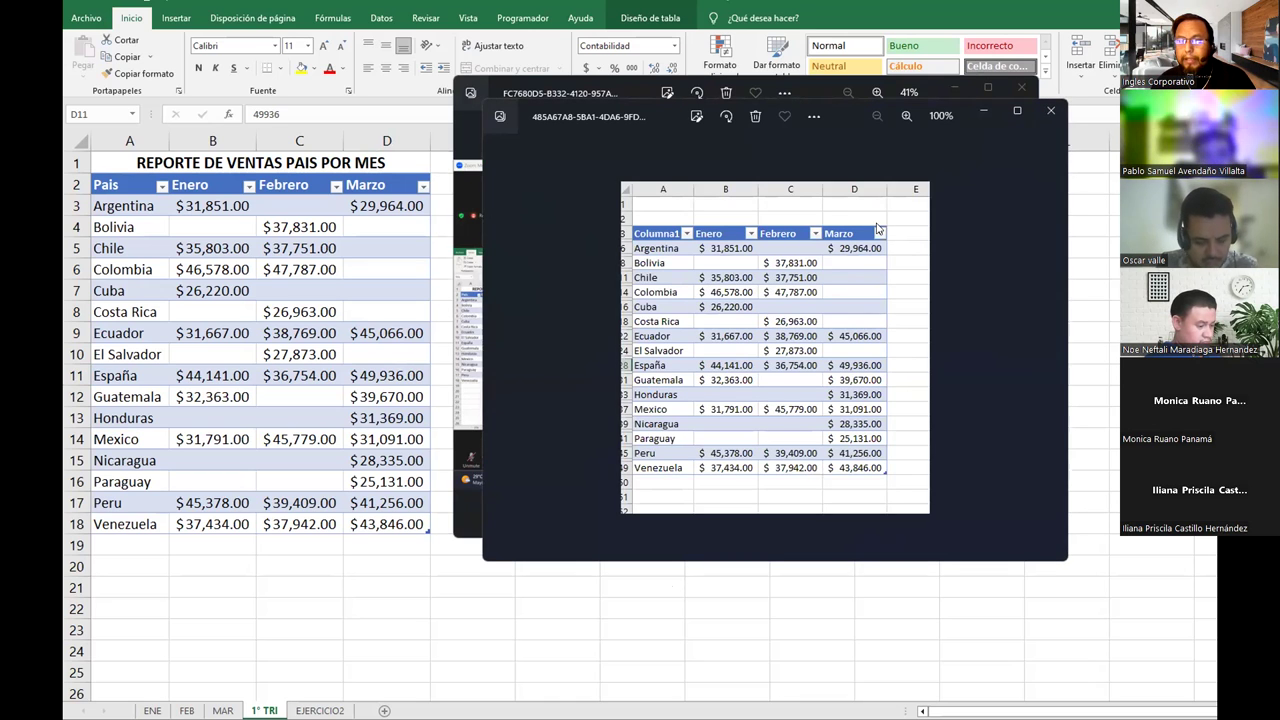
pyautogui.click(1050, 112)
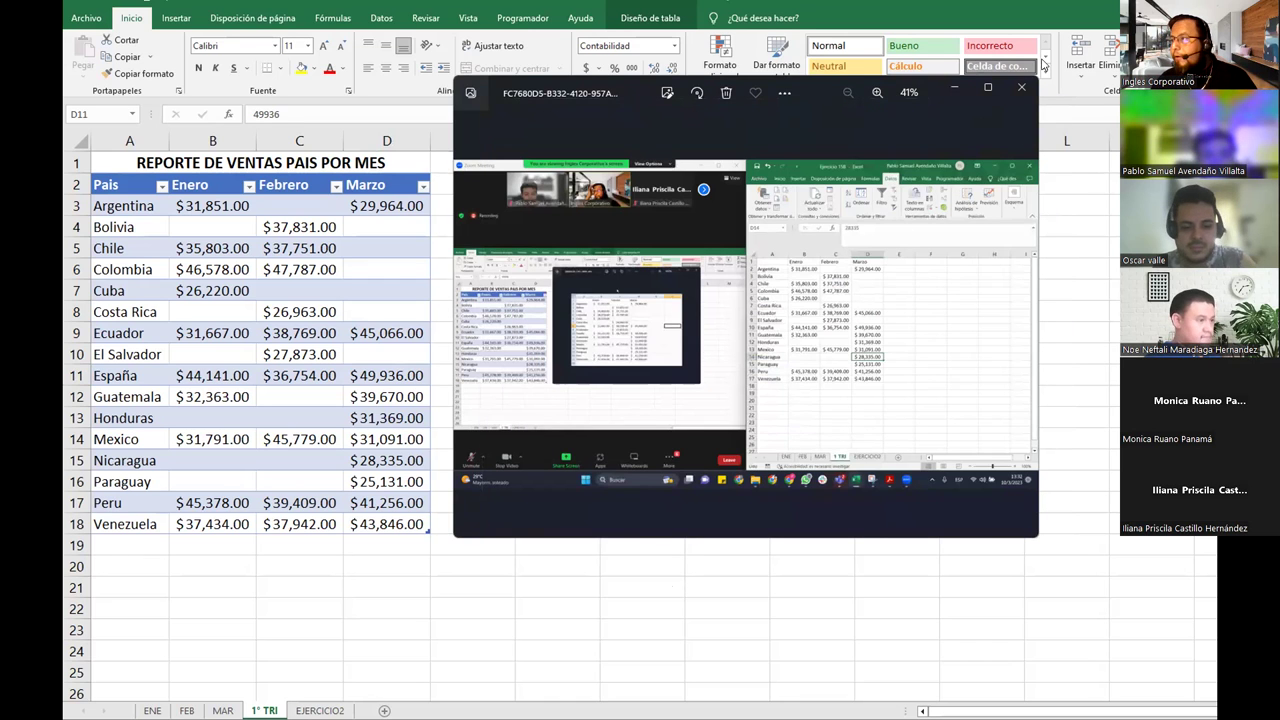
pyautogui.click(1021, 87)
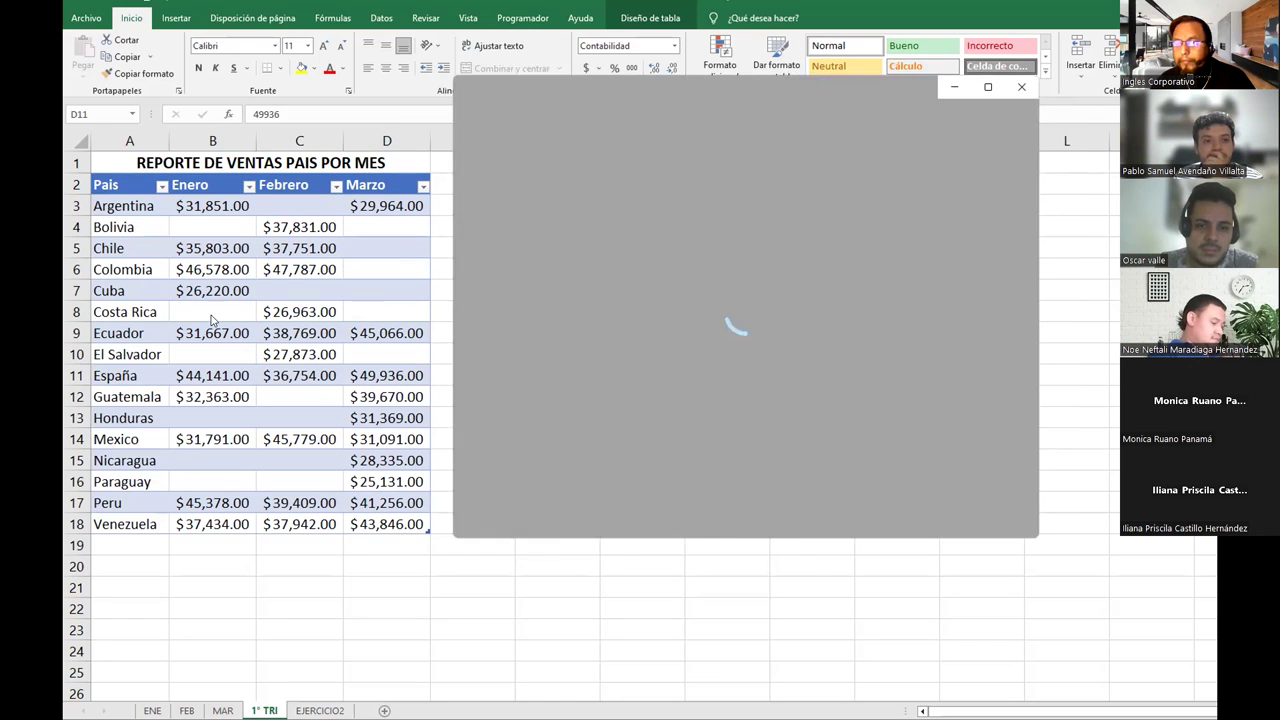
pyautogui.click(1020, 89)
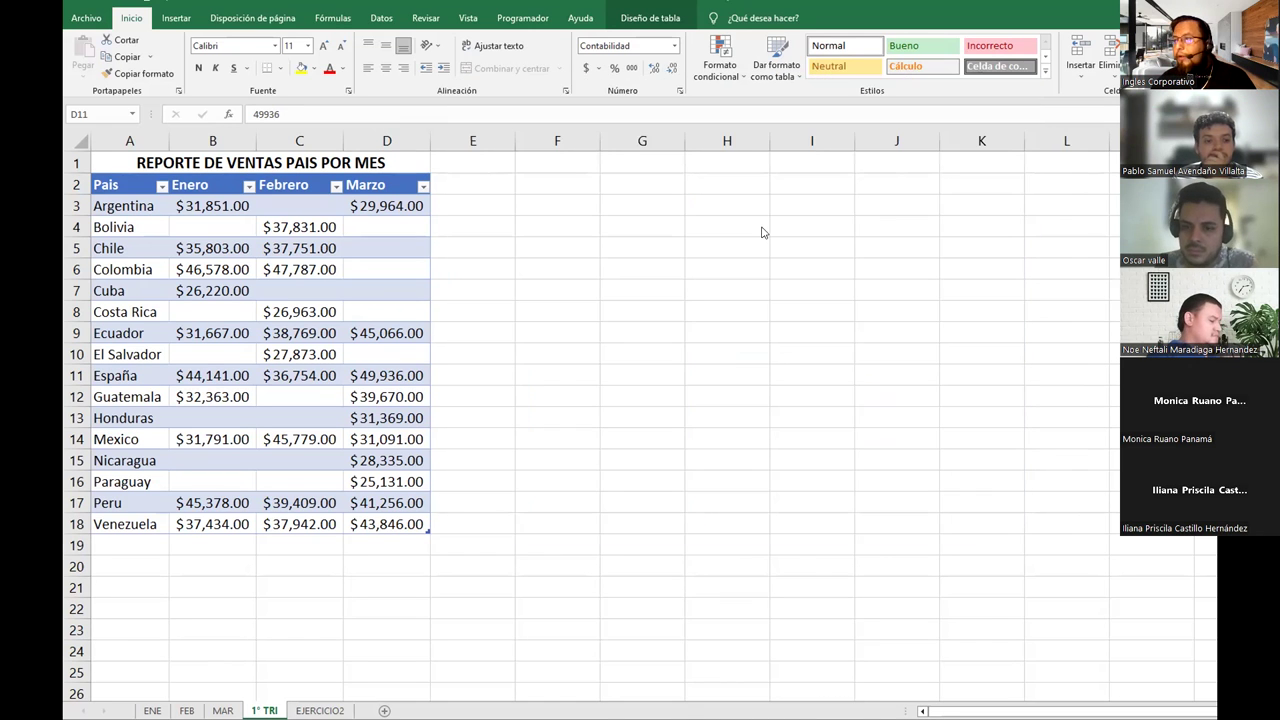
pyautogui.click(204, 372)
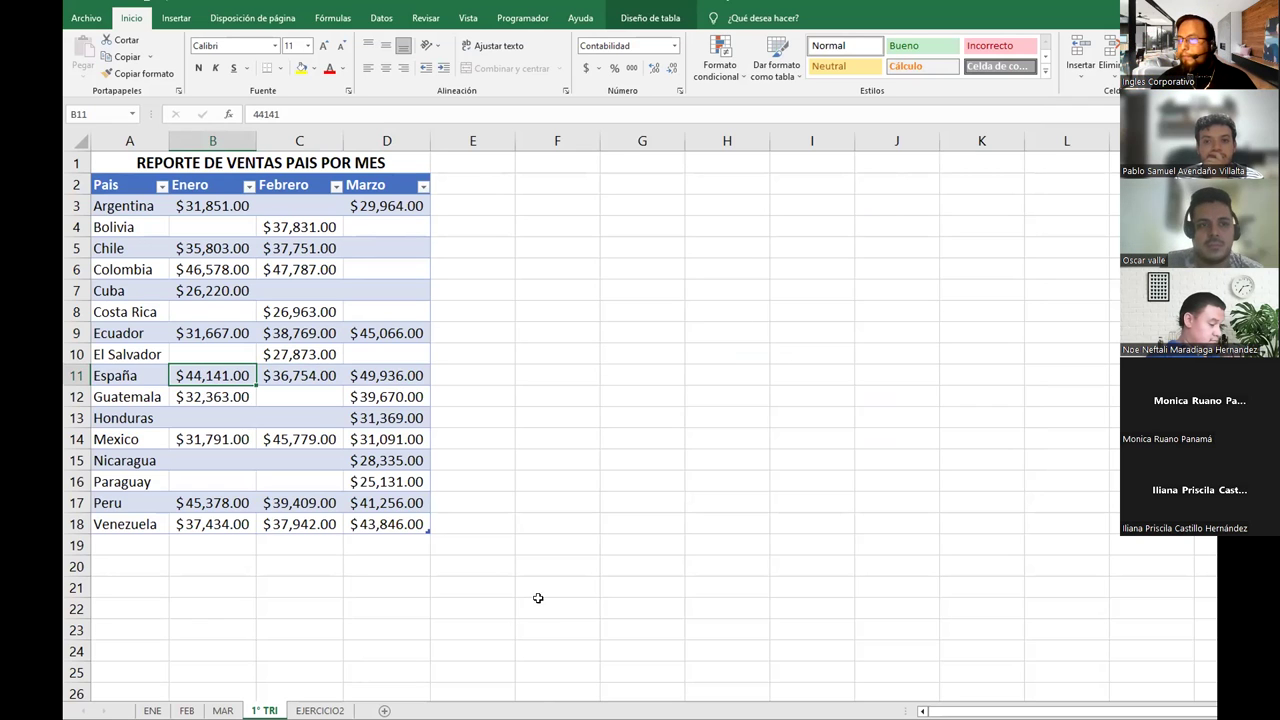
pyautogui.click(396, 487)
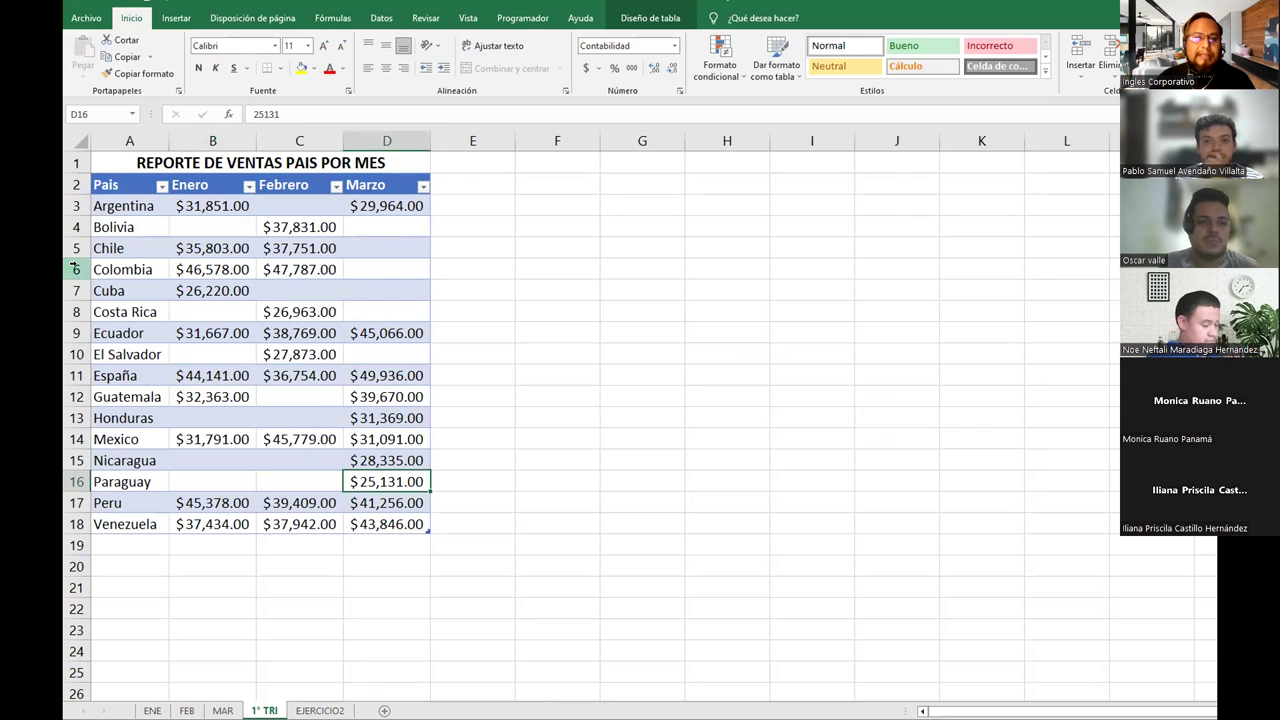
pyautogui.click(211, 354)
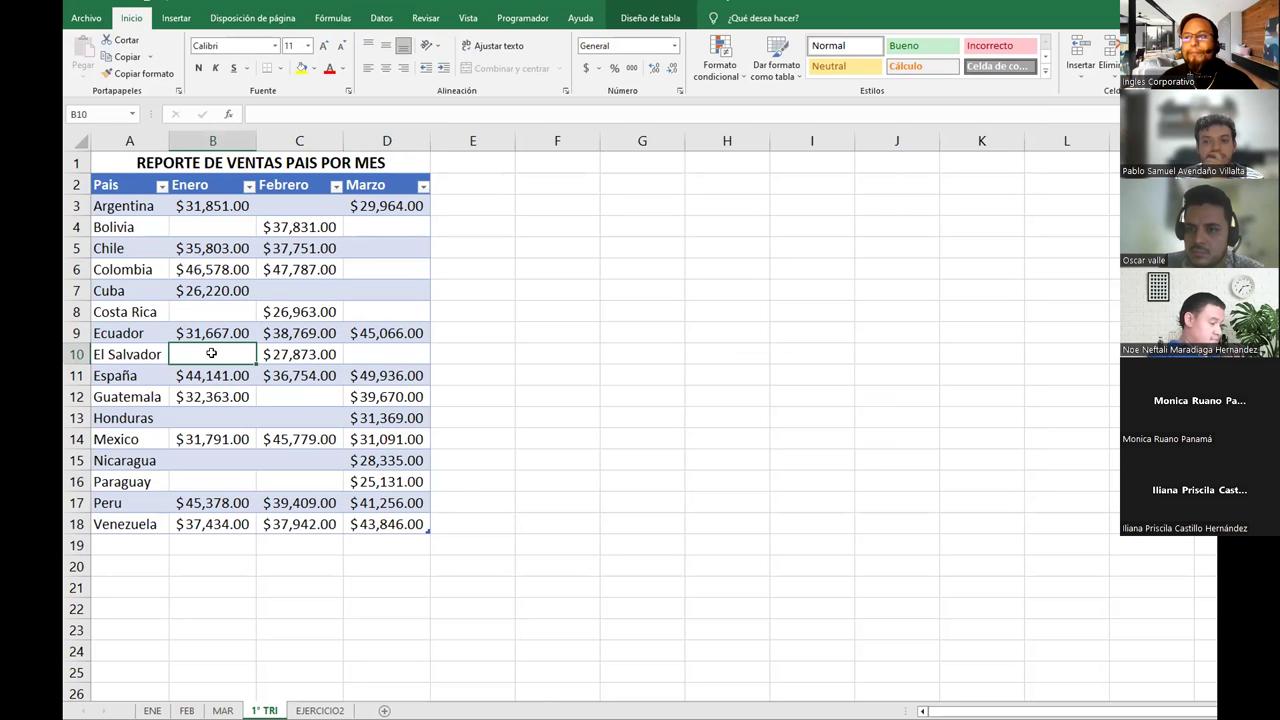
# Add a totals row to the sales table and fit the Marzo column's width to its contents
pyautogui.click(266, 292)
pyautogui.click(624, 18)
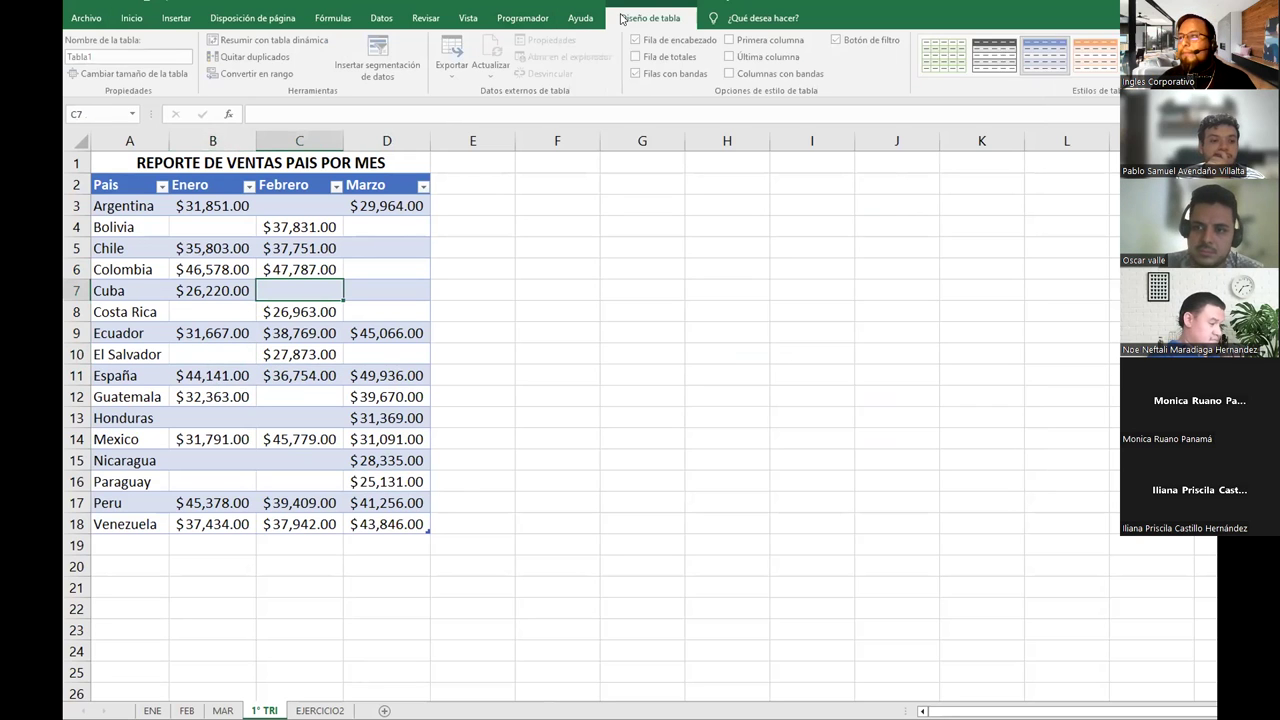
pyautogui.click(640, 58)
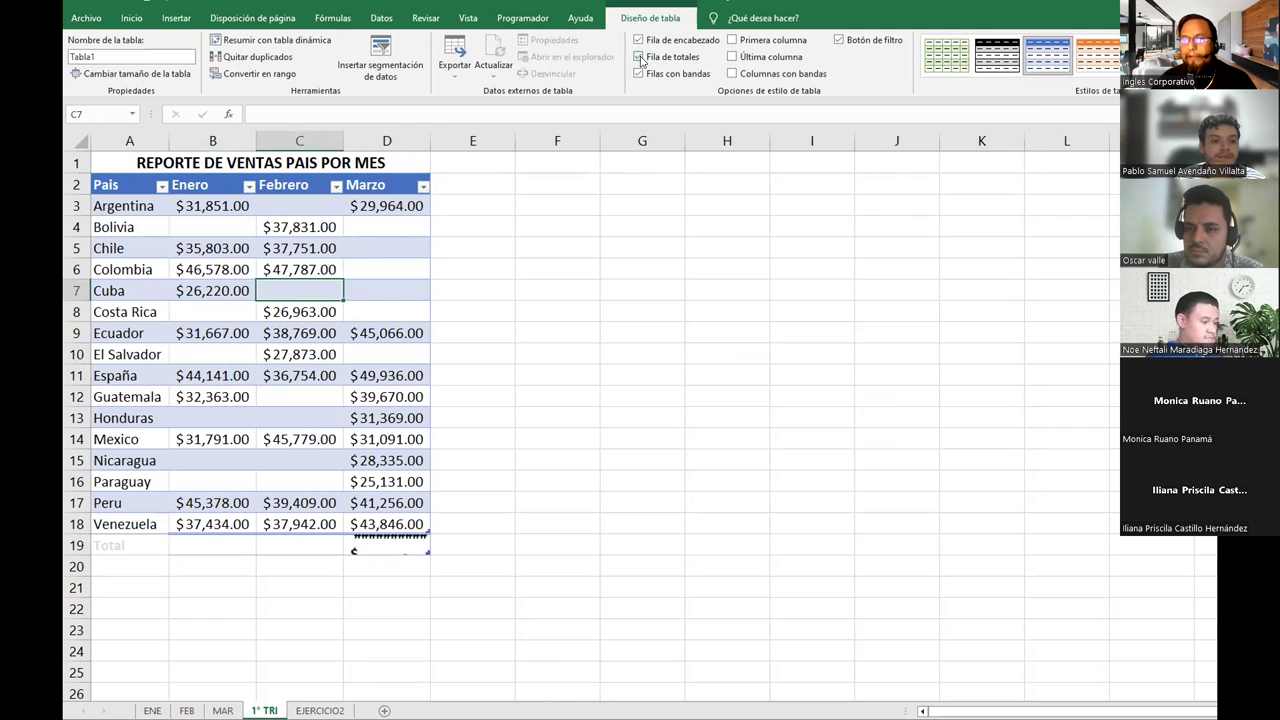
pyautogui.doubleClick(429, 142)
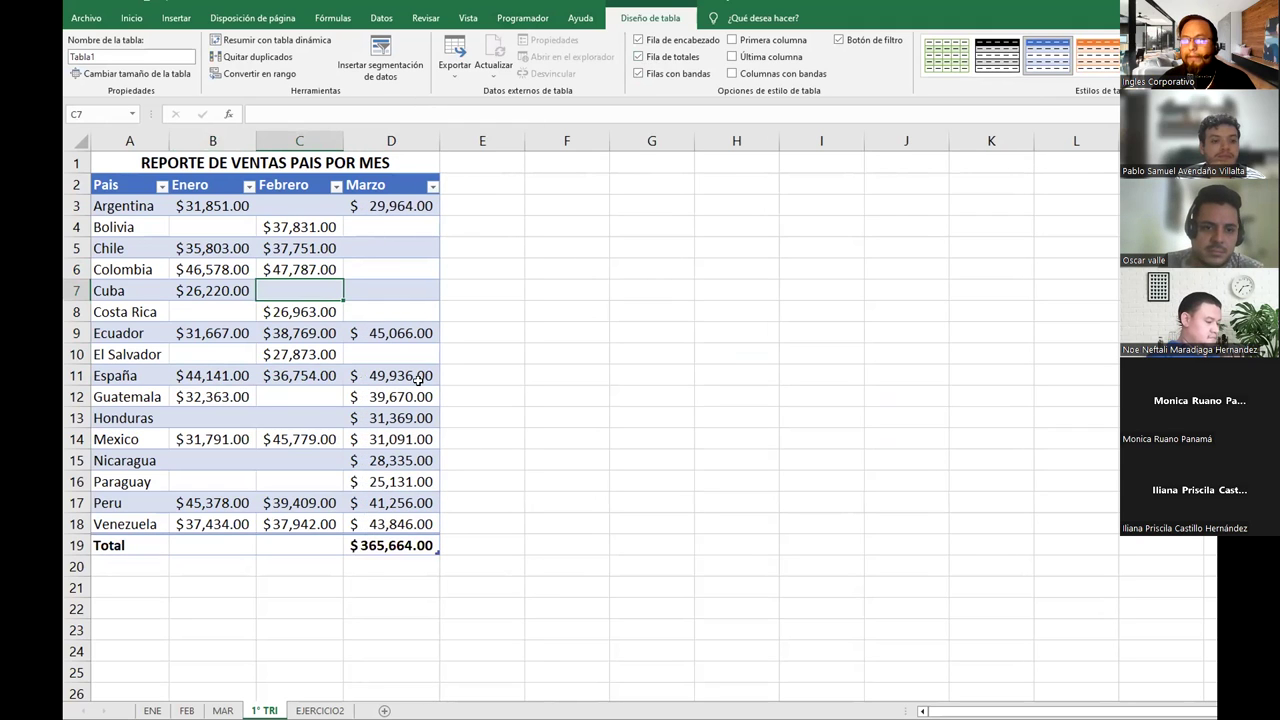
# Fill the Marzo total formula across to Febrero and Enero in row 19 and widen both columns to fit the totals
pyautogui.click(293, 545)
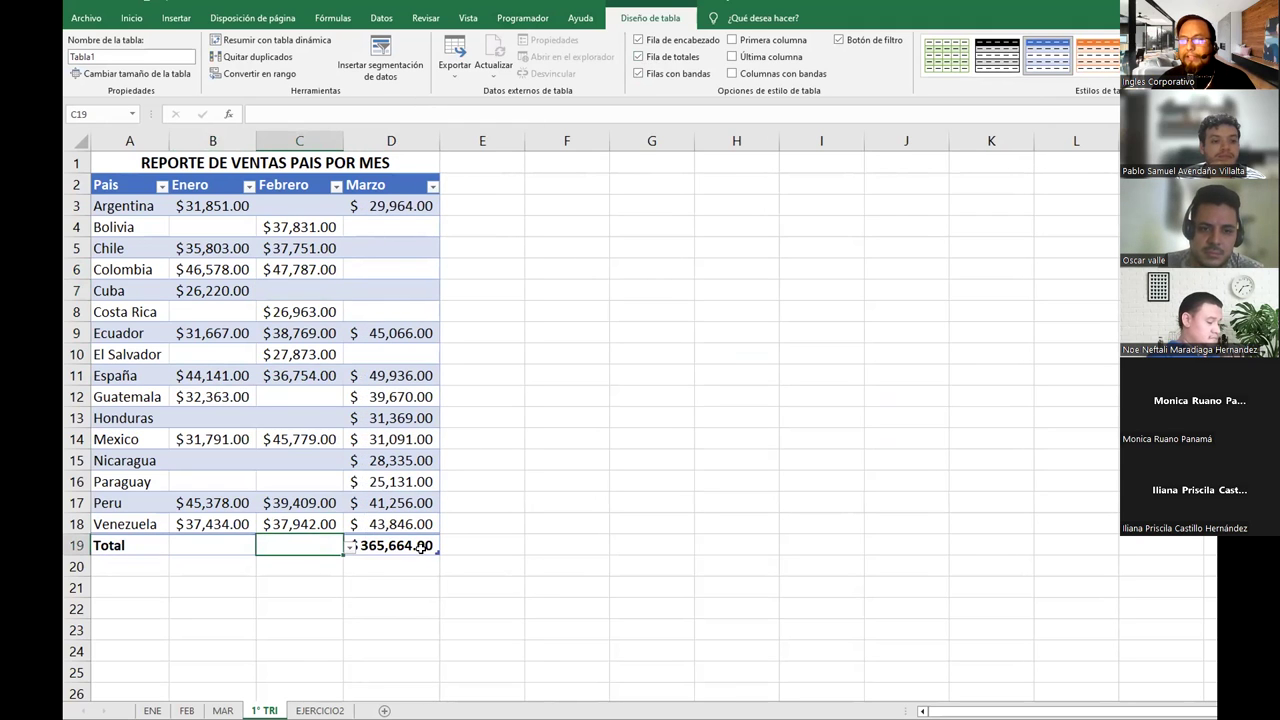
pyautogui.moveTo(390, 207); pyautogui.dragTo(388, 524)
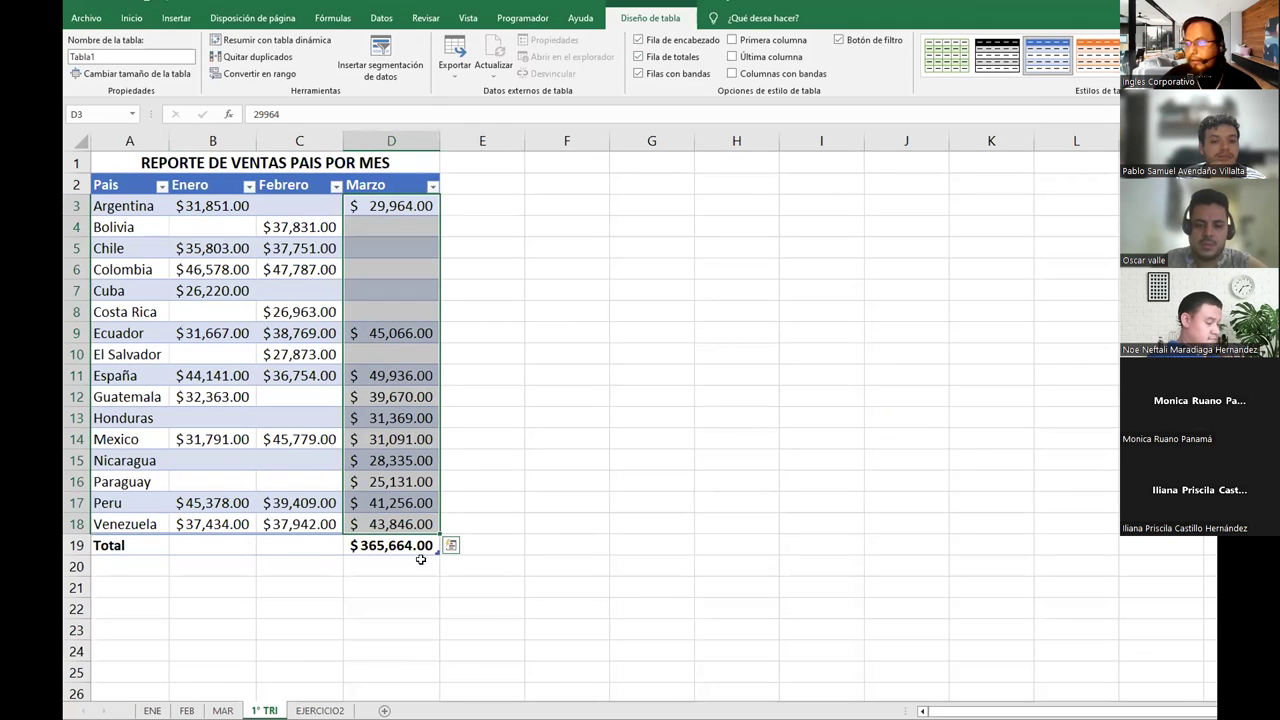
pyautogui.click(422, 546)
pyautogui.moveTo(437, 554); pyautogui.dragTo(208, 550)
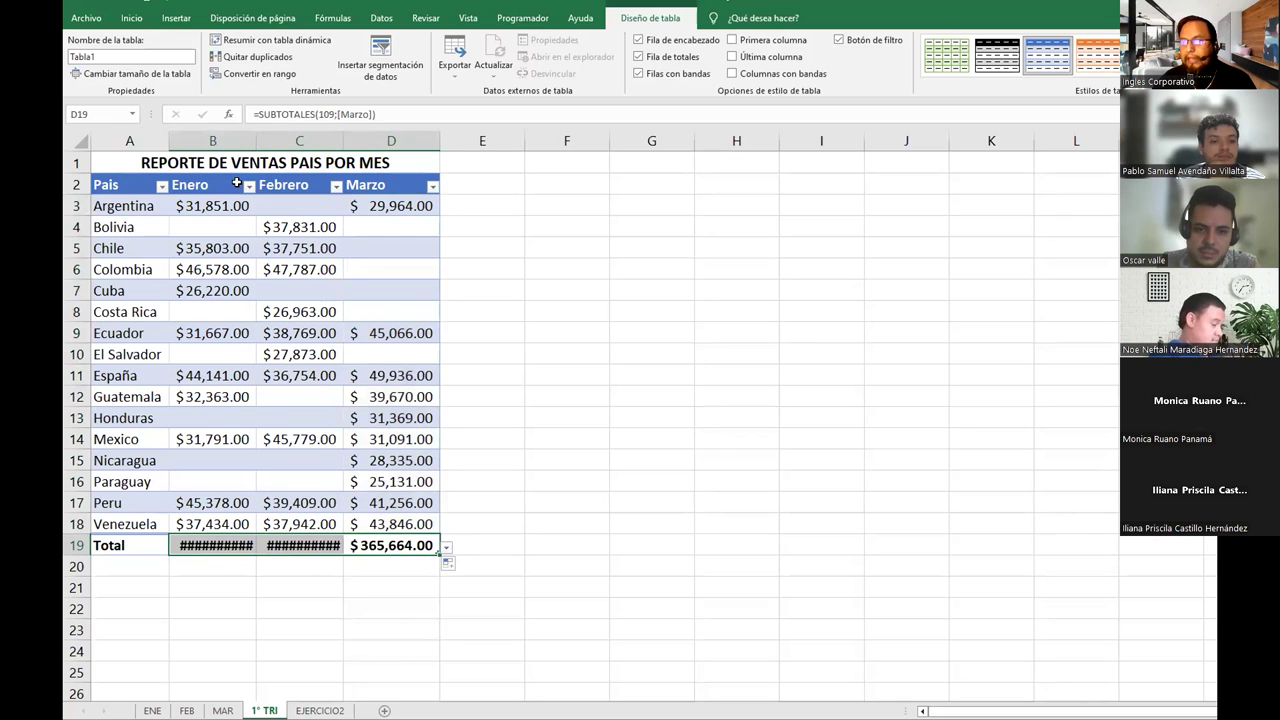
pyautogui.moveTo(256, 131); pyautogui.dragTo(266, 131)
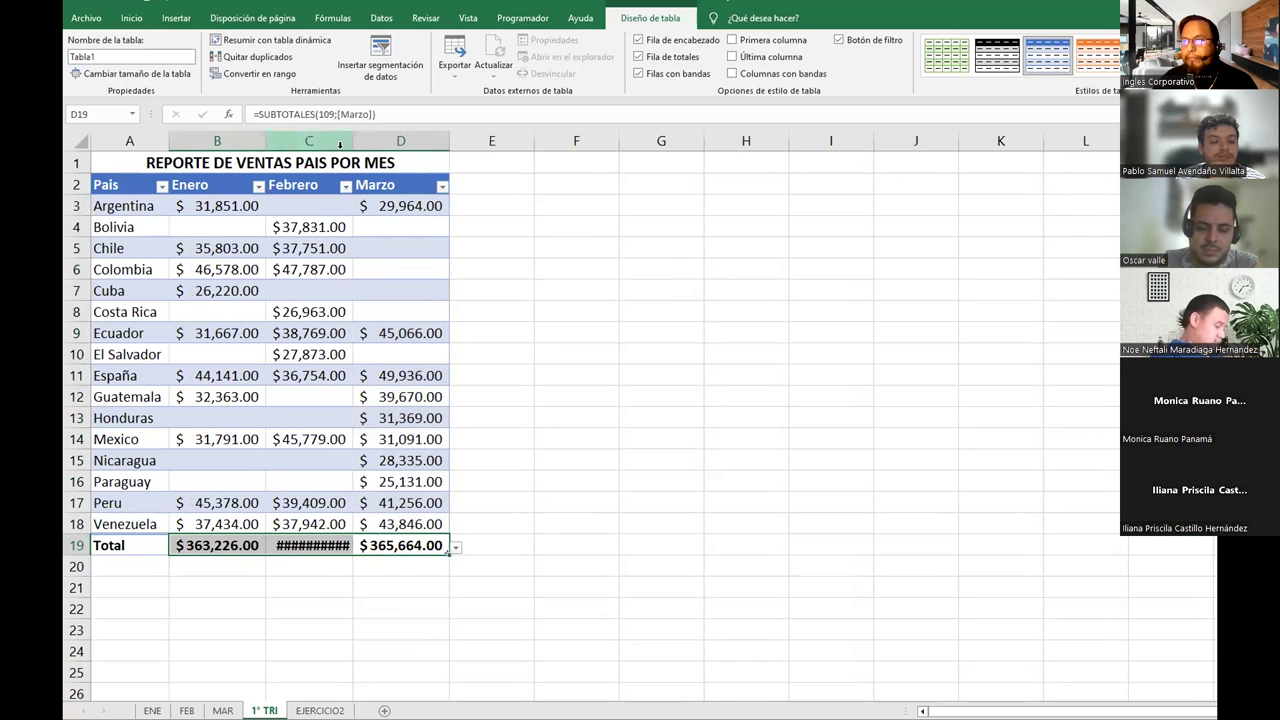
pyautogui.moveTo(349, 143); pyautogui.dragTo(359, 143)
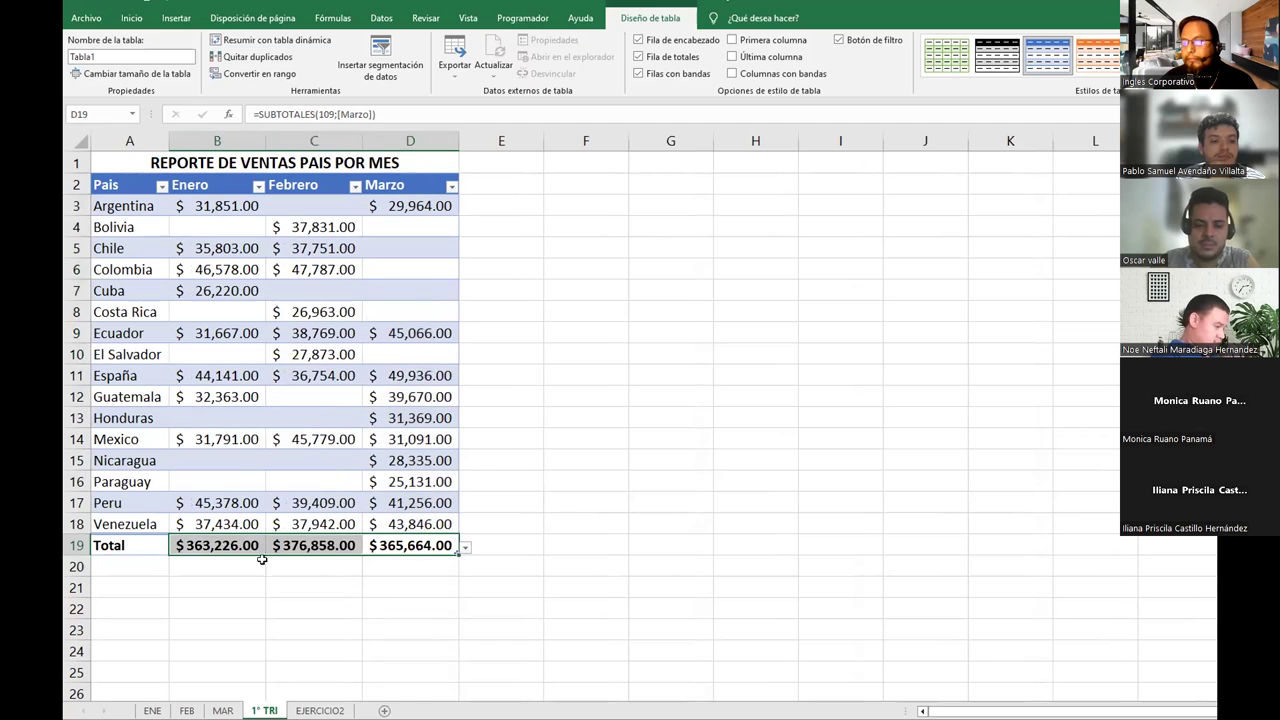
pyautogui.click(193, 545)
pyautogui.doubleClick(195, 545)
pyautogui.press('Escape')
# Add a table column headed Total Tri in cell E2, beside Marzo
pyautogui.click(505, 175)
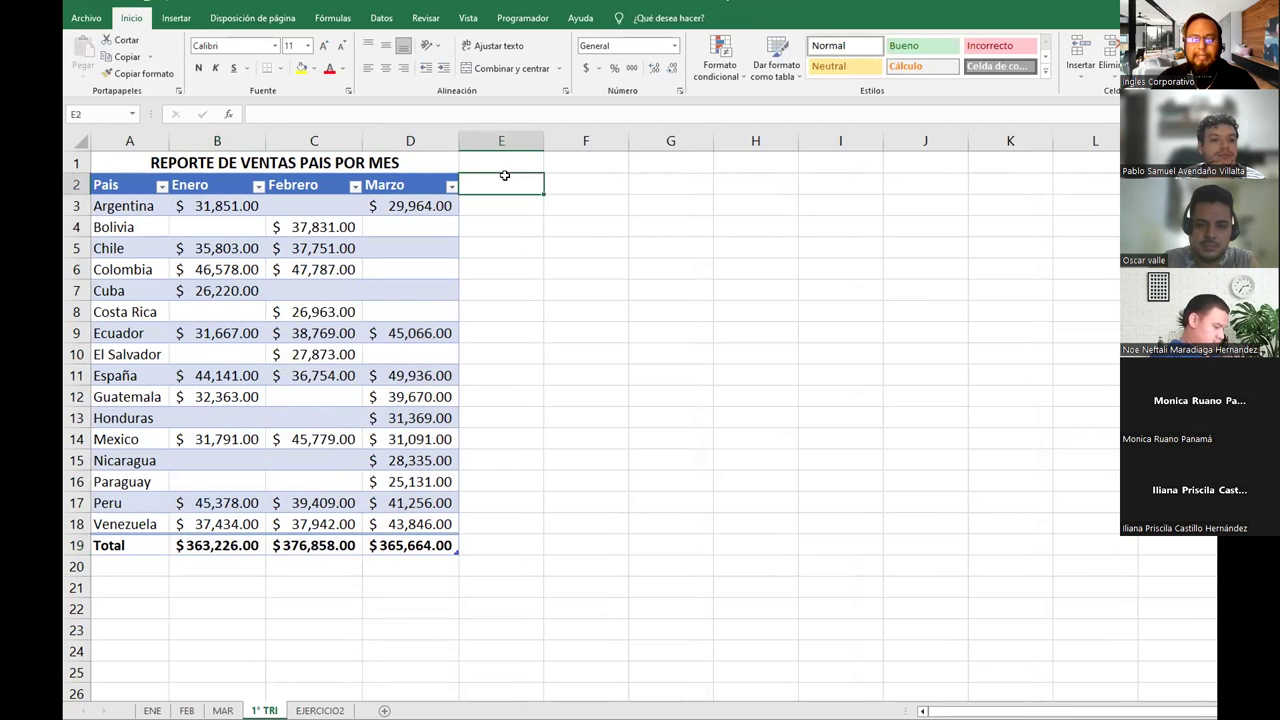
pyautogui.write('To')
pyautogui.press('BackSpace')
pyautogui.press('BackSpace')
pyautogui.write('Total Tri')
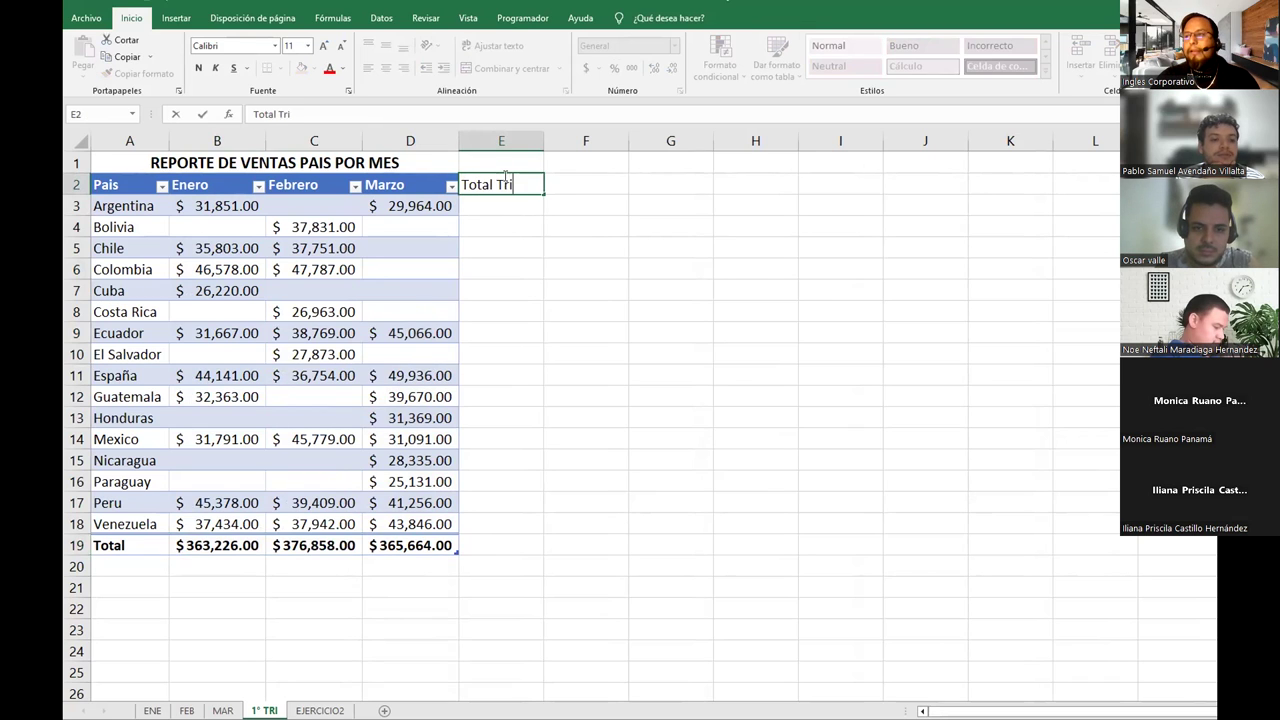
pyautogui.press('Return')
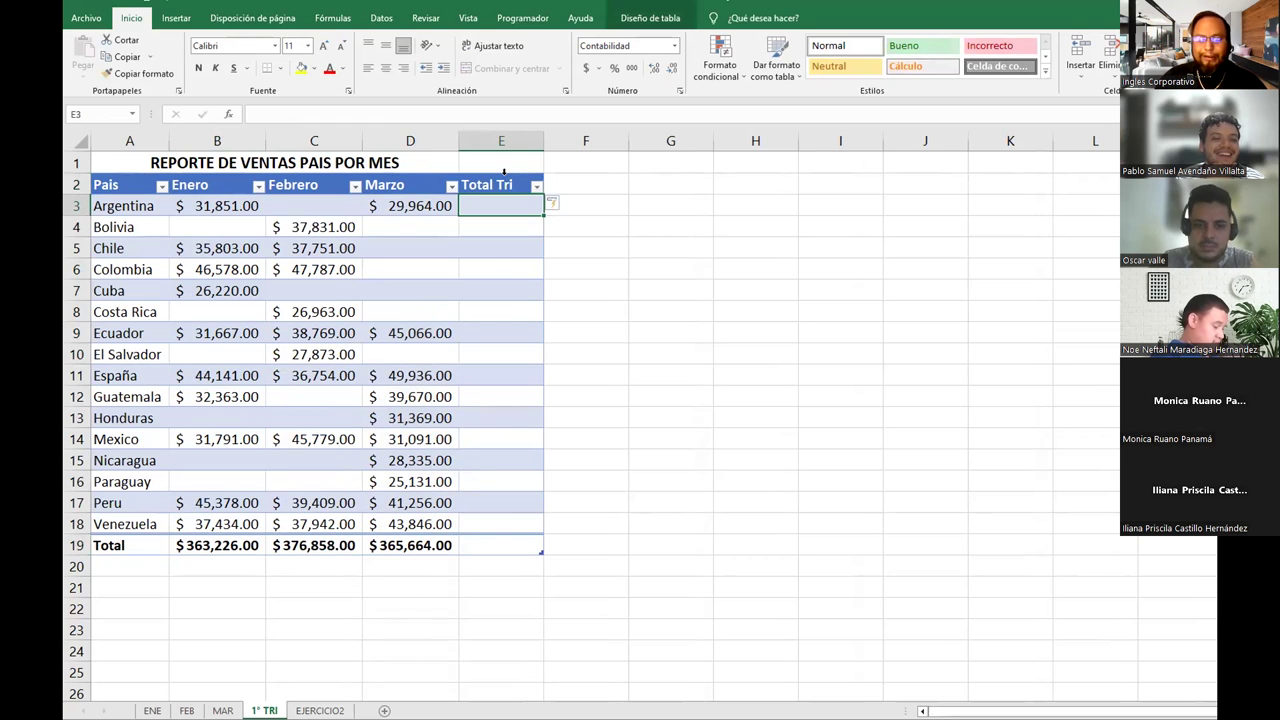
# Fill the Total Tri column with =SUMA(Tabla1[@[Enero]:[Marzo]]) and fit its width to the amounts
pyautogui.write('=SUMA(')
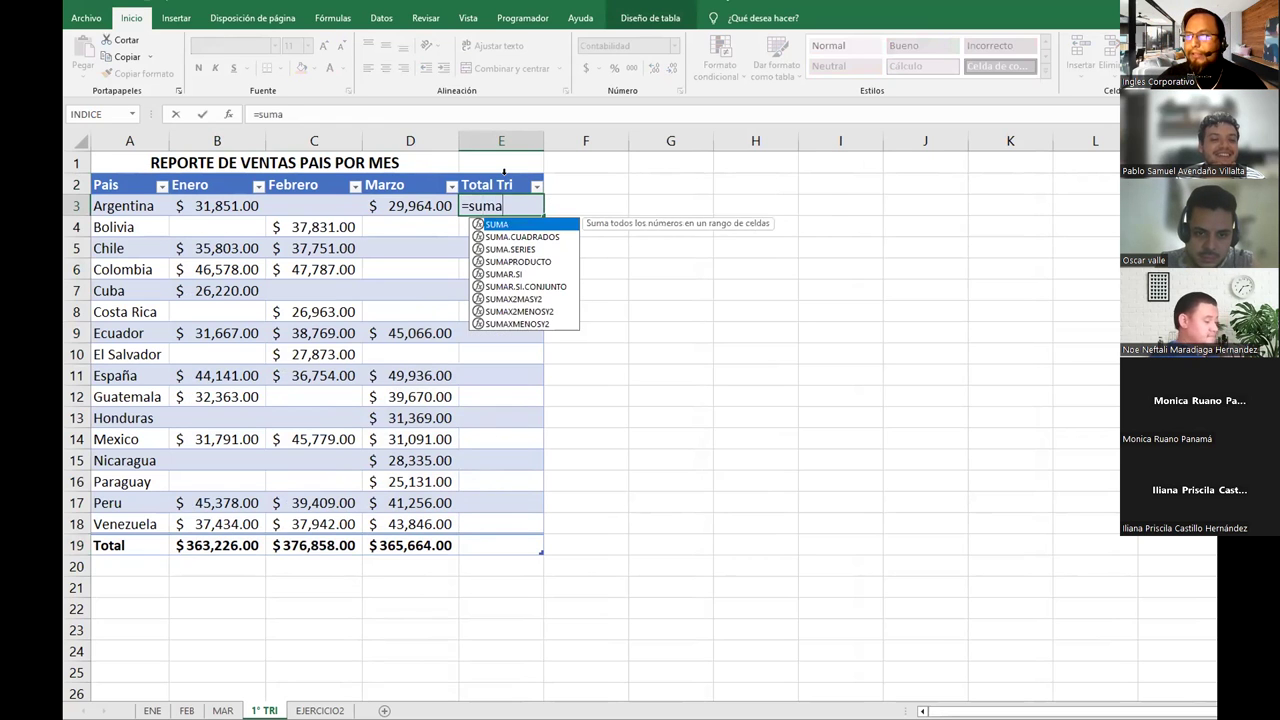
pyautogui.moveTo(244, 204); pyautogui.dragTo(377, 205)
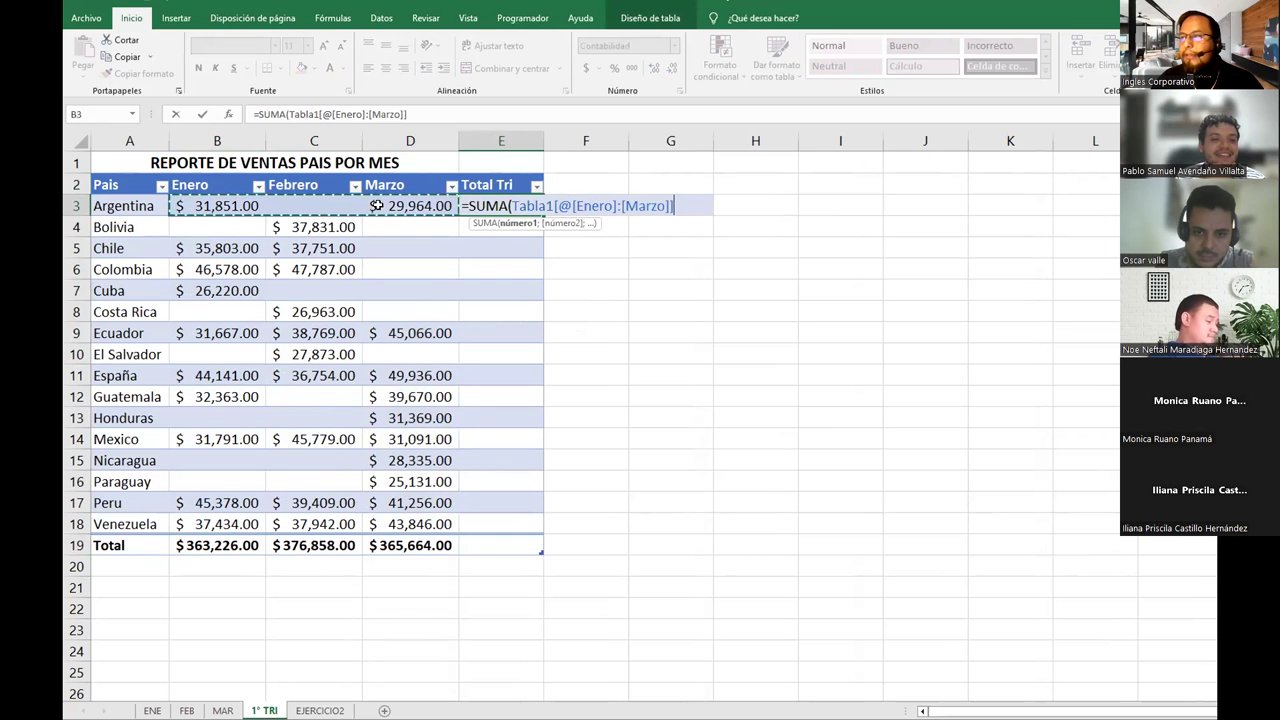
pyautogui.write(')')
pyautogui.press('Return')
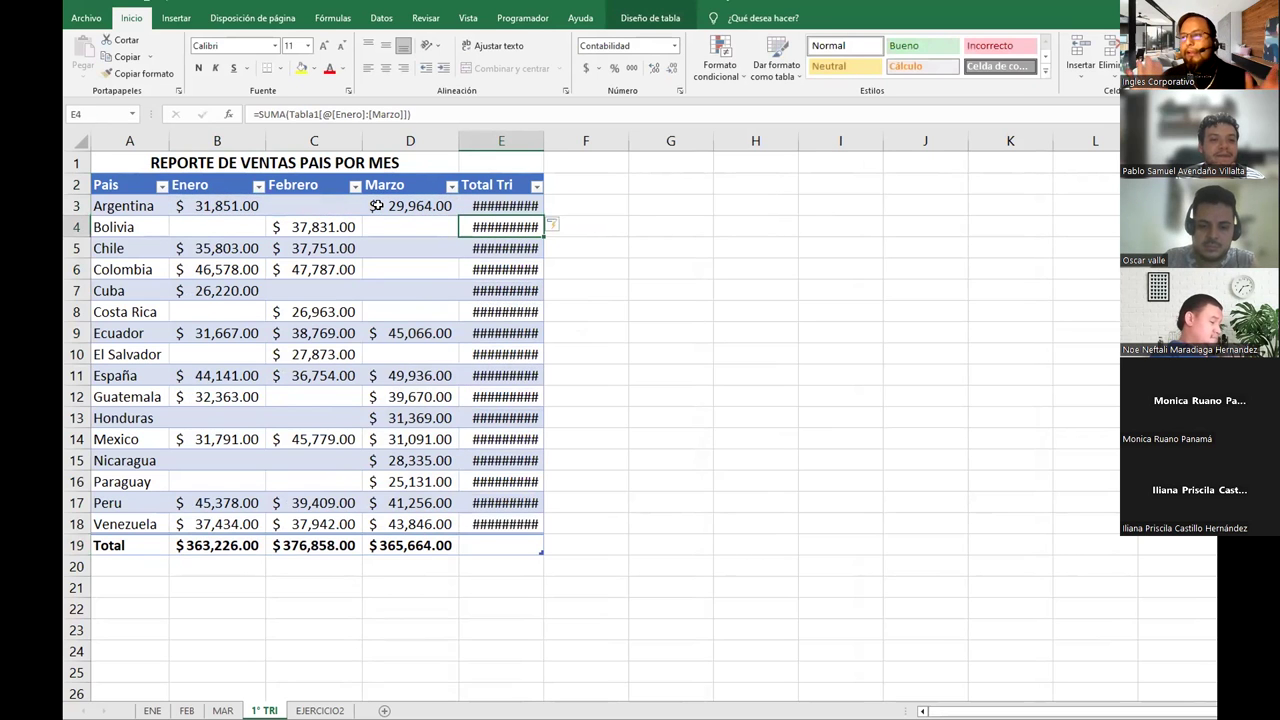
pyautogui.doubleClick(543, 140)
# Set the totals-row function of the Total Tri column to Suma in cell E19
pyautogui.click(506, 545)
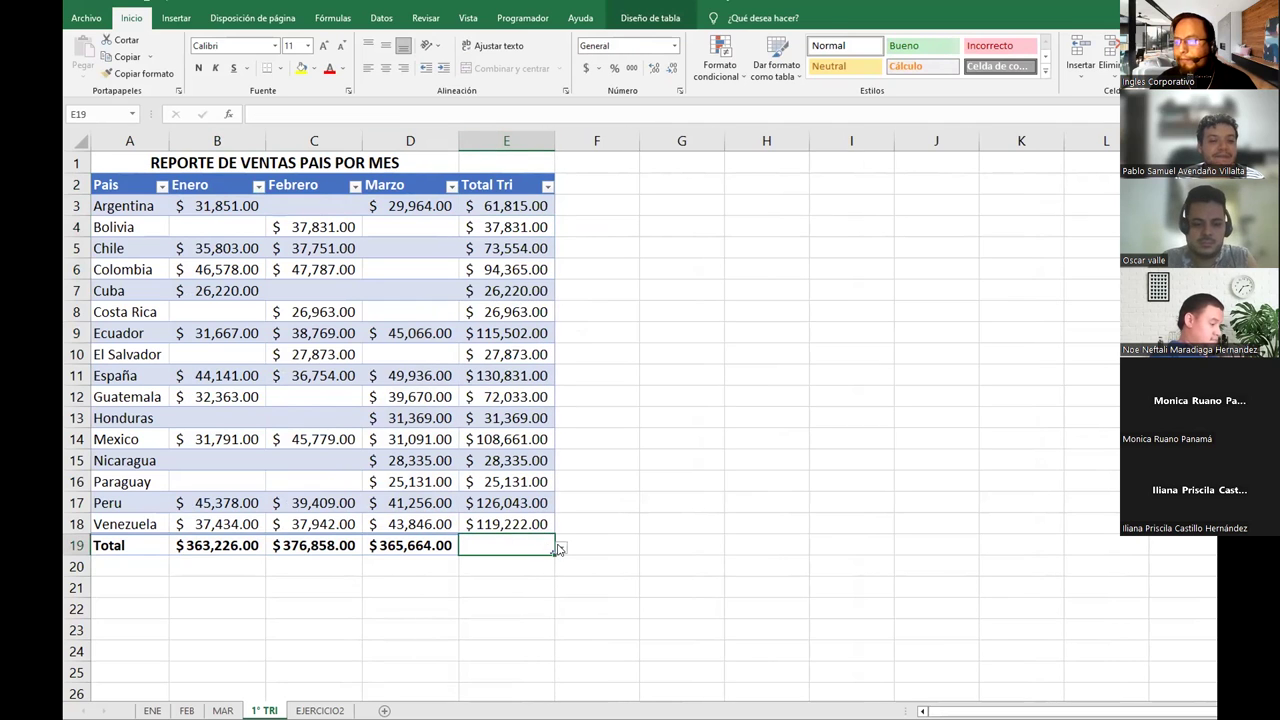
pyautogui.click(561, 548)
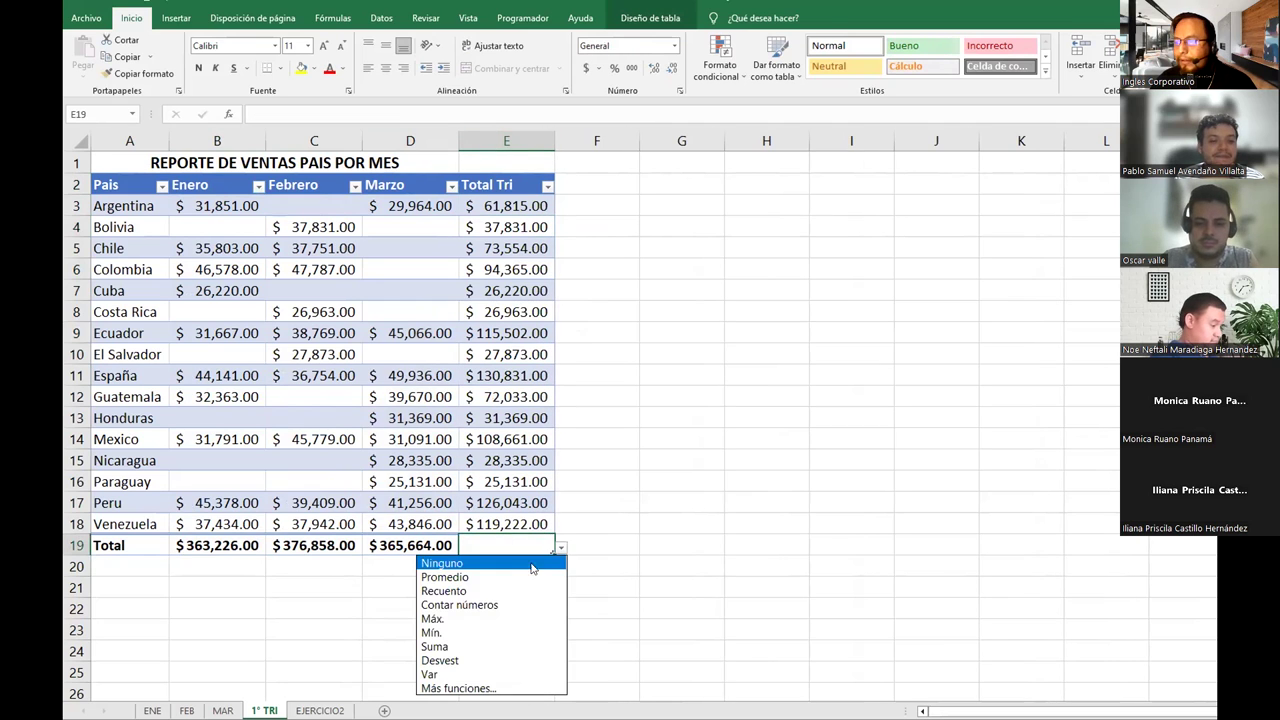
pyautogui.click(470, 645)
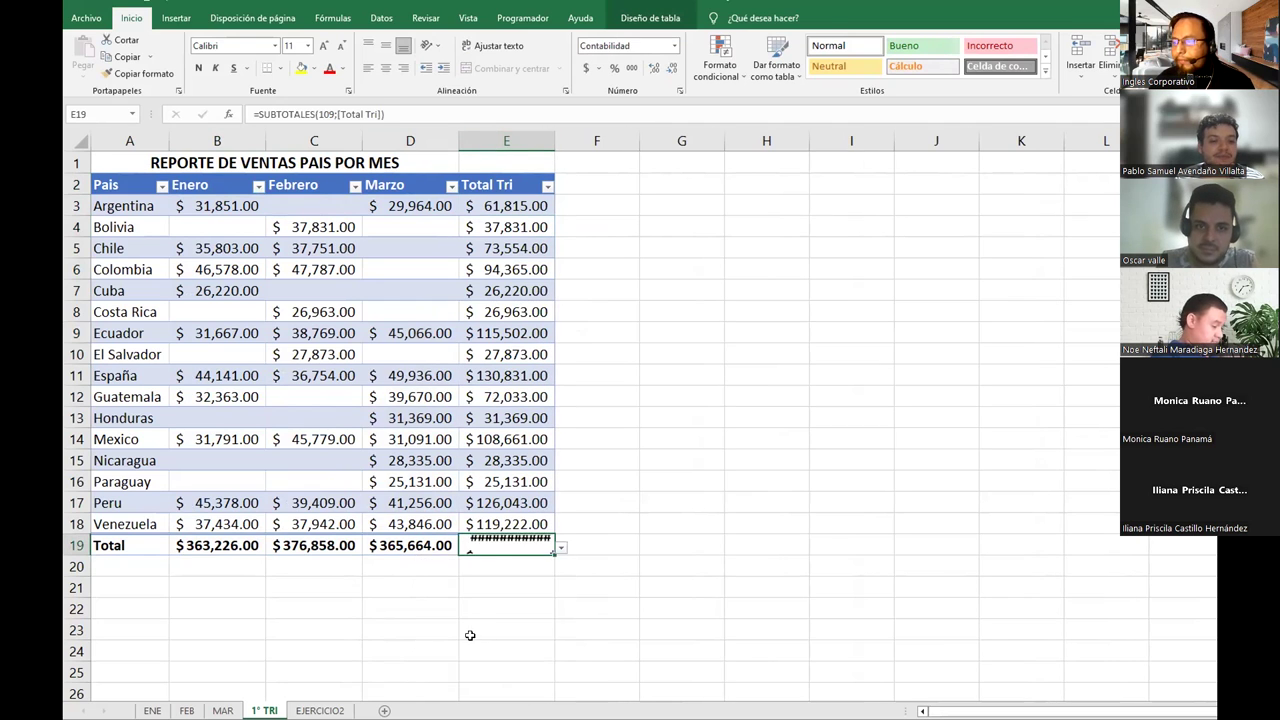
# Fit the Total Tri column's width to its amounts and look over the country totals and the monthly totals in row 19
pyautogui.doubleClick(556, 134)
pyautogui.moveTo(508, 208); pyautogui.dragTo(512, 524)
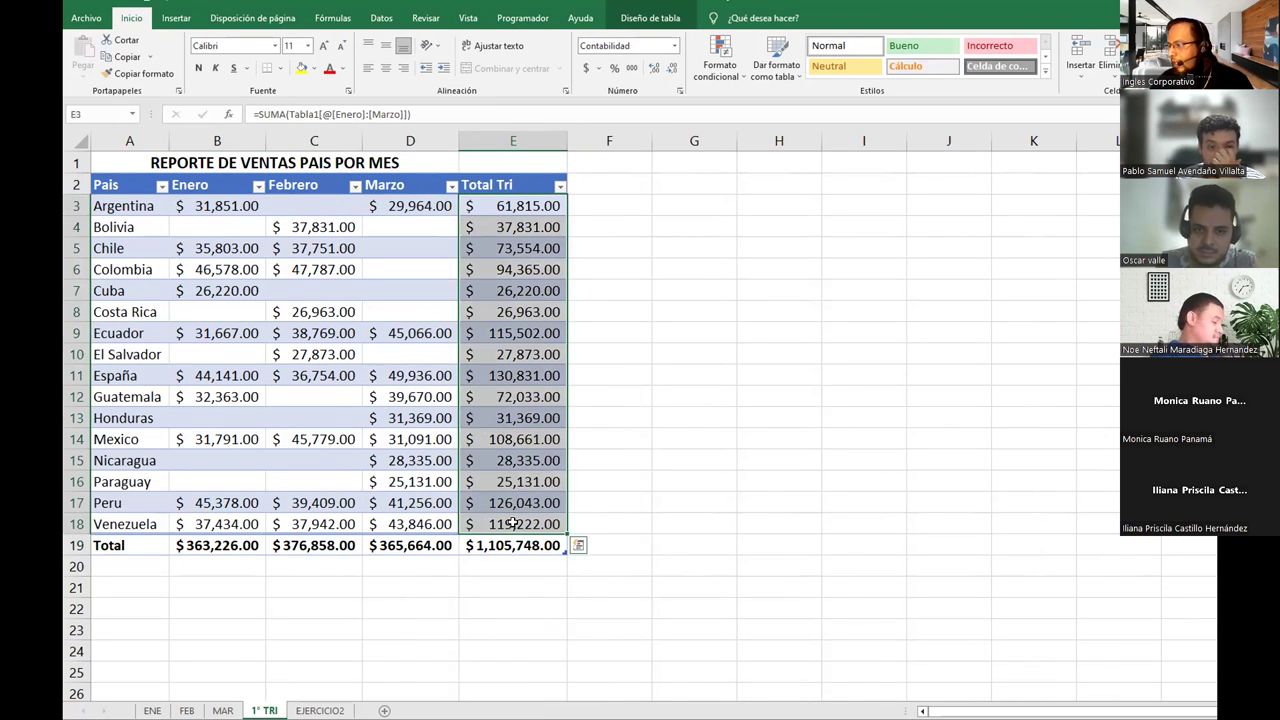
pyautogui.click(231, 547)
pyautogui.moveTo(360, 545); pyautogui.dragTo(416, 545)
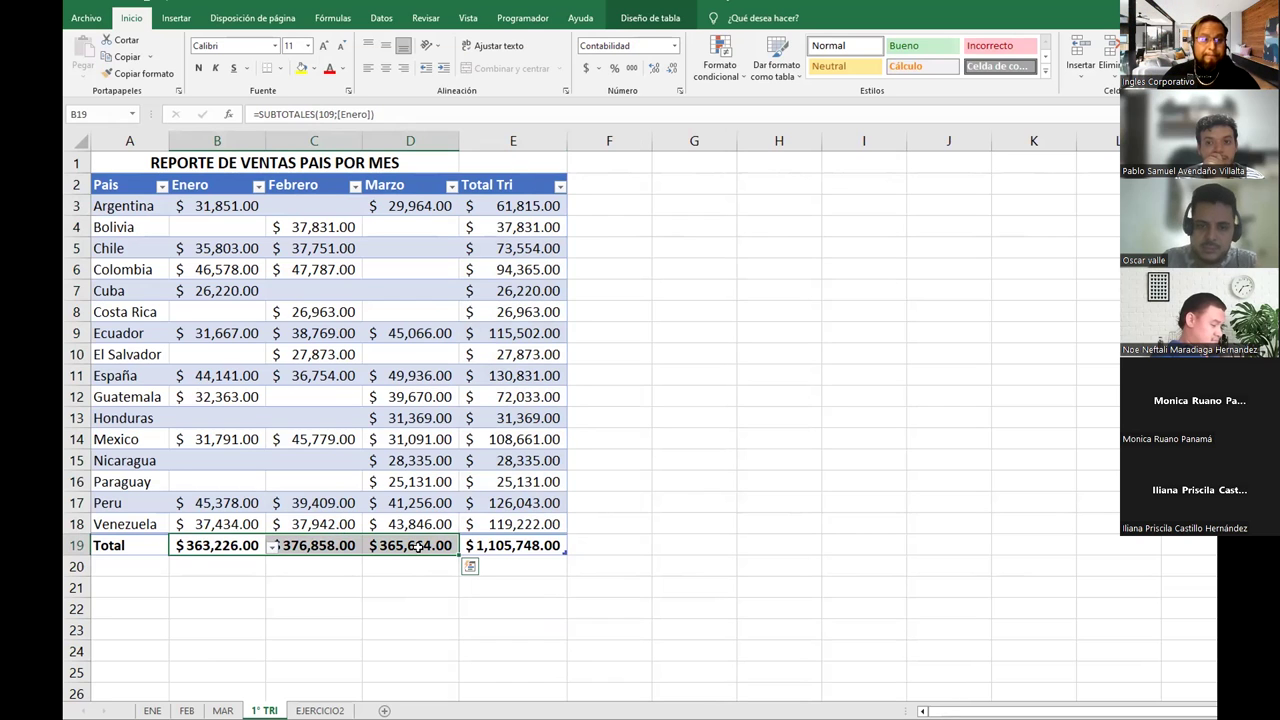
pyautogui.click(368, 441)
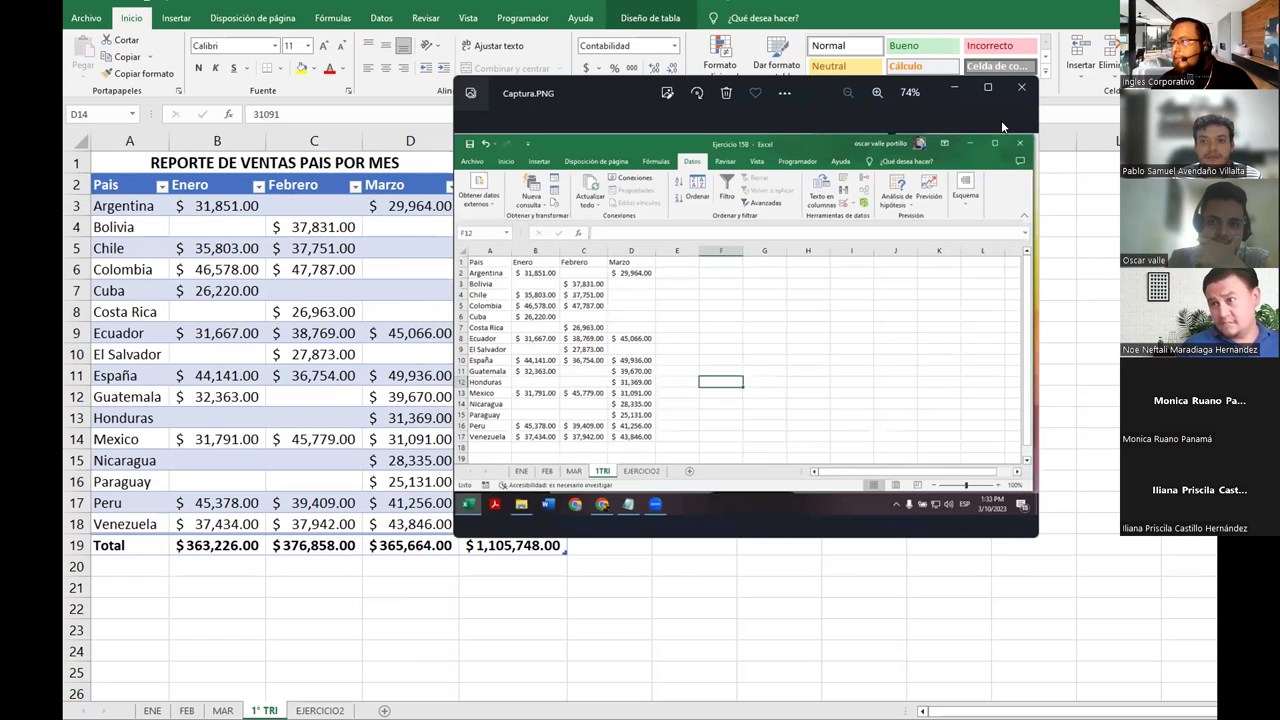
# Close the two screenshot previews and look over both sets of sector tables on the EJERCICIO2 sheet
pyautogui.click(1021, 87)
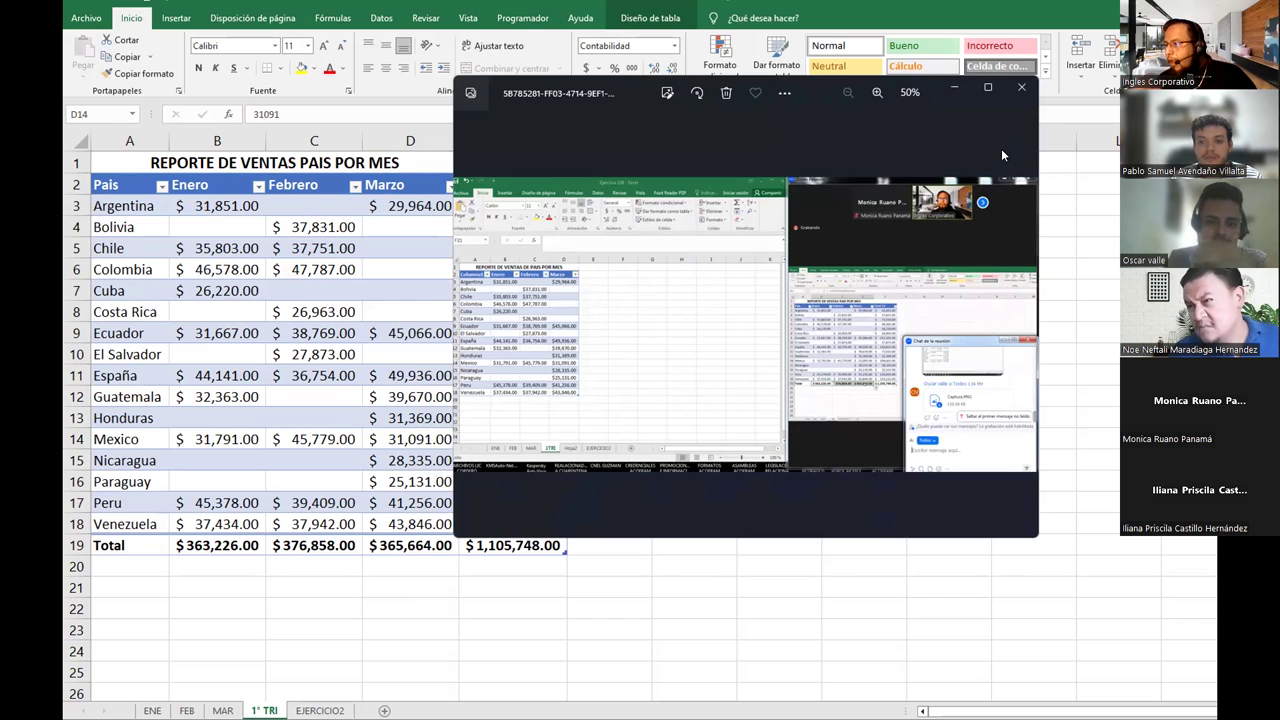
pyautogui.click(1021, 90)
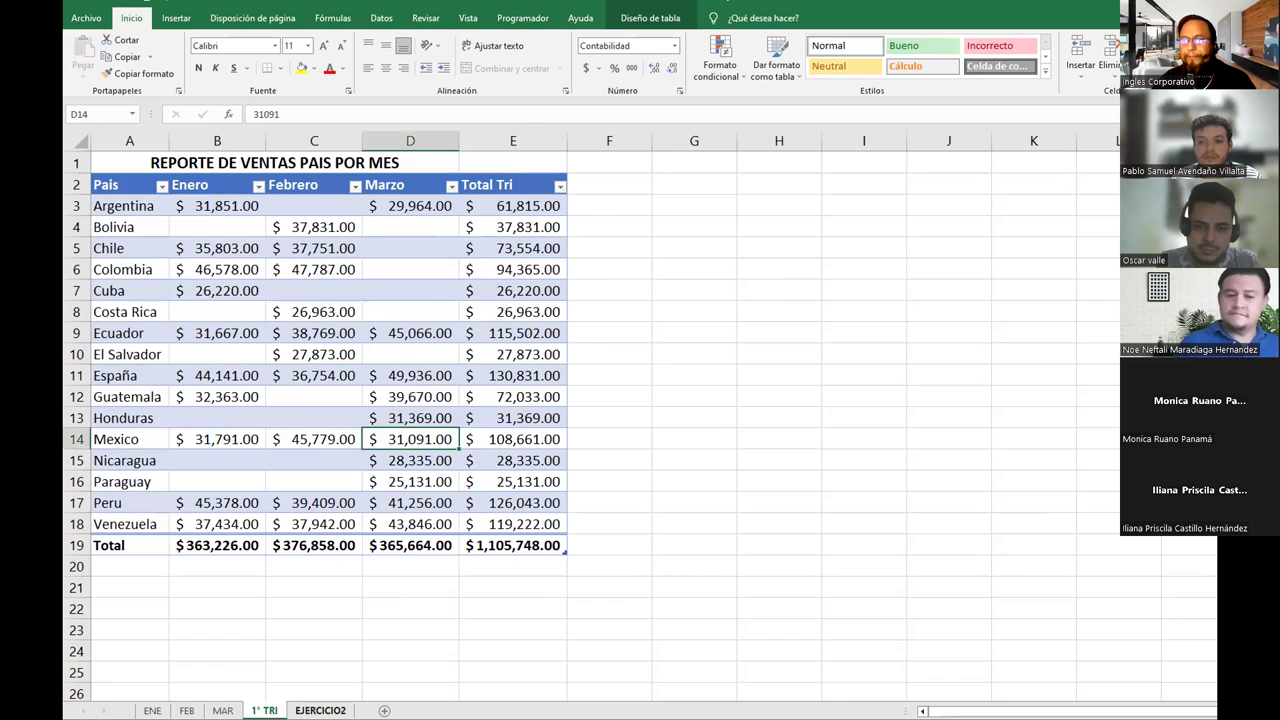
pyautogui.hotkey('ctrl', 'pagedown')
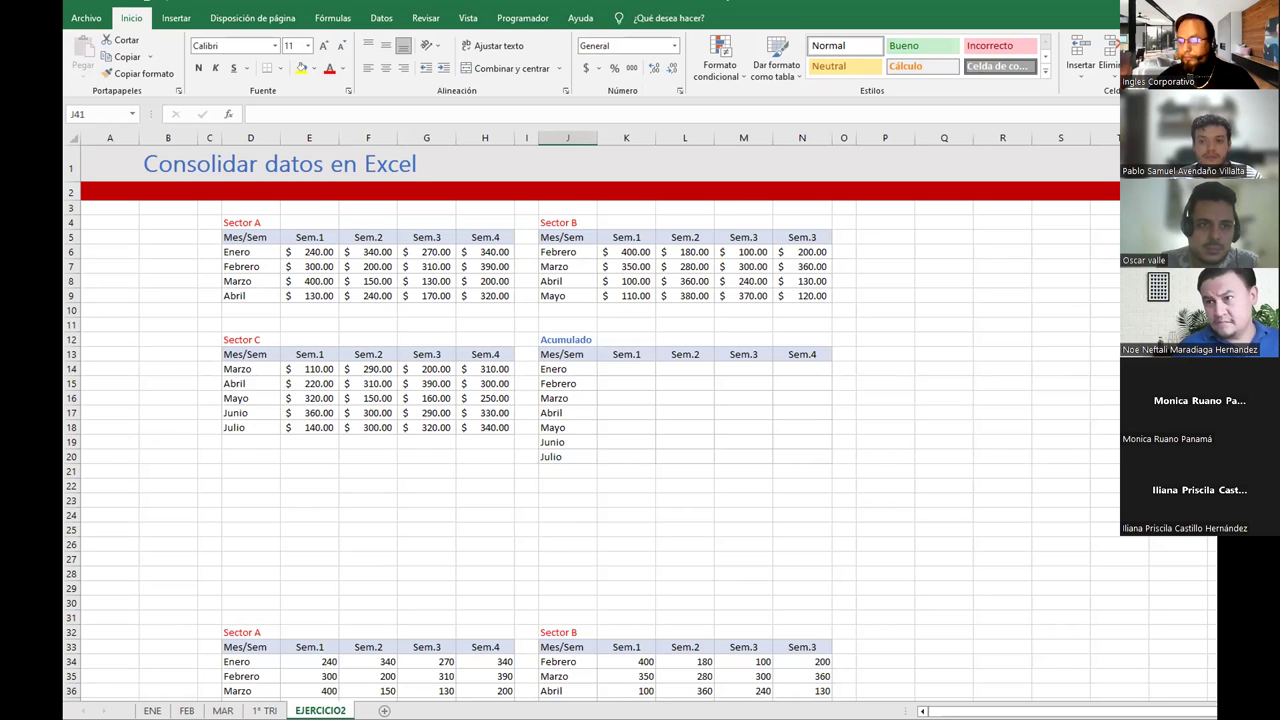
pyautogui.scroll(-5, 563, 557)
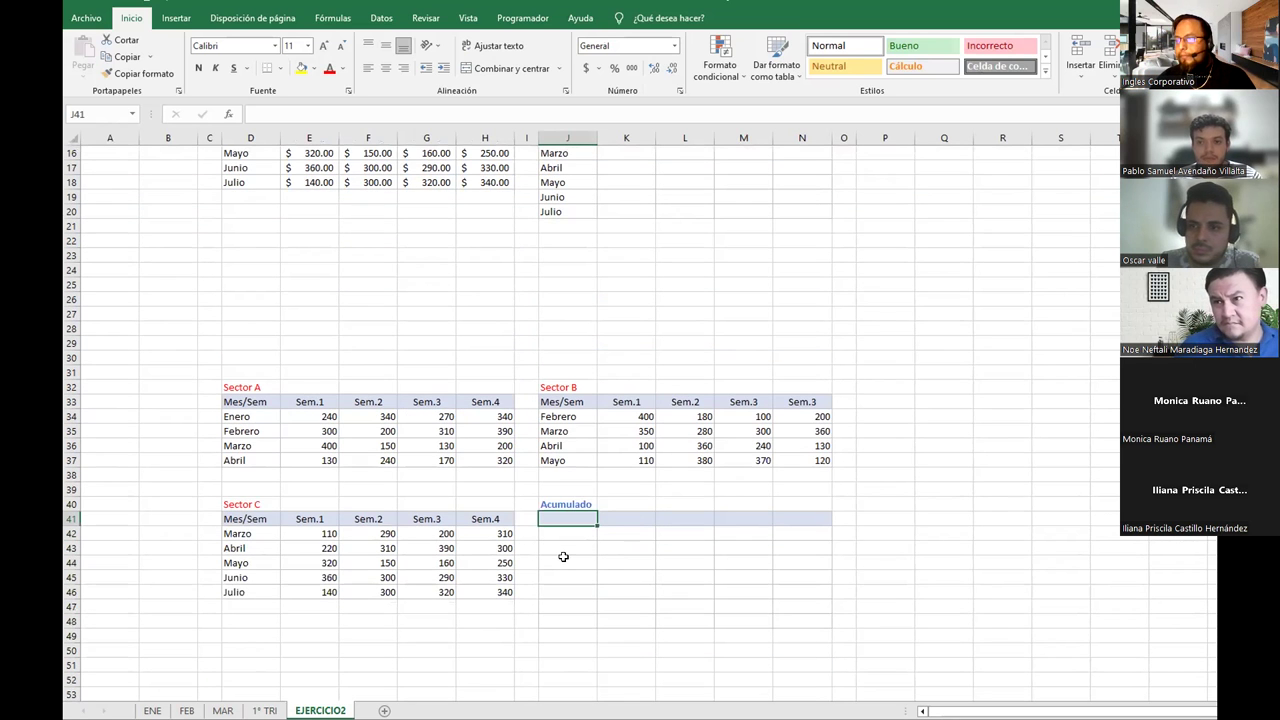
pyautogui.scroll(5, 563, 557)
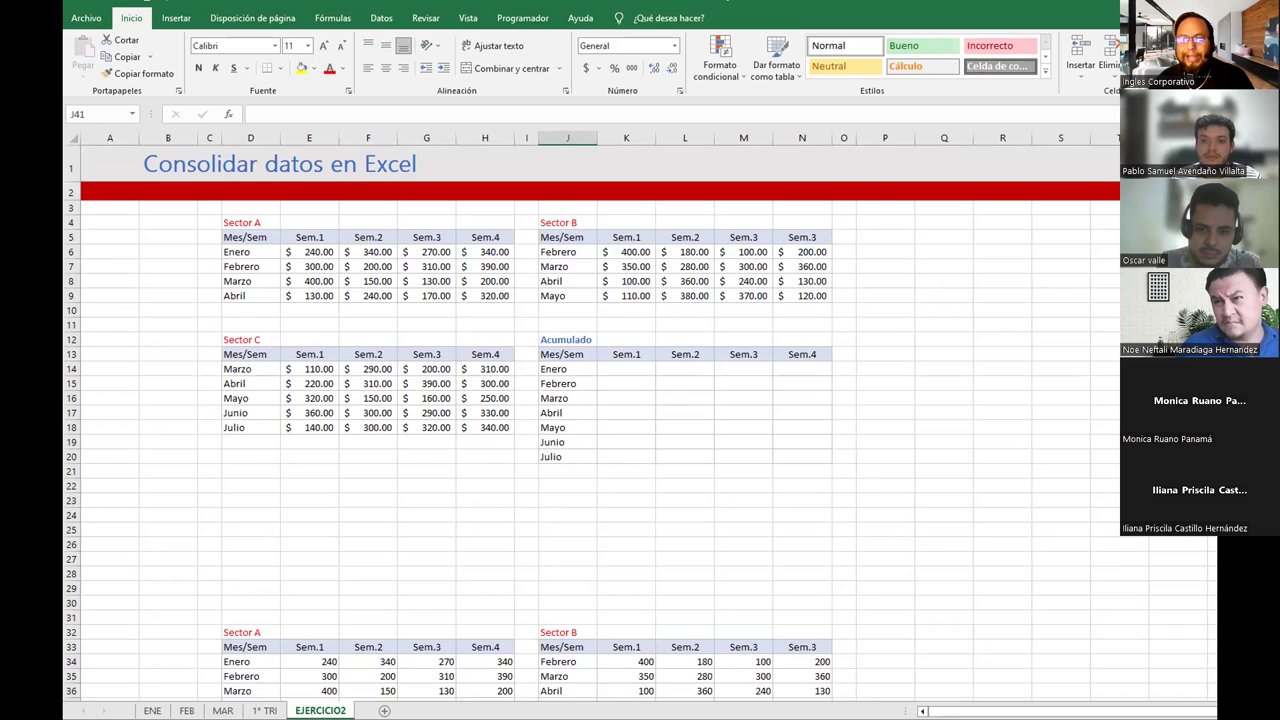
pyautogui.scroll(-5, 563, 532)
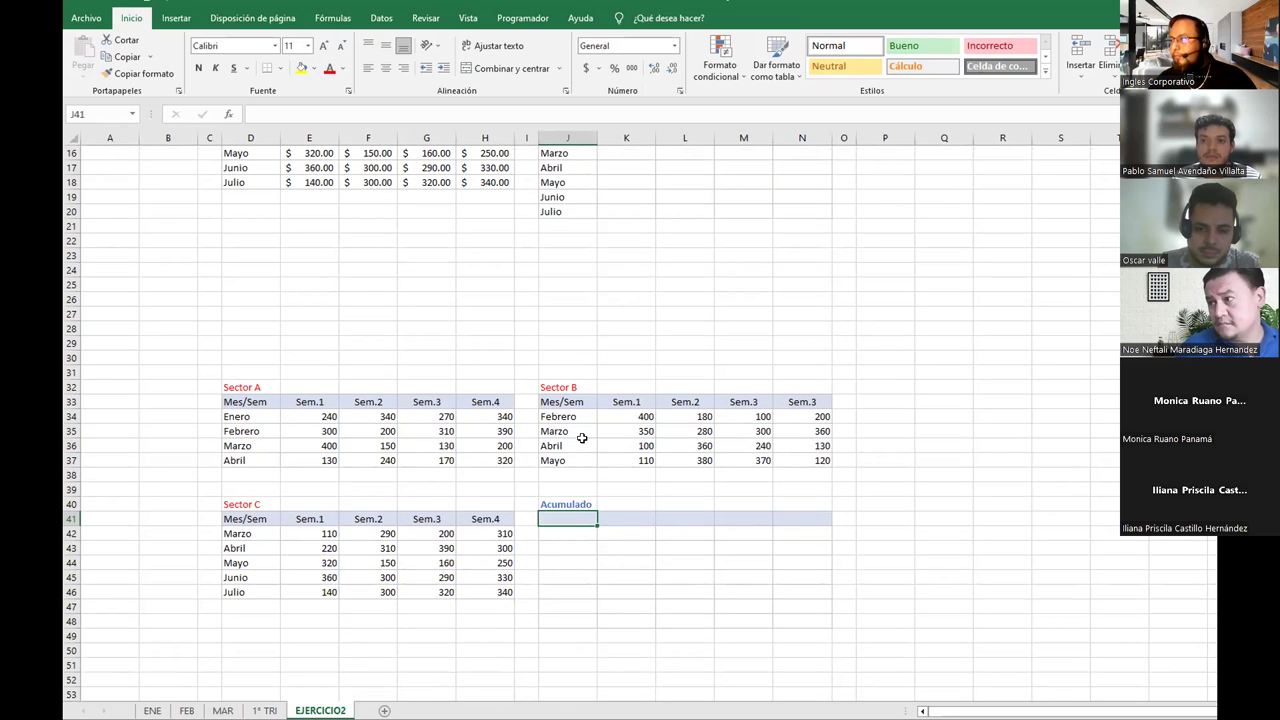
pyautogui.scroll(5, 534, 456)
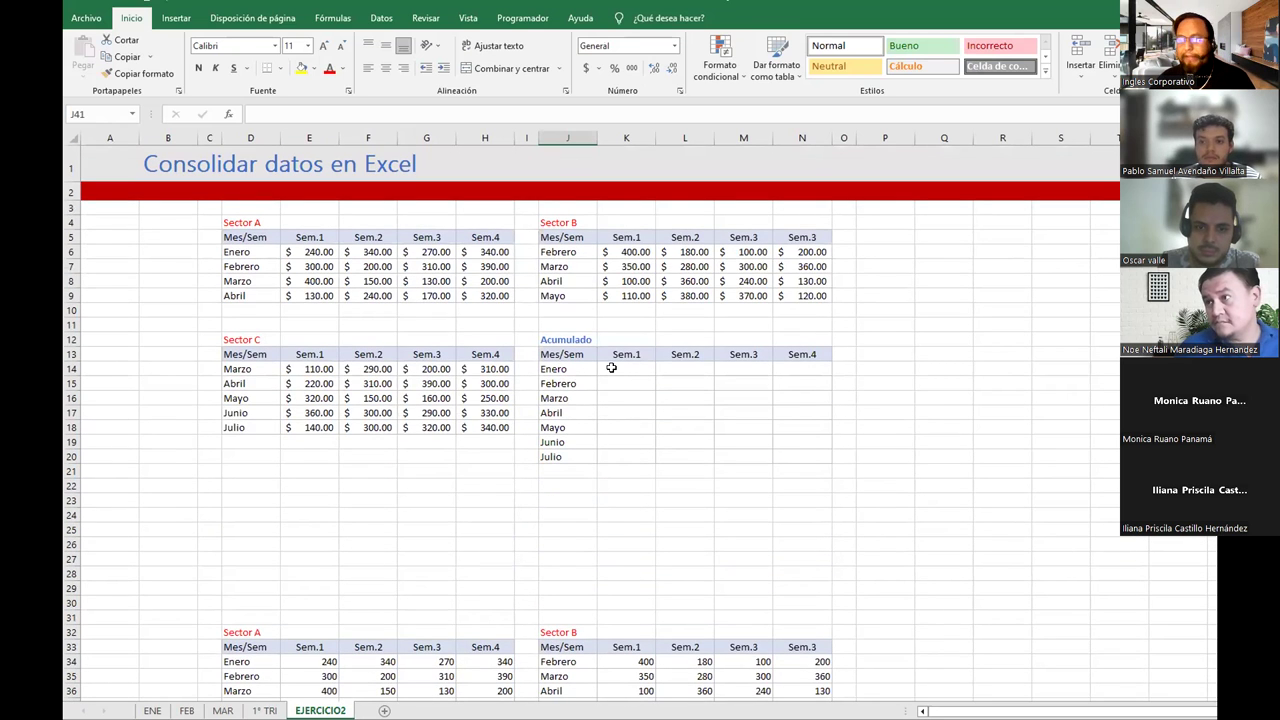
# Inspect the source references stored in Consolidar for the Acumulado table at cell J13, then close the dialog
pyautogui.click(562, 357)
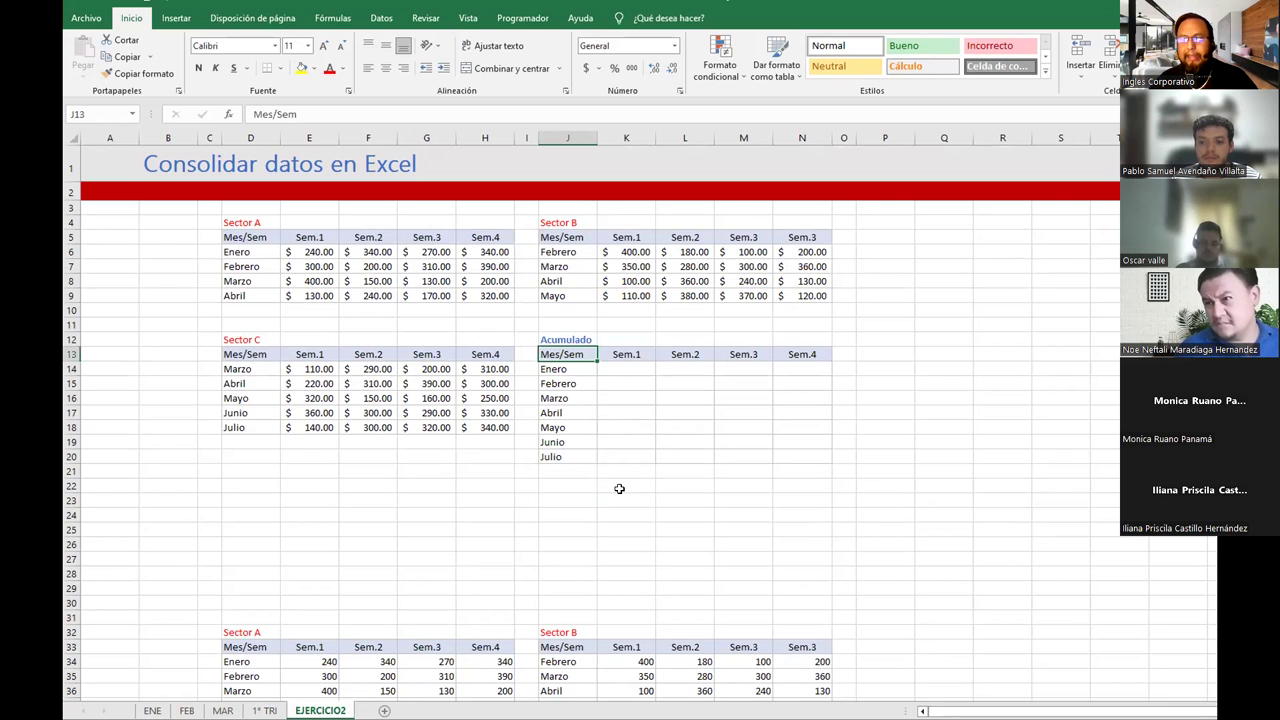
pyautogui.click(380, 19)
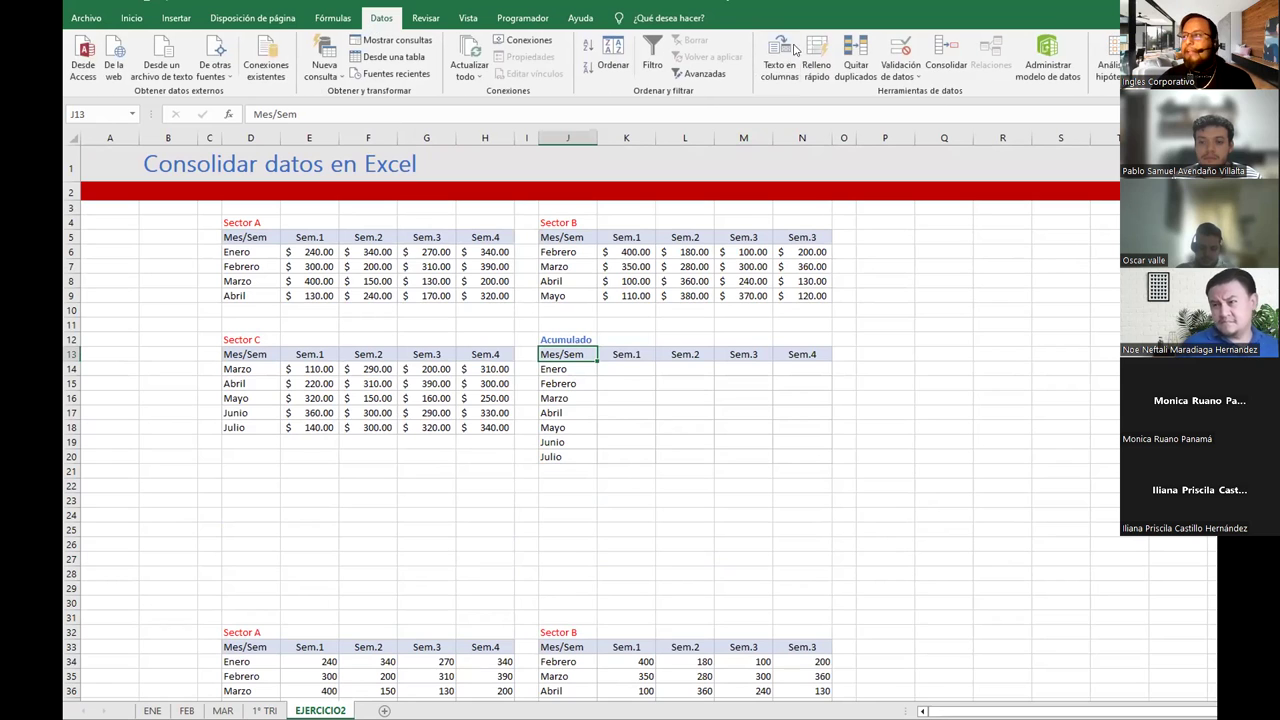
pyautogui.click(958, 58)
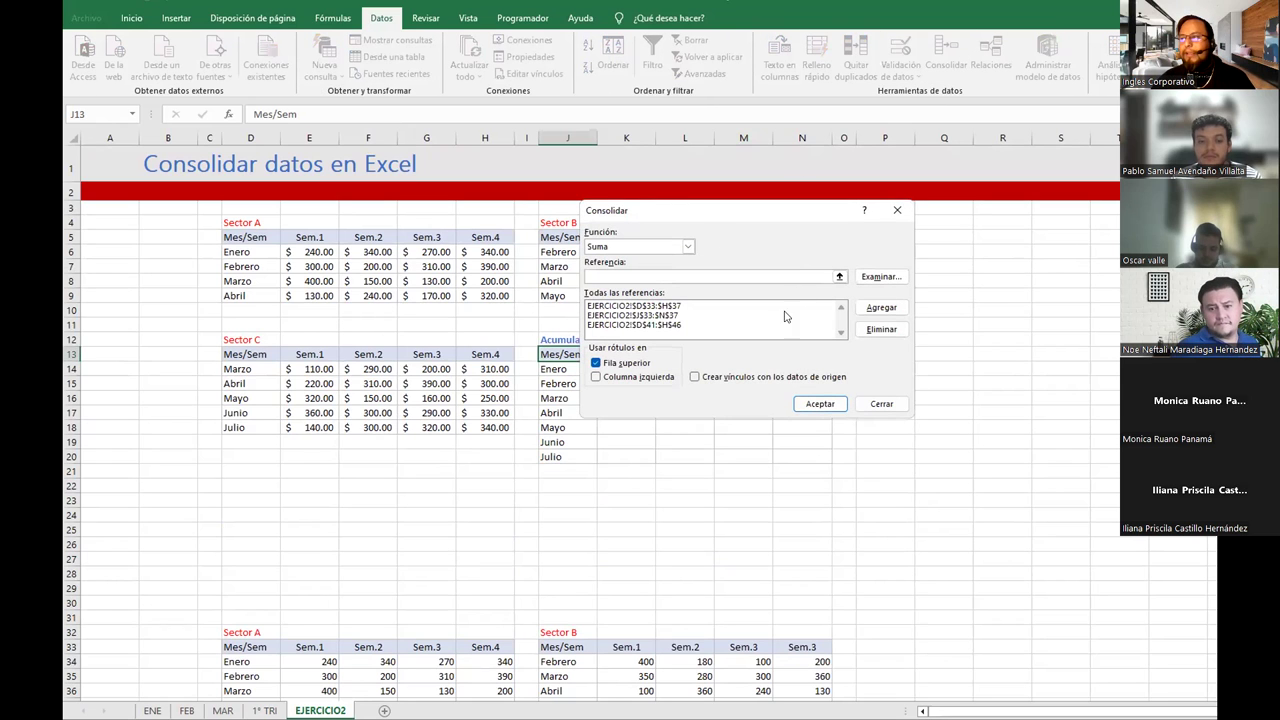
pyautogui.click(615, 308)
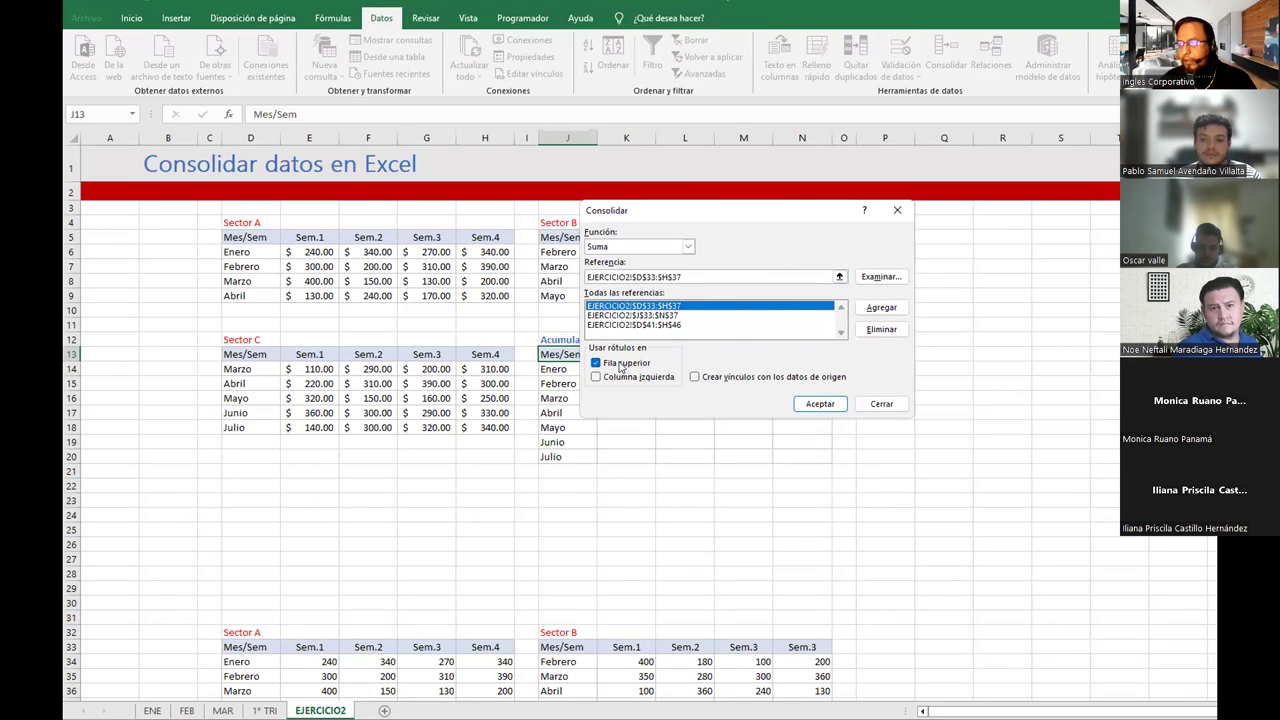
pyautogui.click(881, 403)
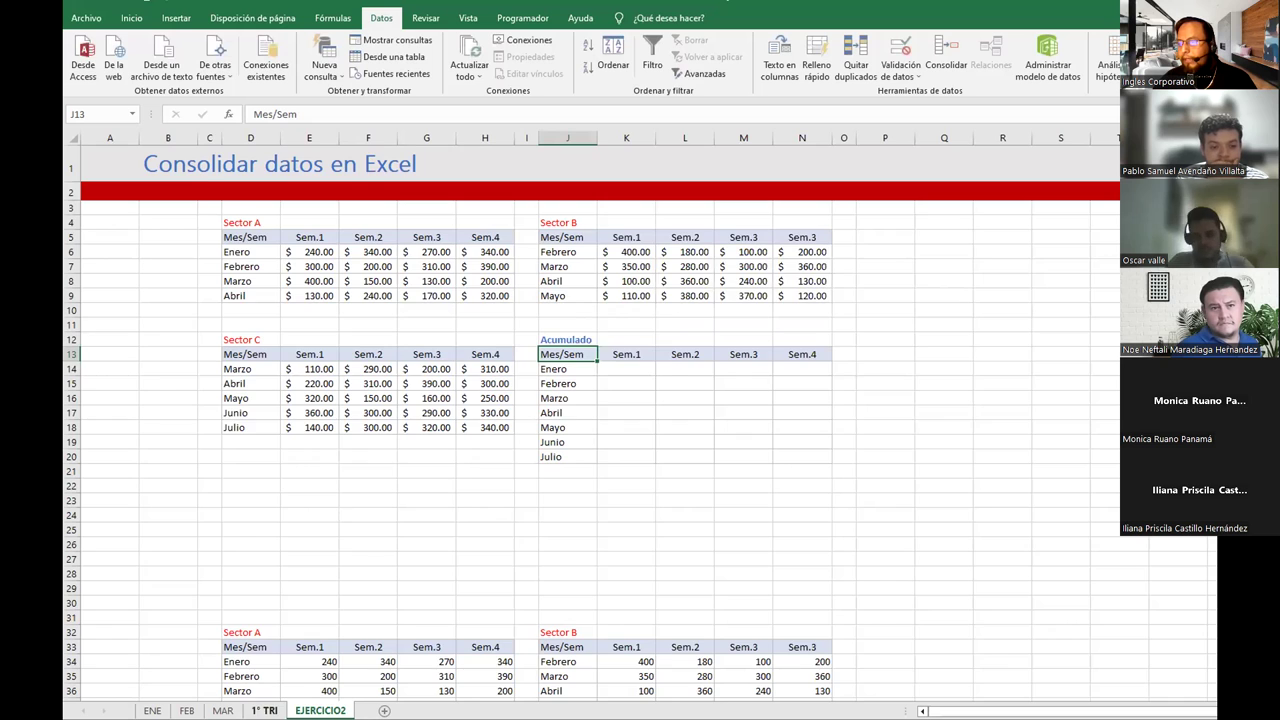
pyautogui.hotkey('ctrl', 'pageup')
pyautogui.hotkey('ctrl', 'pagedown')
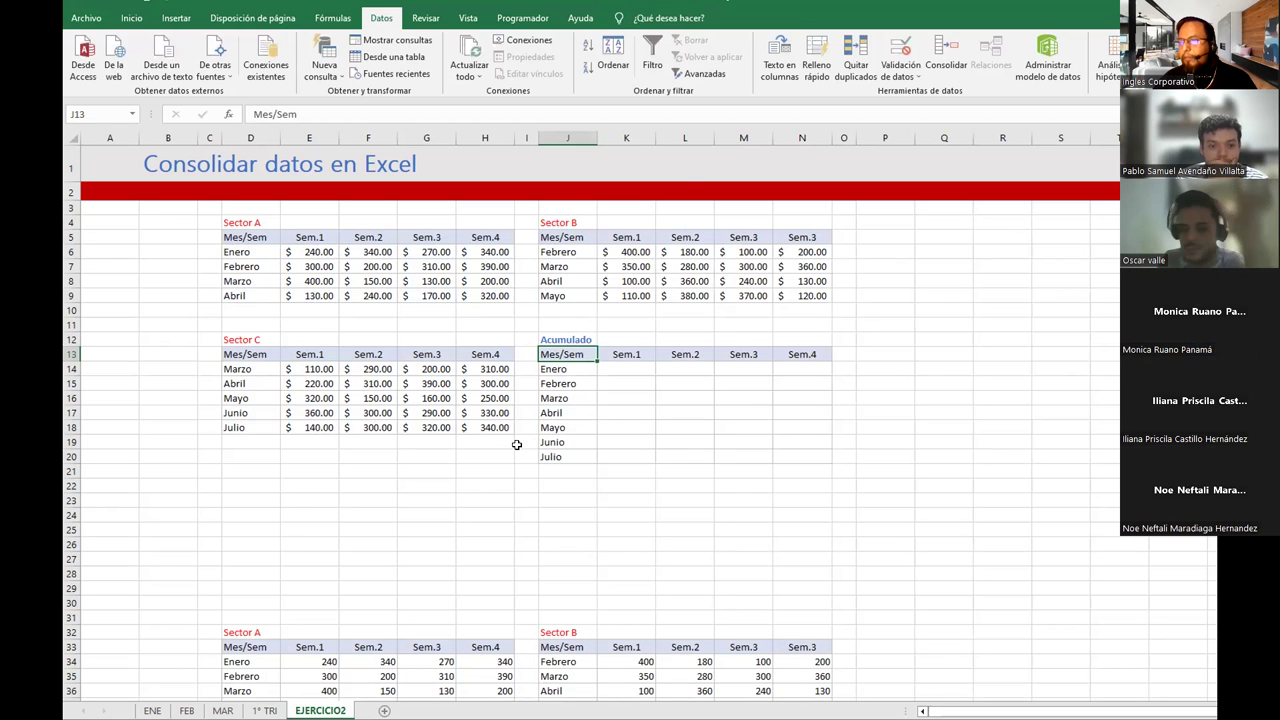
# Delete all three stored source references from Consolidar on the EJERCICIO2 sheet and close the dialog
pyautogui.click(946, 55)
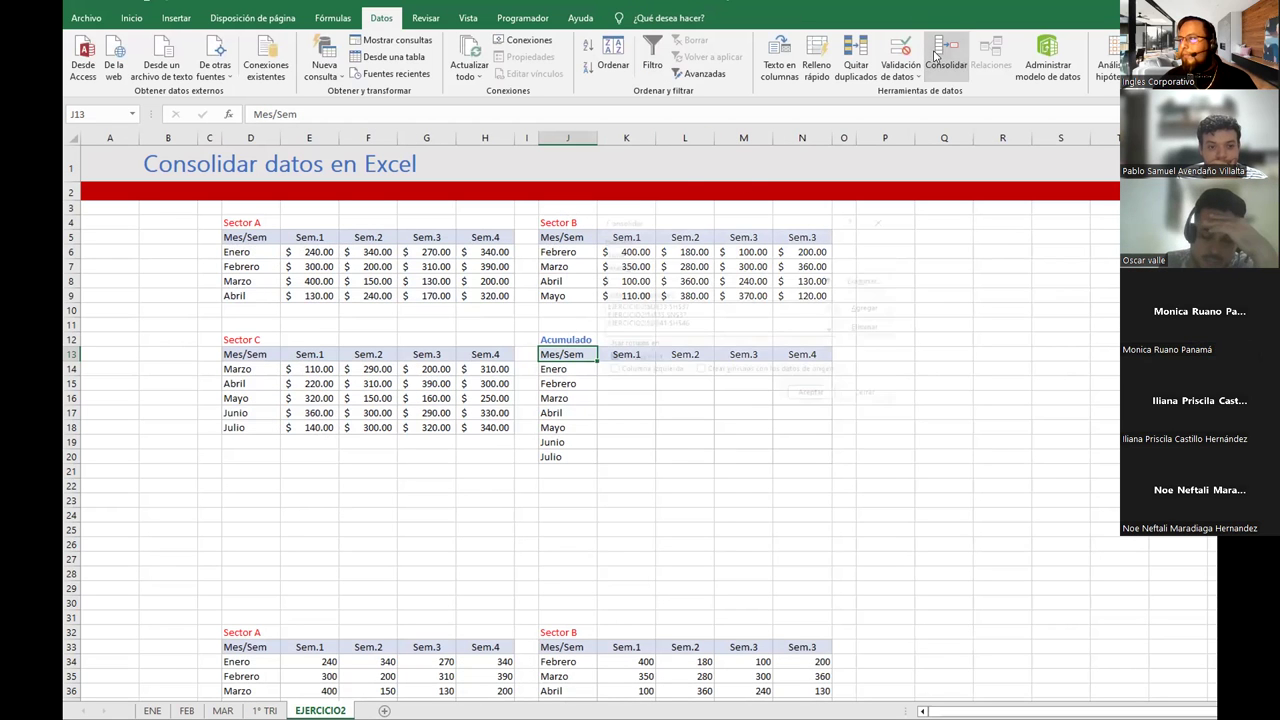
pyautogui.click(649, 316)
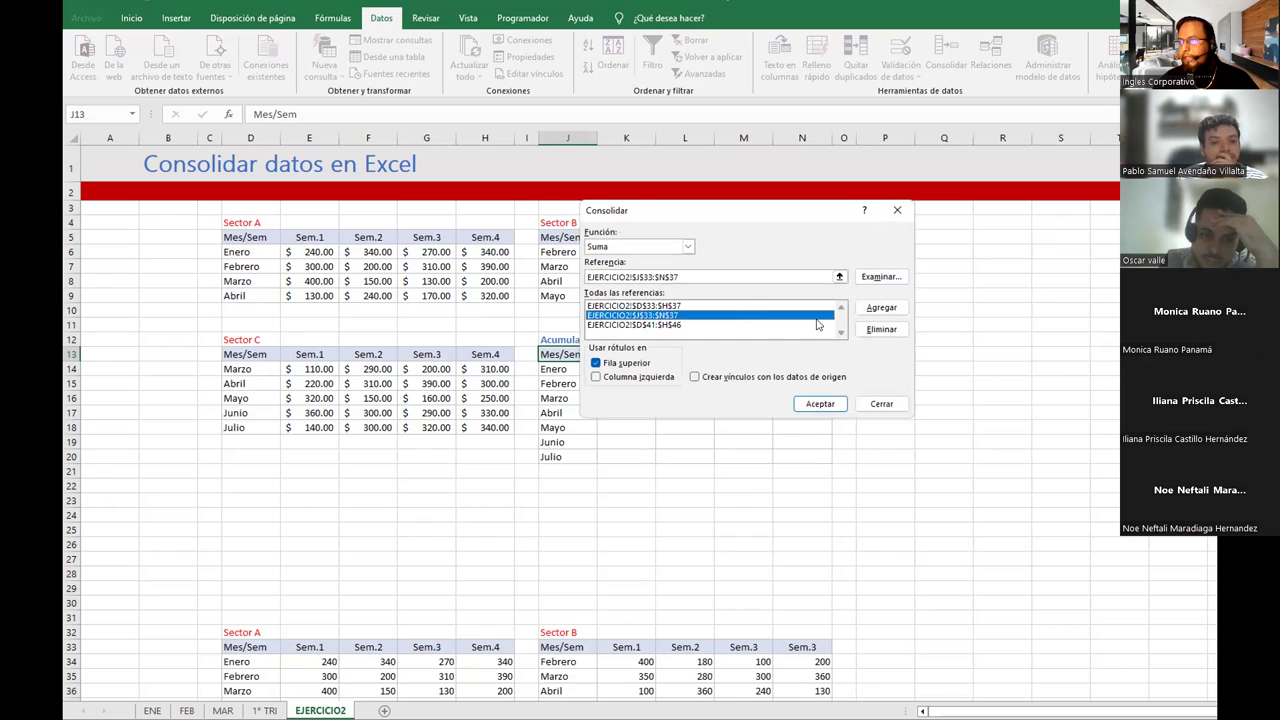
pyautogui.click(881, 329)
pyautogui.click(650, 305)
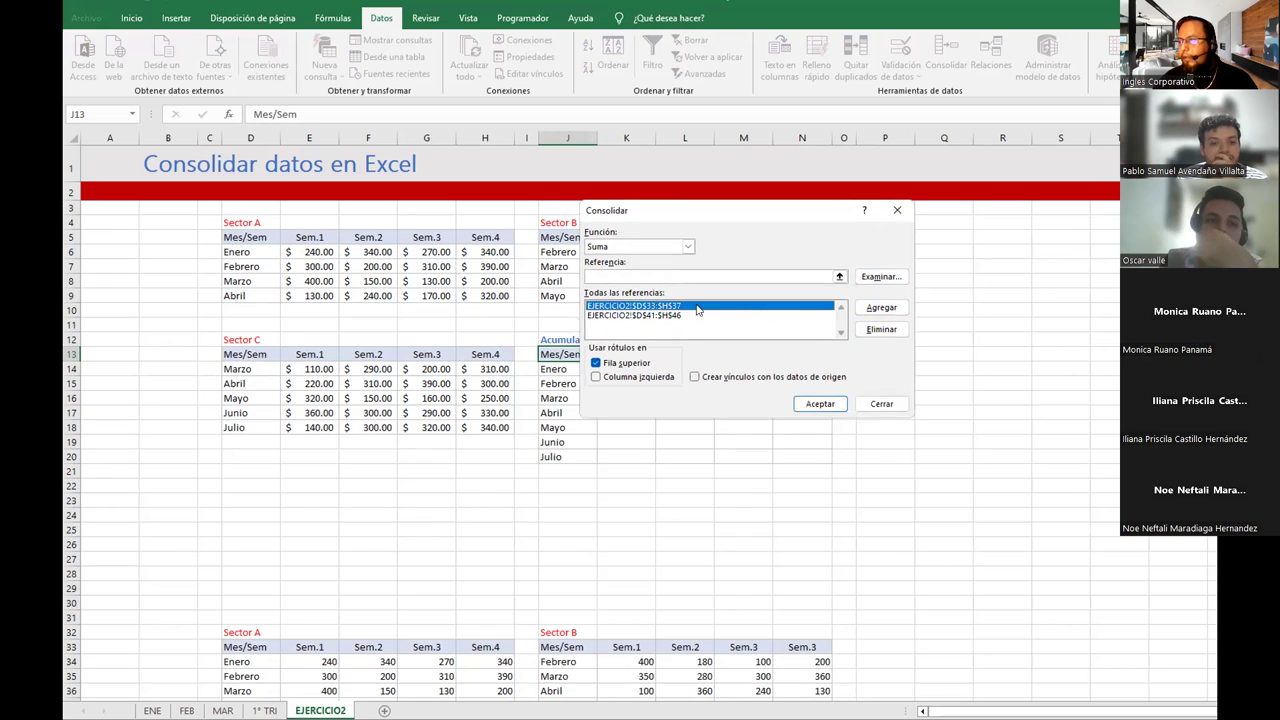
pyautogui.click(881, 329)
pyautogui.click(646, 306)
pyautogui.click(881, 329)
pyautogui.click(879, 403)
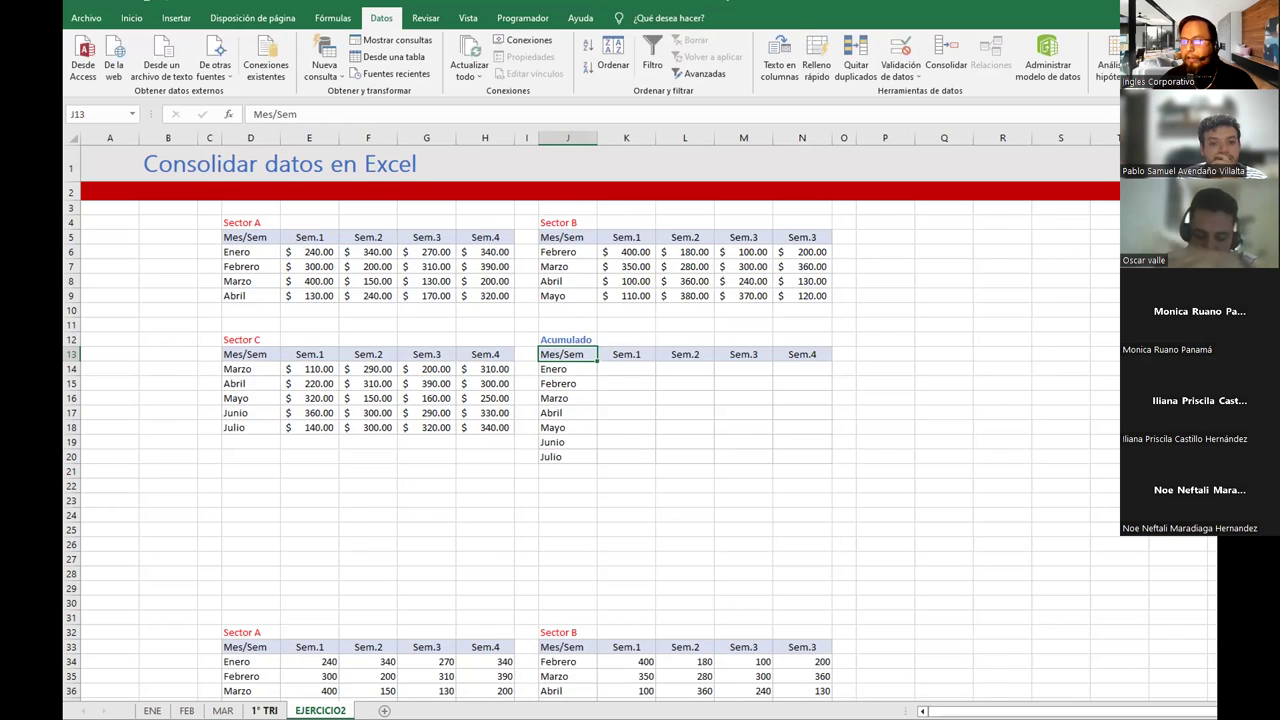
# Check which source references Consolidar holds on the 1° TRI sheet, without changing them
pyautogui.click(264, 710)
pyautogui.click(314, 290)
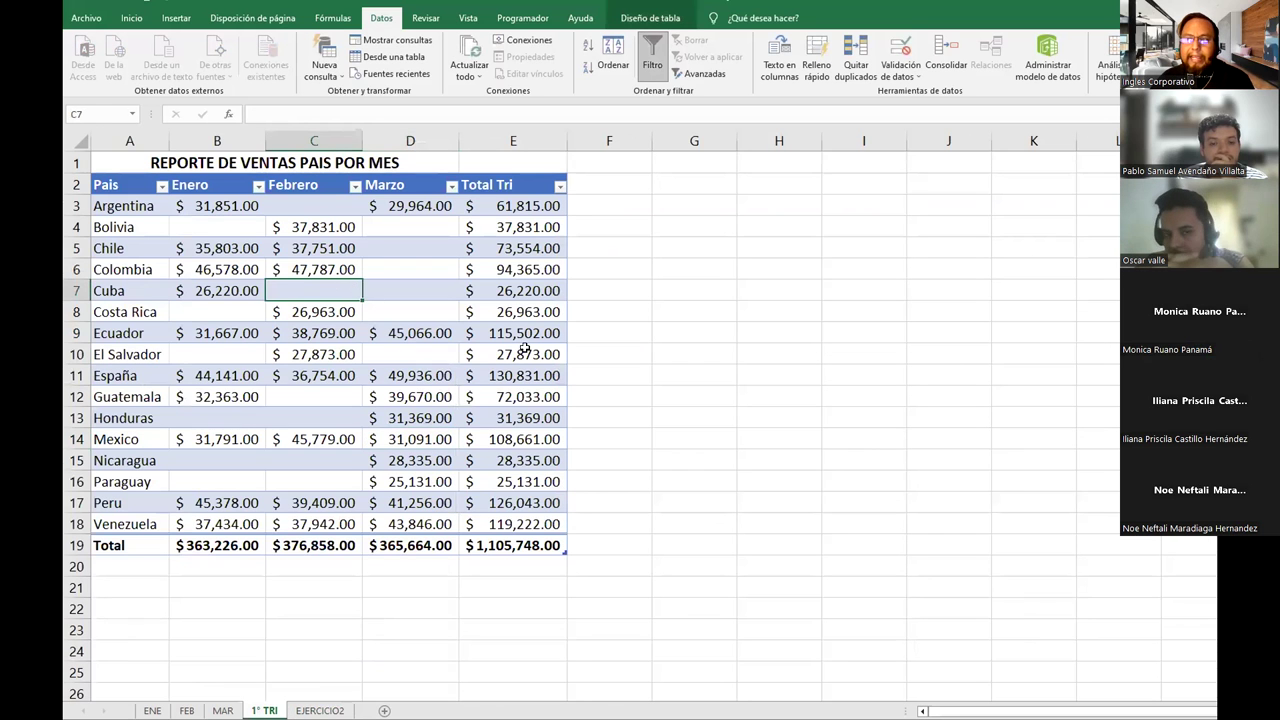
pyautogui.click(180, 198)
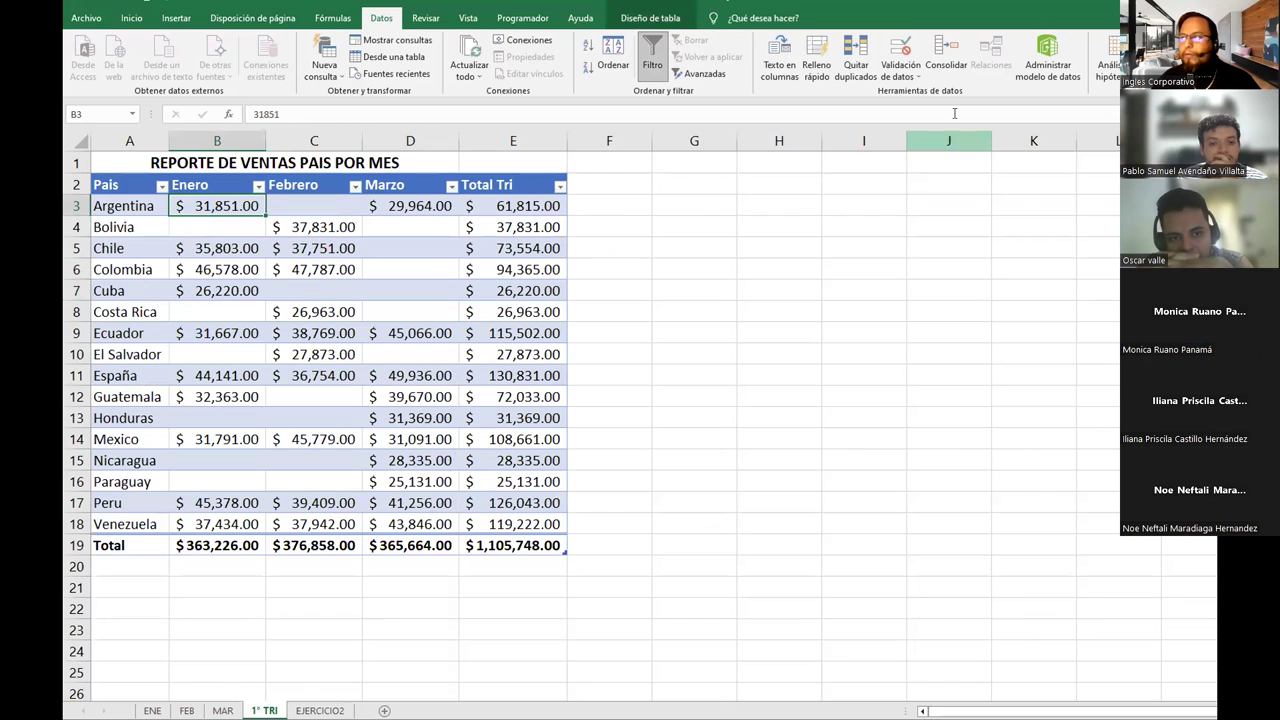
pyautogui.click(944, 56)
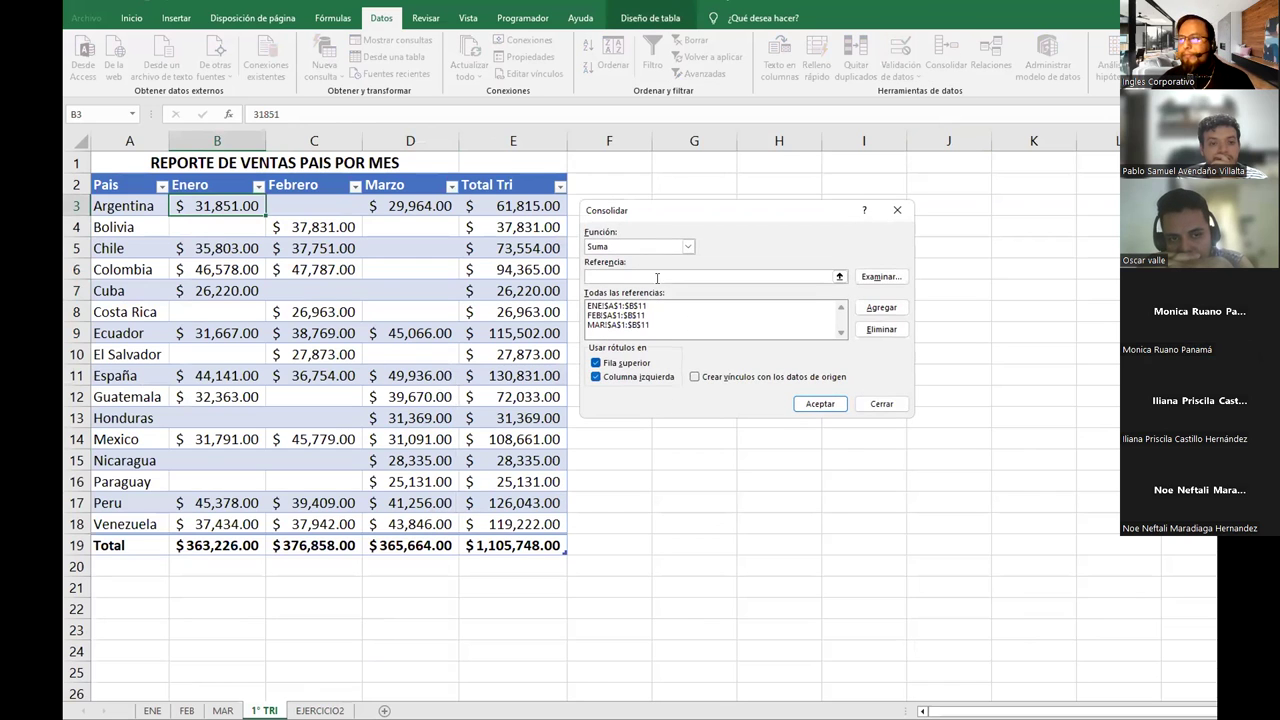
pyautogui.click(881, 403)
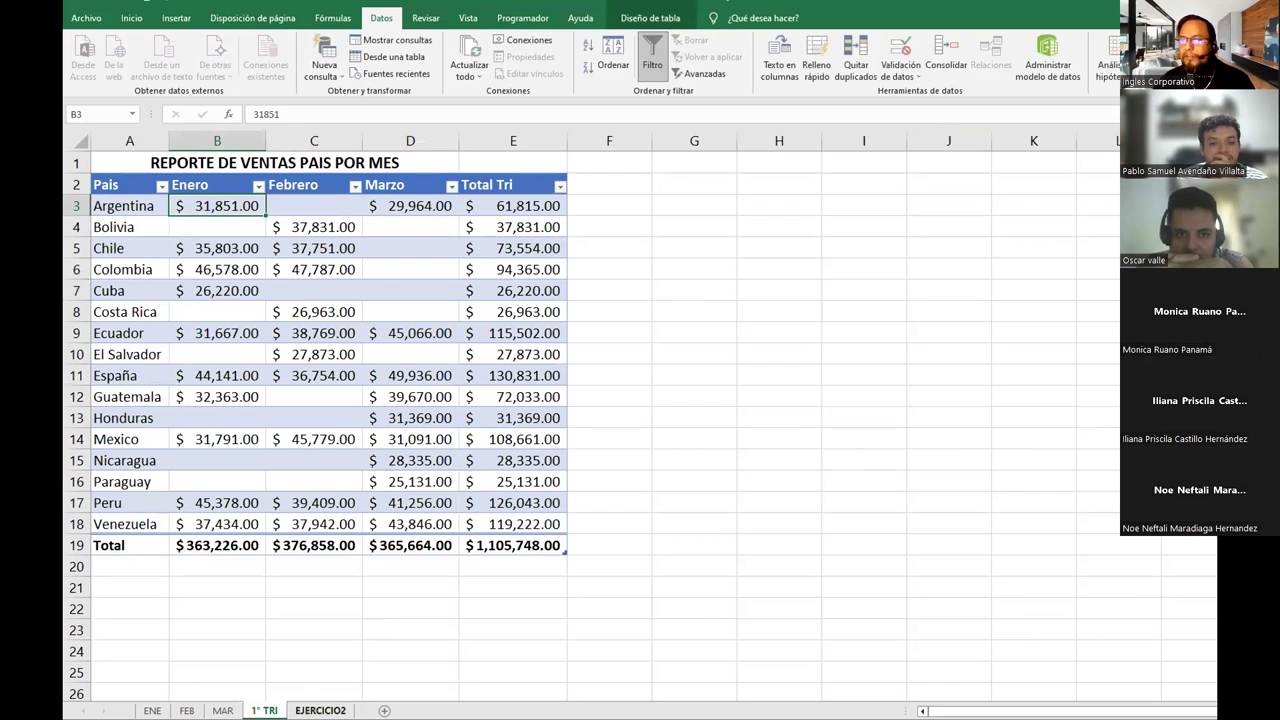
# On EJERCICIO2, start a Suma consolidation at cell J13 and add the Sector A range D5:H9 as a reference
pyautogui.hotkey('ctrl', 'pagedown')
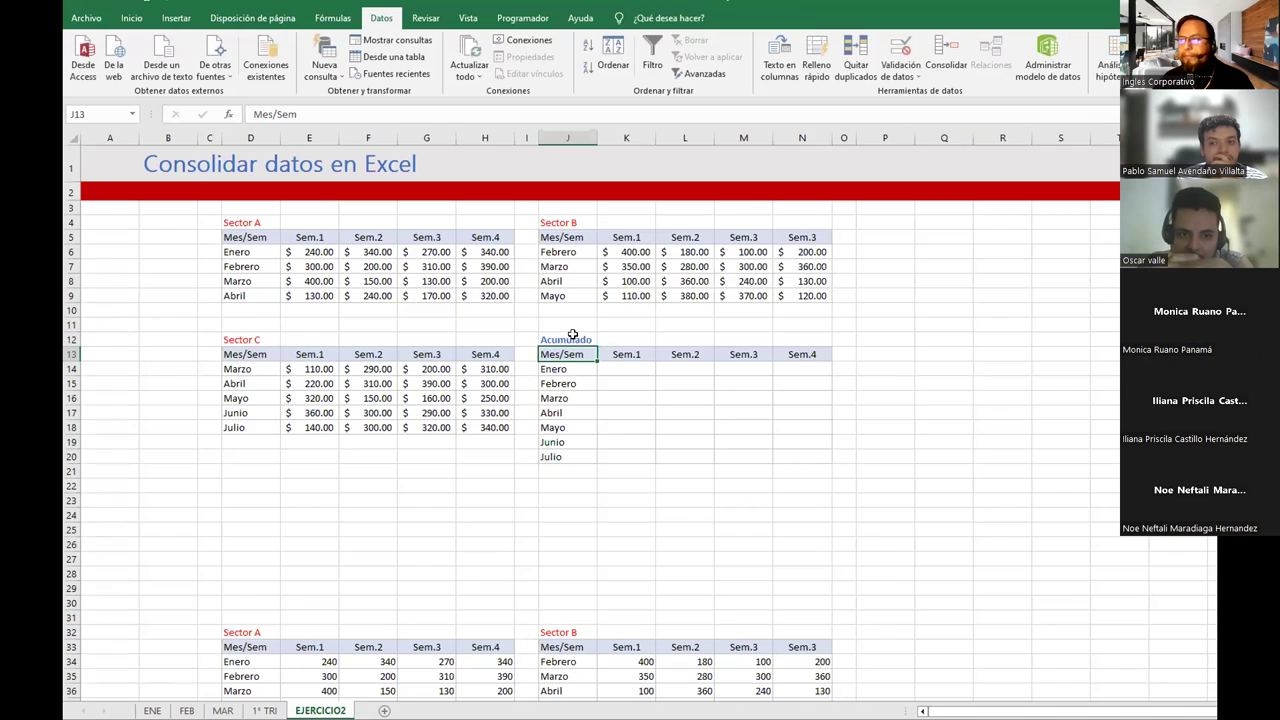
pyautogui.click(946, 52)
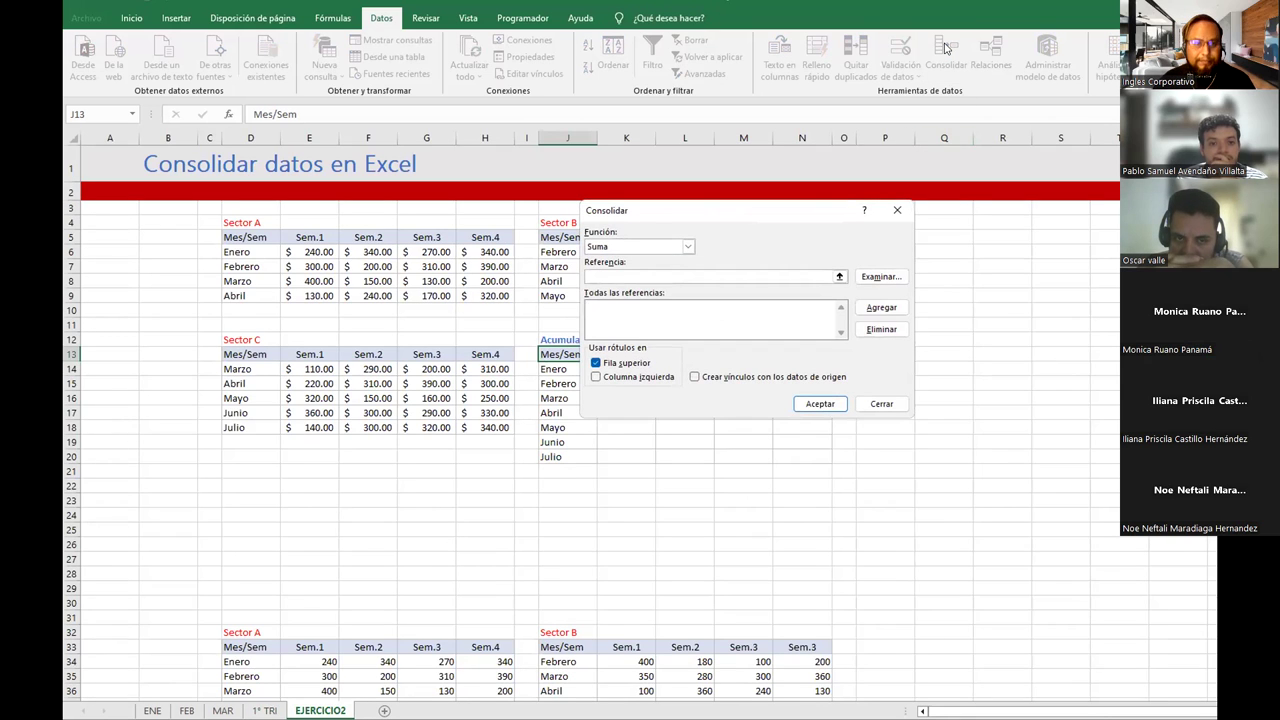
pyautogui.click(839, 276)
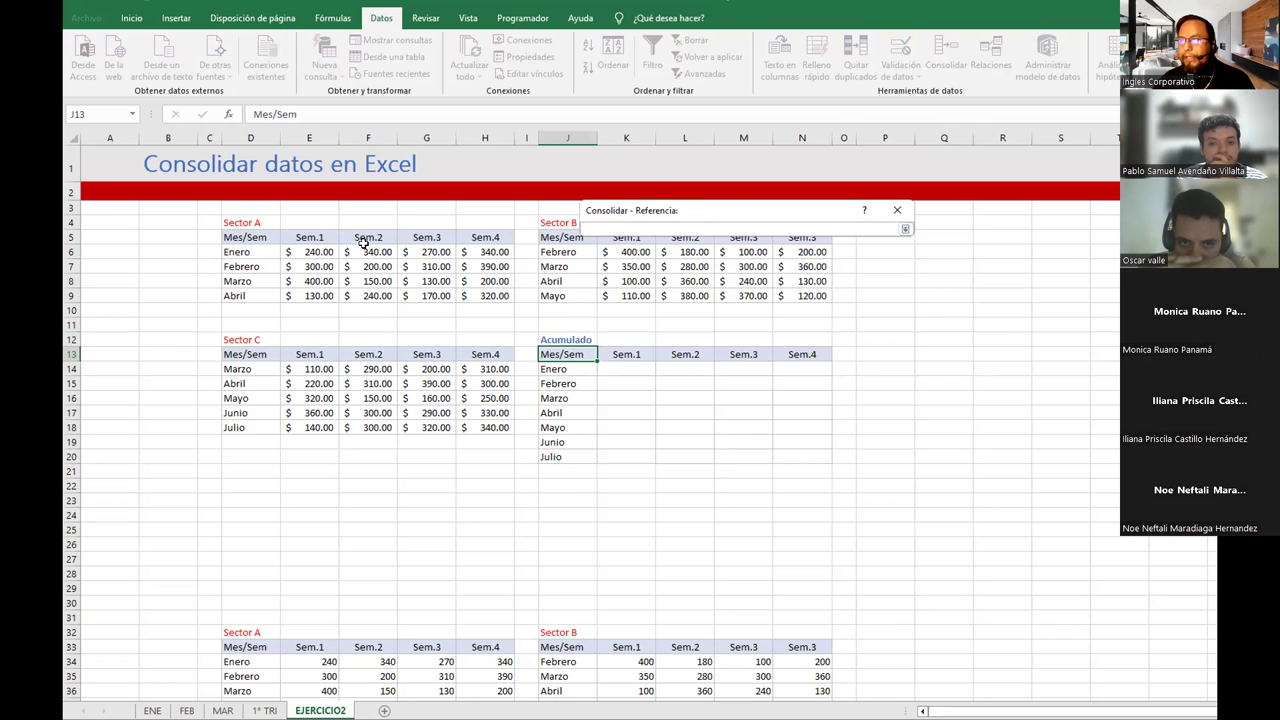
pyautogui.moveTo(241, 230); pyautogui.dragTo(490, 296)
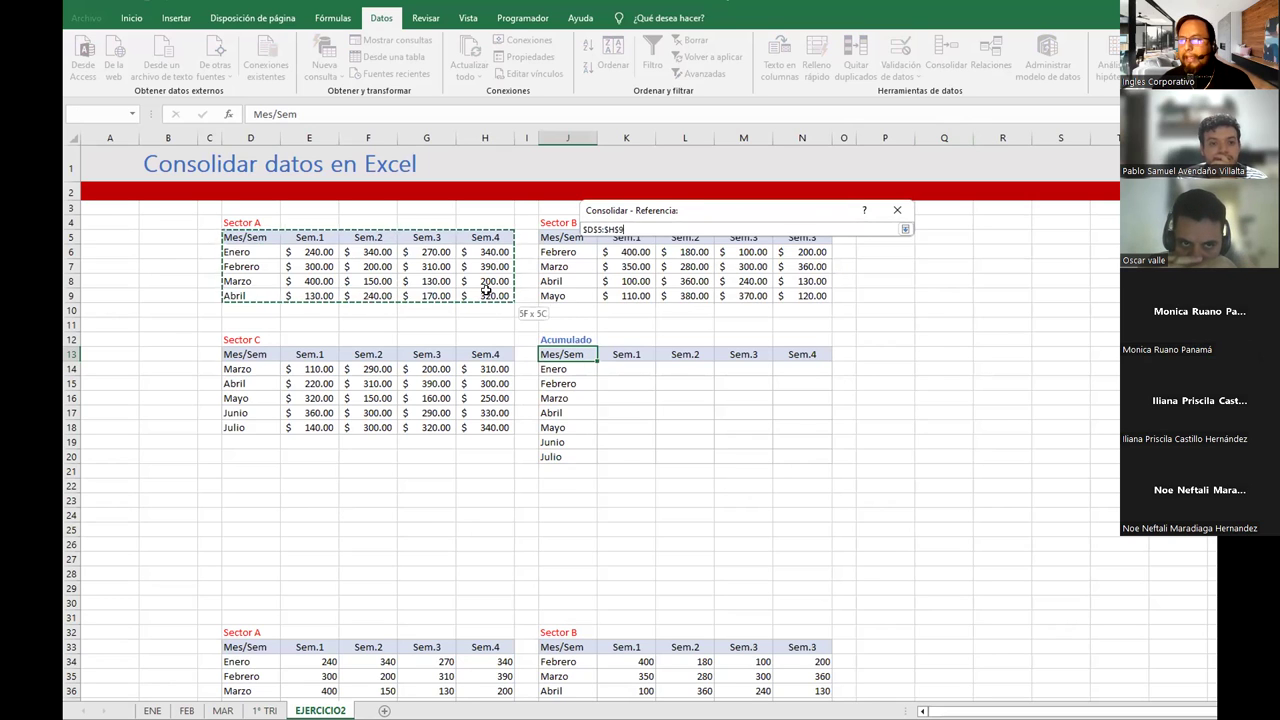
pyautogui.click(903, 232)
pyautogui.click(881, 307)
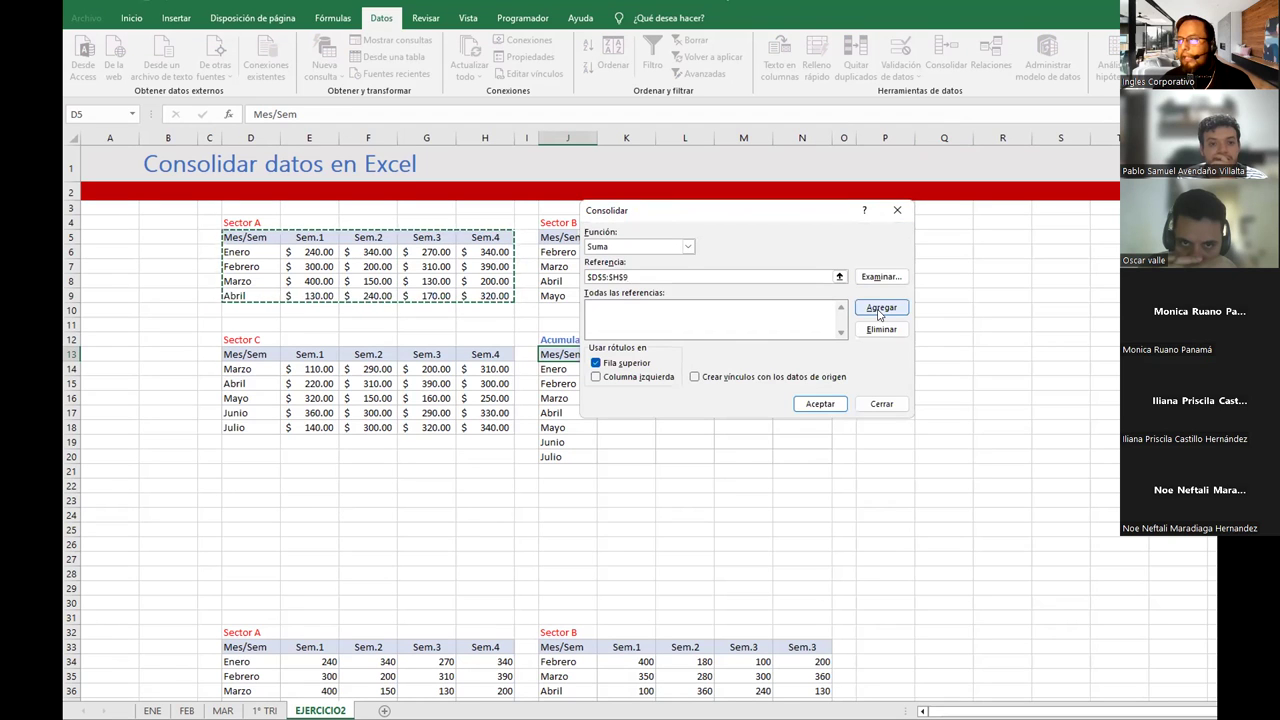
# Move the Consolidar dialog clear of the tables and add the Sector B range J5:N9 as a reference
pyautogui.moveTo(805, 224); pyautogui.dragTo(1029, 266)
pyautogui.click(1062, 320)
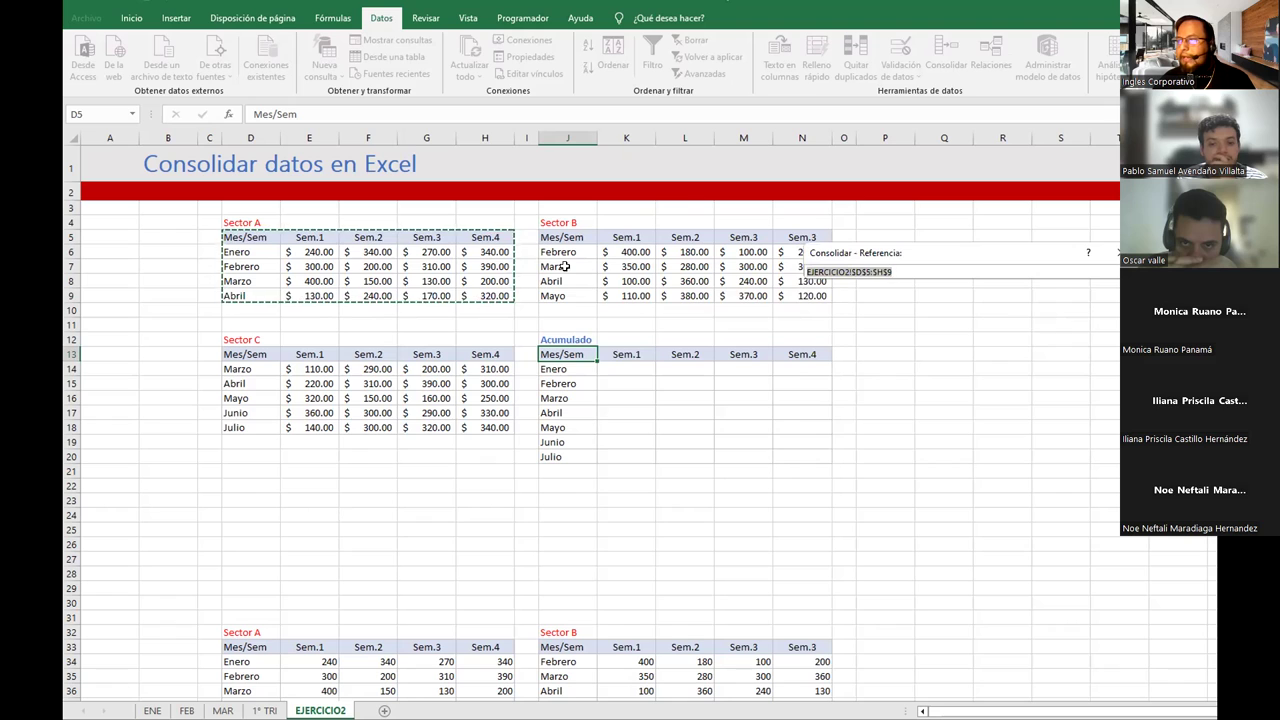
pyautogui.moveTo(557, 240); pyautogui.dragTo(805, 295)
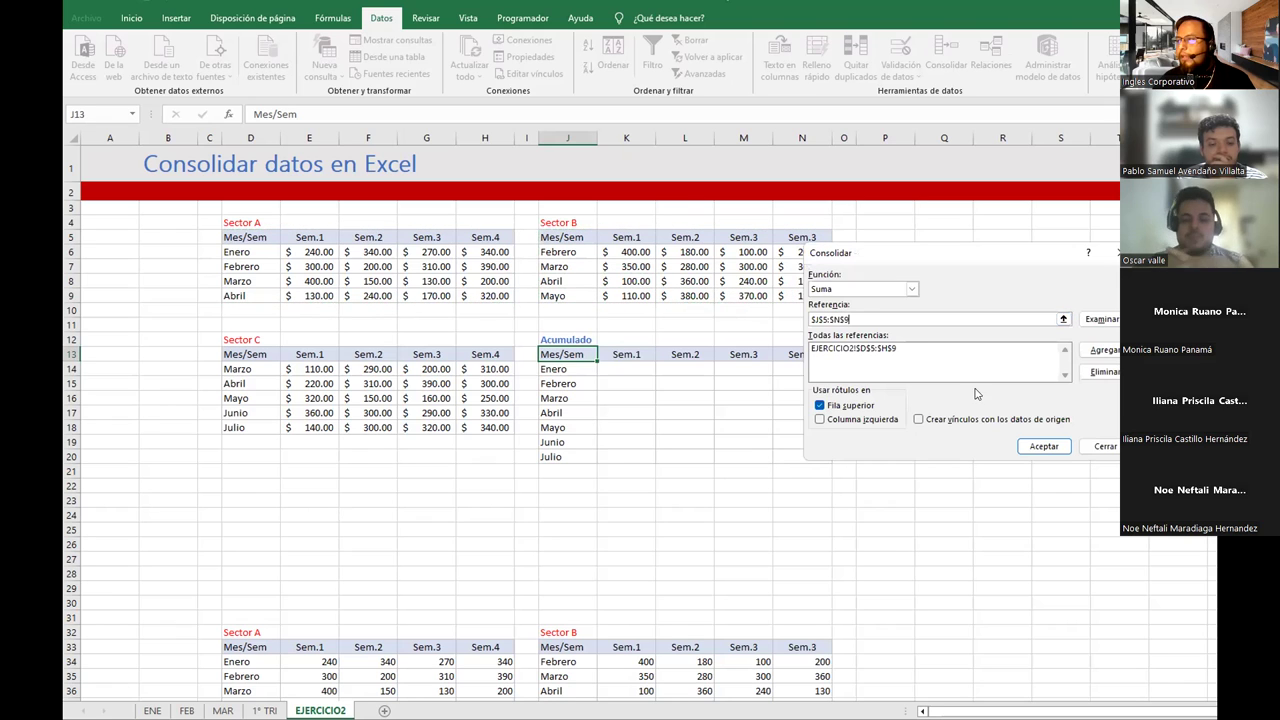
pyautogui.click(1083, 350)
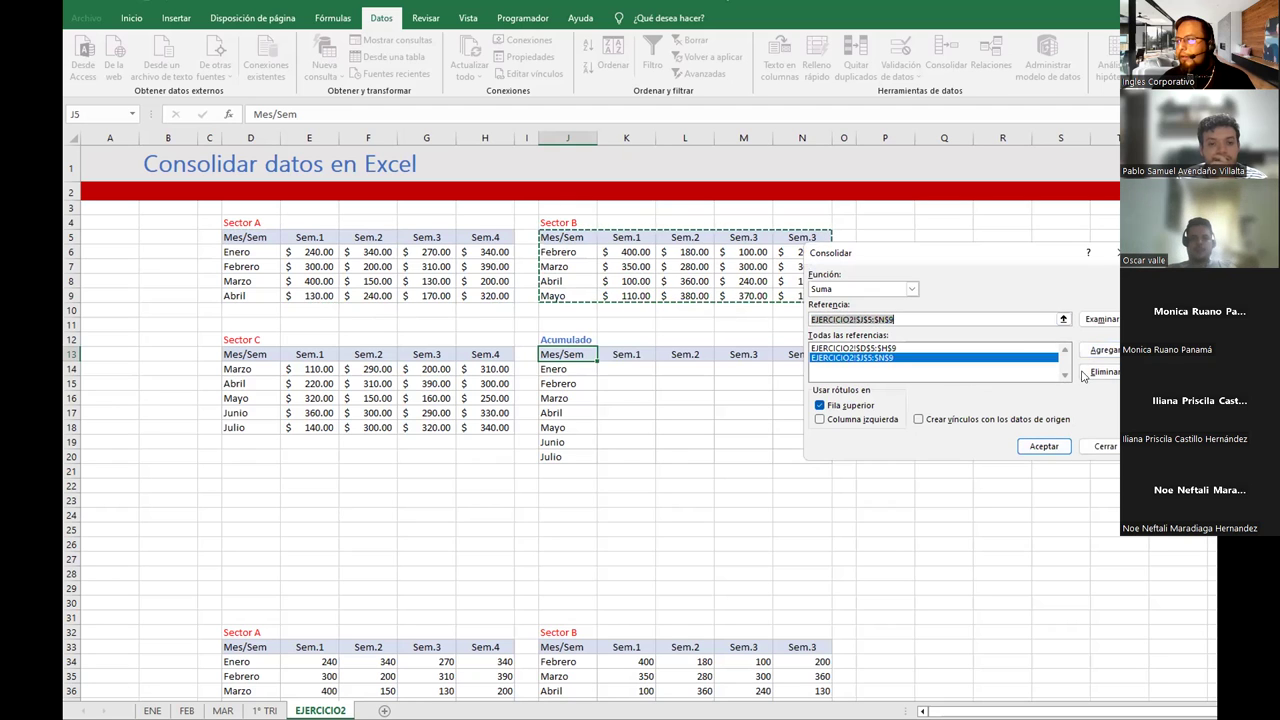
# Add the Sector C range D13:H18 as a reference in Consolidar
pyautogui.click(847, 360)
pyautogui.moveTo(232, 354); pyautogui.dragTo(484, 422)
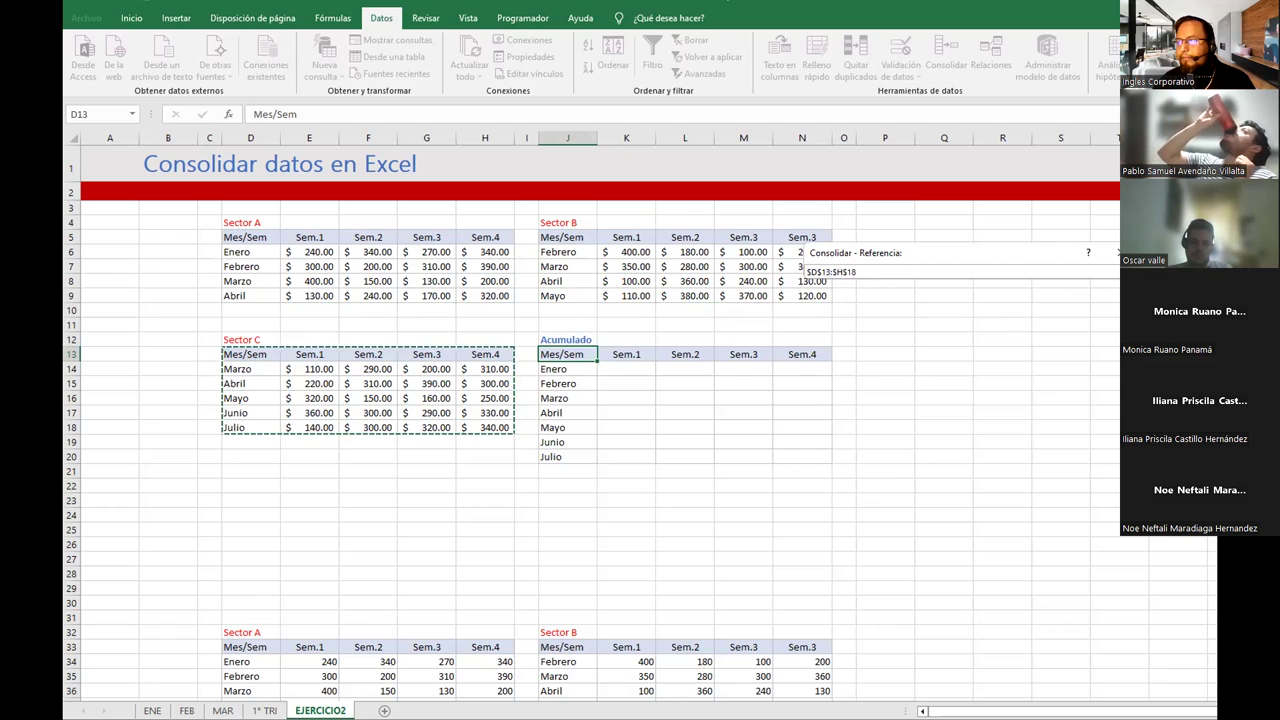
pyautogui.click(1112, 272)
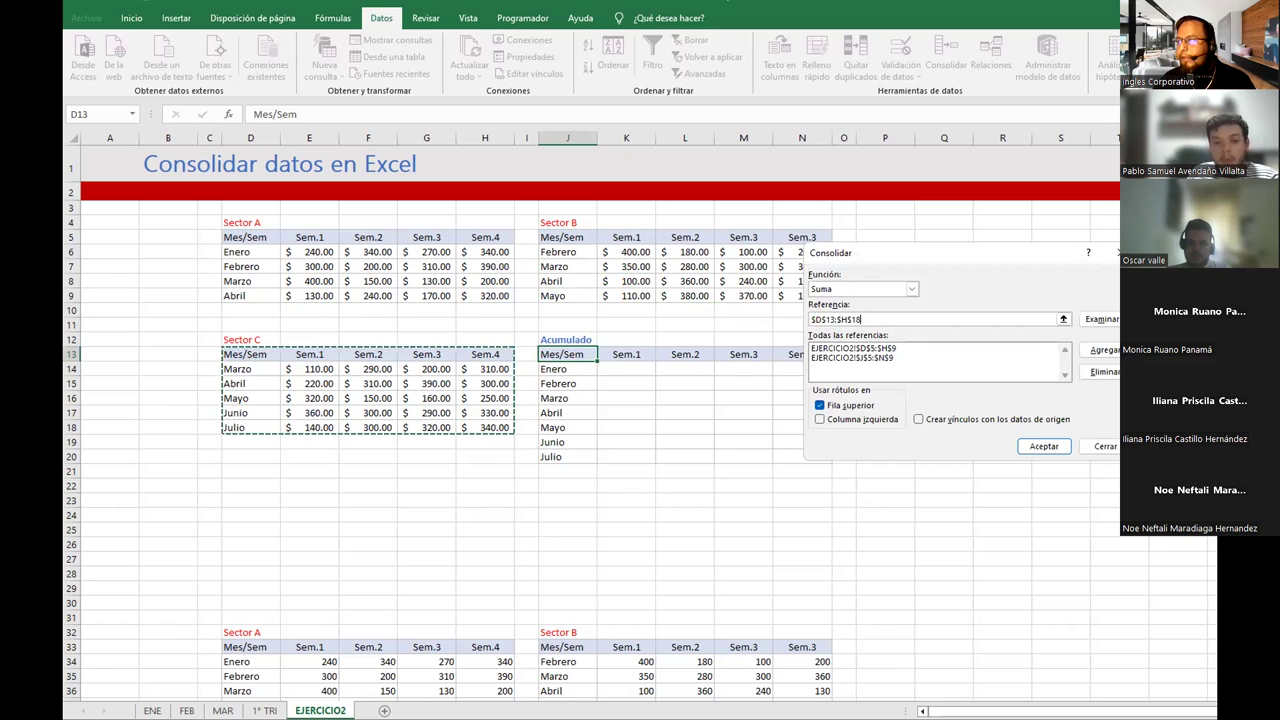
pyautogui.click(1104, 349)
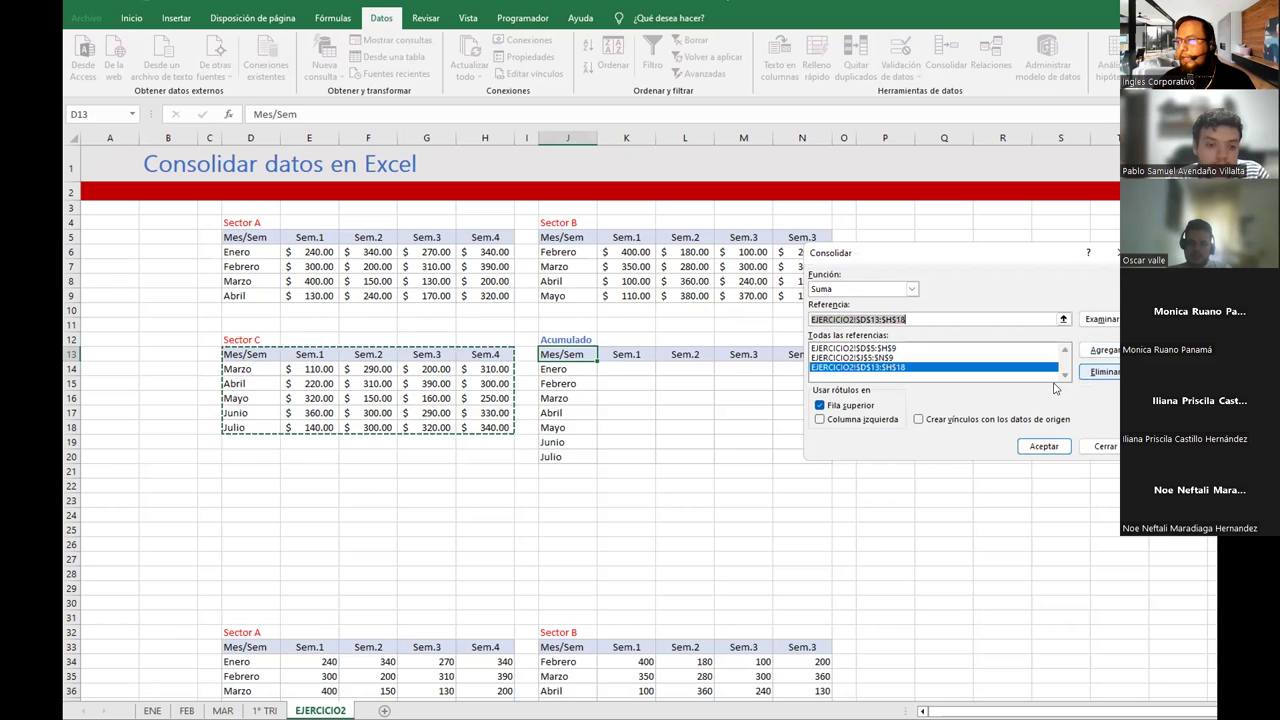
# Enable left-column labels alongside the top-row labels and run the consolidation into the Acumulado block at J13
pyautogui.click(820, 420)
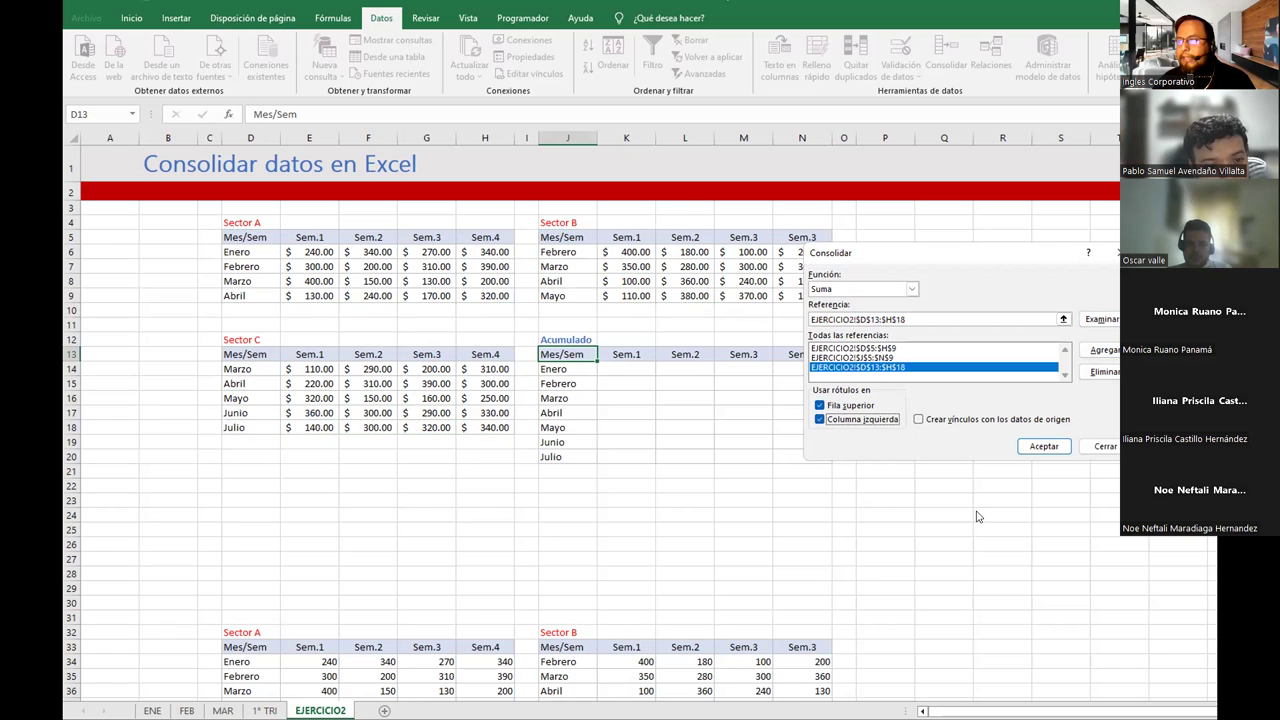
pyautogui.click(1050, 446)
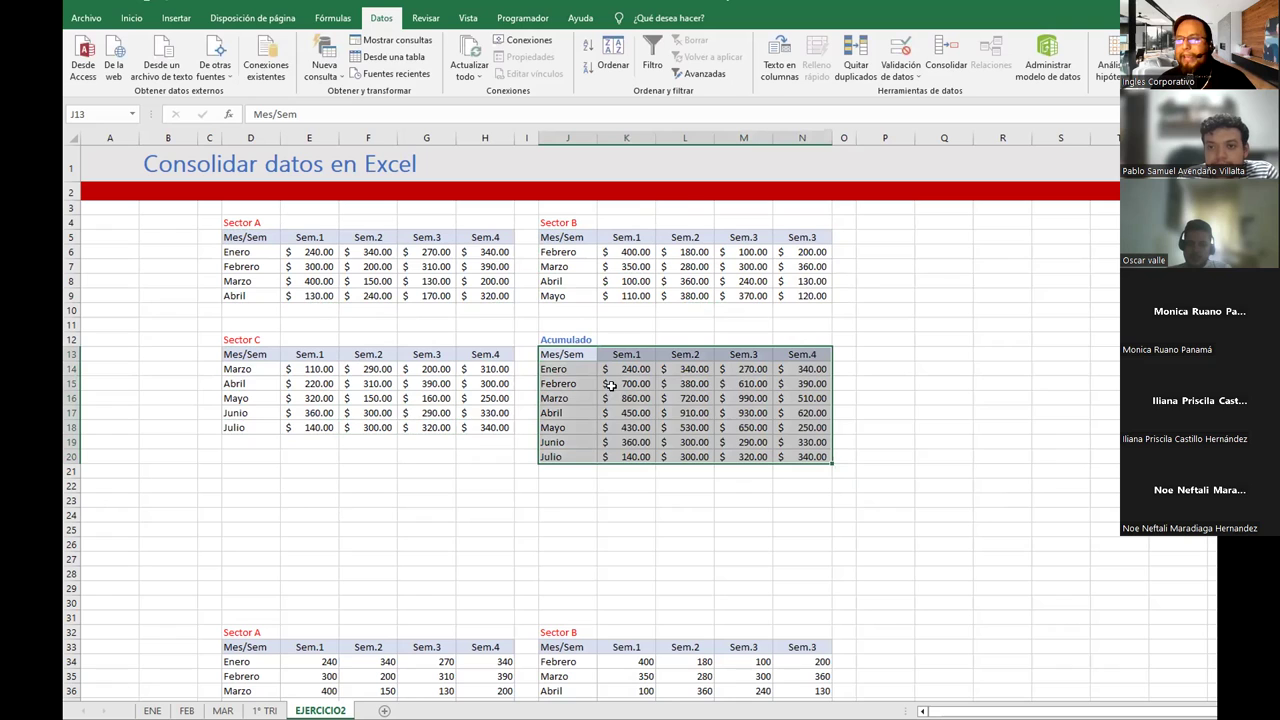
pyautogui.click(640, 440)
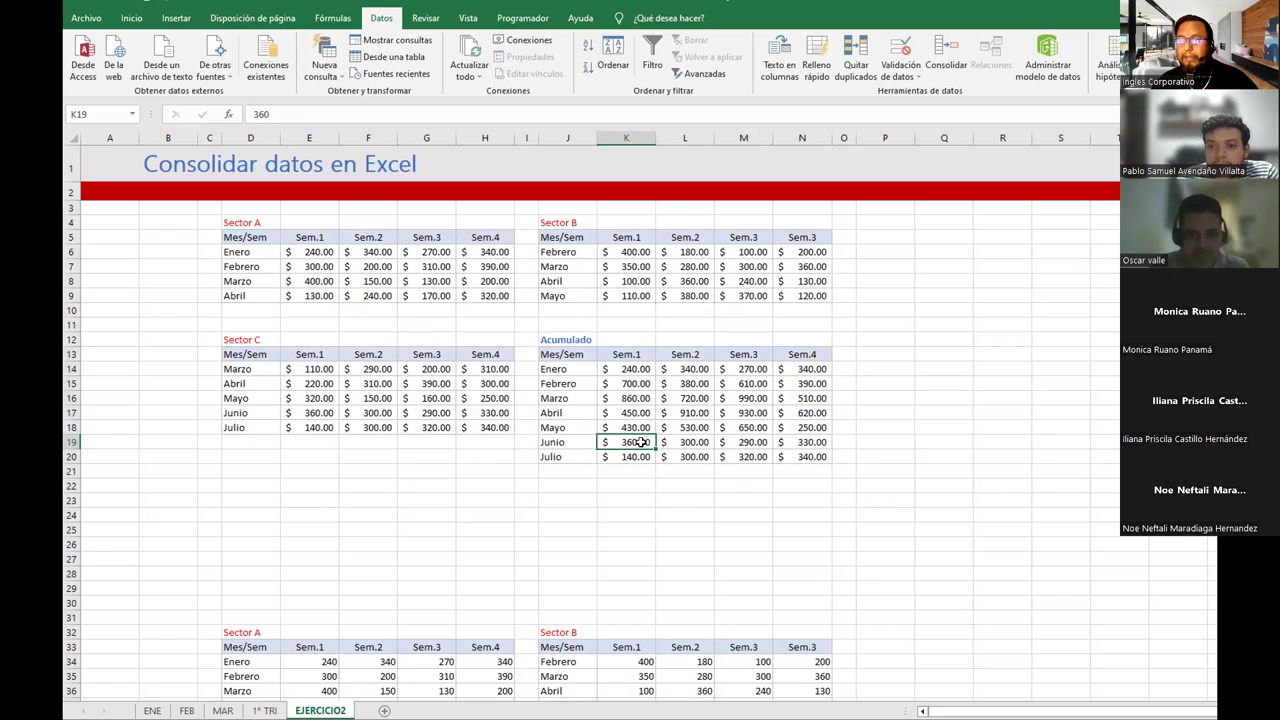
# Compare the Mes/Sem headings and month labels of the sector tables with Acumulado, and check the references held in Consolidar
pyautogui.click(563, 356)
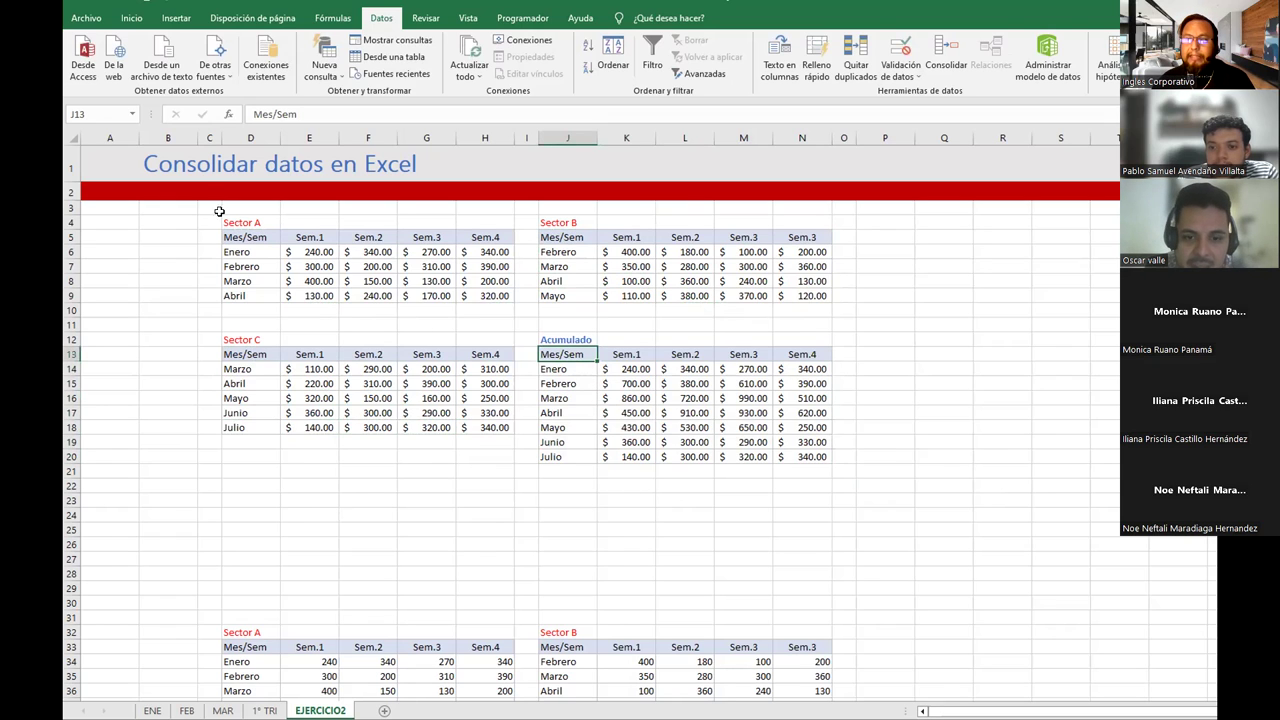
pyautogui.click(246, 238)
pyautogui.click(252, 354)
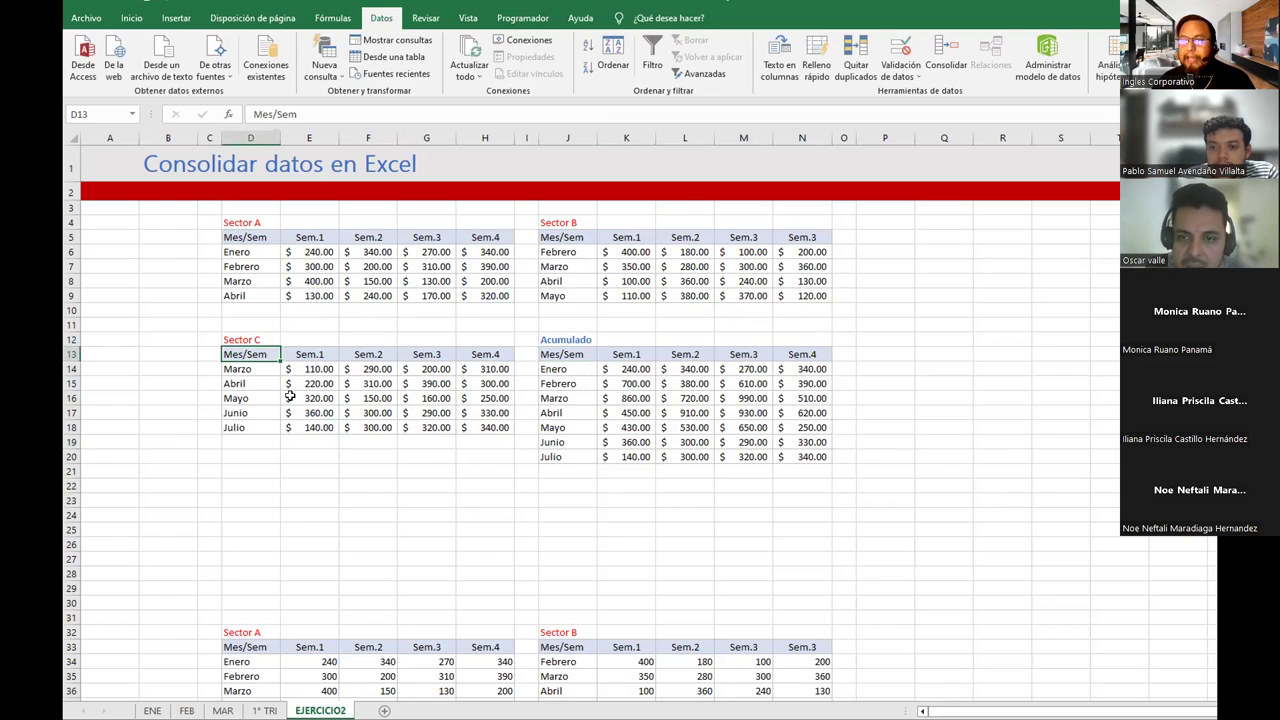
pyautogui.click(243, 372)
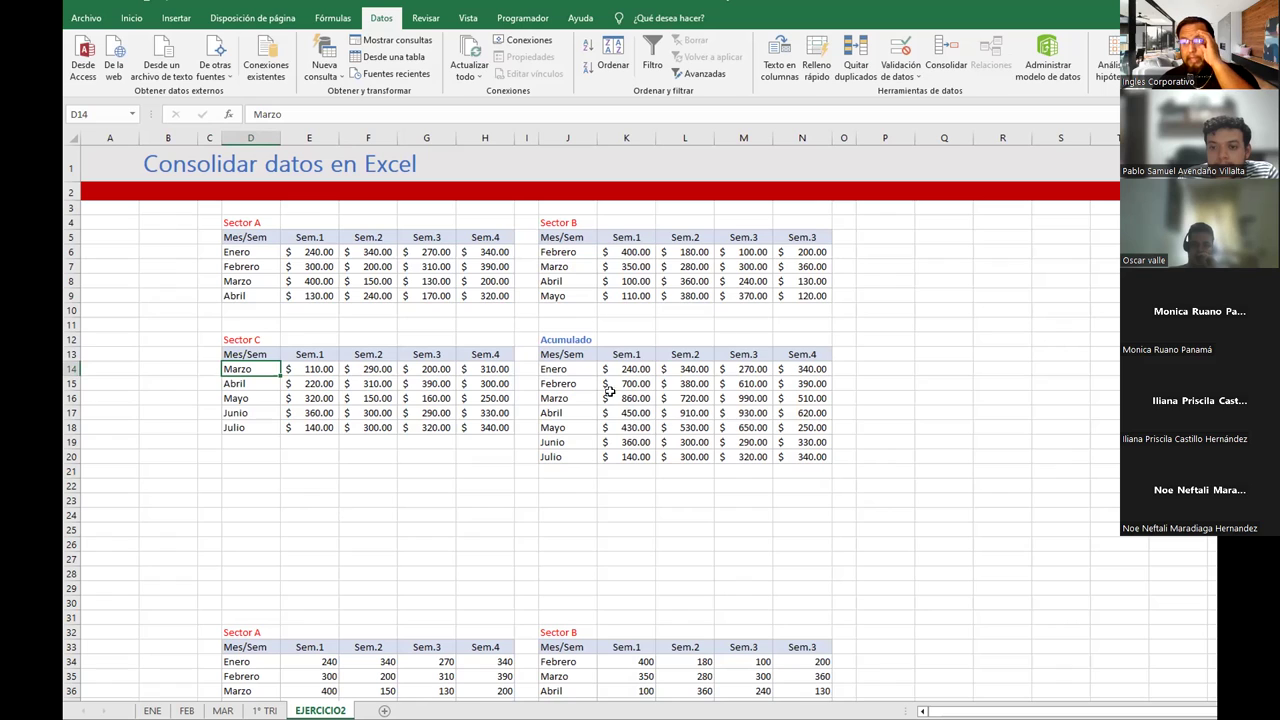
pyautogui.click(553, 369)
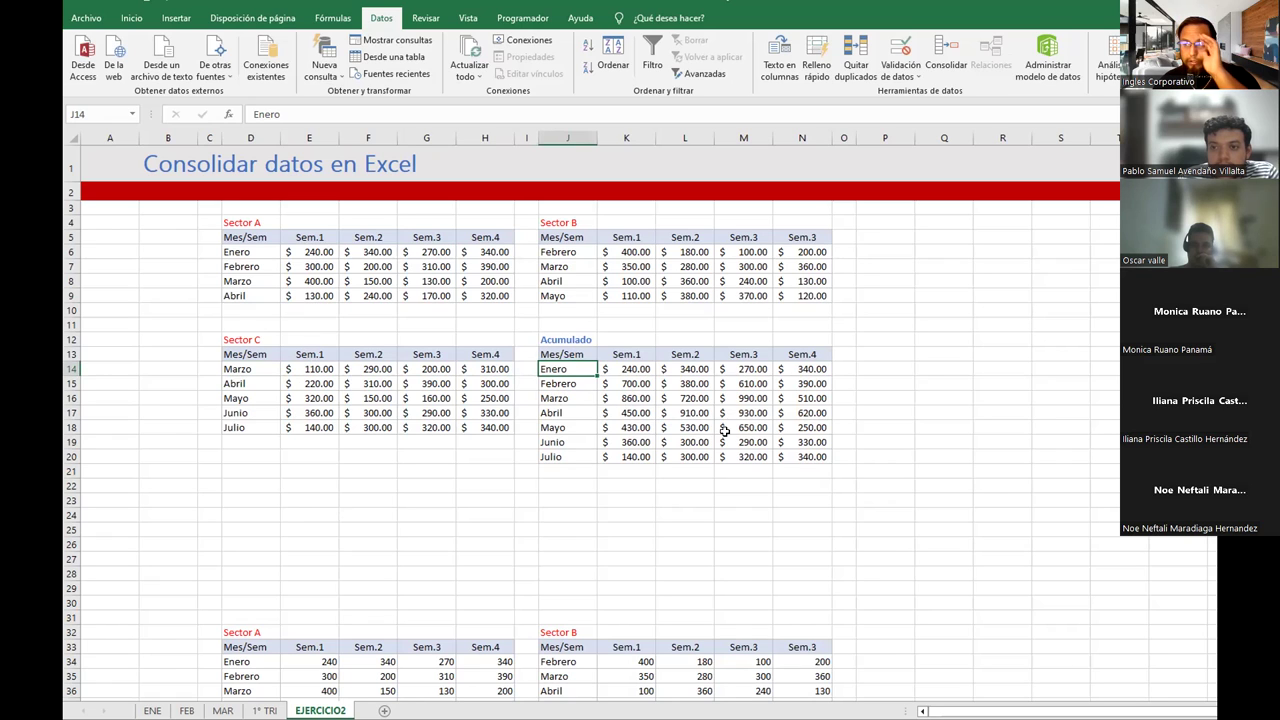
pyautogui.click(661, 422)
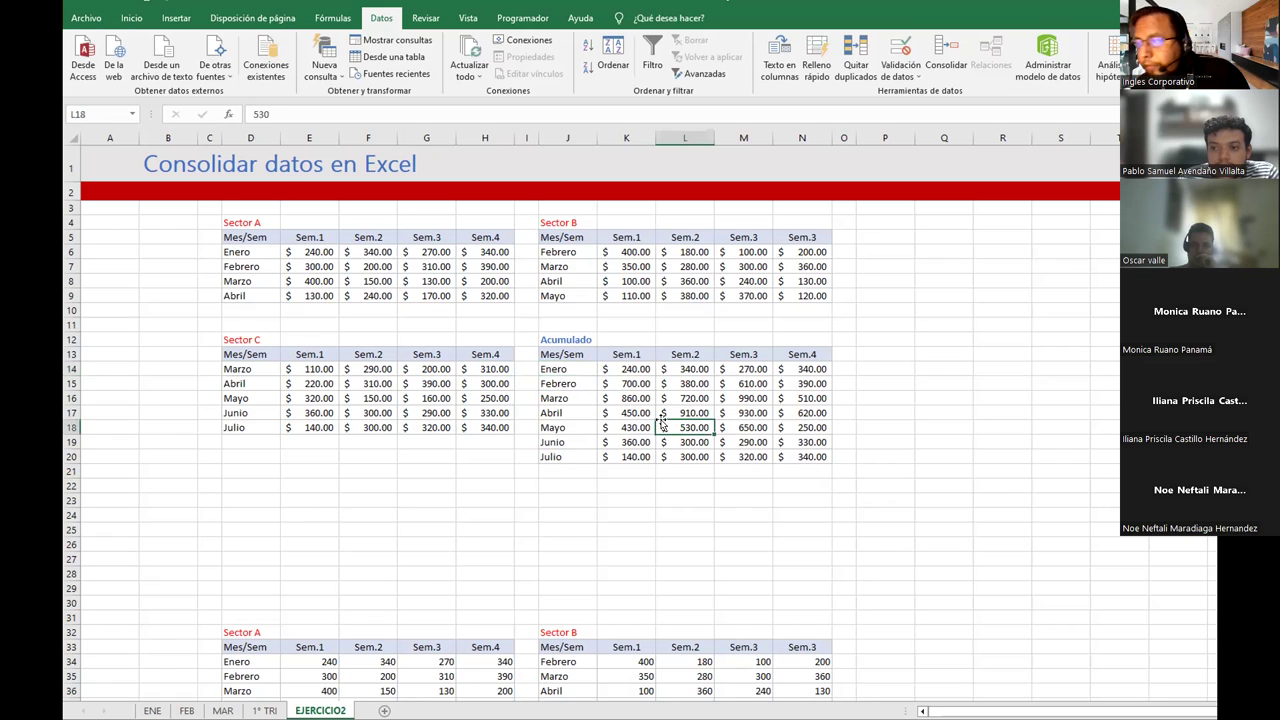
pyautogui.click(946, 64)
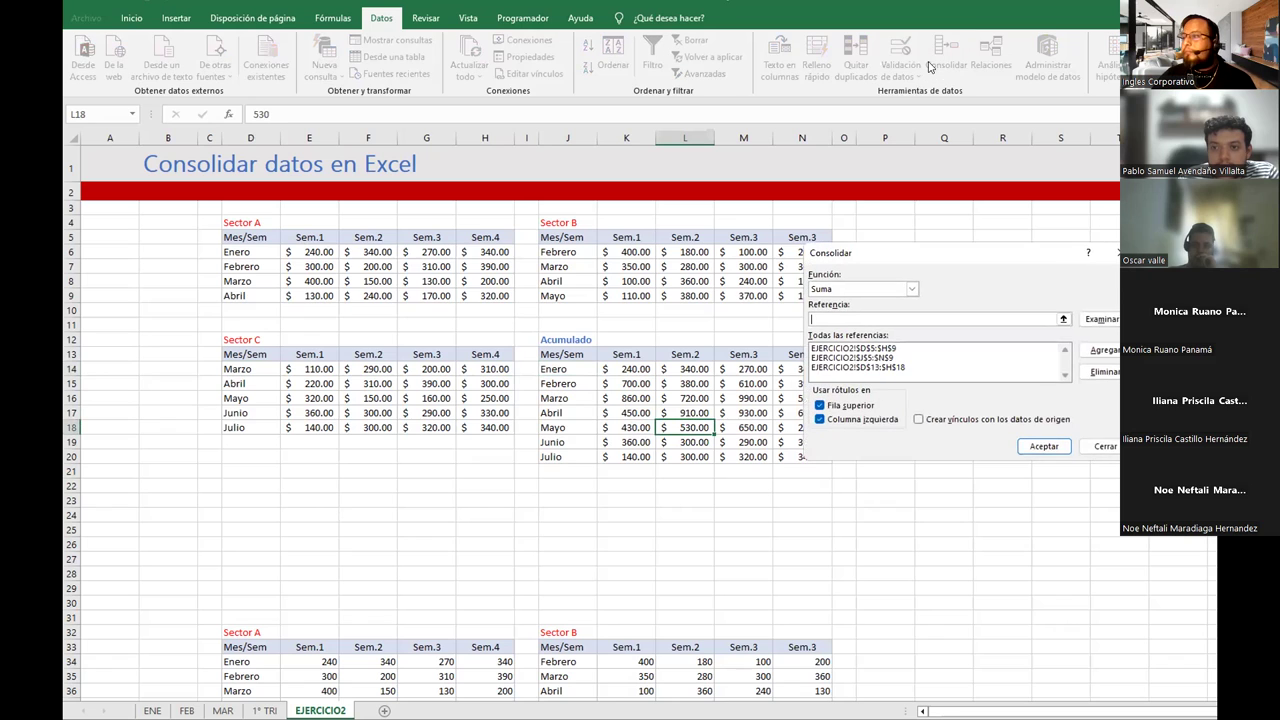
pyautogui.click(1103, 447)
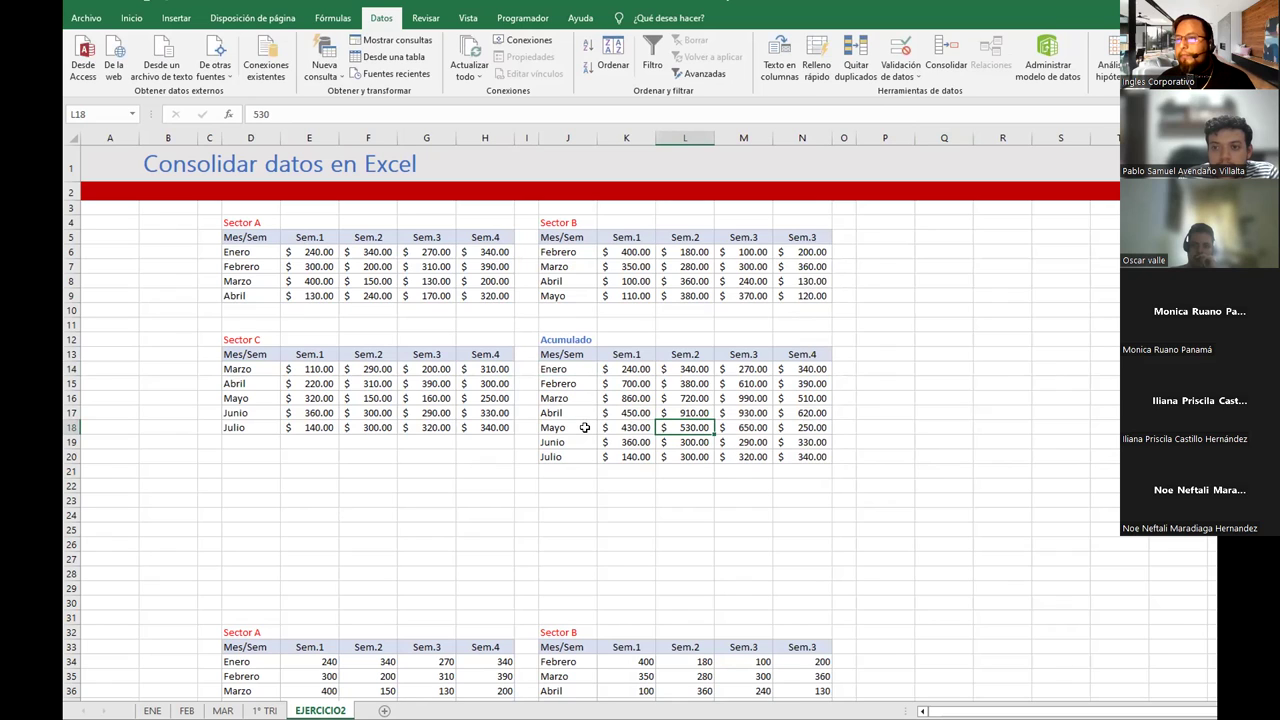
# Examine Sector A's Sem.1 column and its Enero, Febrero and Marzo rows against the Acumulado values
pyautogui.moveTo(310, 253); pyautogui.dragTo(300, 295)
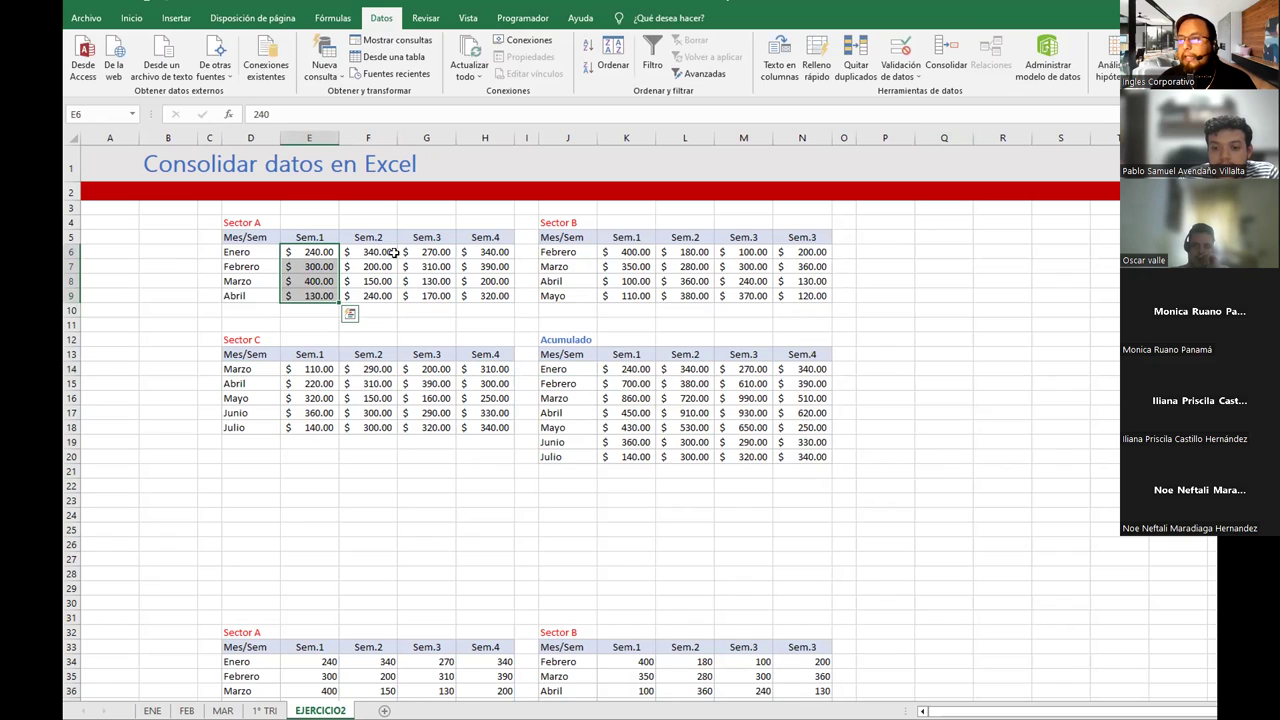
pyautogui.moveTo(306, 251); pyautogui.dragTo(495, 252)
pyautogui.moveTo(290, 266); pyautogui.dragTo(460, 266)
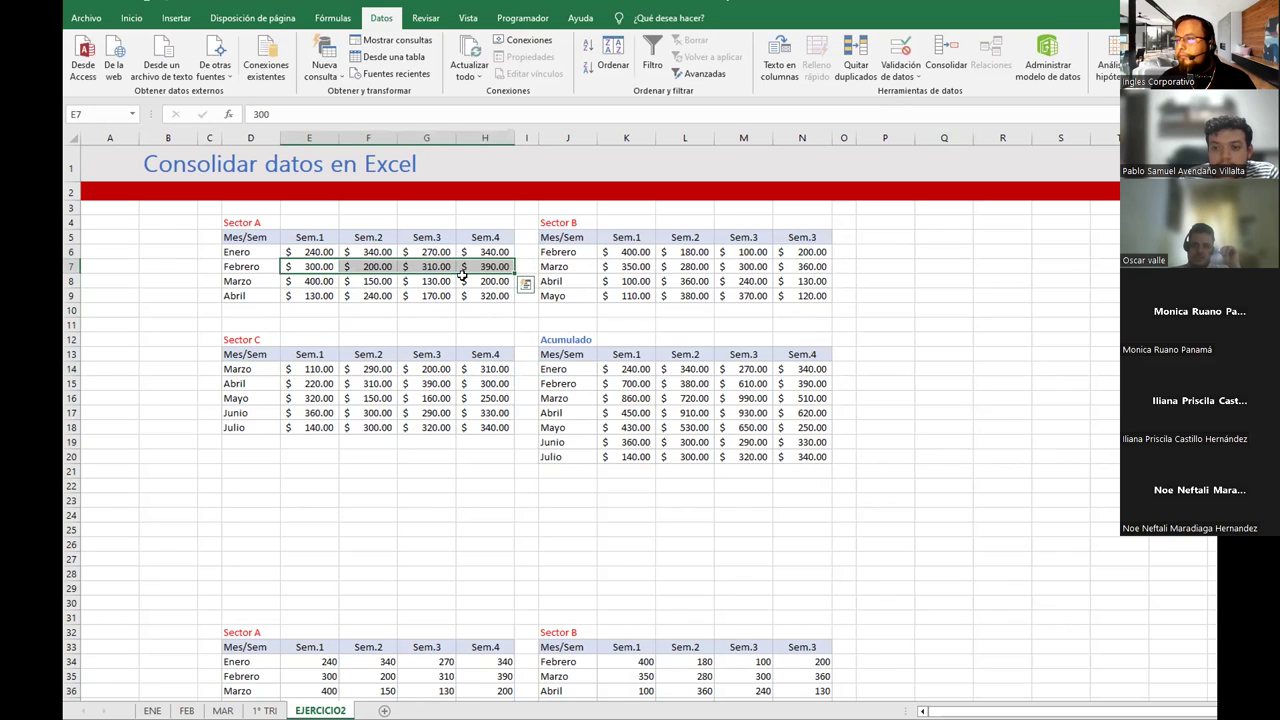
pyautogui.moveTo(305, 281); pyautogui.dragTo(492, 283)
pyautogui.click(718, 425)
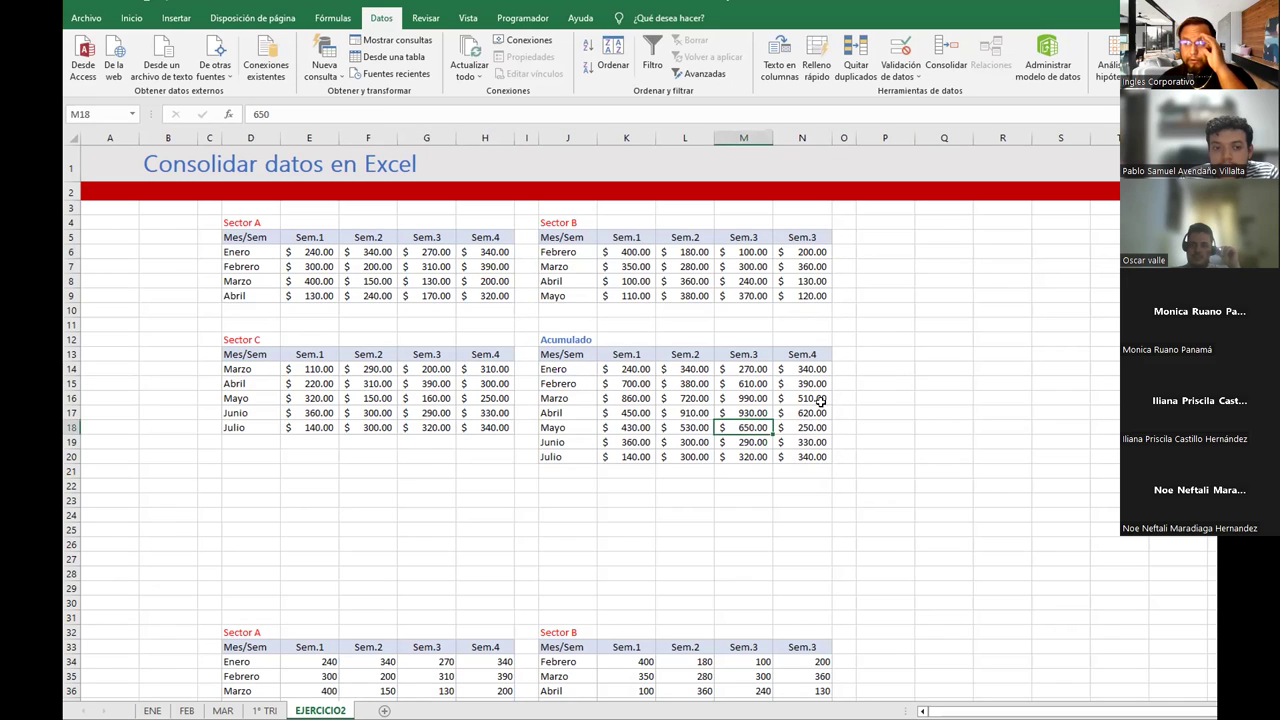
pyautogui.click(666, 396)
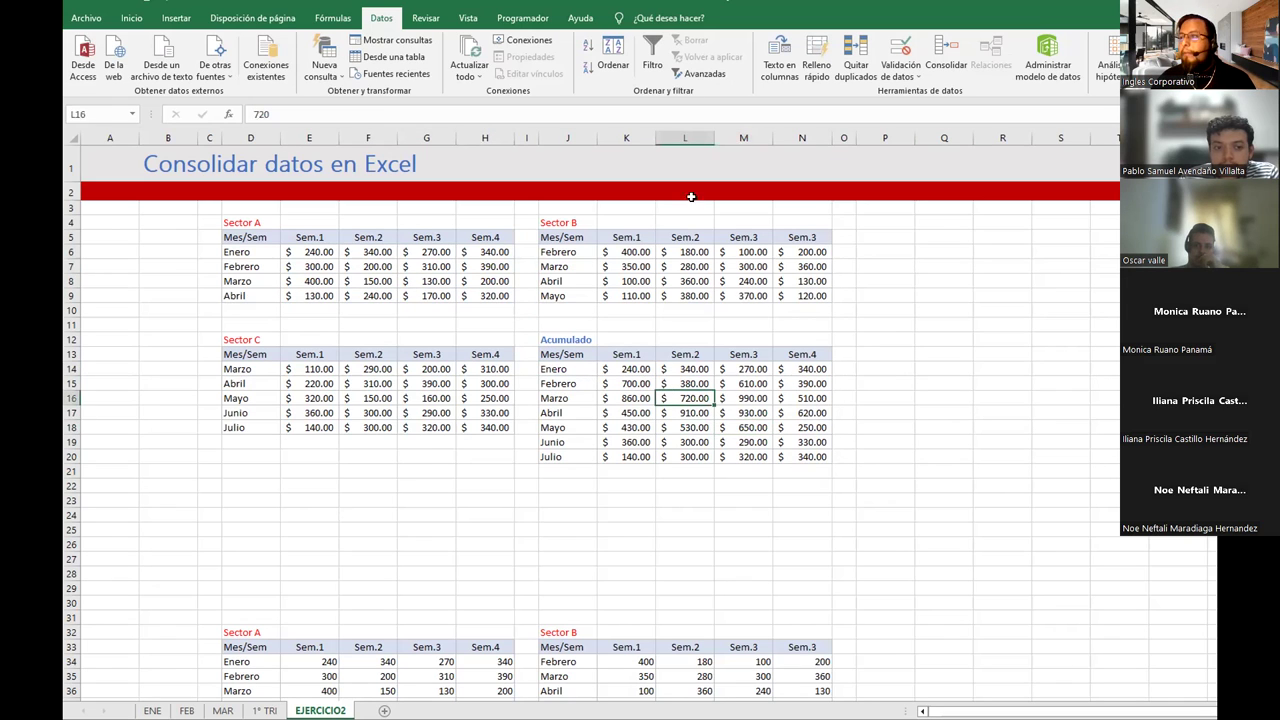
# Try to turn the Acumulado range J12:N20, title row included, into a table with headers
pyautogui.click(138, 19)
pyautogui.click(176, 18)
pyautogui.click(199, 58)
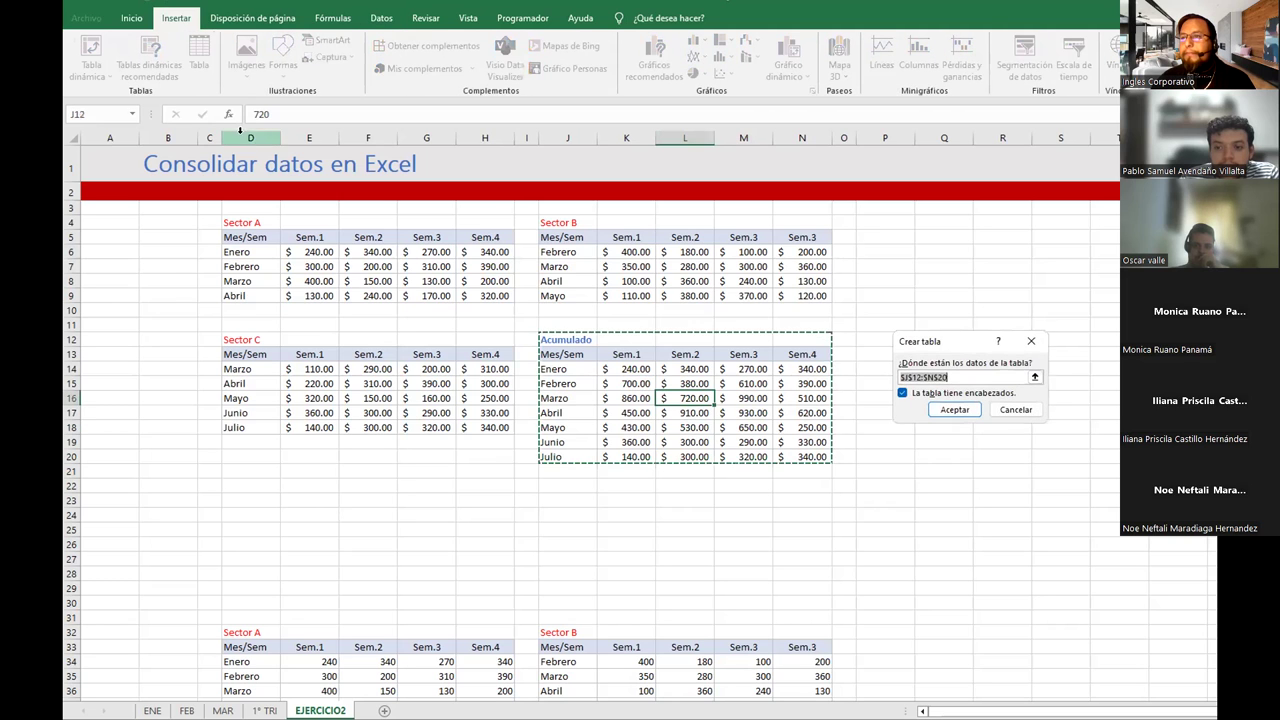
pyautogui.click(953, 411)
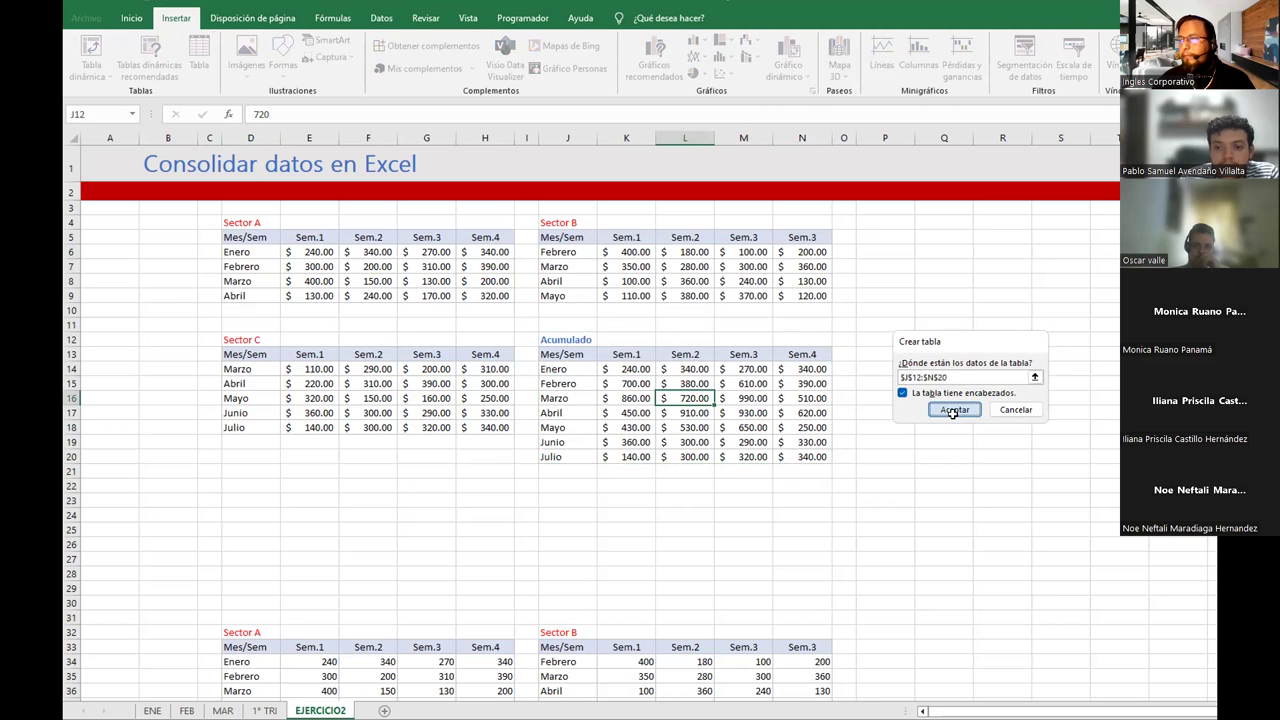
pyautogui.click(752, 410)
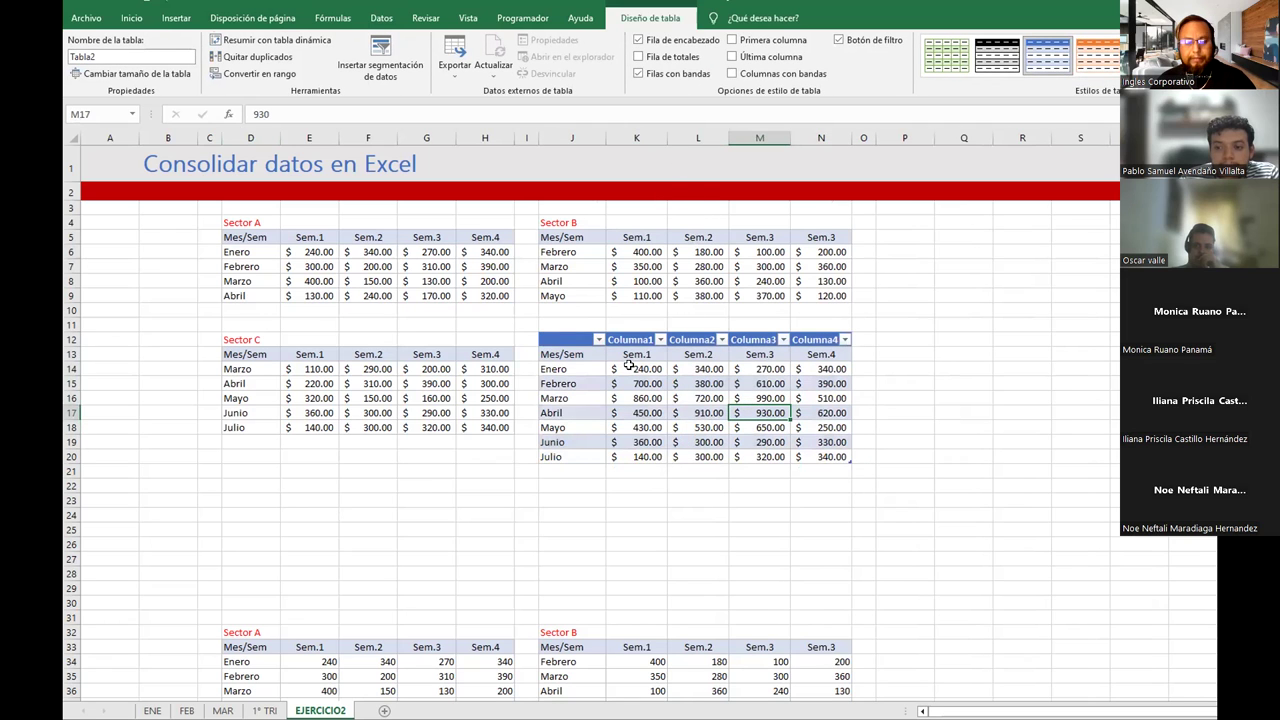
pyautogui.hotkey('ctrl', 'z')
# Create a table with headers from the Acumulado range J13:N20, leaving out the title row
pyautogui.moveTo(570, 355); pyautogui.dragTo(800, 455)
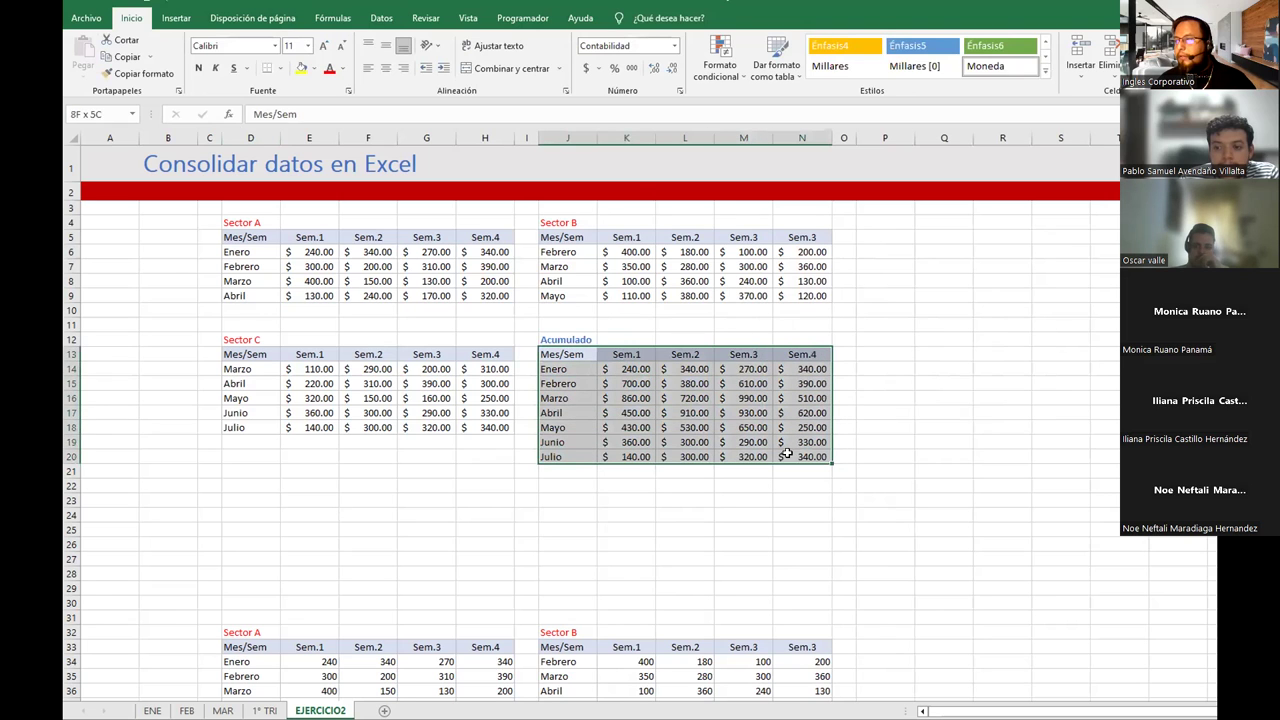
pyautogui.click(162, 20)
pyautogui.click(199, 58)
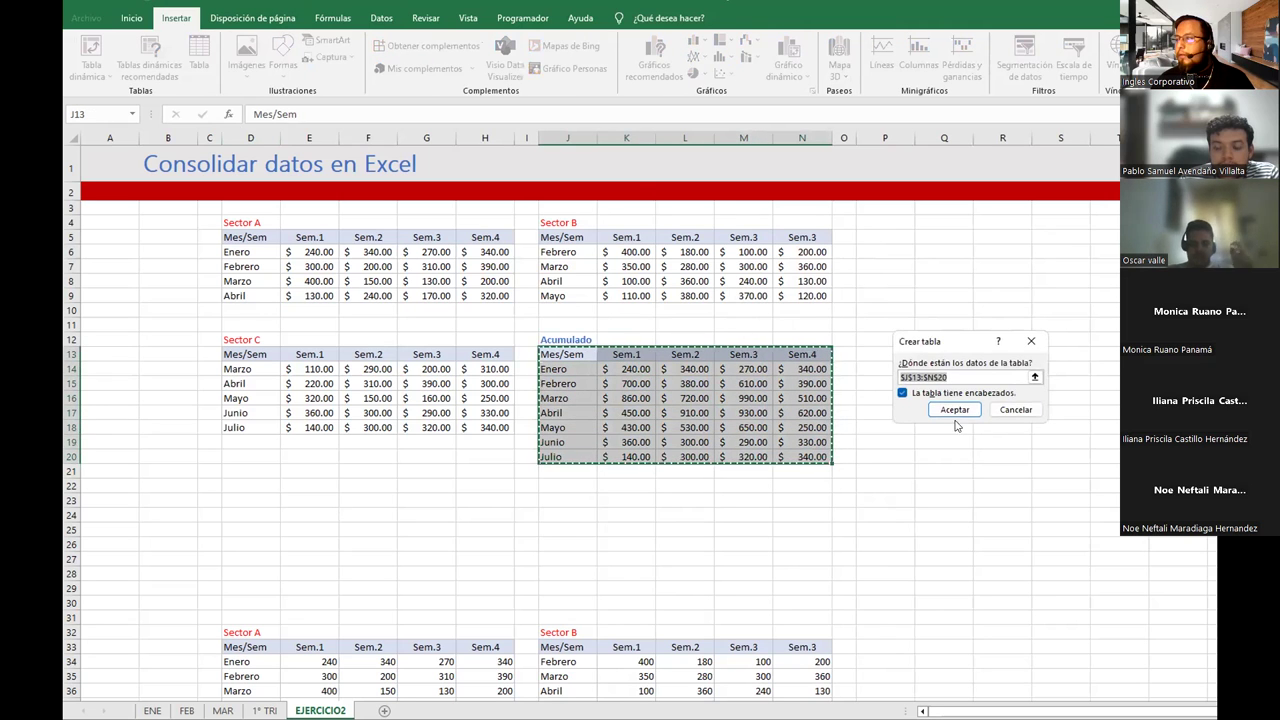
pyautogui.click(953, 410)
pyautogui.click(710, 411)
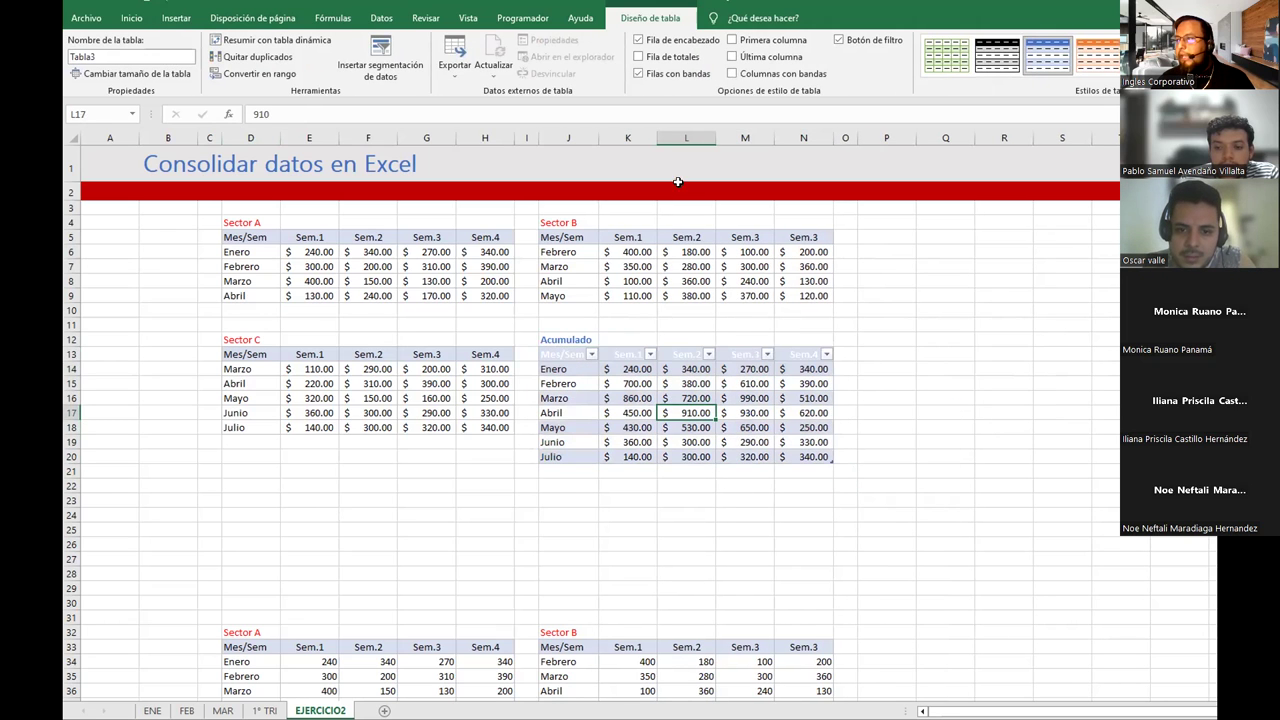
# Add a totals row to the Acumulado table and extend the Sem.4 Suma total across Sem.1 to Sem.3
pyautogui.click(638, 57)
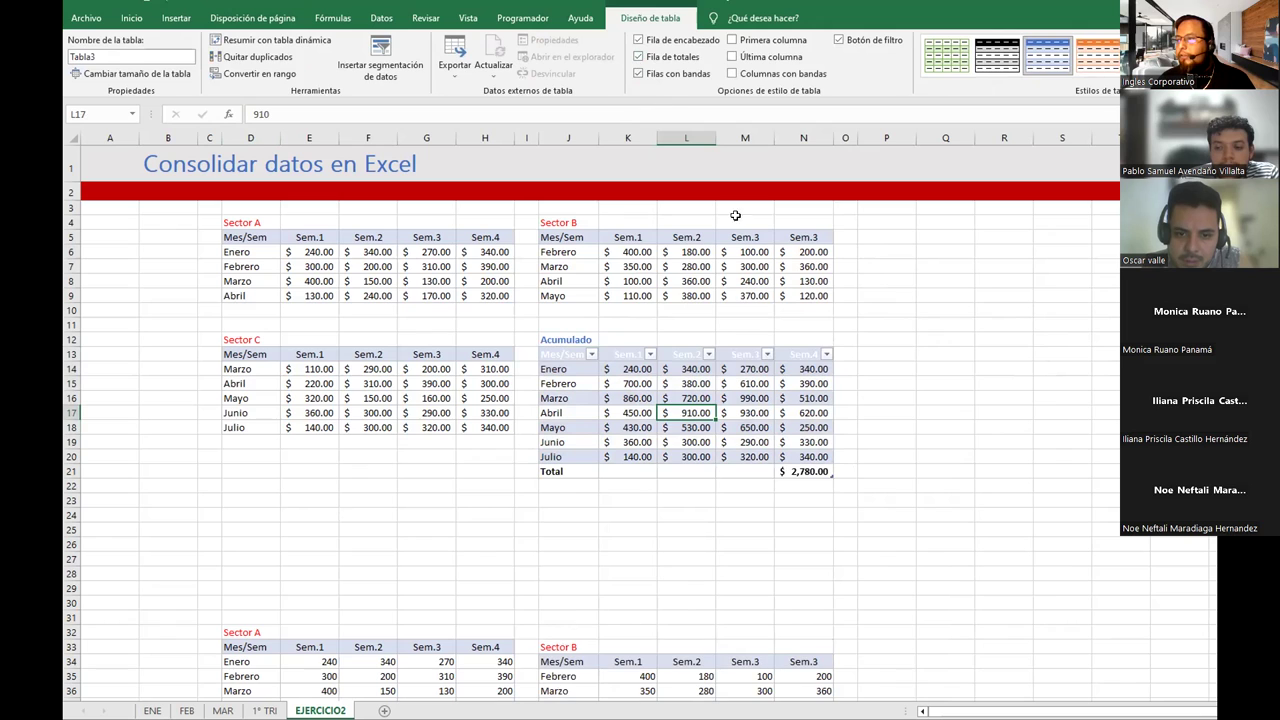
pyautogui.click(818, 471)
pyautogui.click(841, 473)
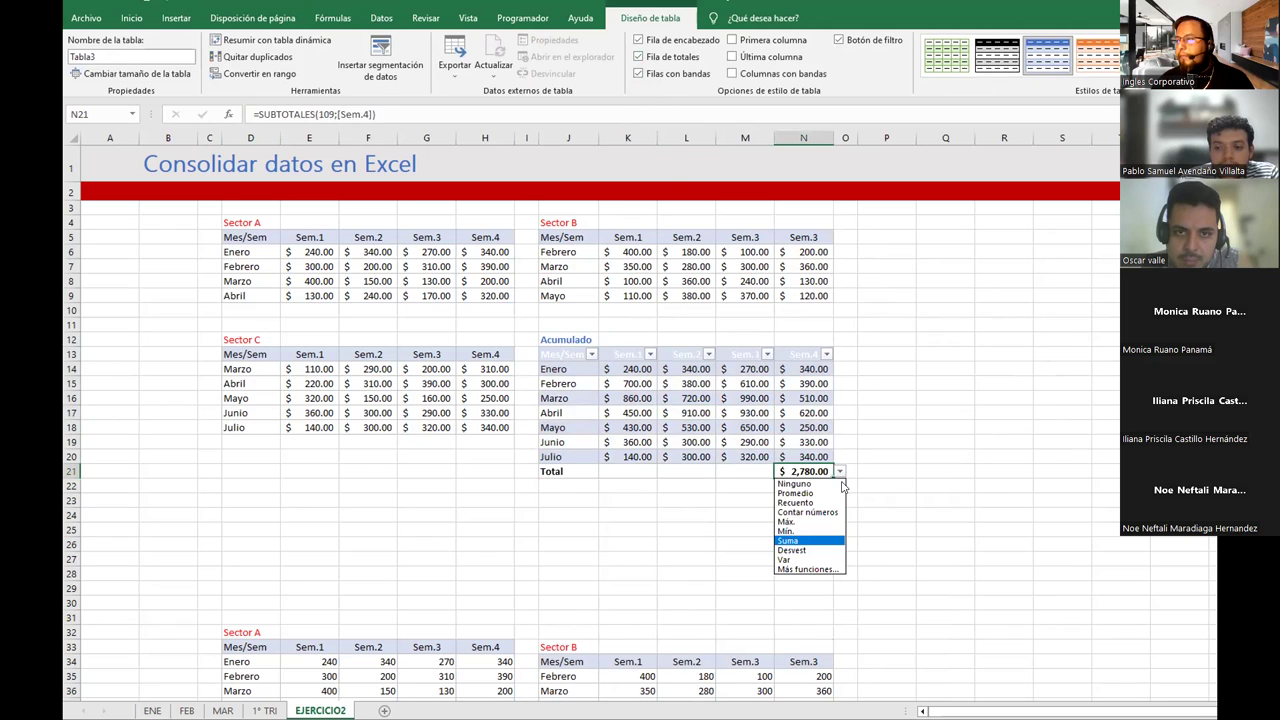
pyautogui.click(845, 470)
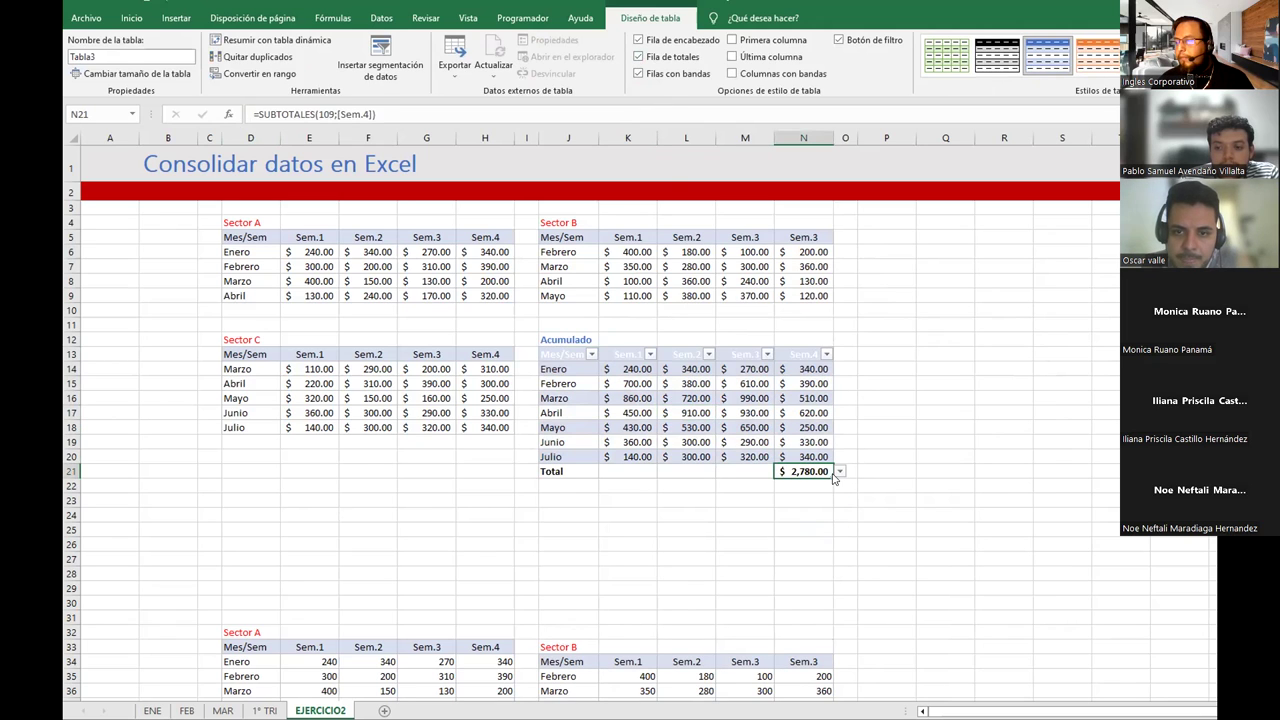
pyautogui.moveTo(831, 475); pyautogui.dragTo(618, 471)
pyautogui.click(627, 471)
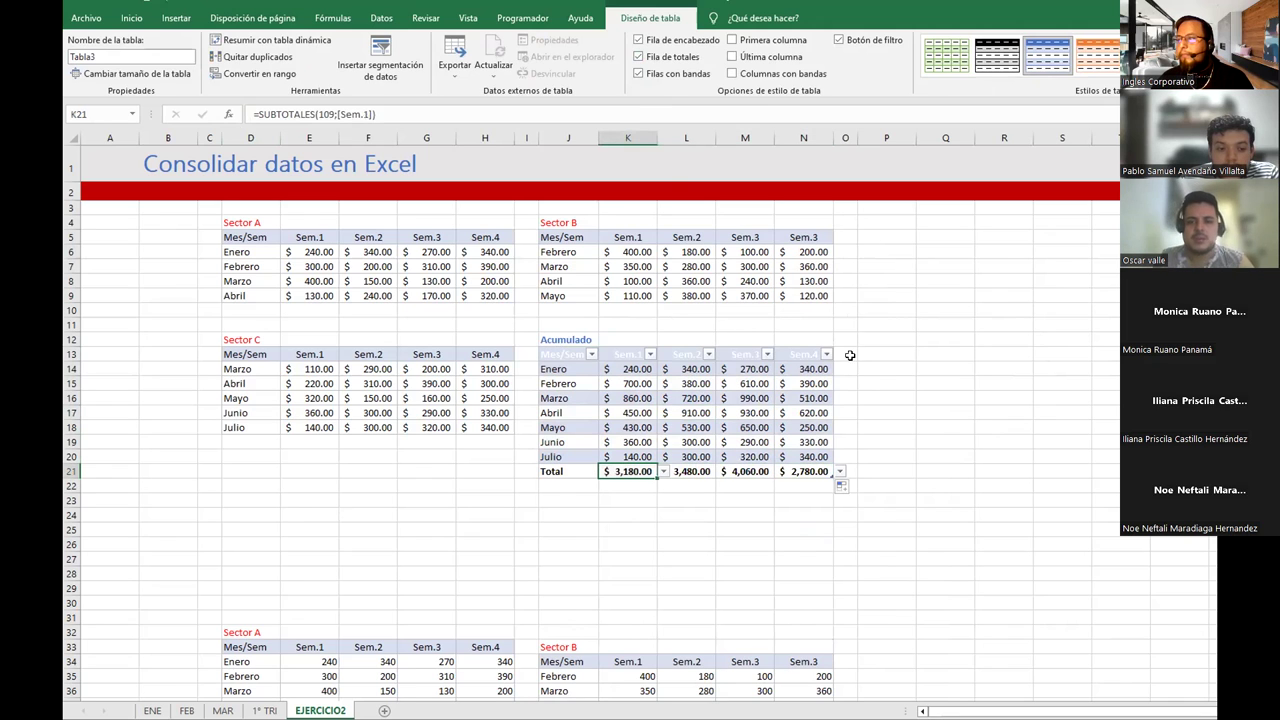
pyautogui.click(688, 413)
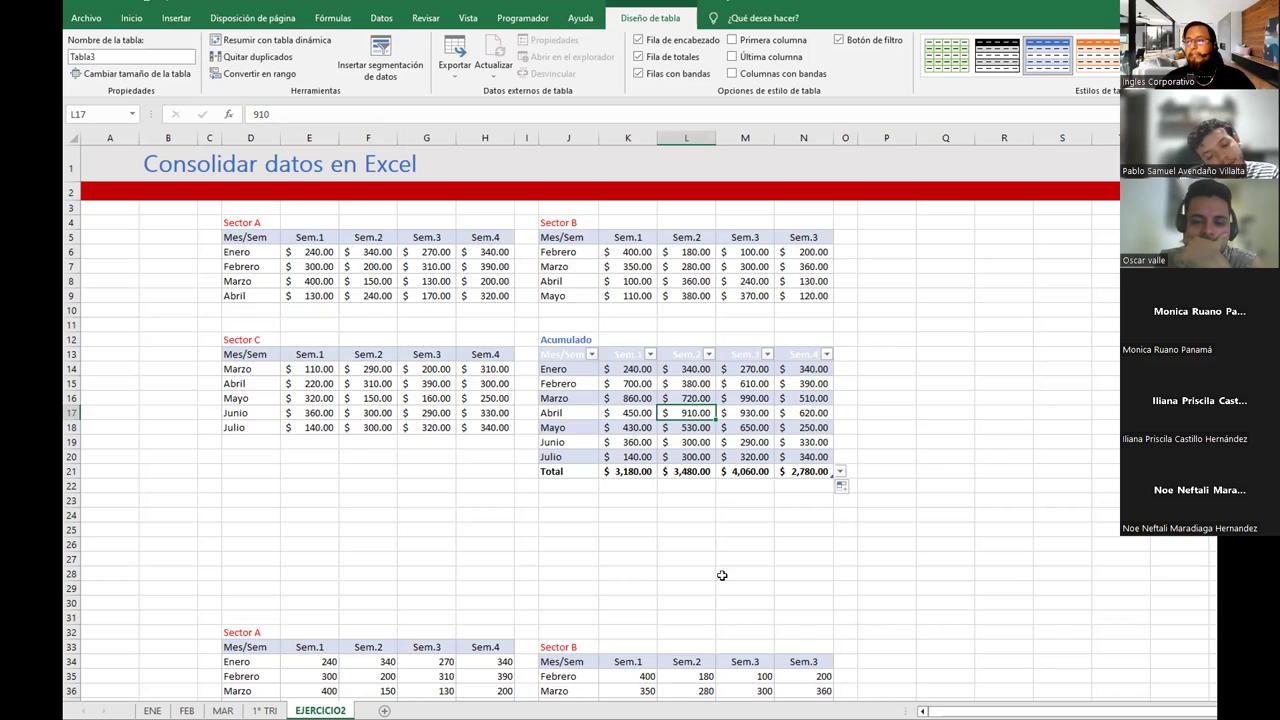
# Examine the two further sets of Sector A, B and C tables and empty Acumulado blocks lower on EJERCICIO2
pyautogui.scroll(-5, 636, 535)
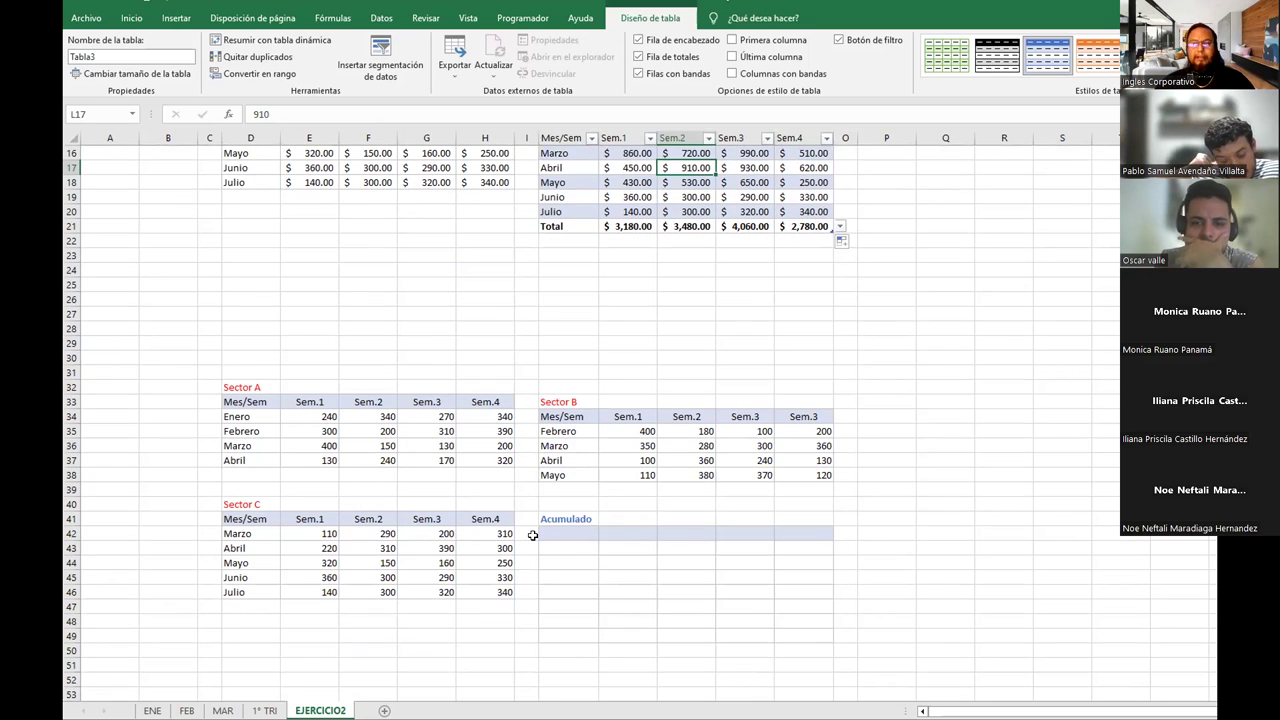
pyautogui.scroll(5, 741, 479)
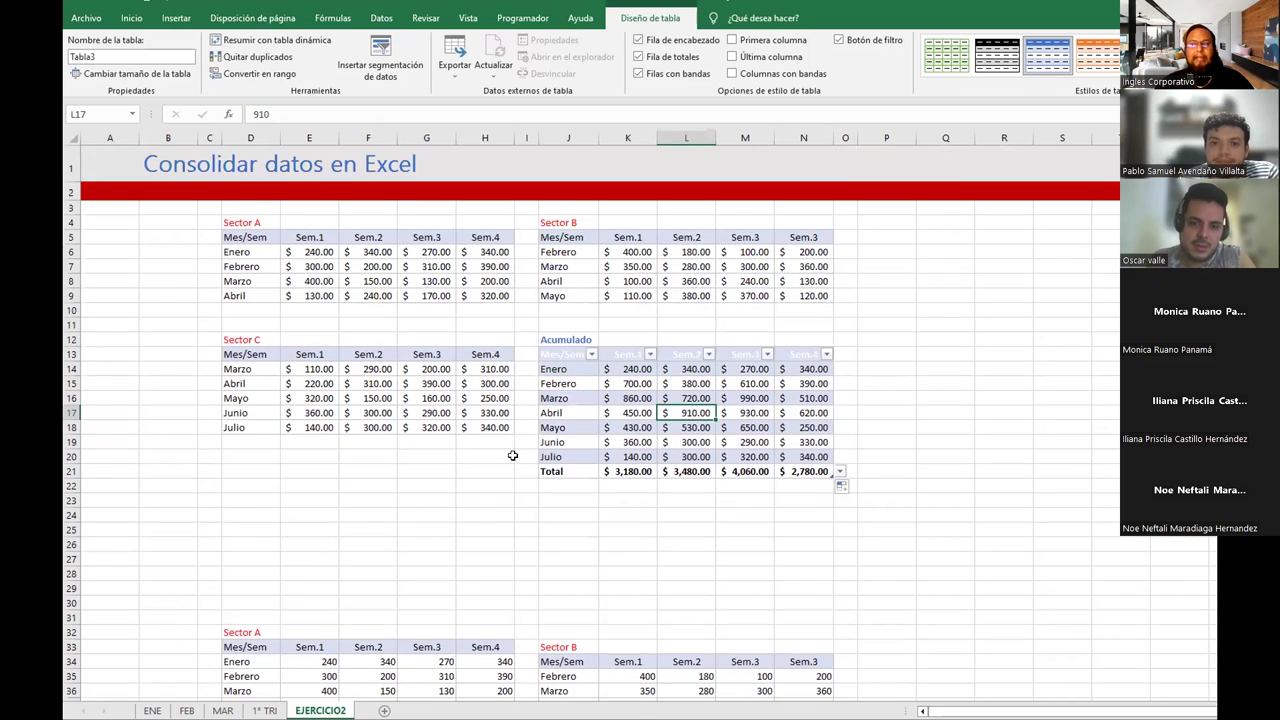
pyautogui.scroll(-5, 570, 468)
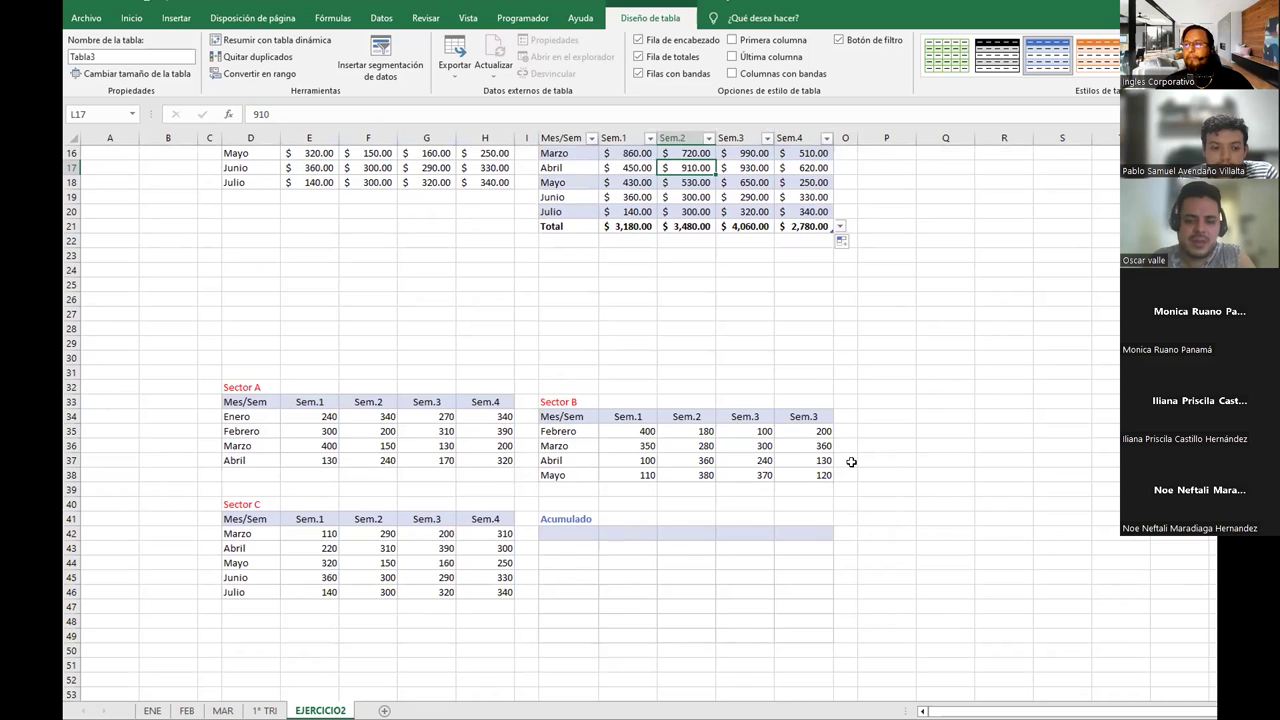
pyautogui.scroll(5, 851, 461)
pyautogui.click(571, 360)
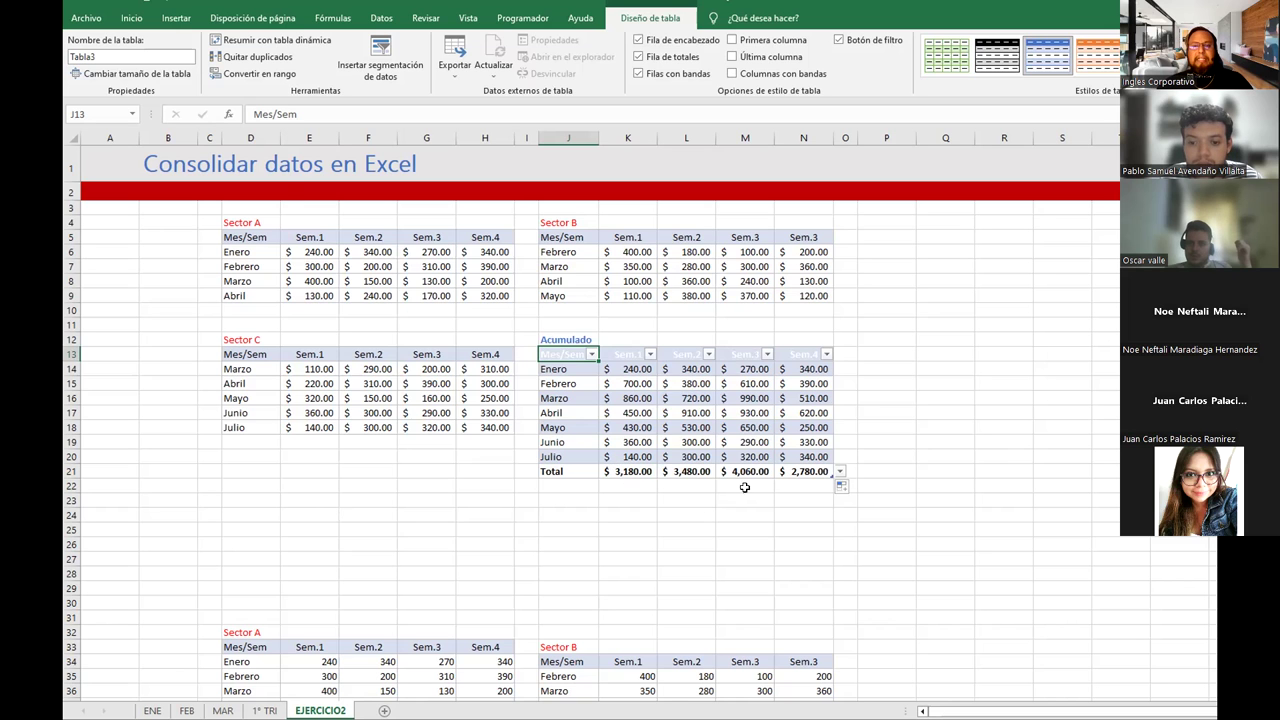
pyautogui.scroll(-5, 700, 462)
pyautogui.scroll(-5, 631, 467)
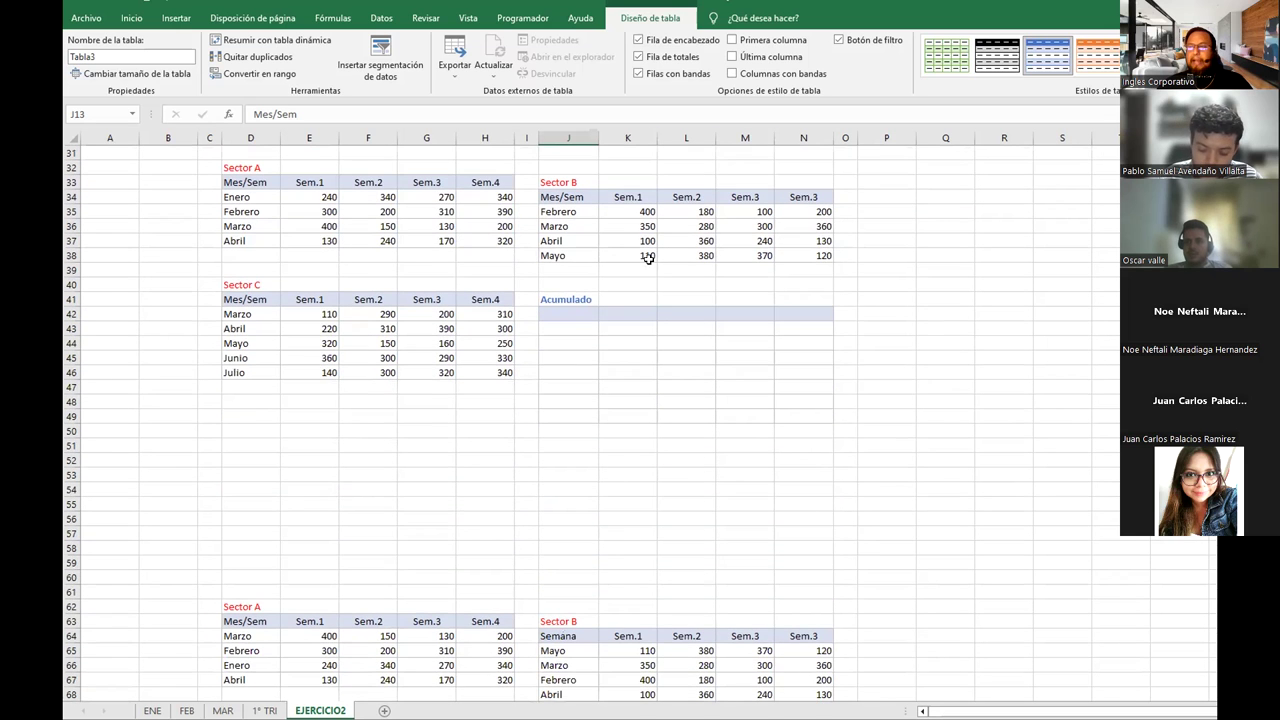
pyautogui.scroll(-5, 651, 517)
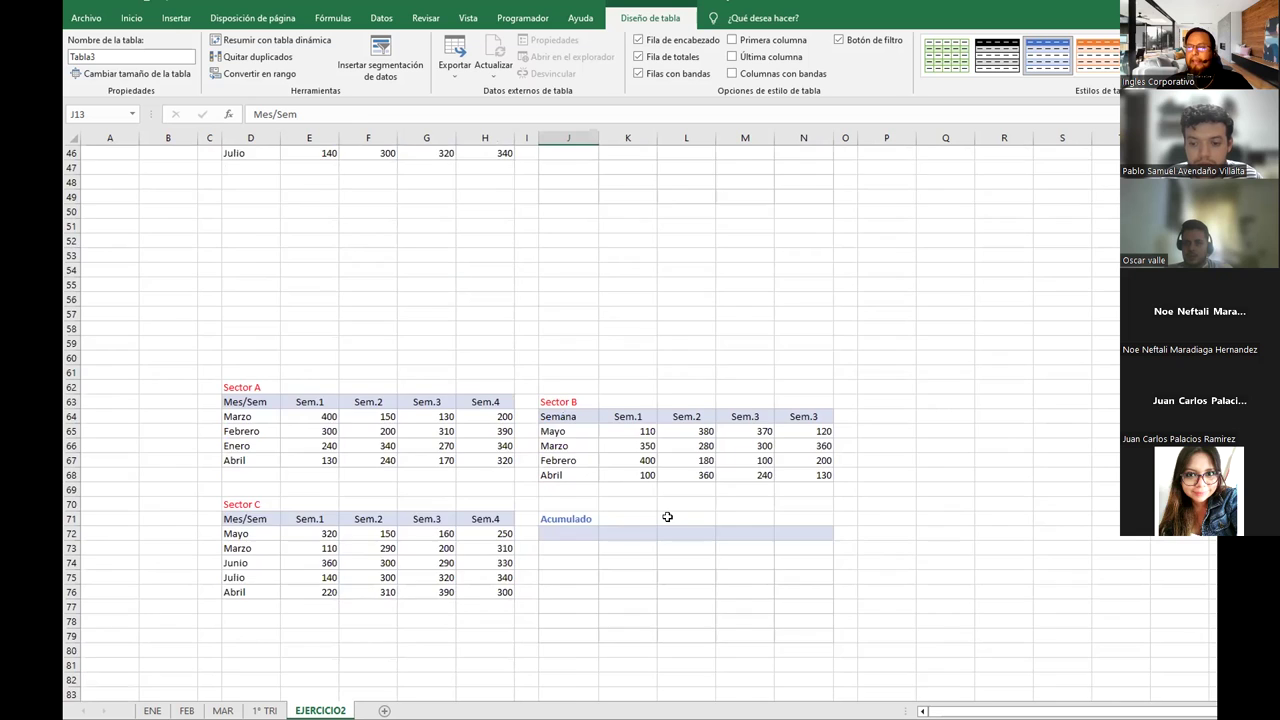
pyautogui.scroll(15, 665, 515)
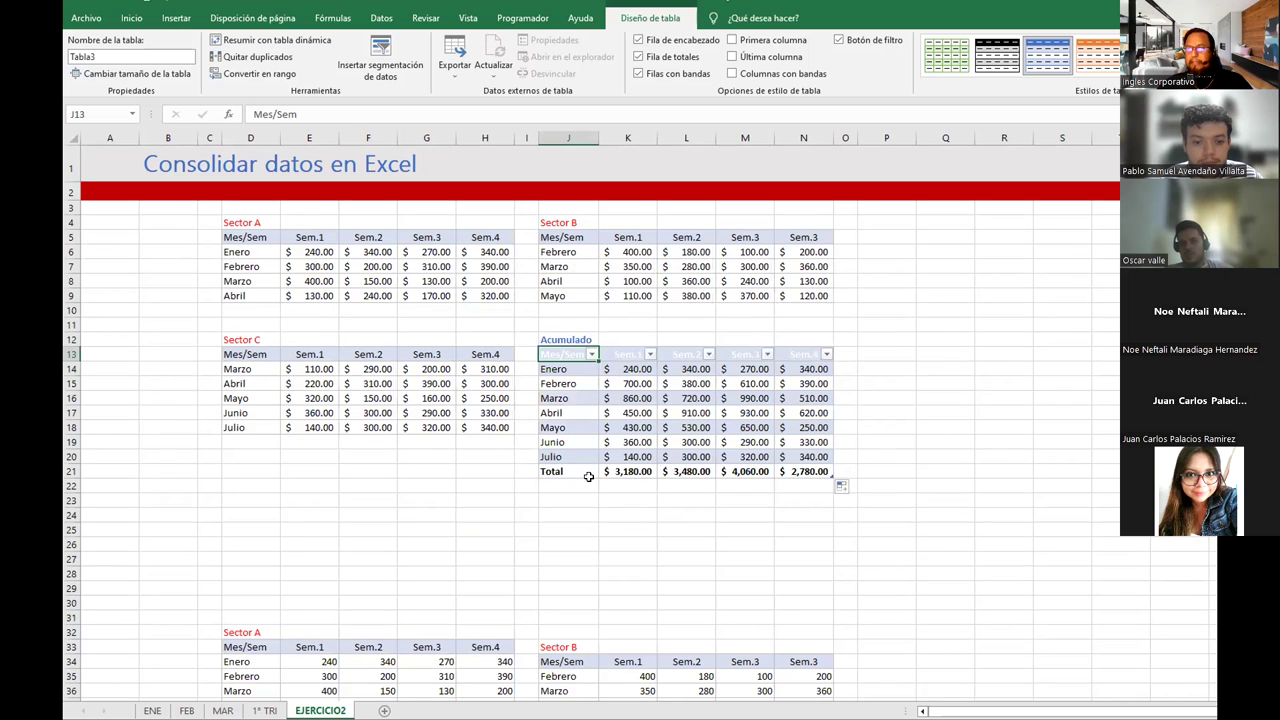
# Delete the empty rows 23 to 30 between the first and second sets of sector tables
pyautogui.scroll(-5, 580, 462)
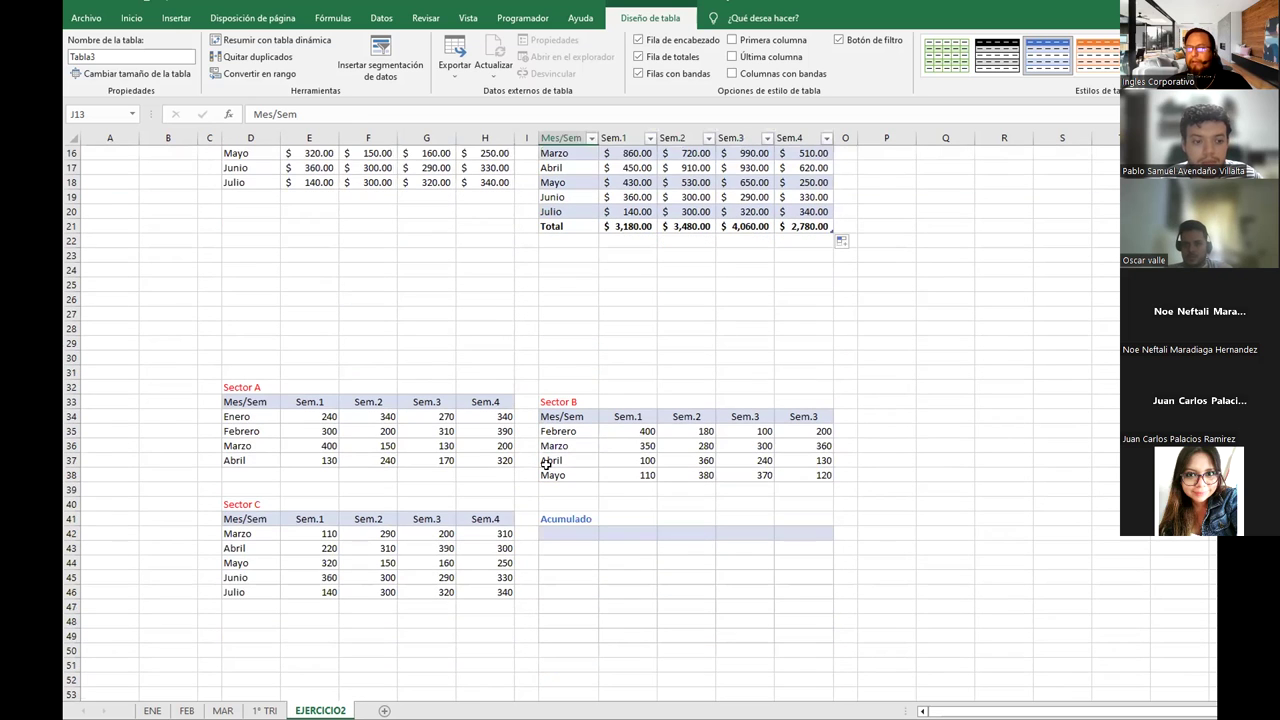
pyautogui.moveTo(71, 255); pyautogui.dragTo(67, 349)
pyautogui.rightClick(67, 350)
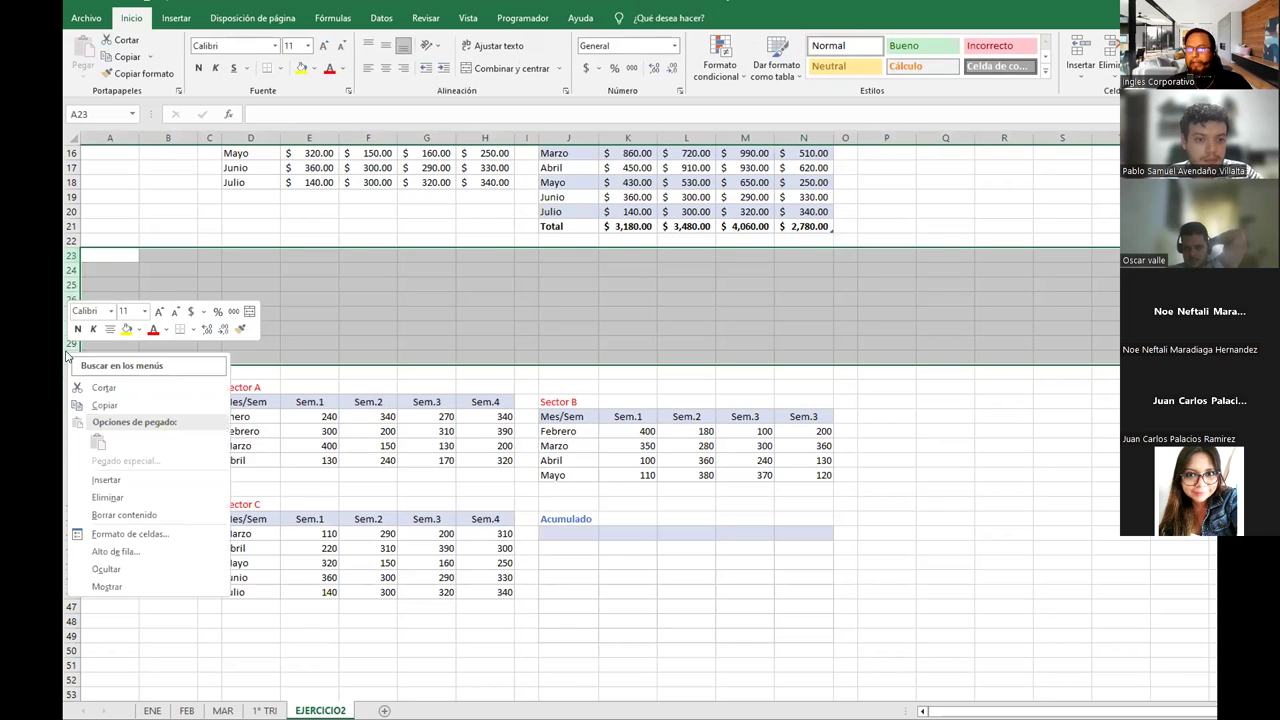
pyautogui.click(178, 490)
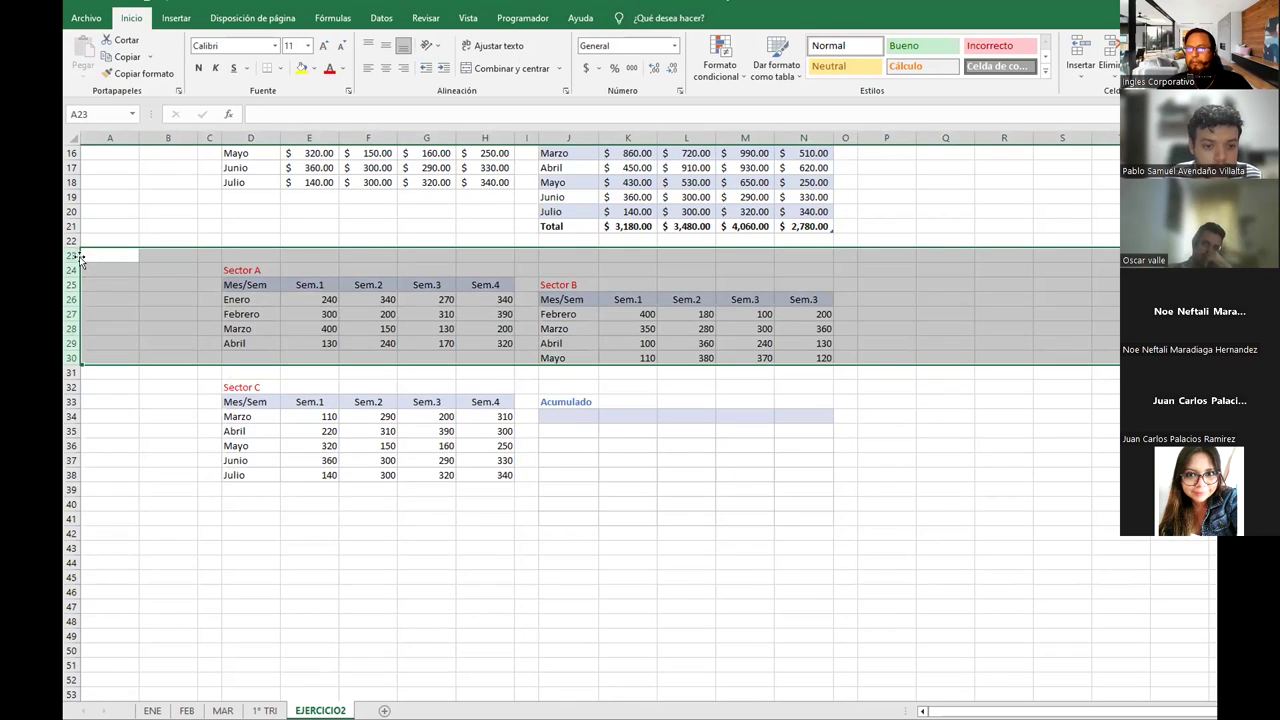
pyautogui.rightClick(75, 257)
pyautogui.press('Escape')
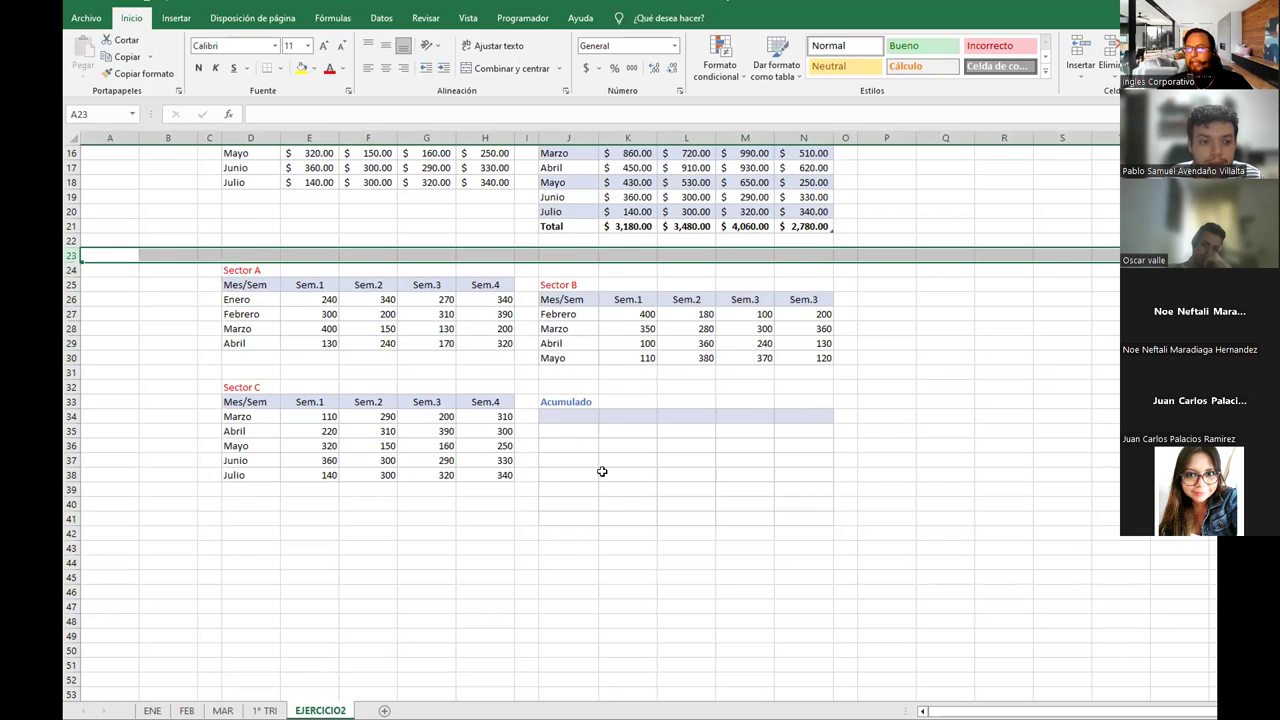
# Delete the empty row 3 under the red title band and the empty row 22 above the second set of tables
pyautogui.scroll(5, 605, 470)
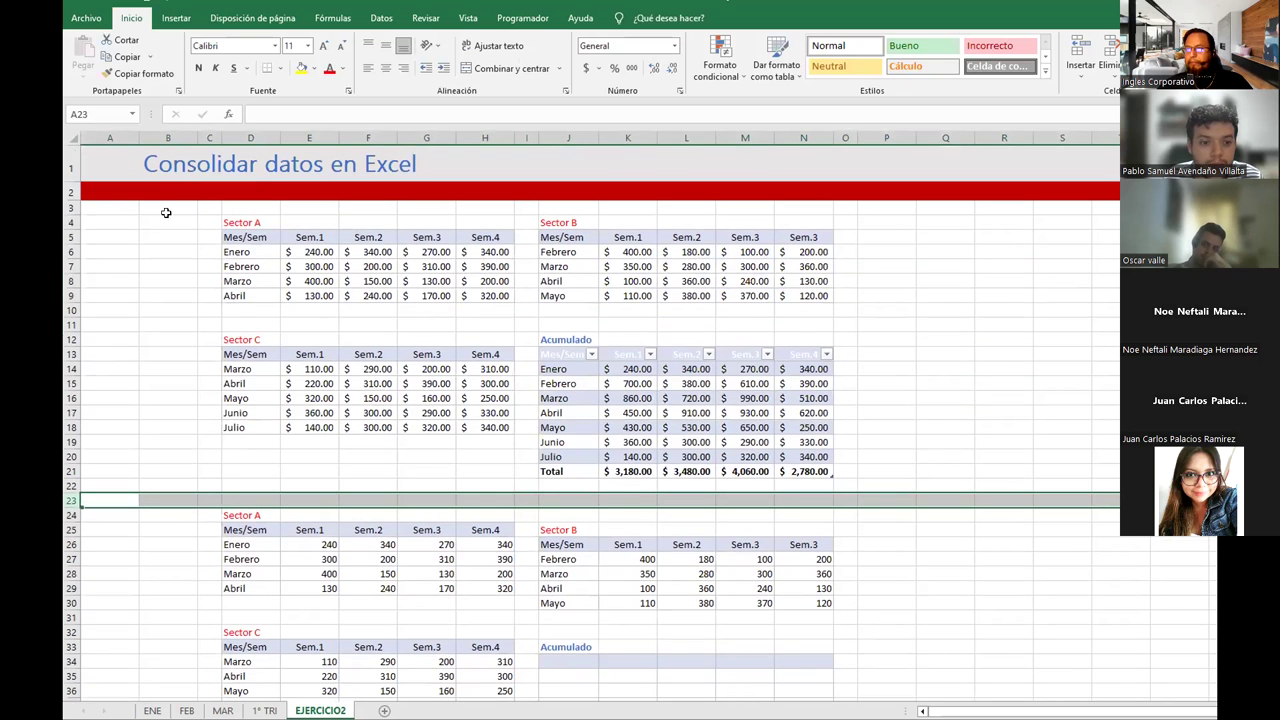
pyautogui.rightClick(75, 207)
pyautogui.click(117, 354)
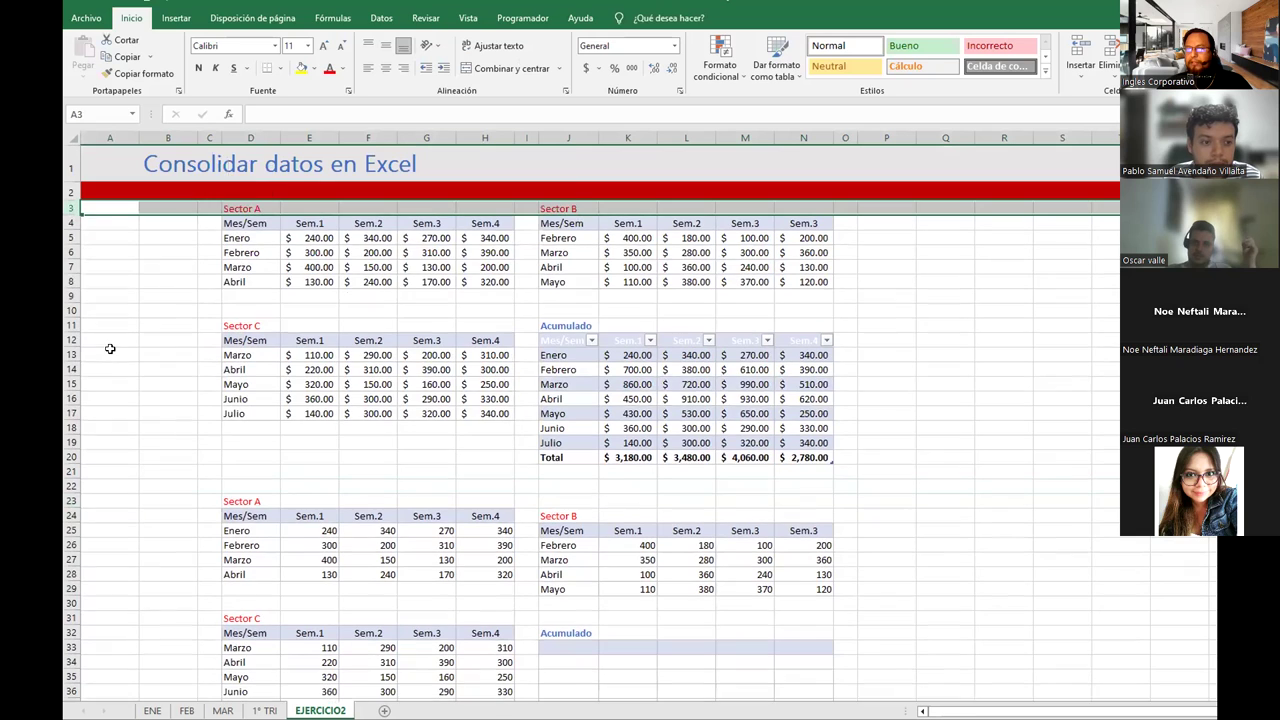
pyautogui.rightClick(71, 485)
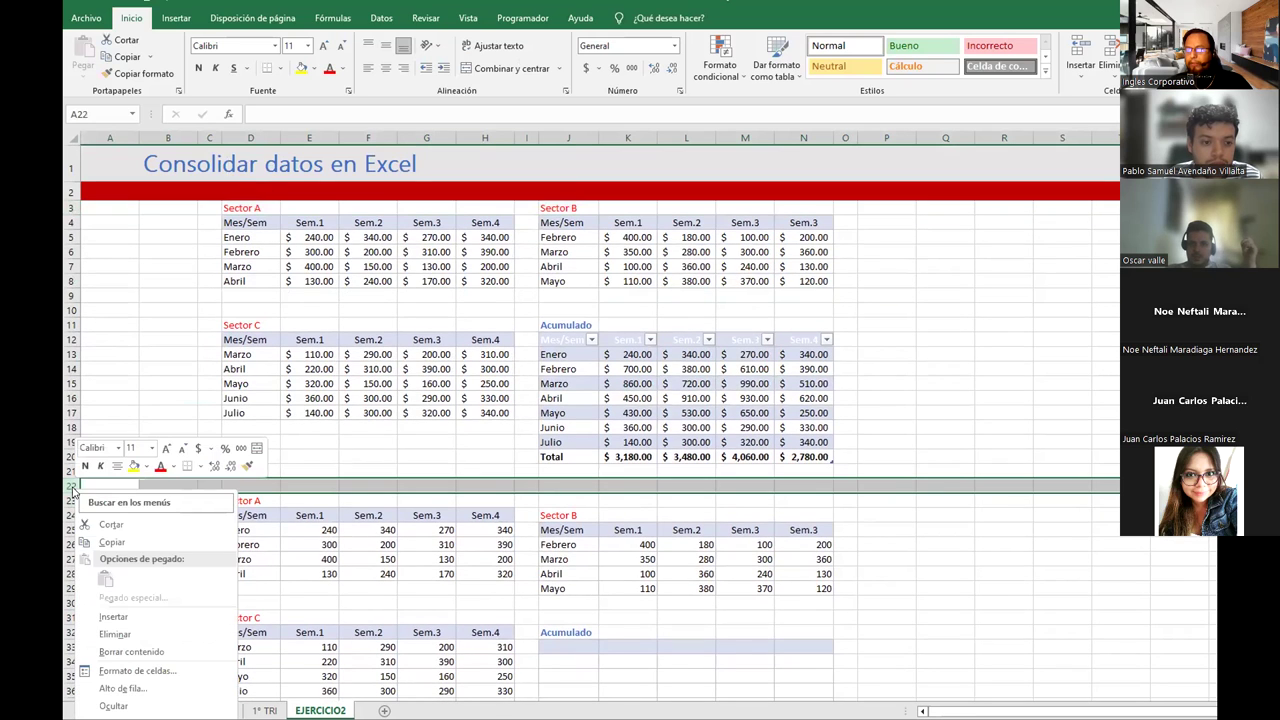
pyautogui.click(115, 634)
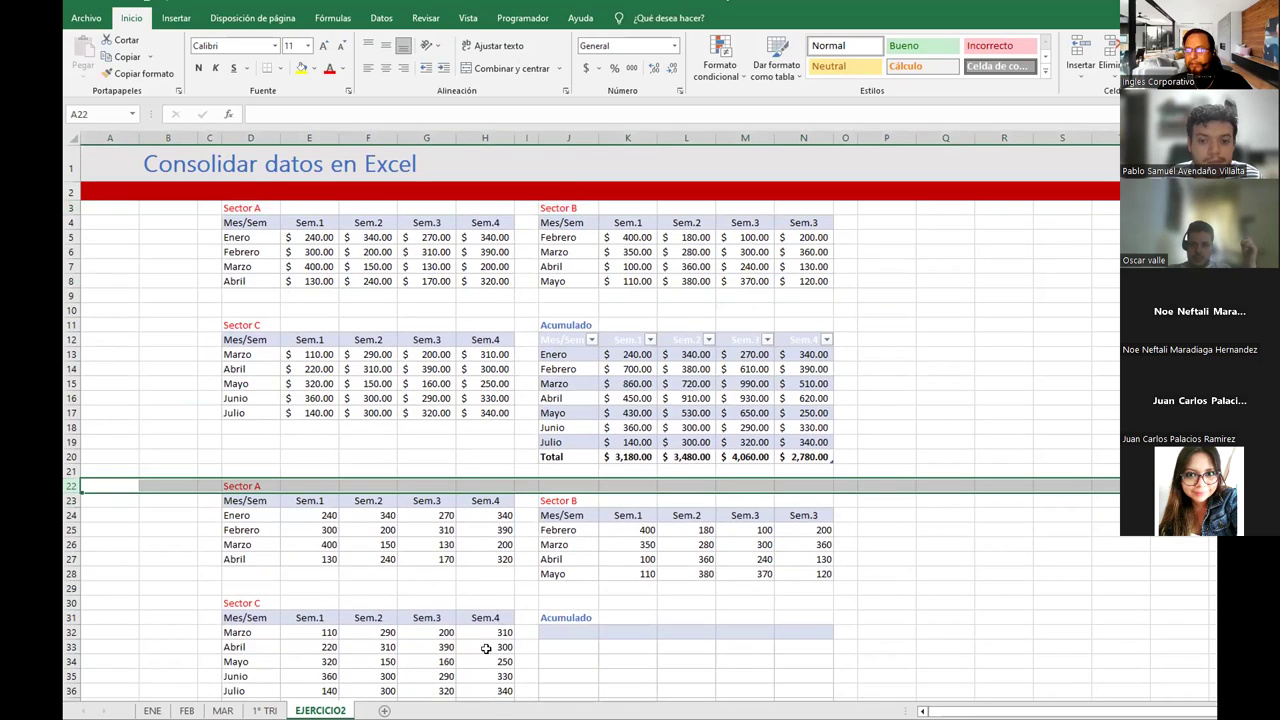